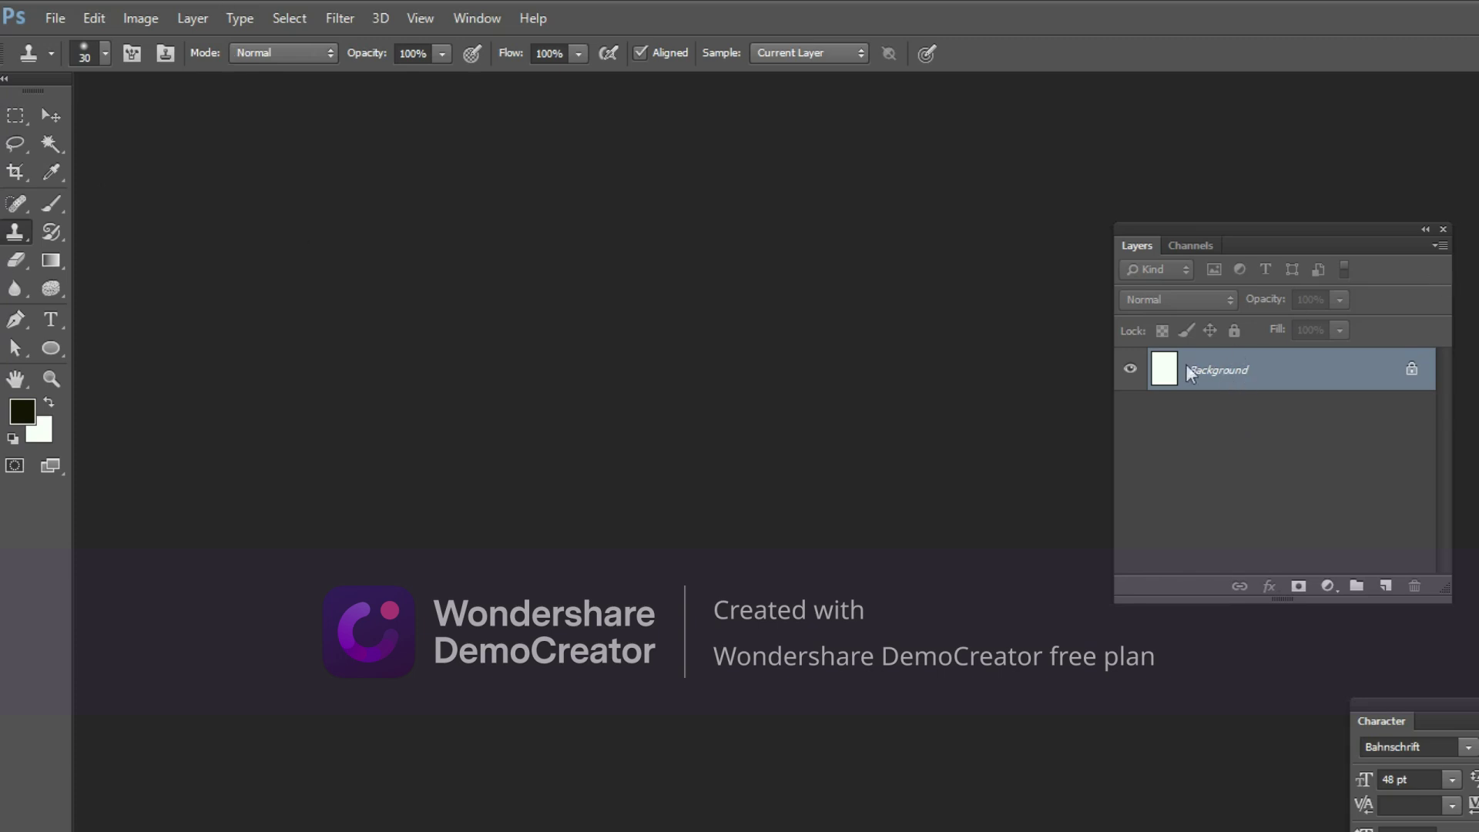
# Hide the Layers panel from the Window menu, then show it again.
pyautogui.click(478, 17)
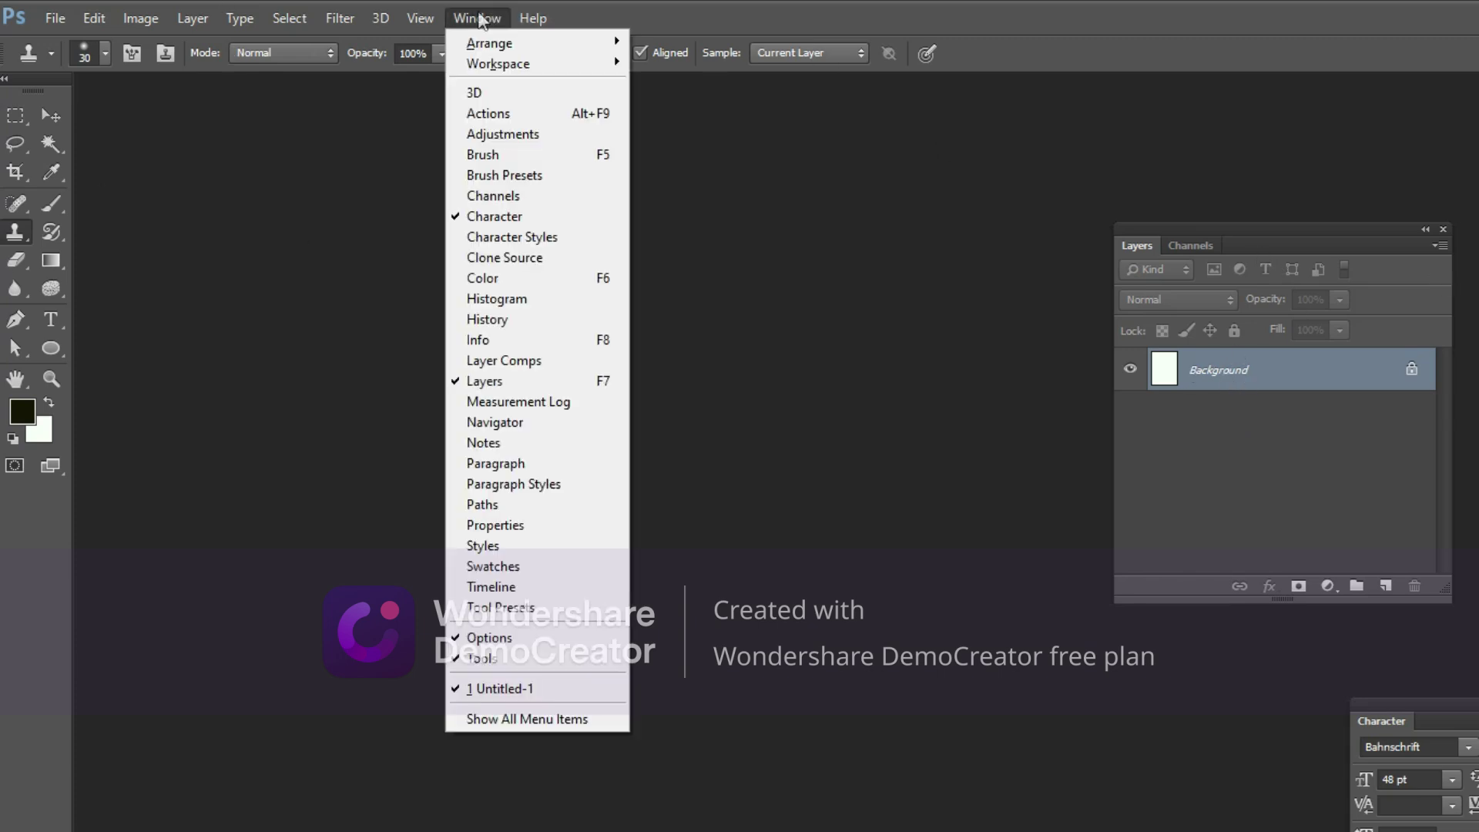
pyautogui.click(501, 382)
pyautogui.click(477, 20)
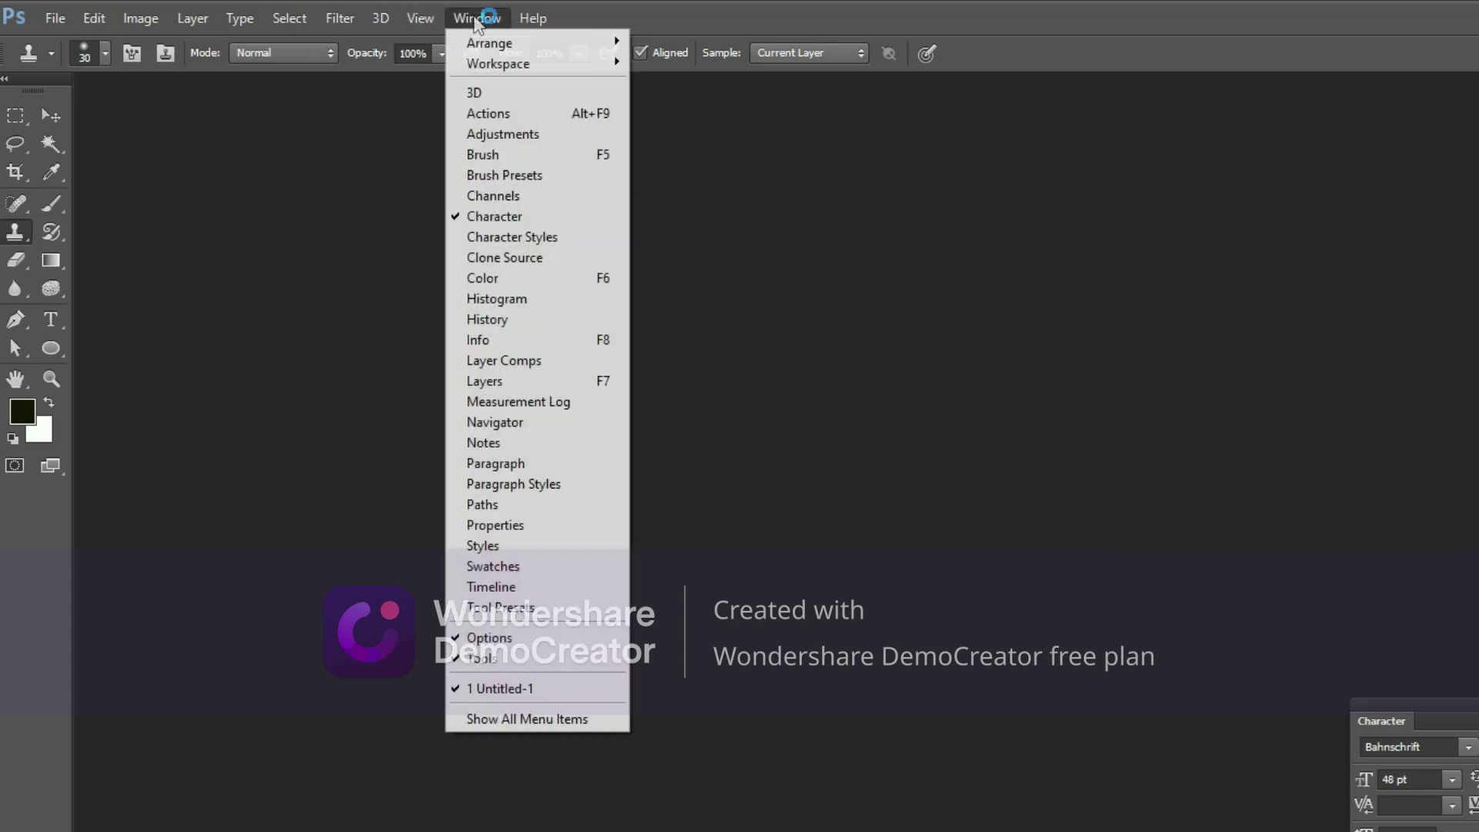
pyautogui.click(503, 381)
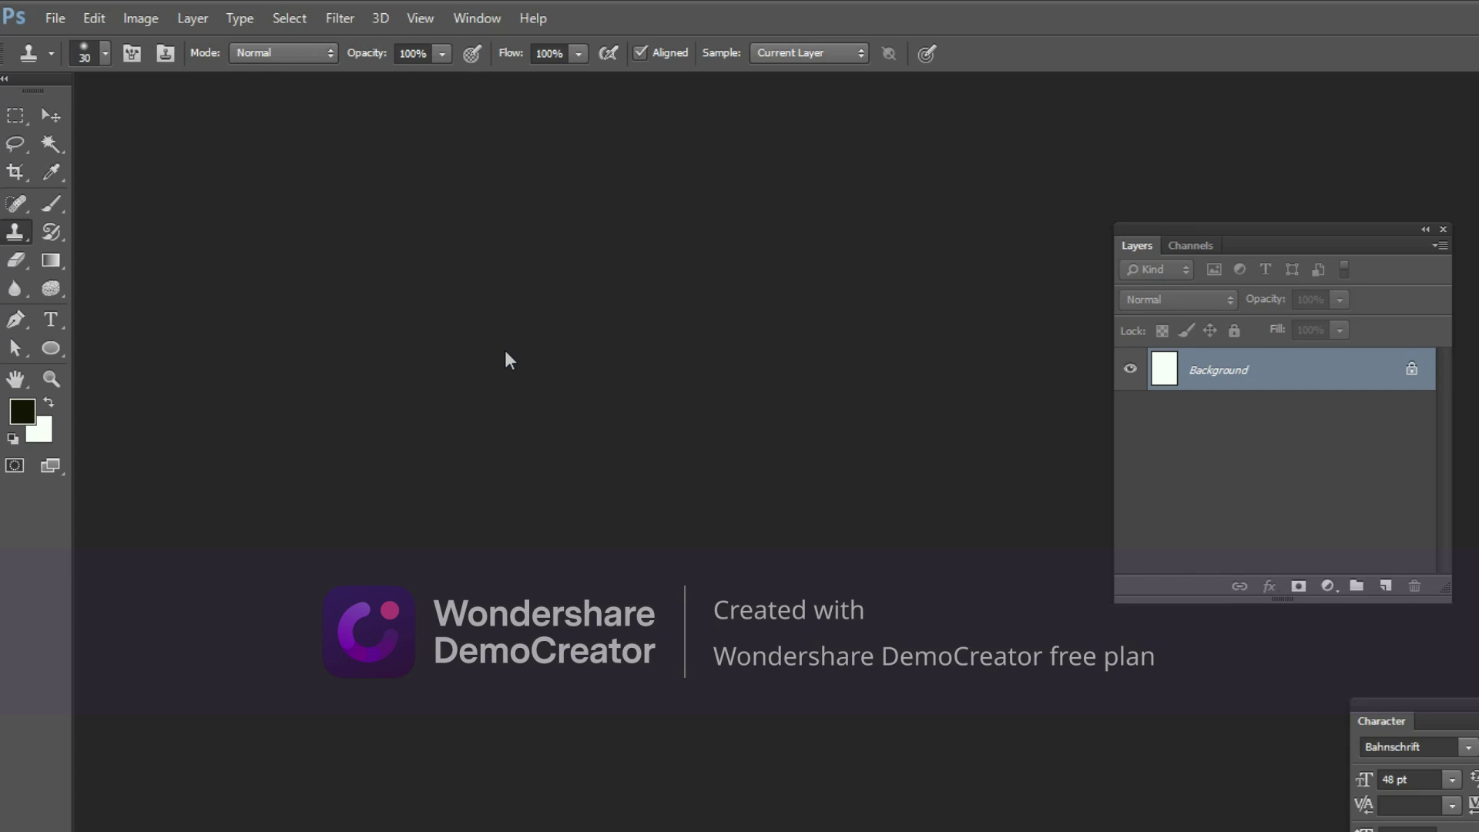
# Show the History and Actions panels with Alt+F9, briefly checking the File menu.
pyautogui.hotkey('alt', 'F9')
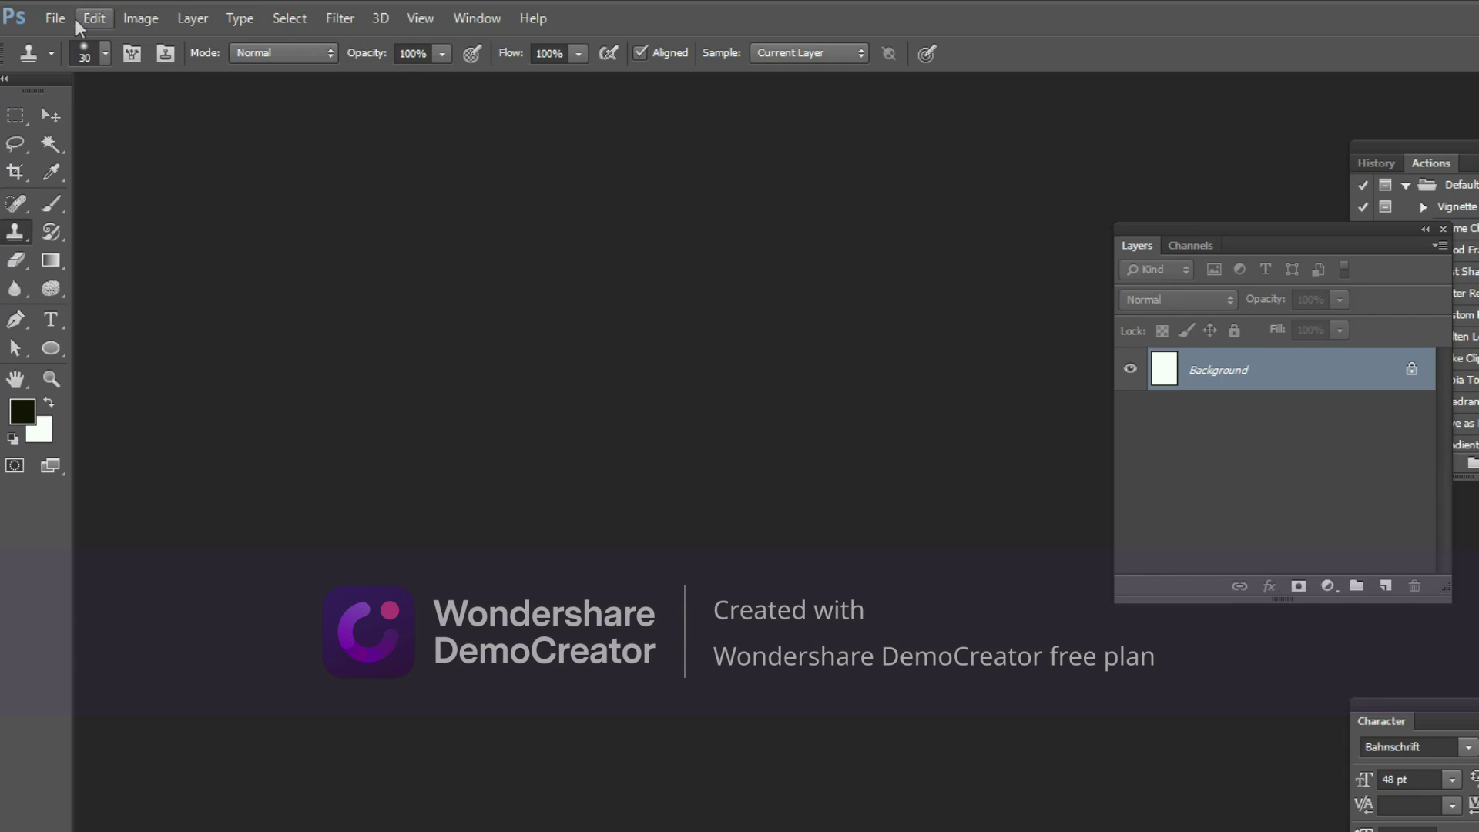
pyautogui.click(55, 18)
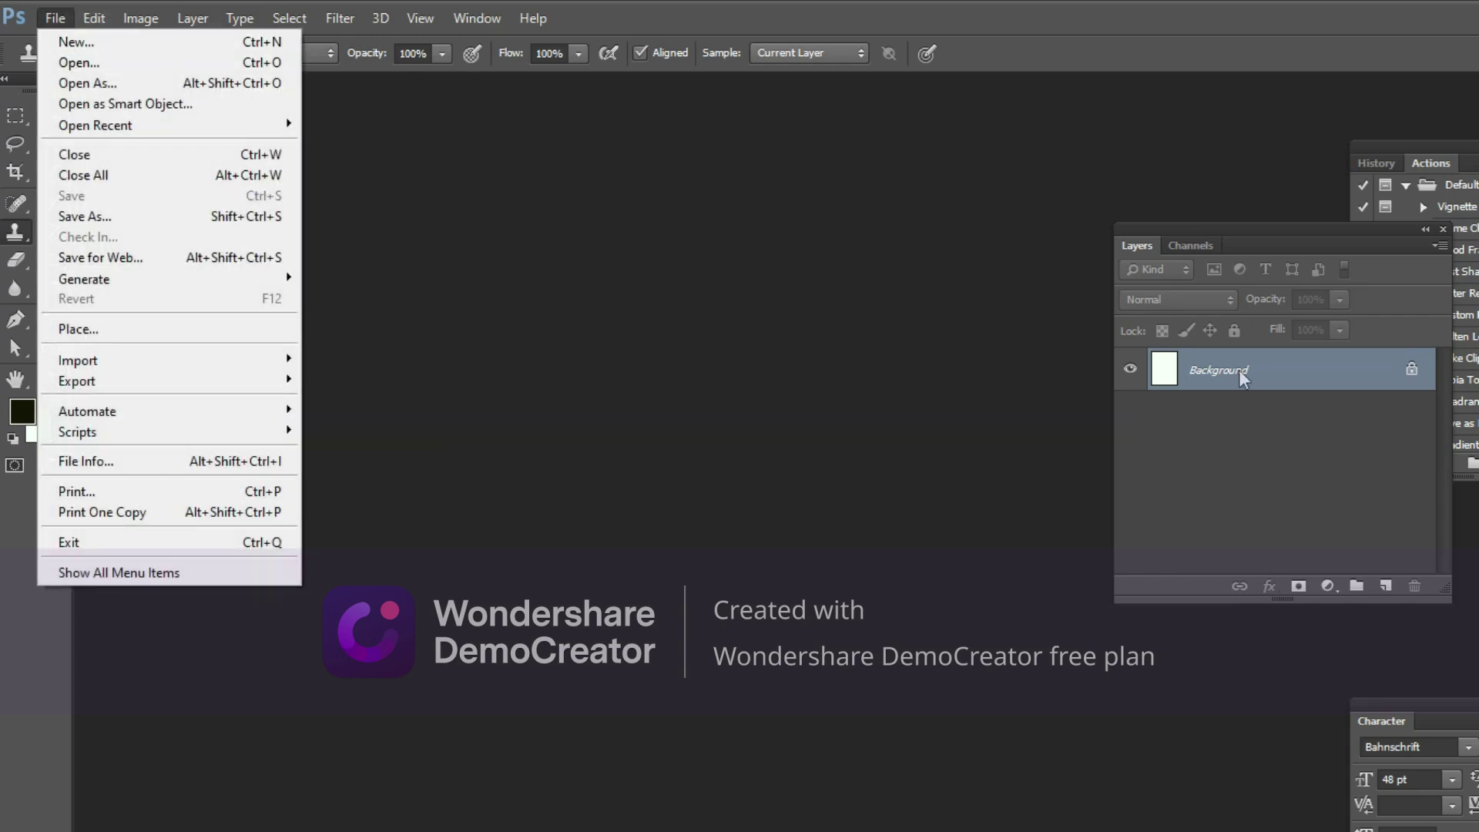
pyautogui.click(1239, 378)
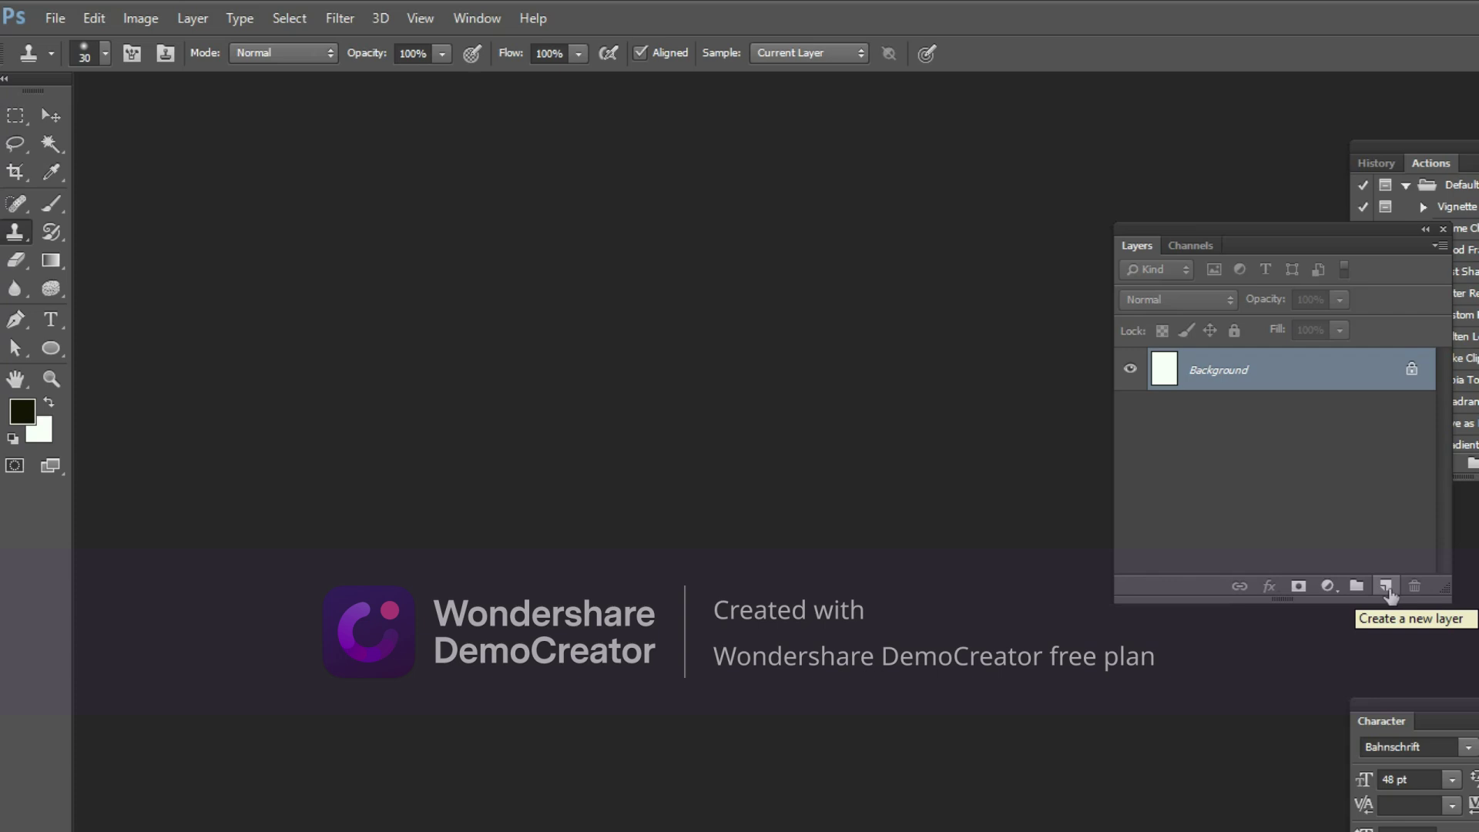
# Add Layer 1 above Background, opening and cancelling Layer > New > Layer.
pyautogui.click(1386, 589)
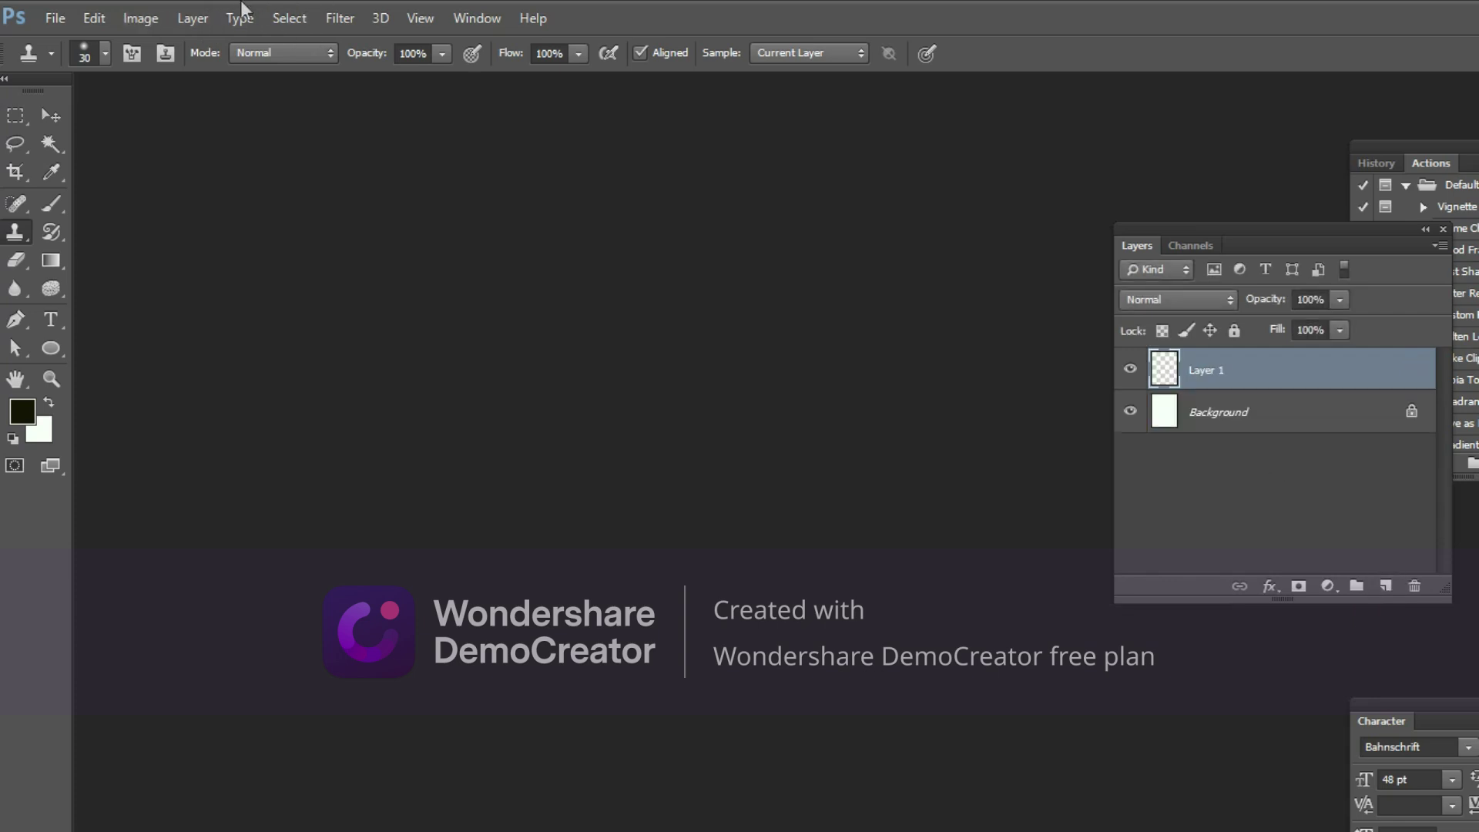
pyautogui.click(192, 21)
pyautogui.click(202, 19)
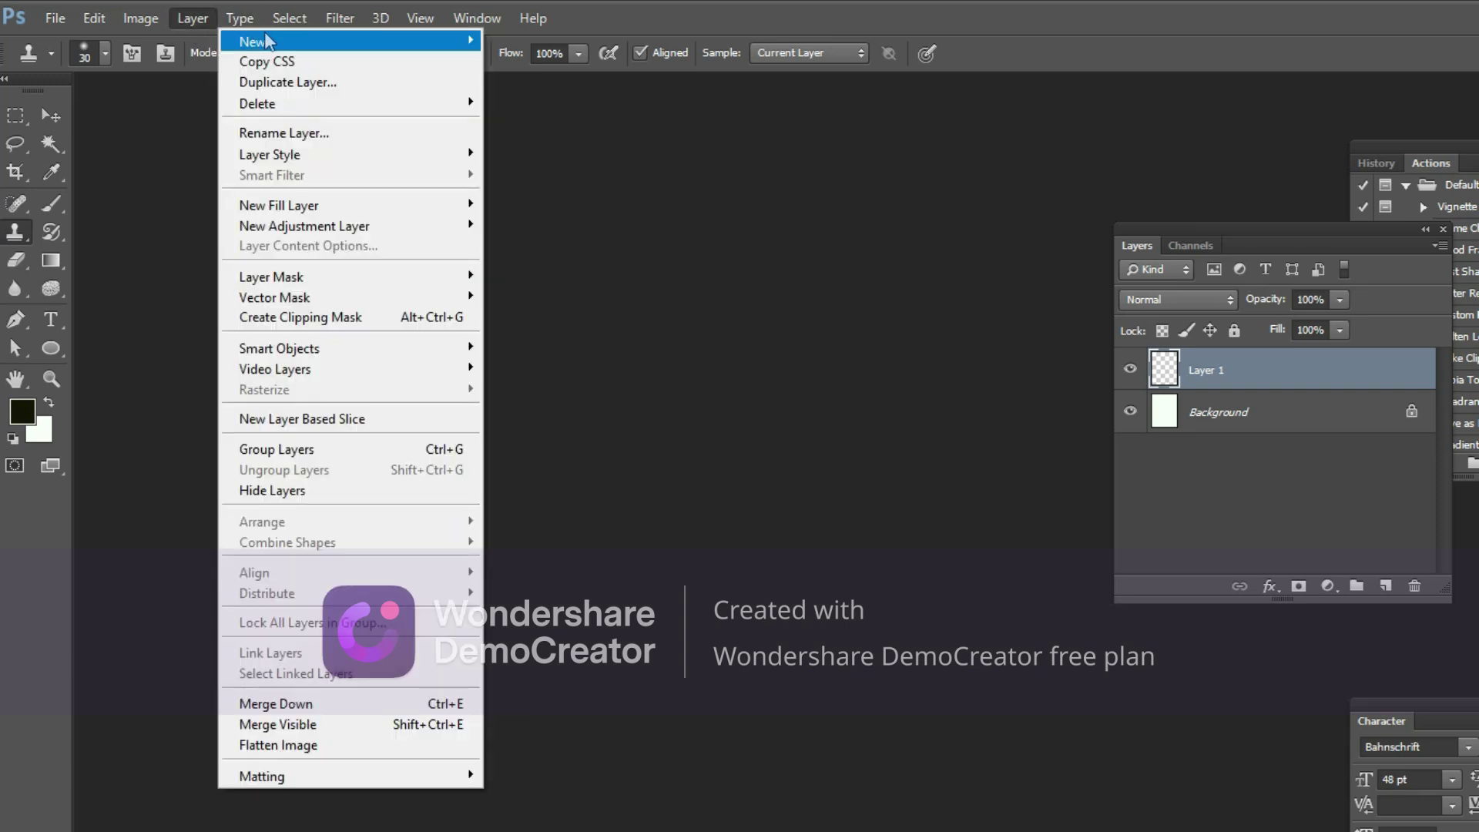
pyautogui.moveTo(251, 41)
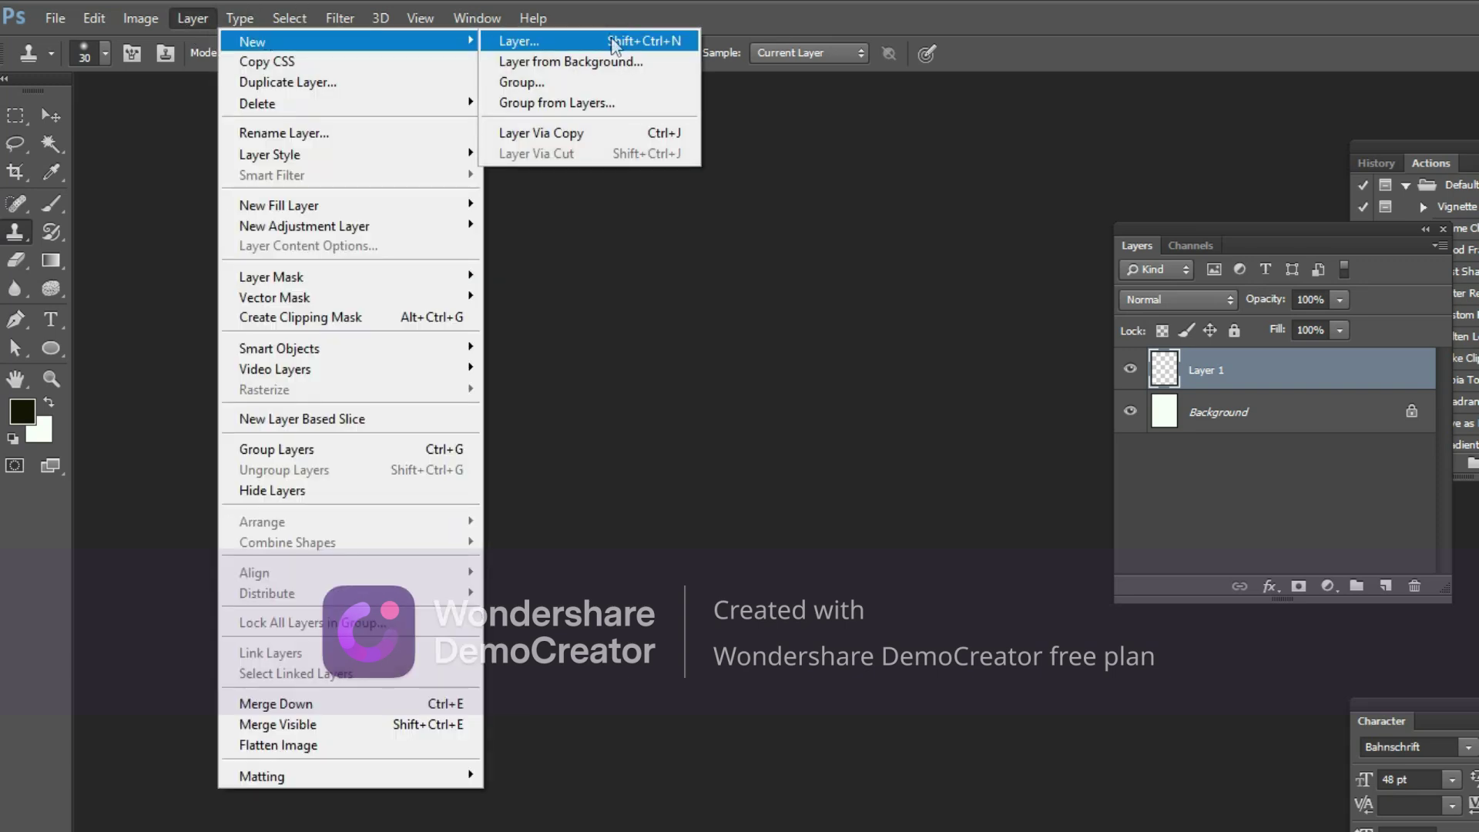
pyautogui.click(669, 49)
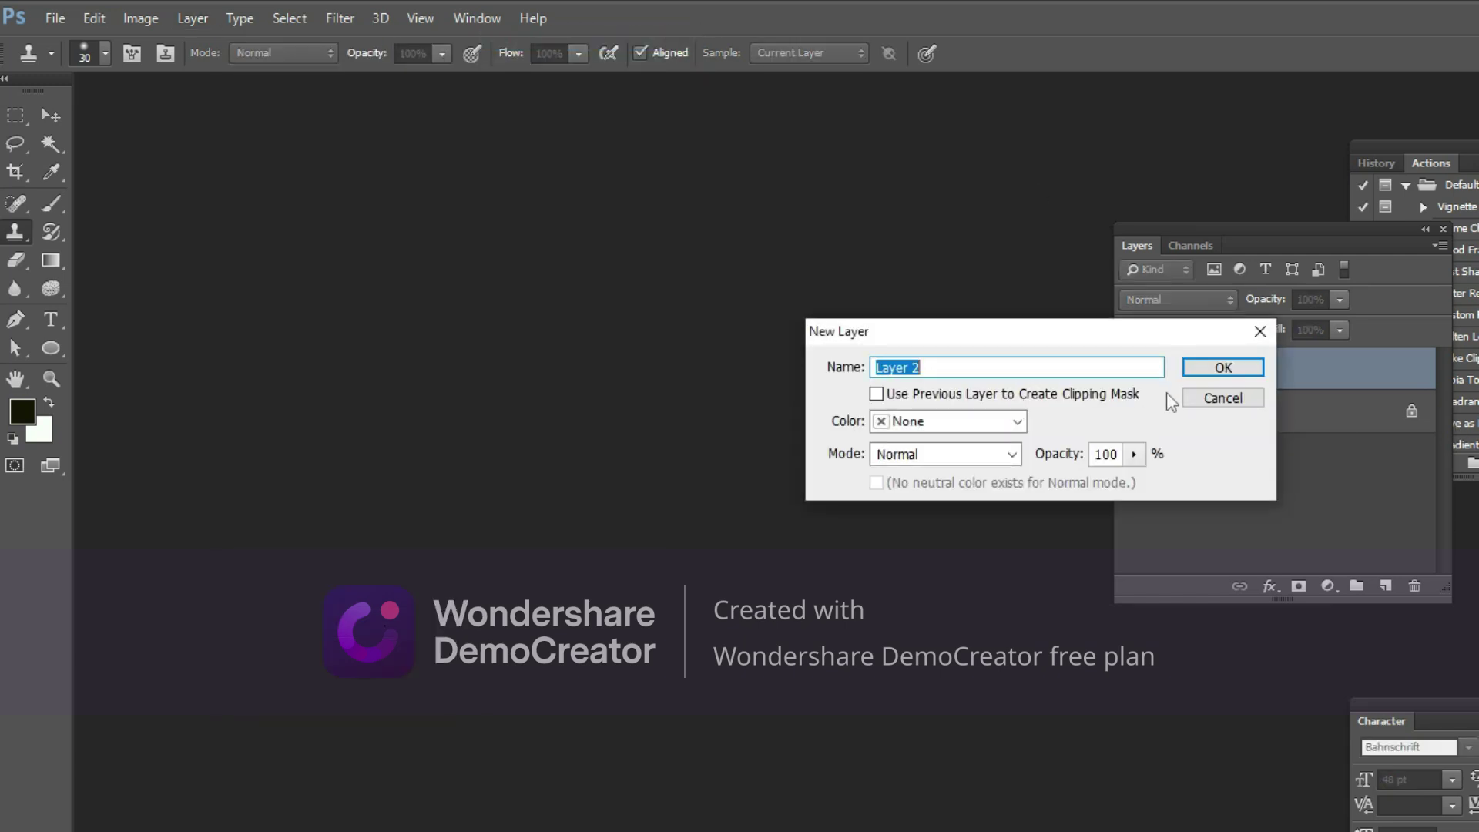
pyautogui.click(1207, 398)
# Switch the selection between the Background layer and Layer 1, ending on Layer 1.
pyautogui.click(1218, 422)
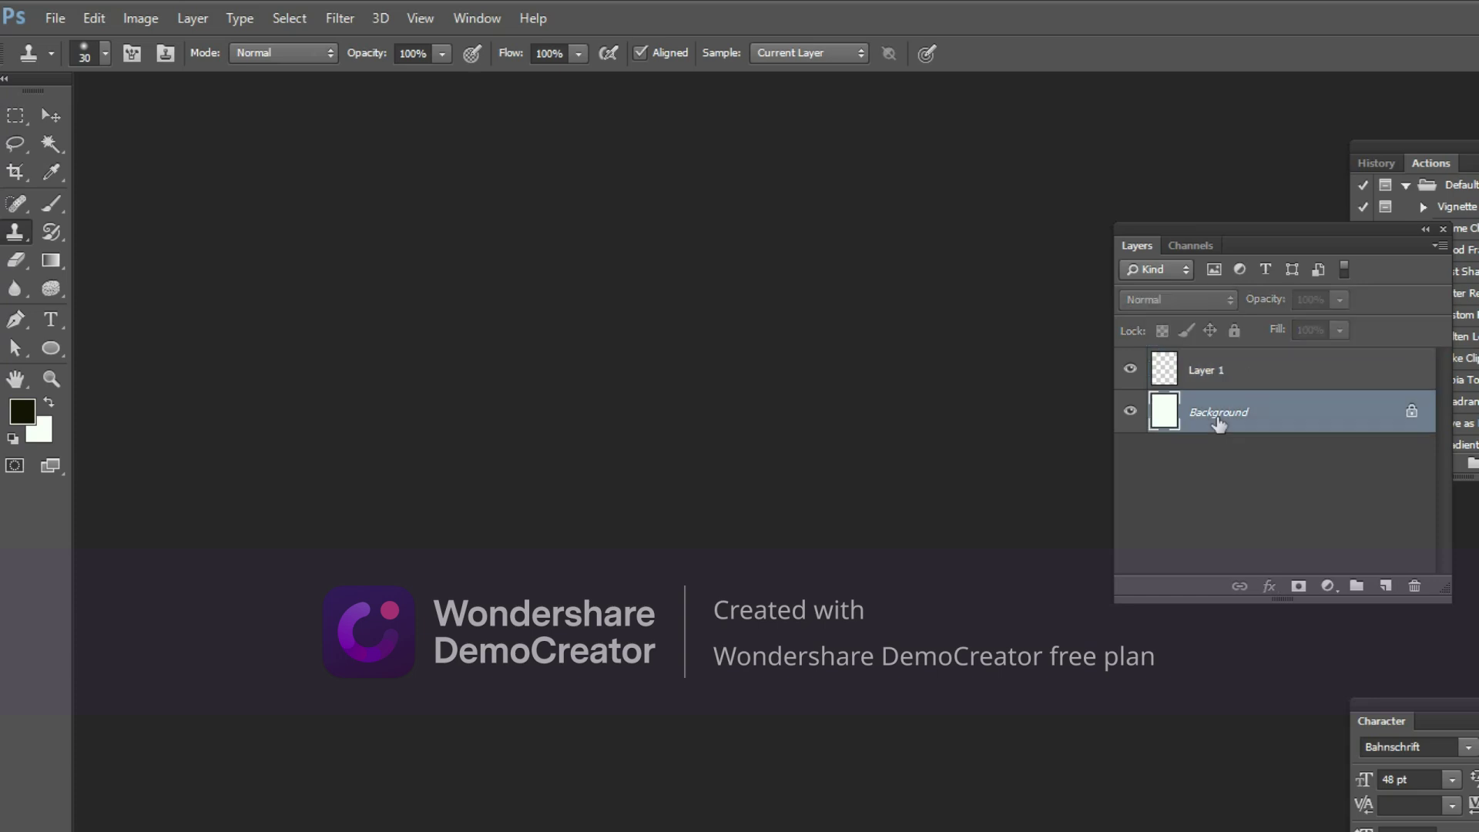
pyautogui.click(1203, 375)
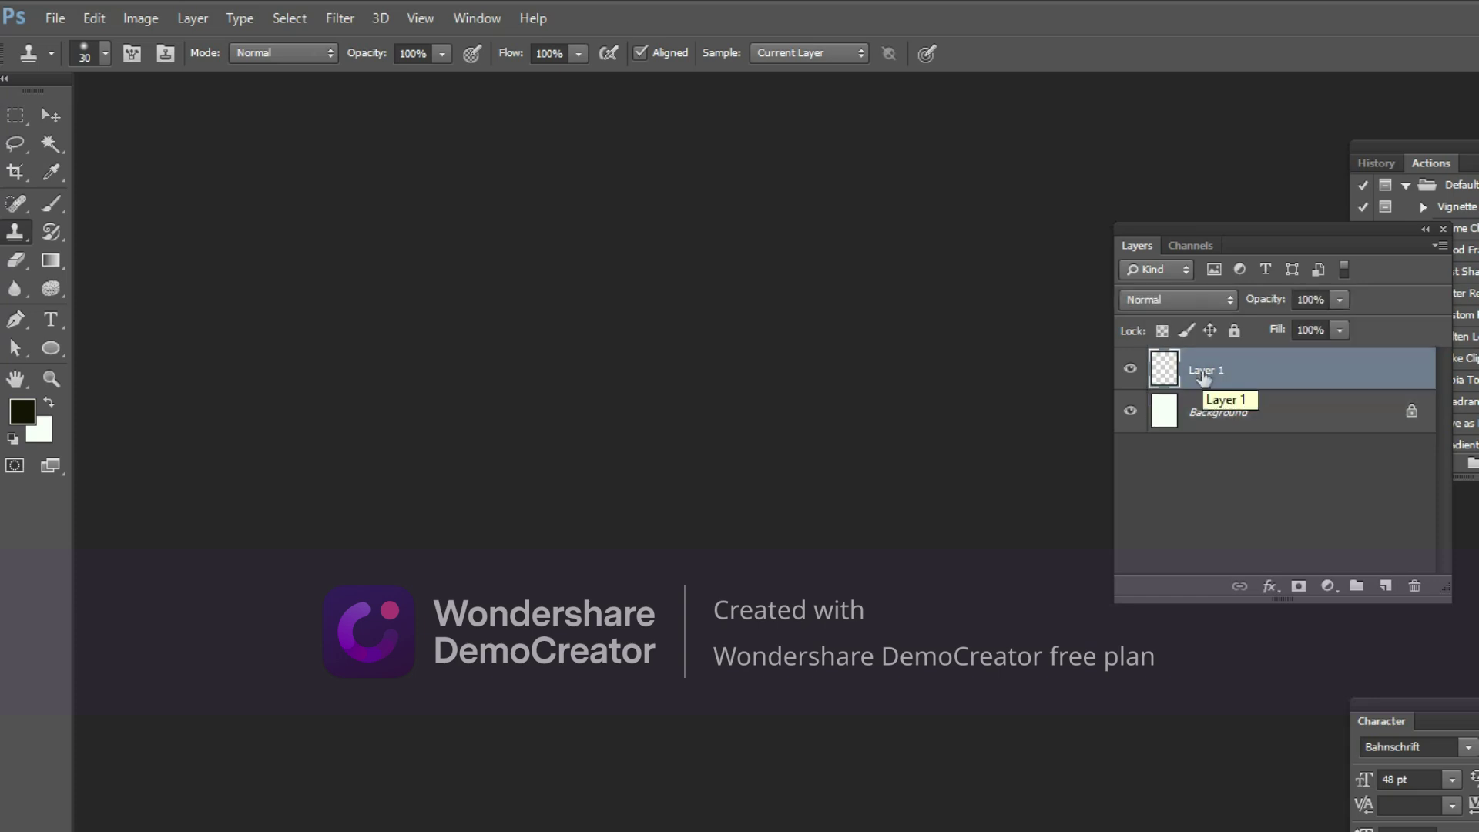
pyautogui.click(1203, 406)
pyautogui.click(1199, 374)
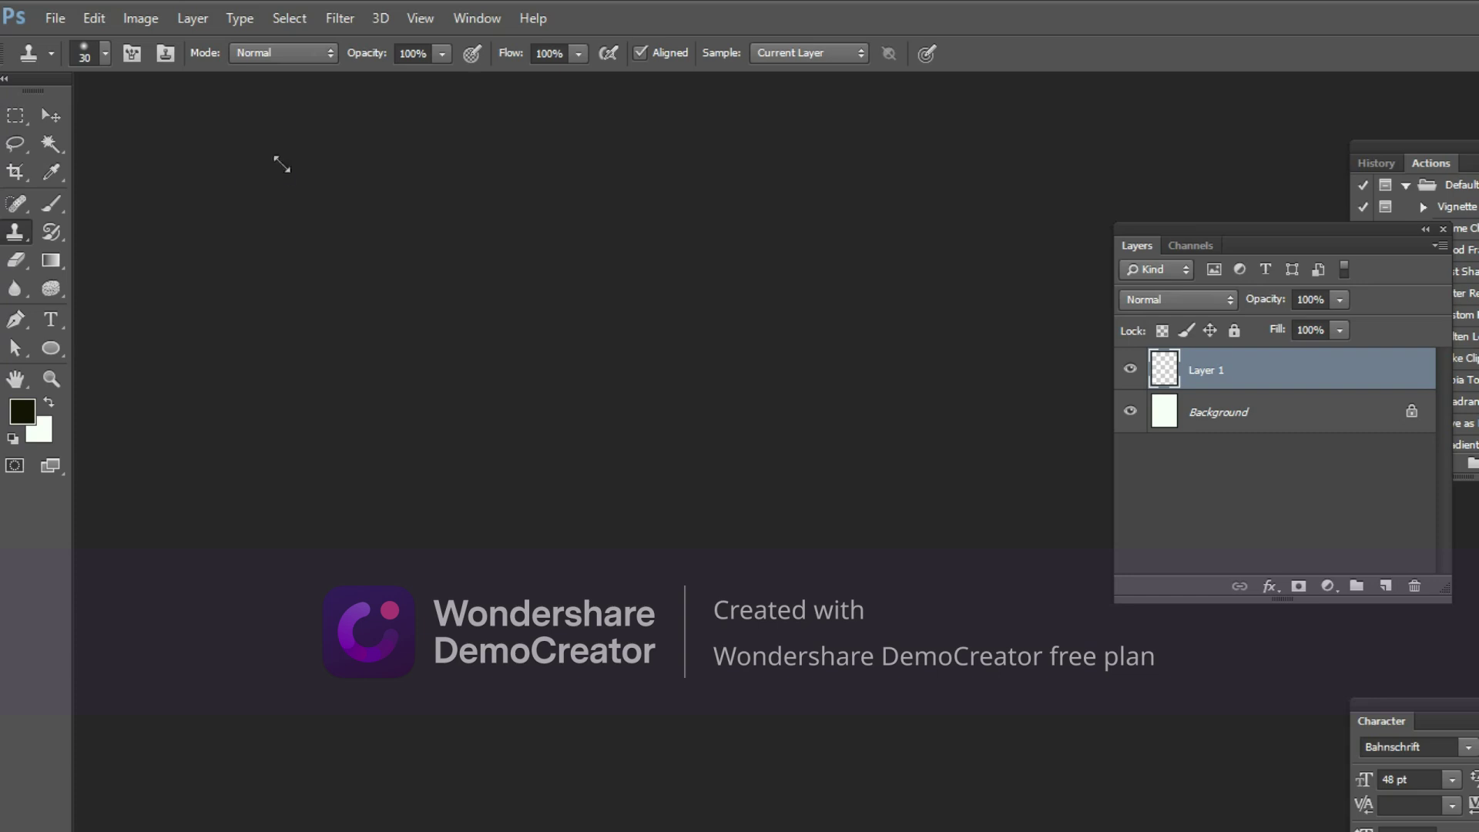
# Create an 8.5 × 11.5 in, 72 ppi document, enlarge its window and hide History/Actions.
pyautogui.click(55, 18)
pyautogui.click(77, 39)
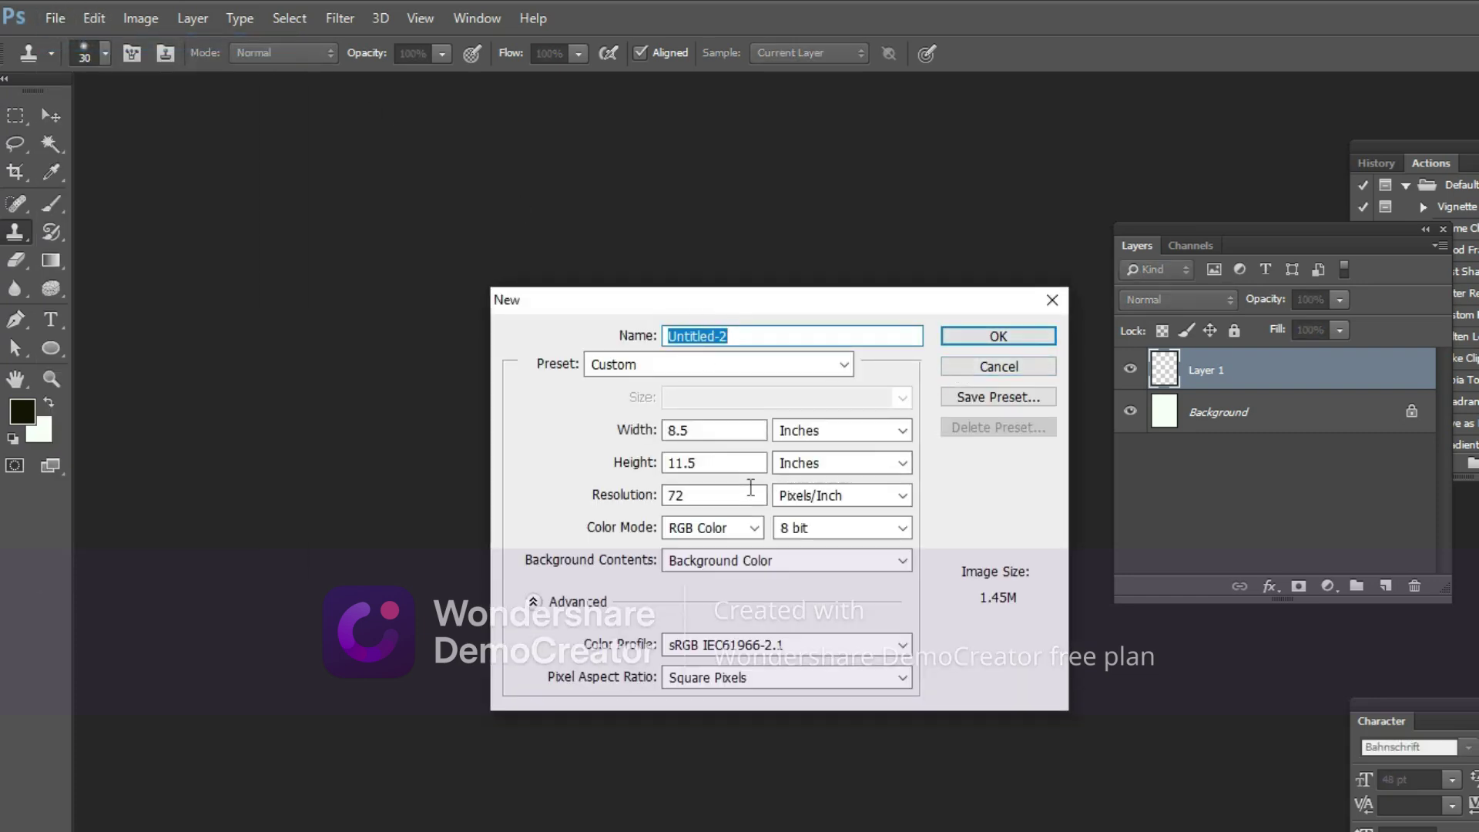
pyautogui.click(708, 496)
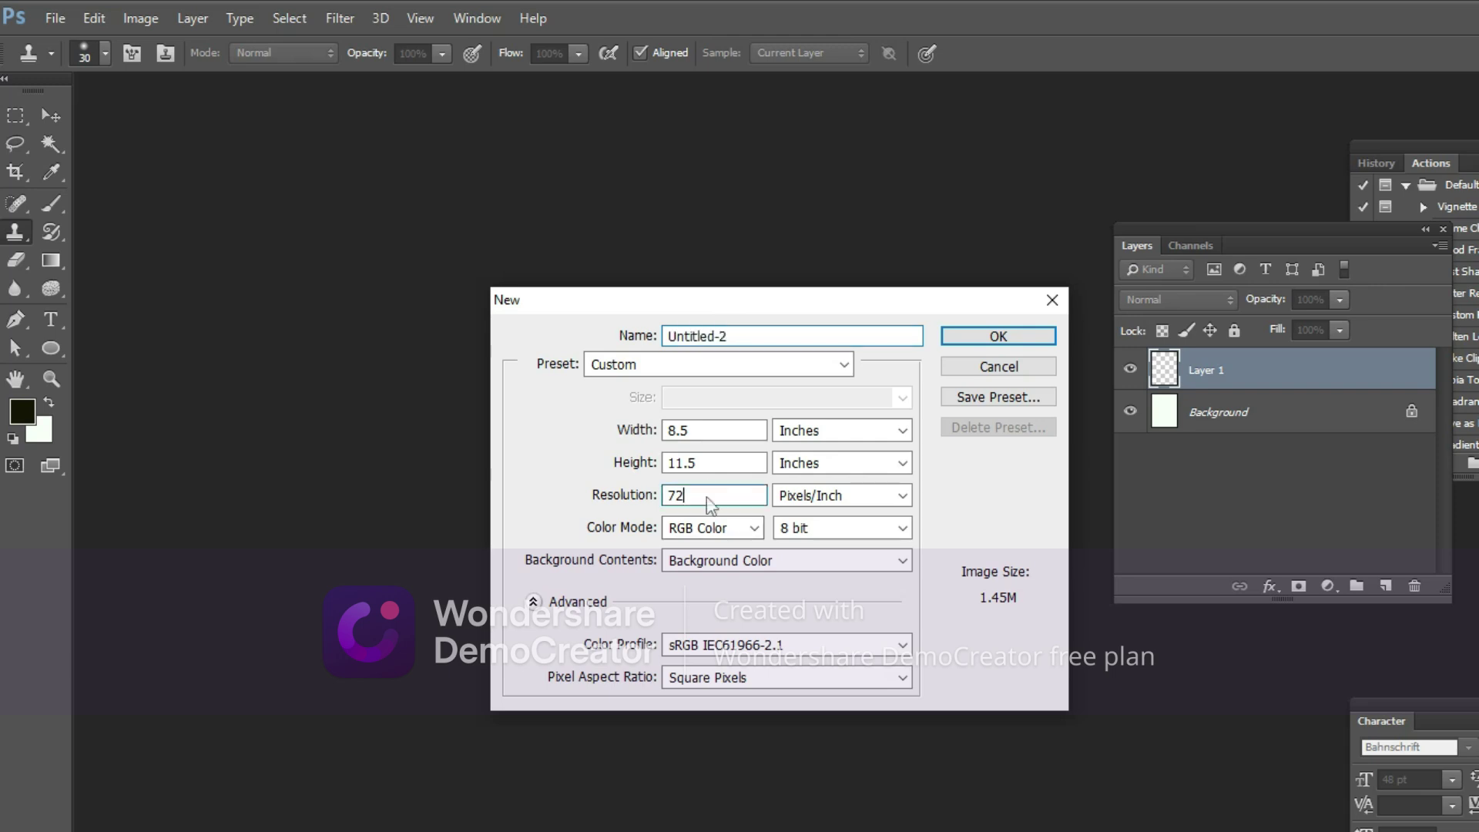
pyautogui.click(974, 341)
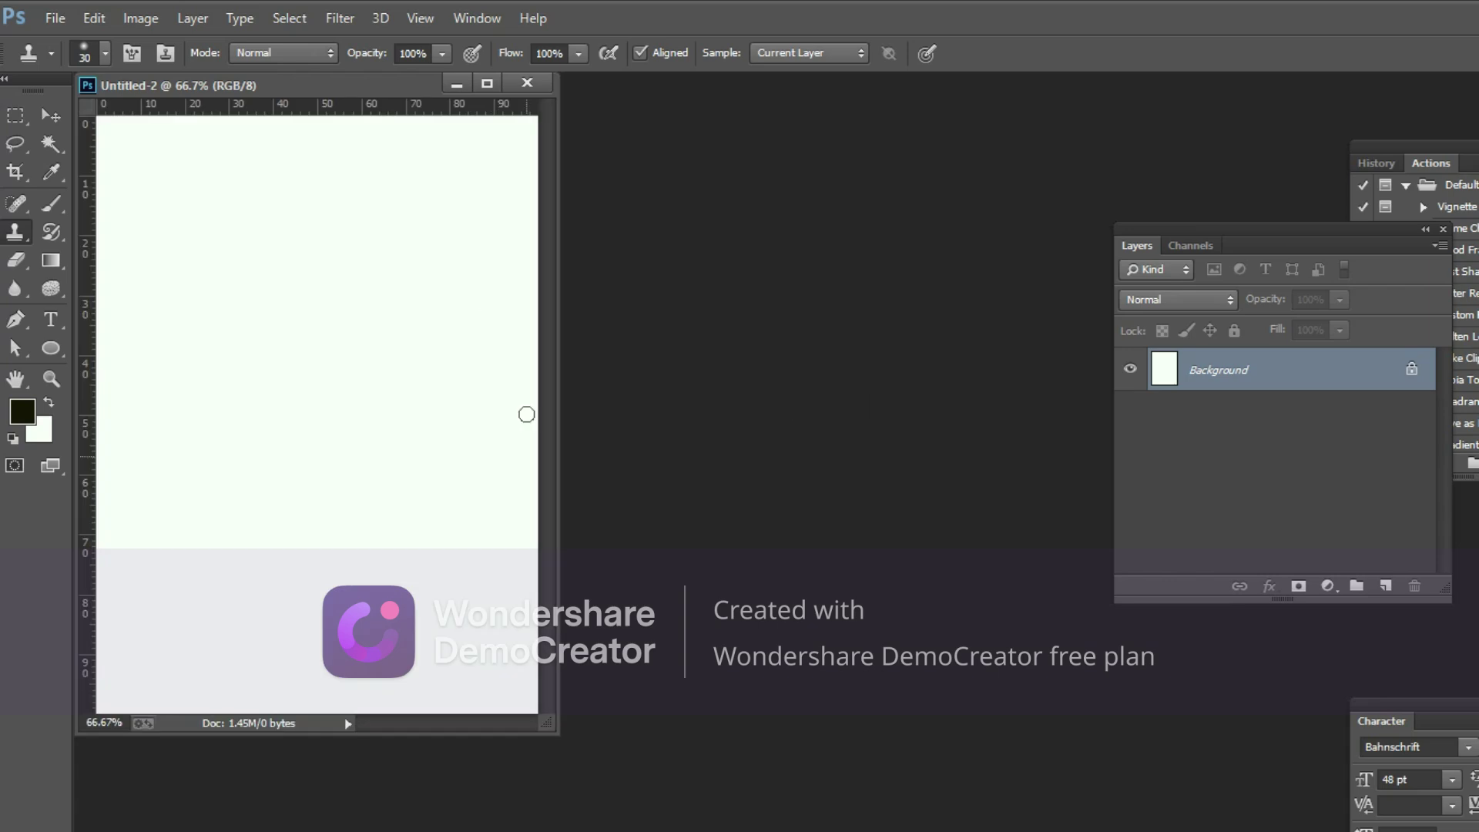
pyautogui.moveTo(556, 724); pyautogui.dragTo(895, 772)
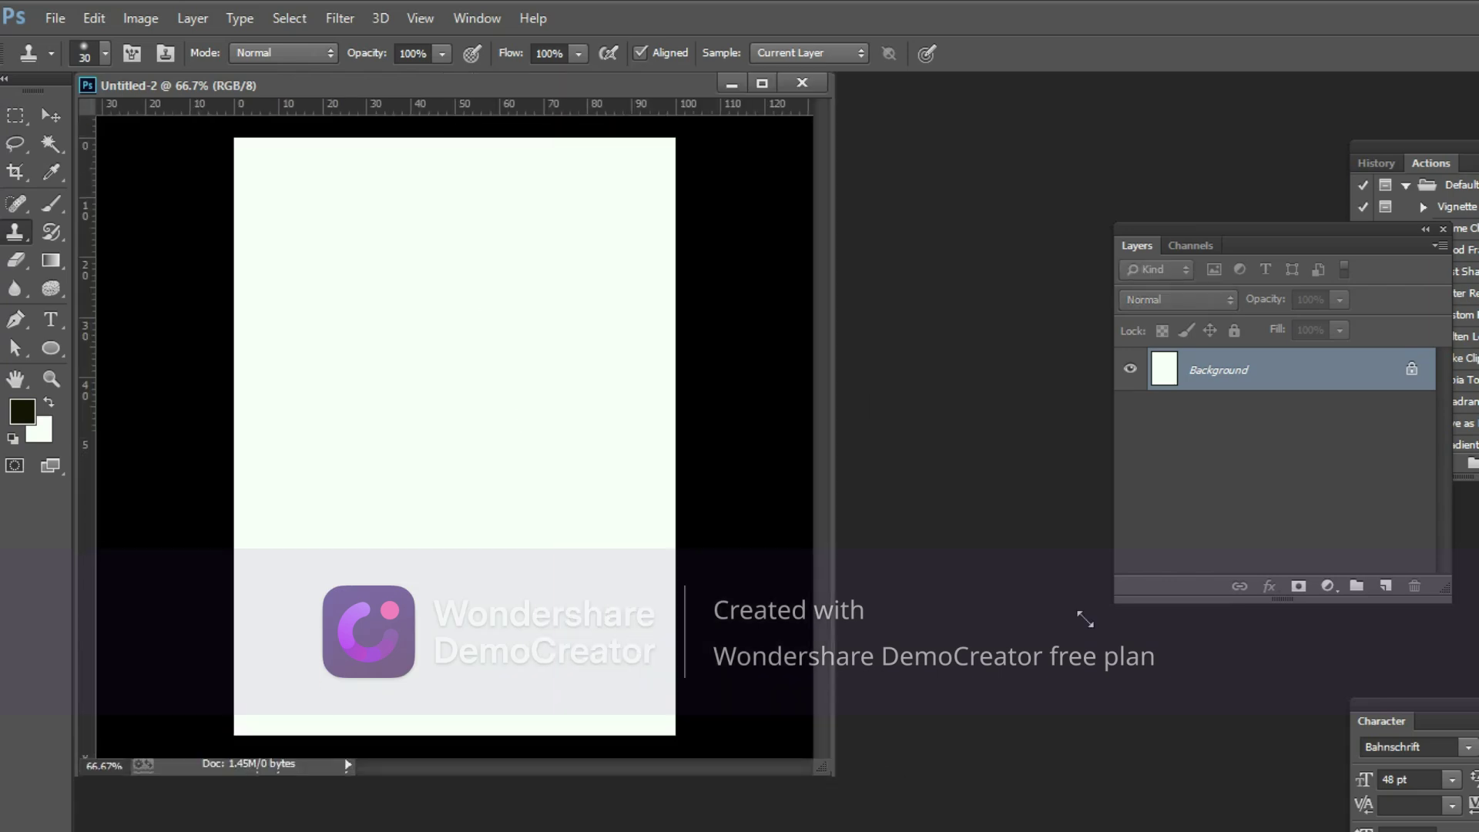
pyautogui.hotkey('alt', 'F9')
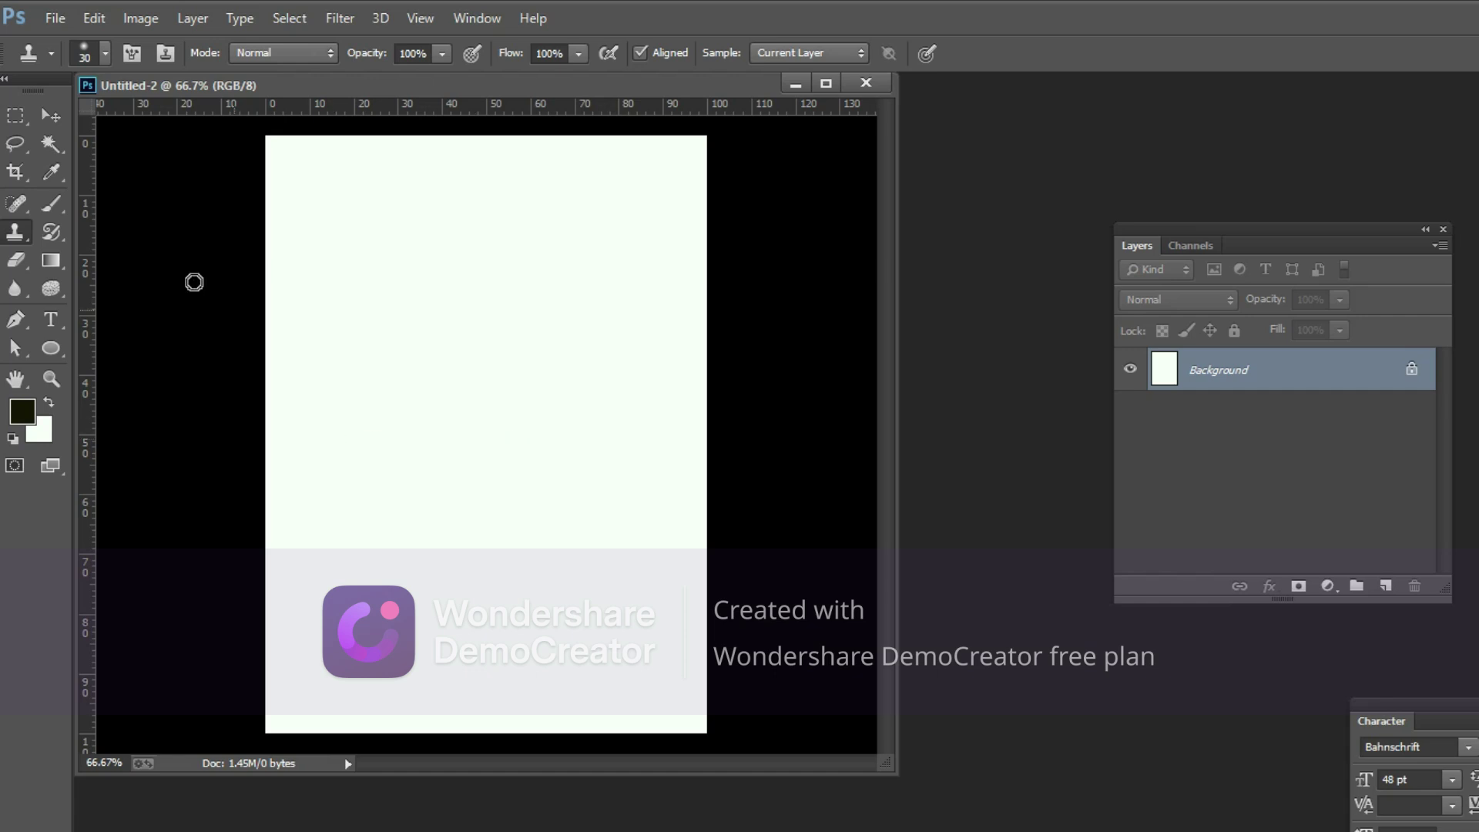
# Select the Horizontal Type Tool and place a text insertion point in the upper page.
pyautogui.click(57, 324)
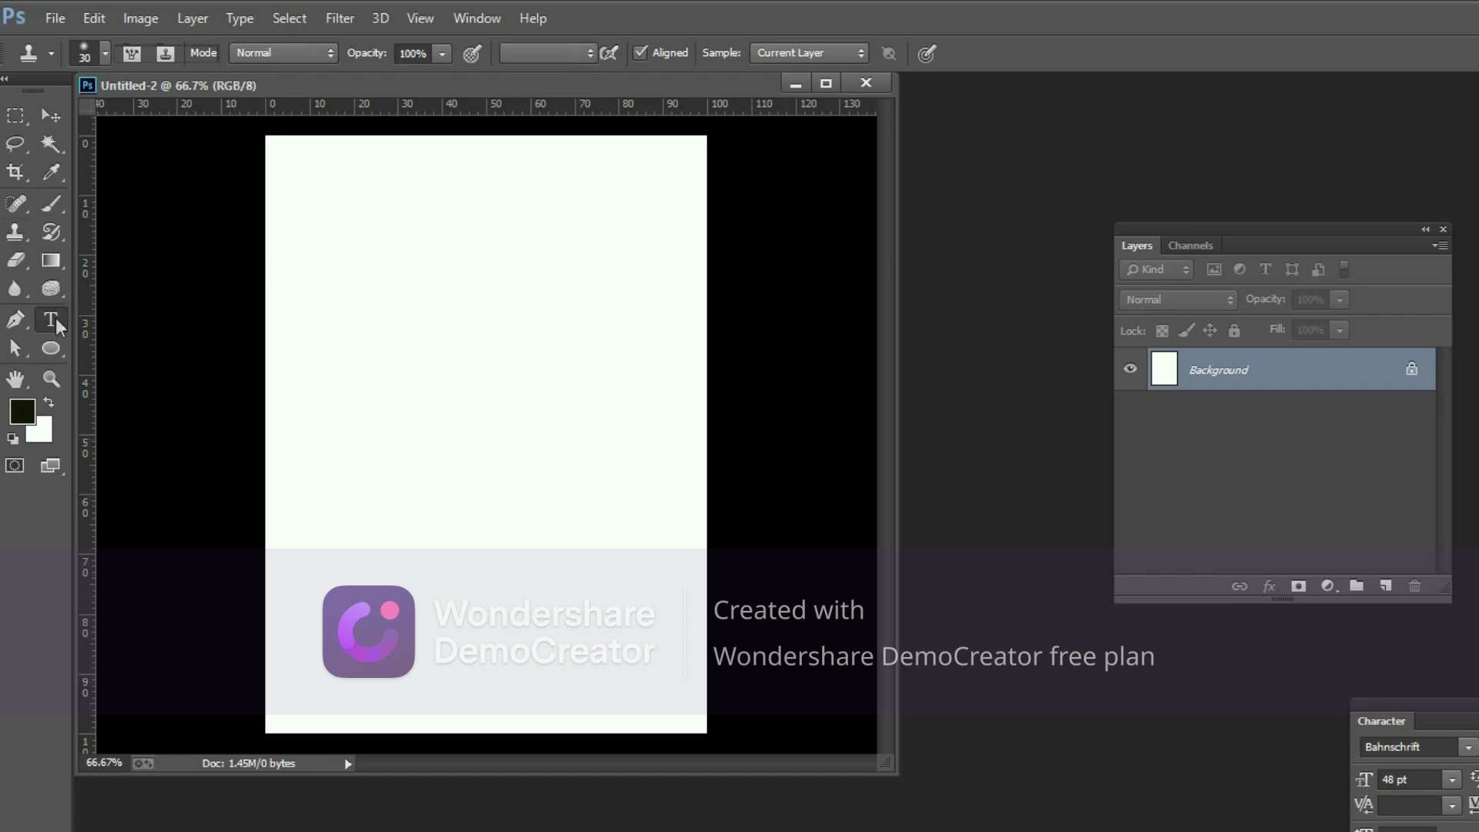
pyautogui.click(331, 395)
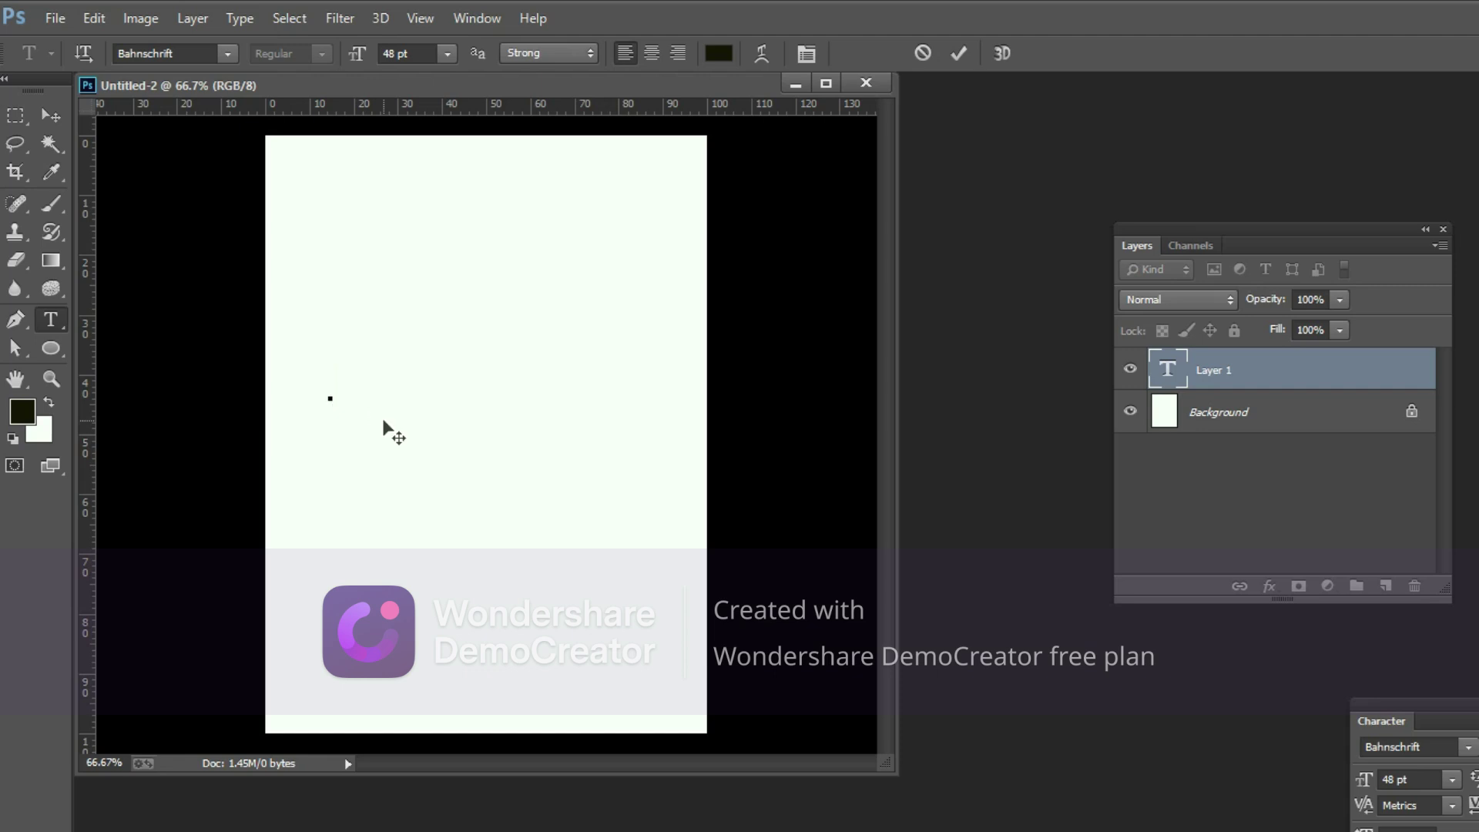
pyautogui.rightClick(50, 316)
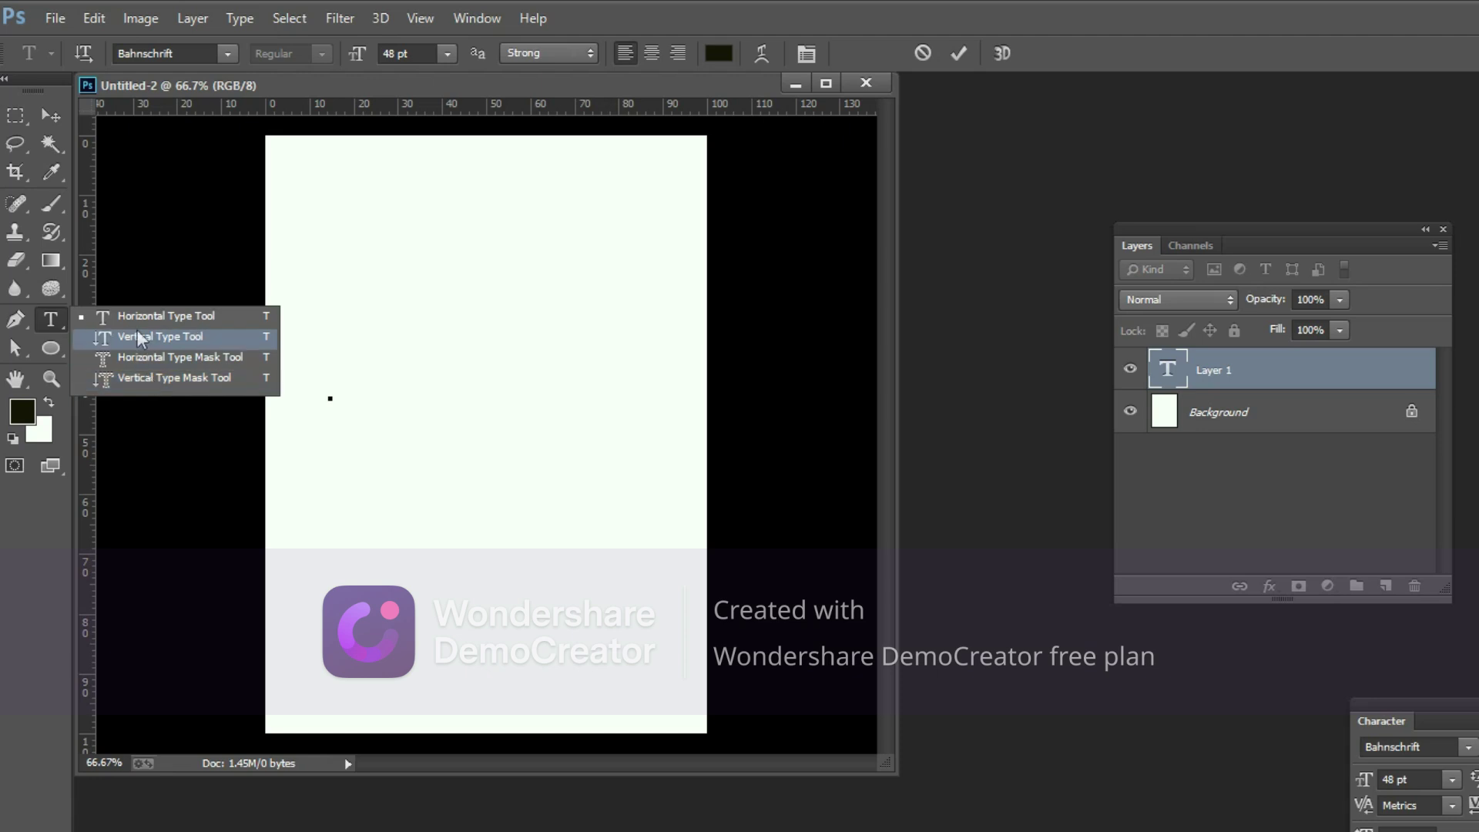
pyautogui.click(196, 322)
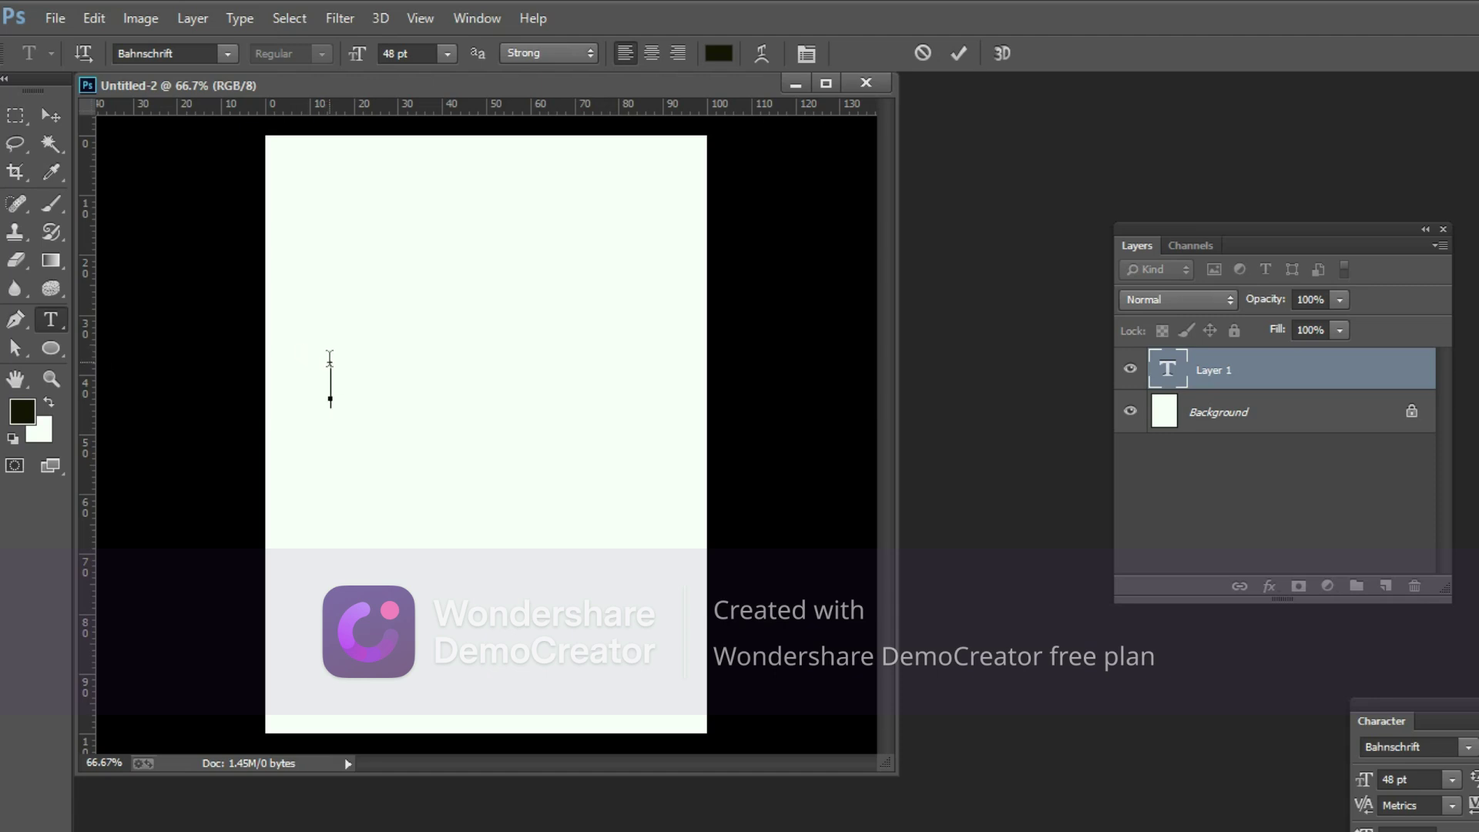
# Type 'Banlgadesh Our homeland' in 48 pt Aayat 56, removing stray Bengali characters.
pyautogui.write('উ')
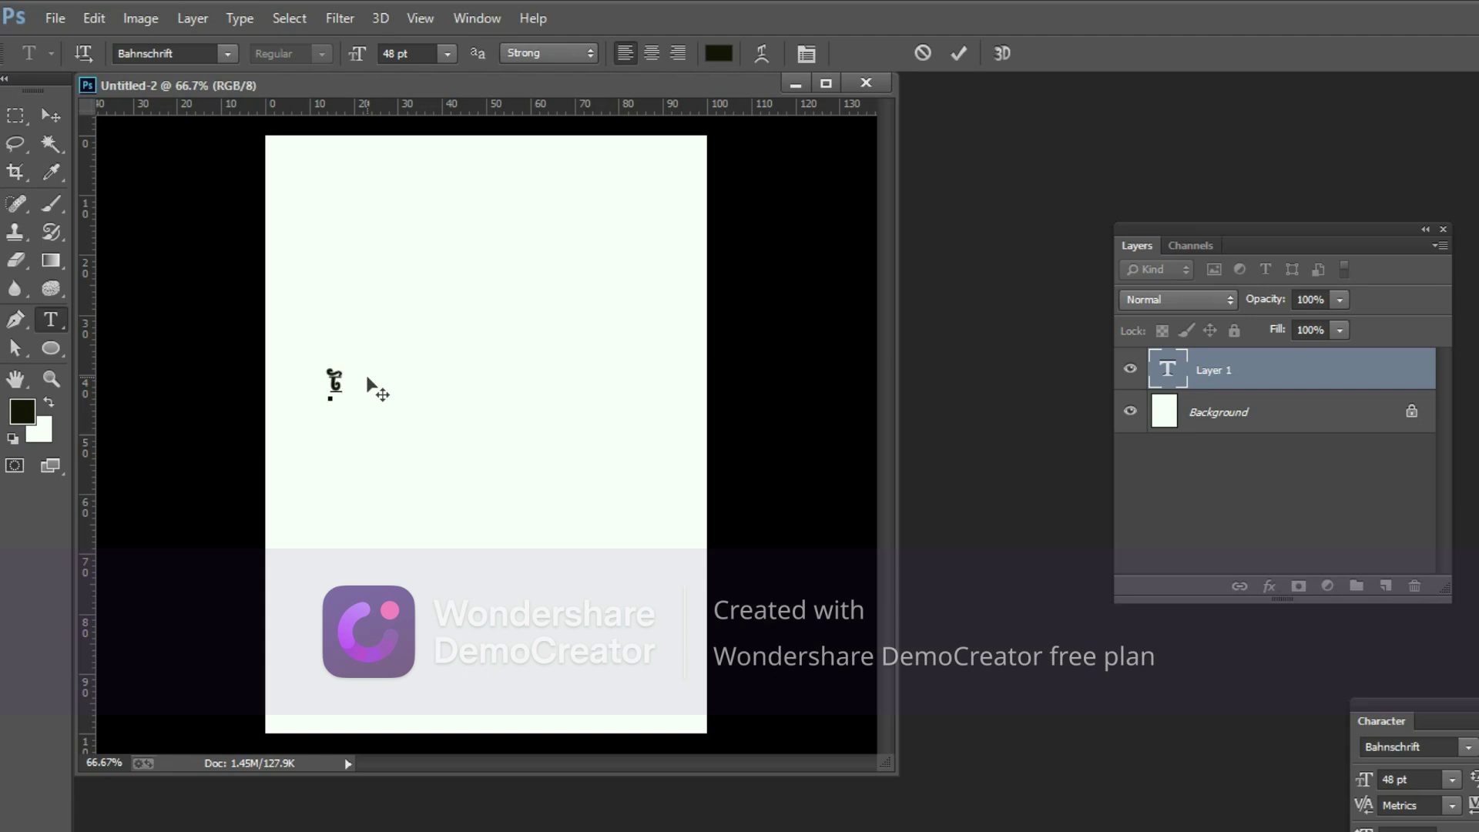
pyautogui.press('BackSpace')
pyautogui.write('উ')
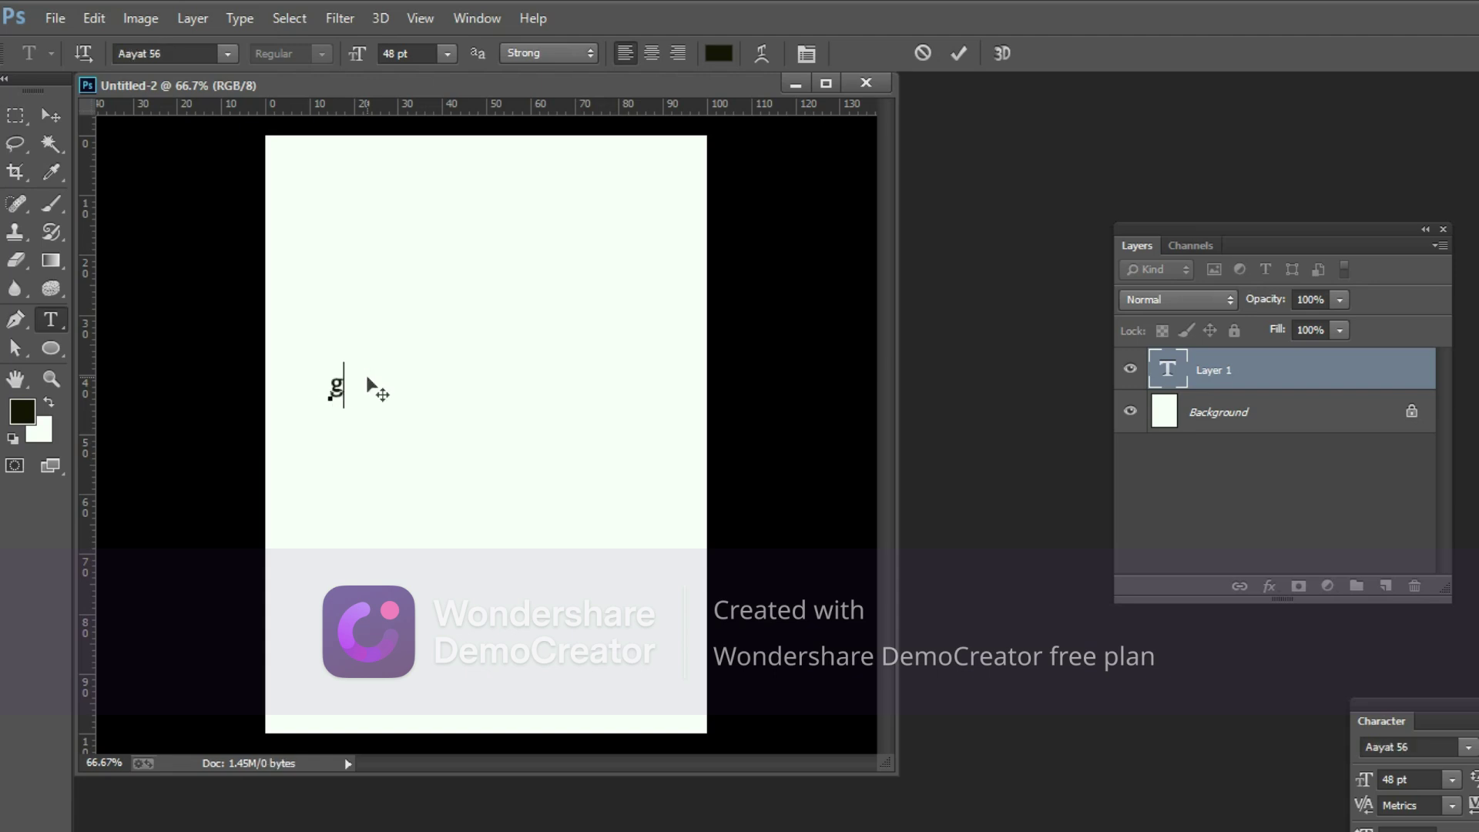
pyautogui.press('BackSpace')
pyautogui.write('.')
pyautogui.write('Barigadesh')
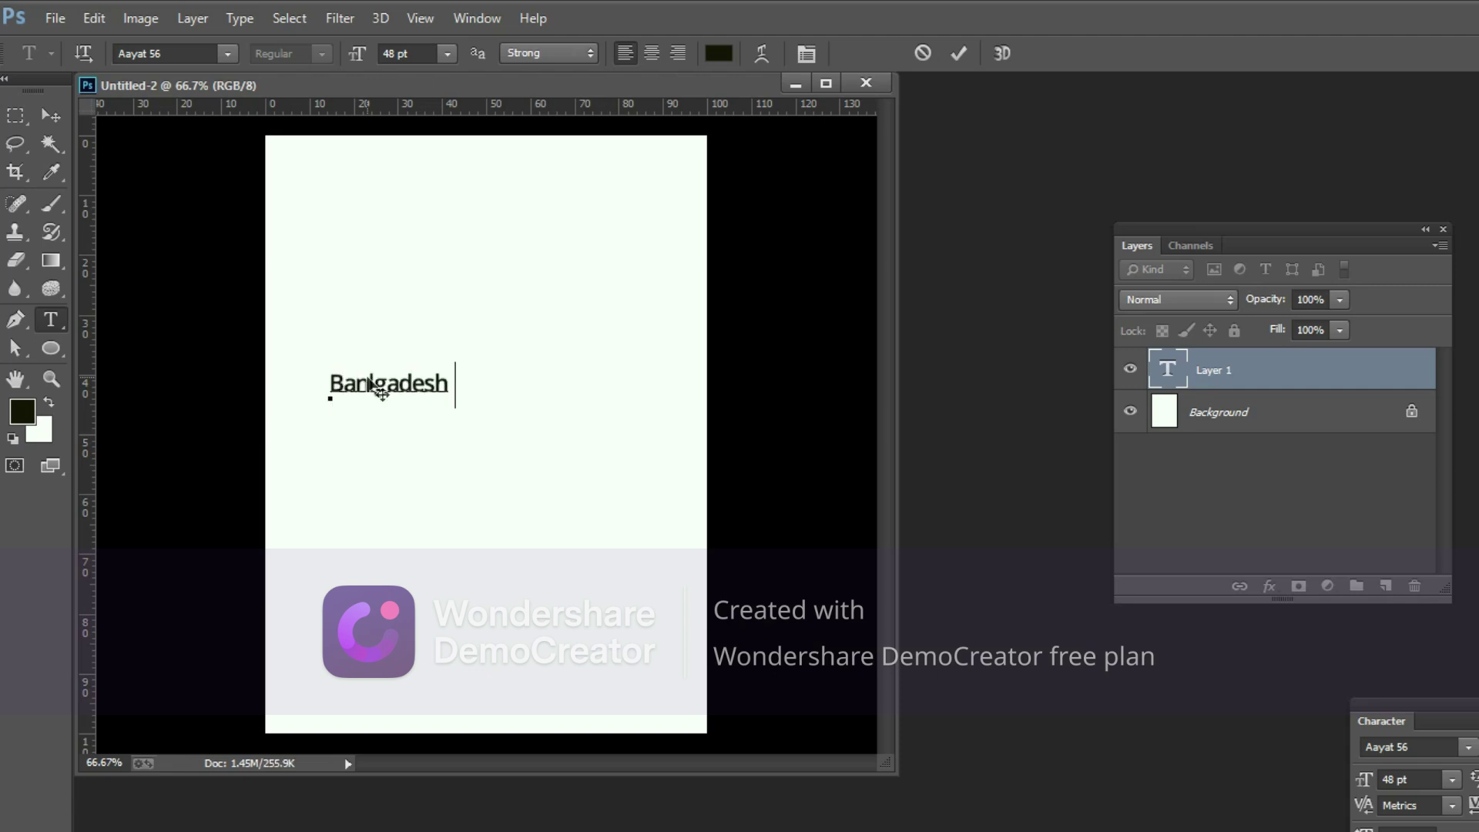
pyautogui.write(' Our homela')
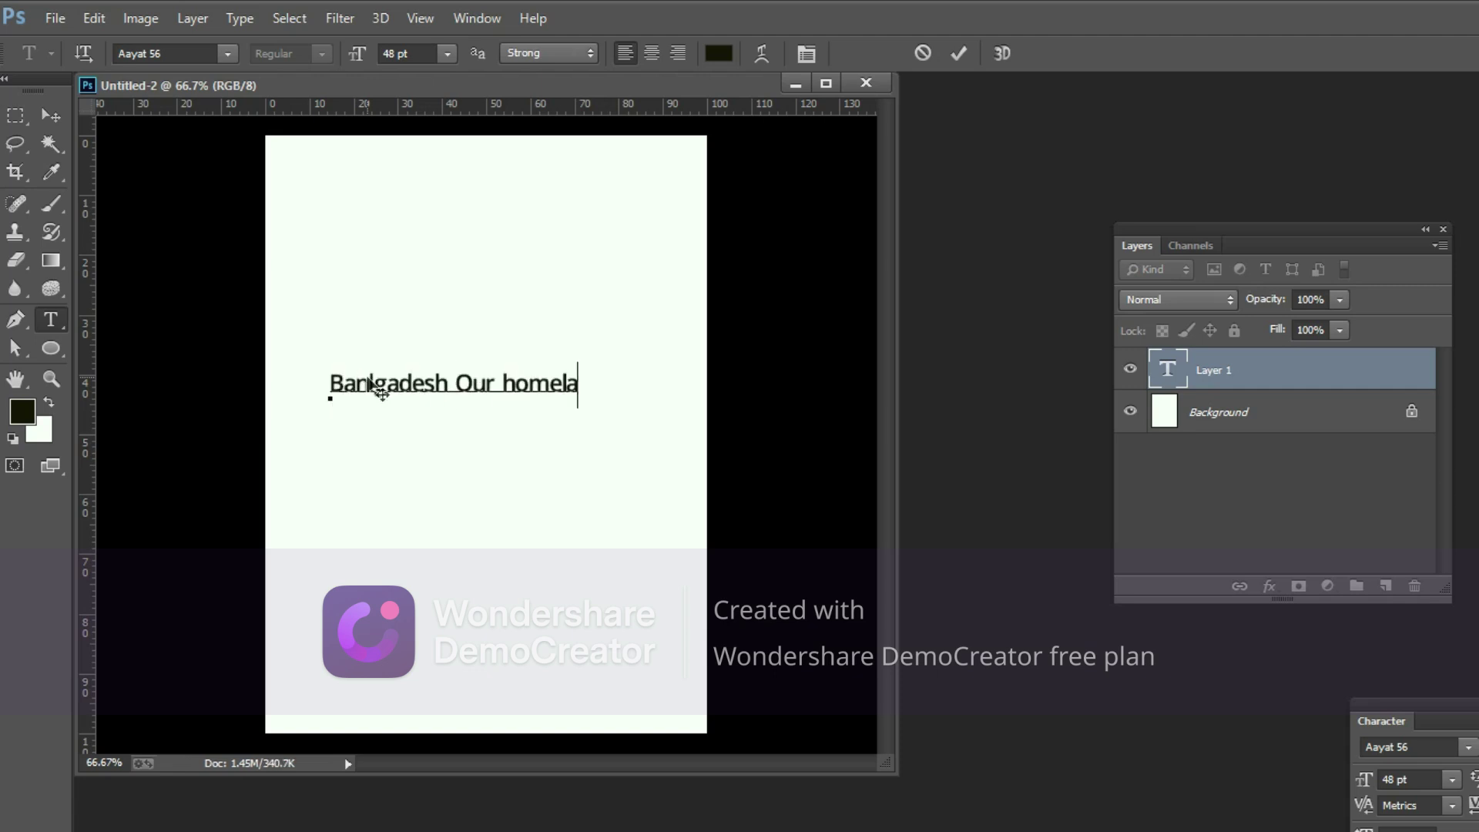
pyautogui.write('nd')
pyautogui.write('v')
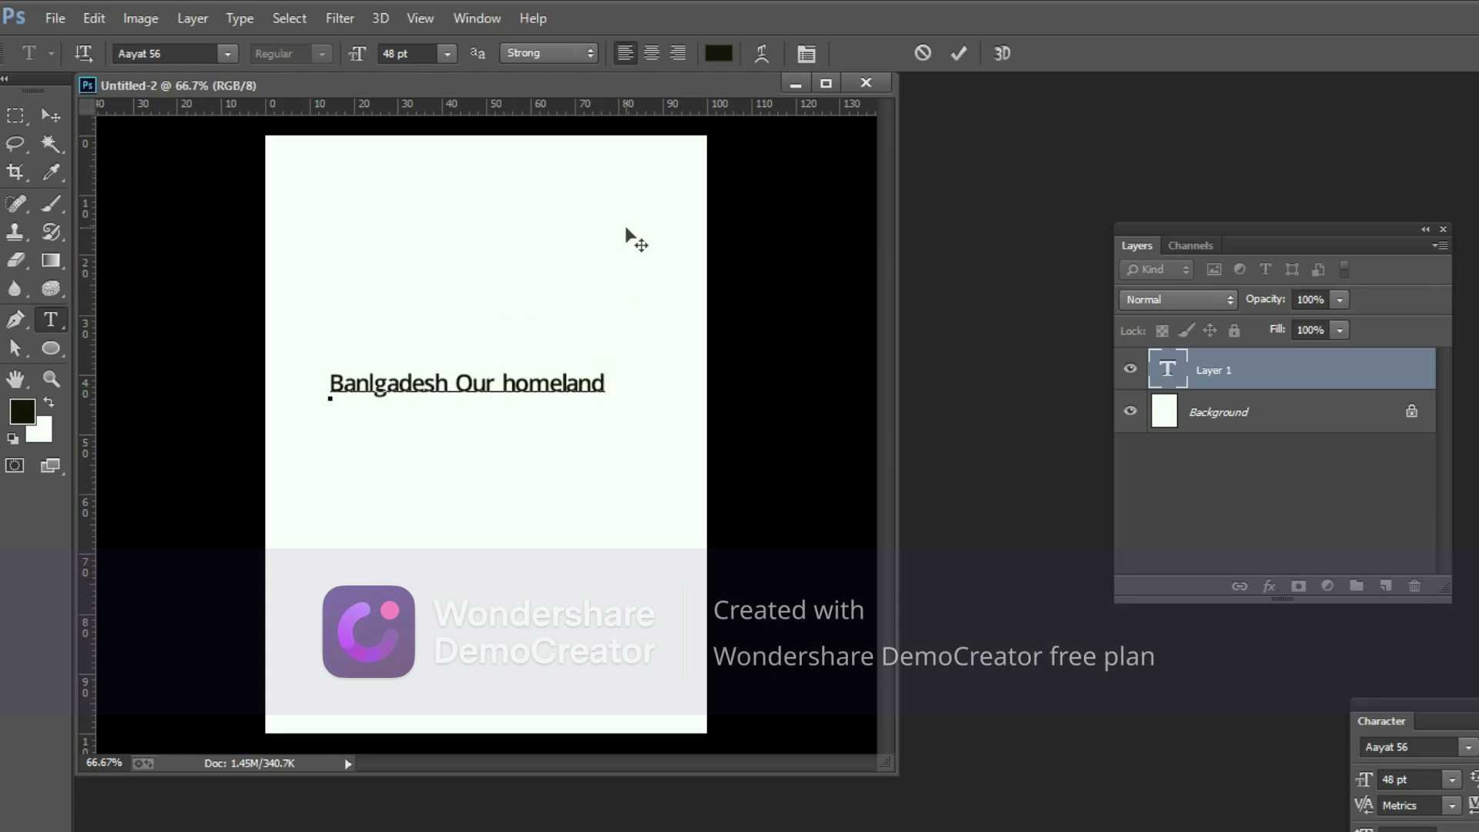
# Commit the text and nudge it into position on the page.
pyautogui.click(44, 117)
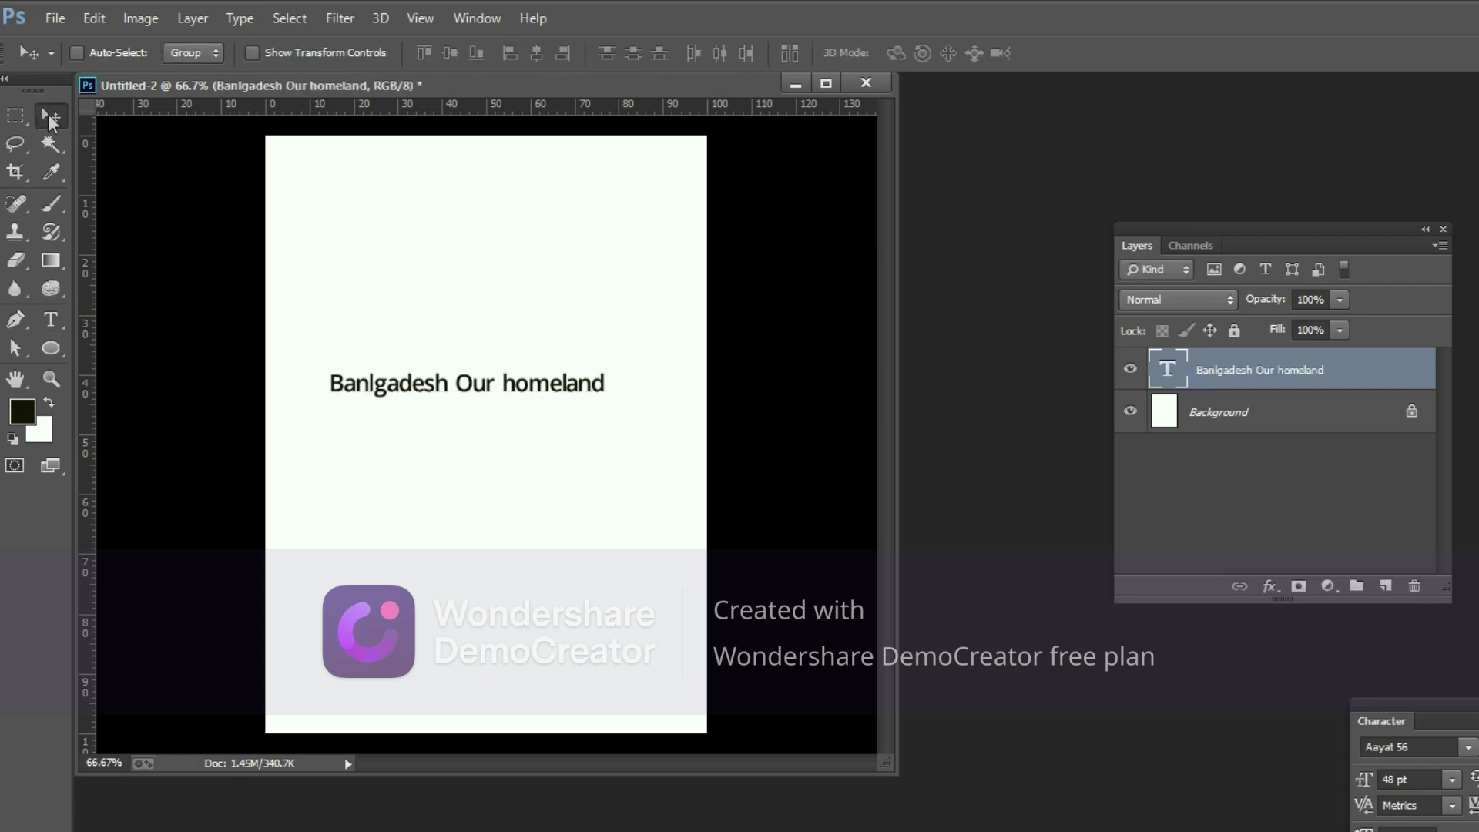
pyautogui.moveTo(477, 393)
pyautogui.mouseDown()
pyautogui.moveTo(497, 410)
pyautogui.moveTo(485, 405)
pyautogui.mouseUp()
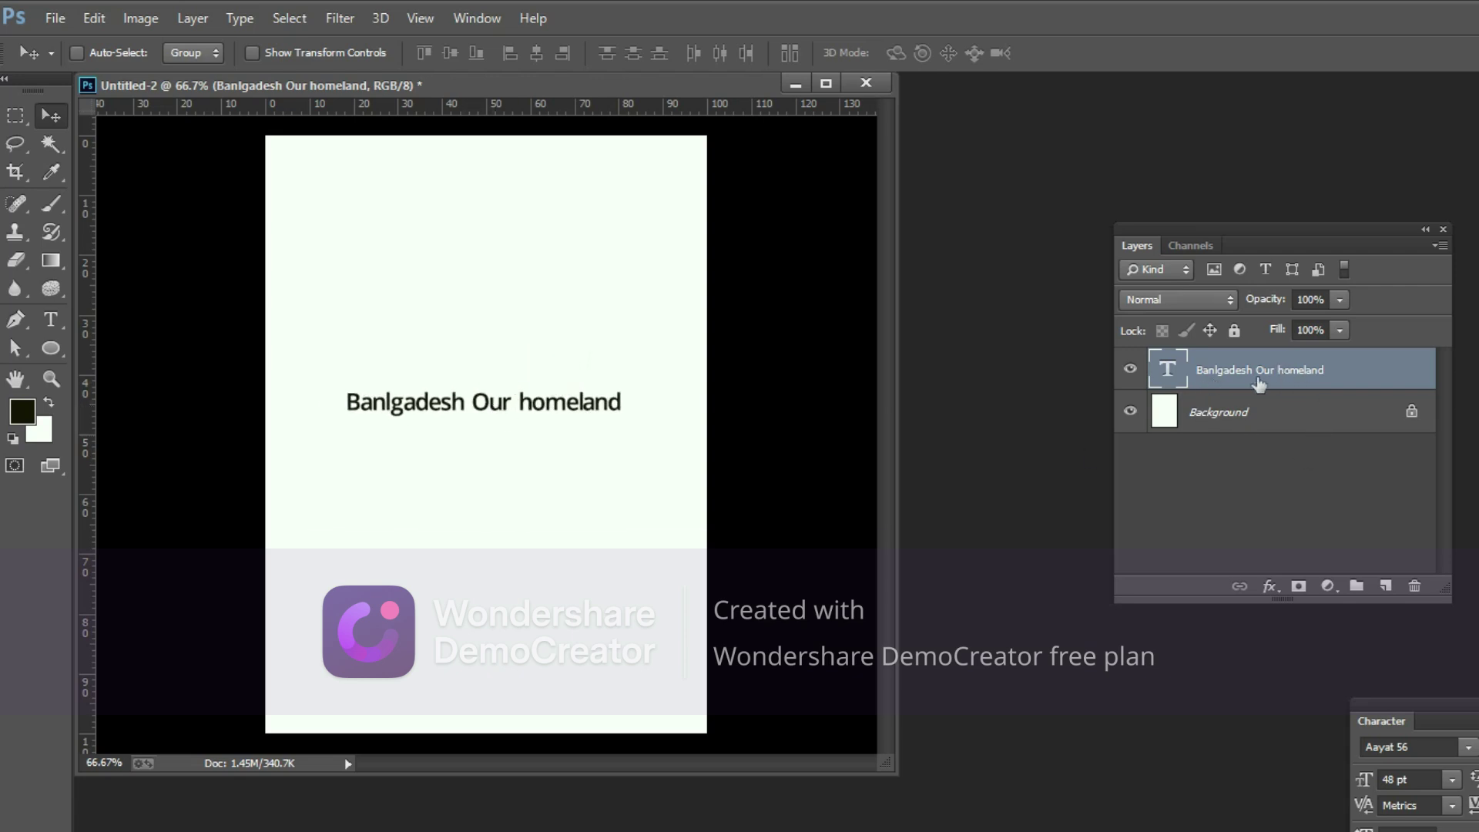
pyautogui.moveTo(472, 408)
pyautogui.mouseDown()
pyautogui.moveTo(465, 379)
pyautogui.moveTo(476, 389)
pyautogui.mouseUp()
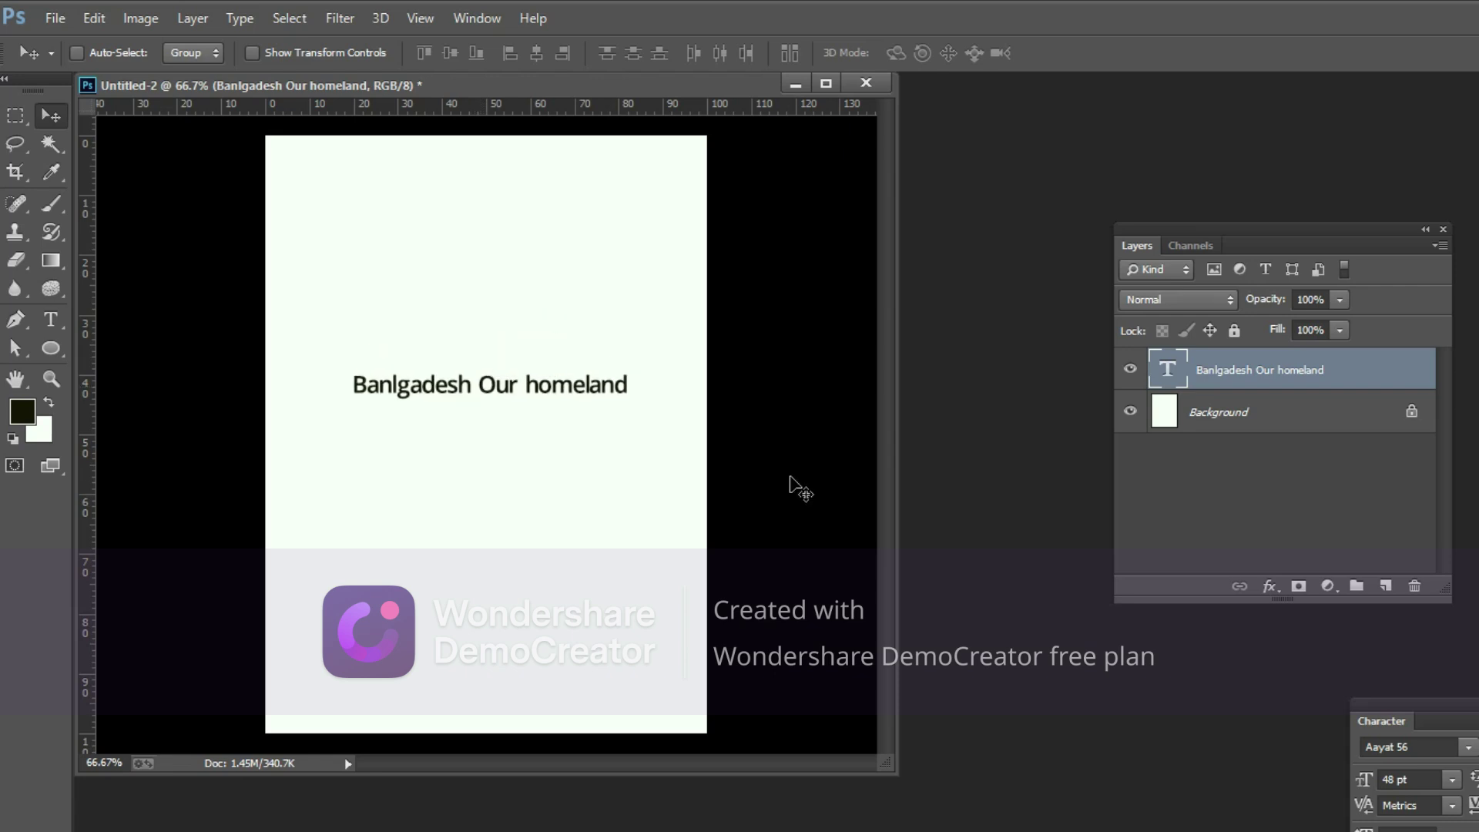
# Browse the fx list and the Image, Edit and Type menus, then open the Layer menu.
pyautogui.click(1277, 592)
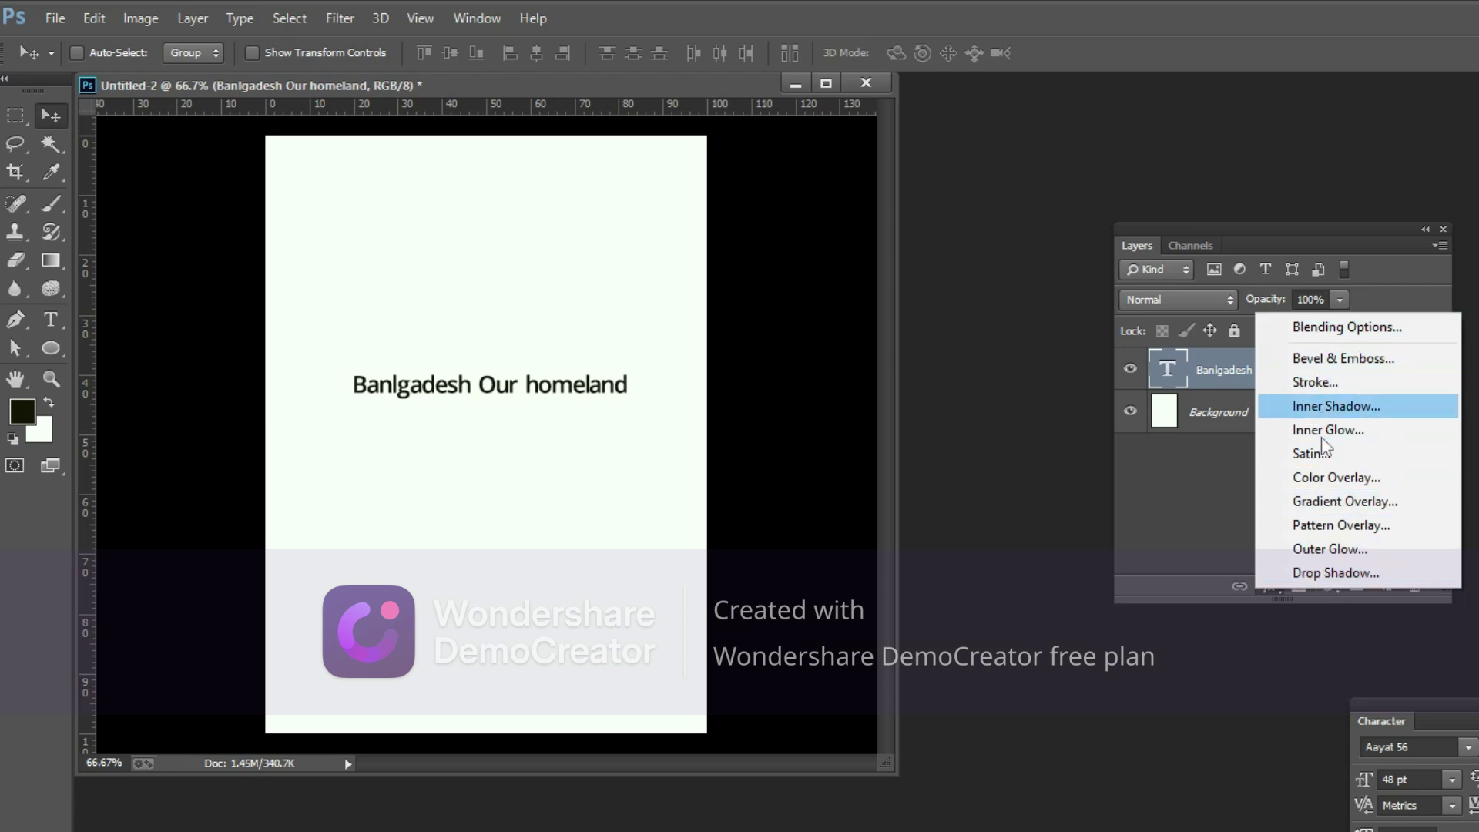
pyautogui.click(229, 19)
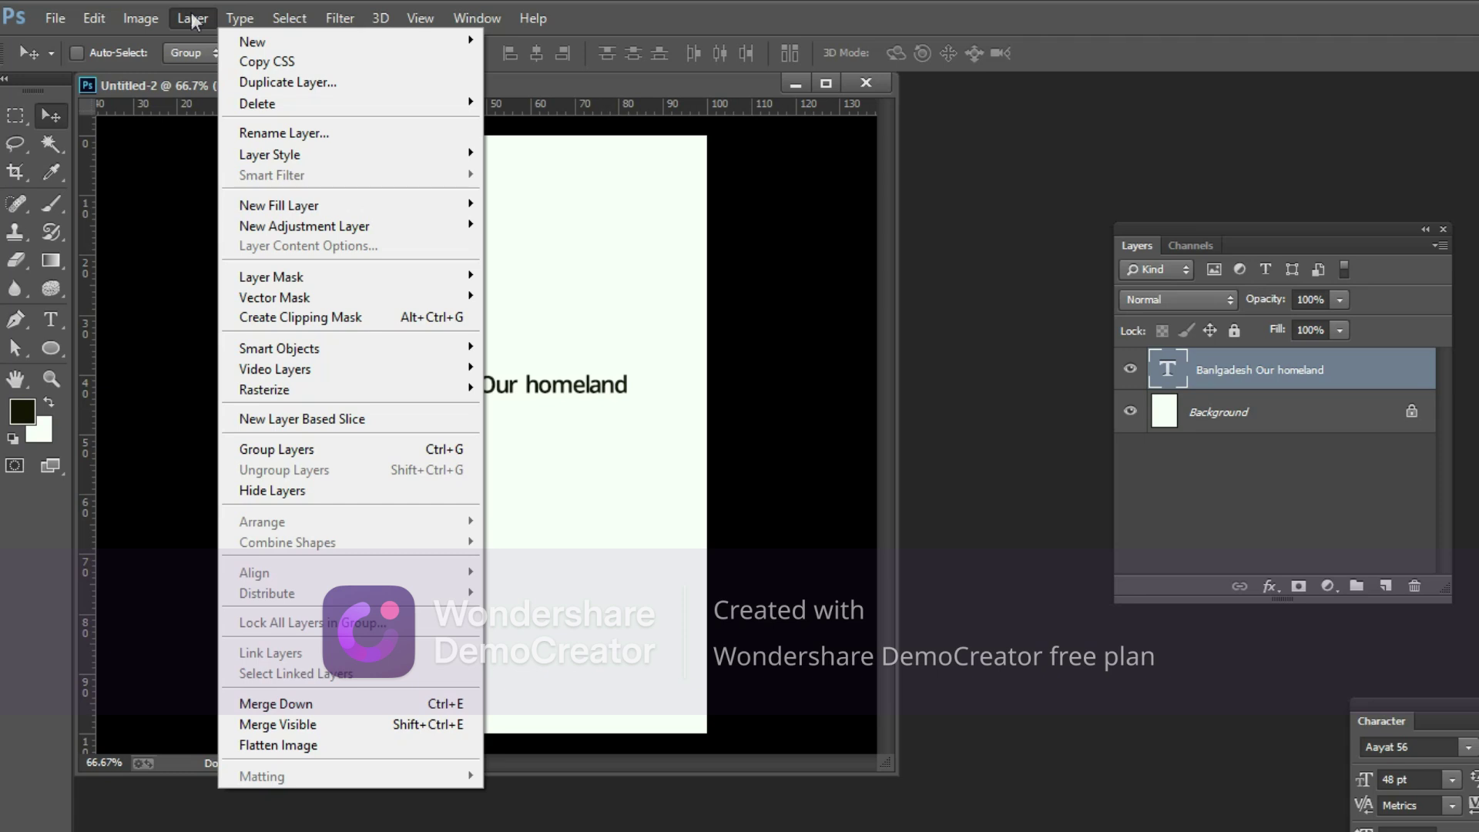
pyautogui.click(193, 17)
pyautogui.click(141, 17)
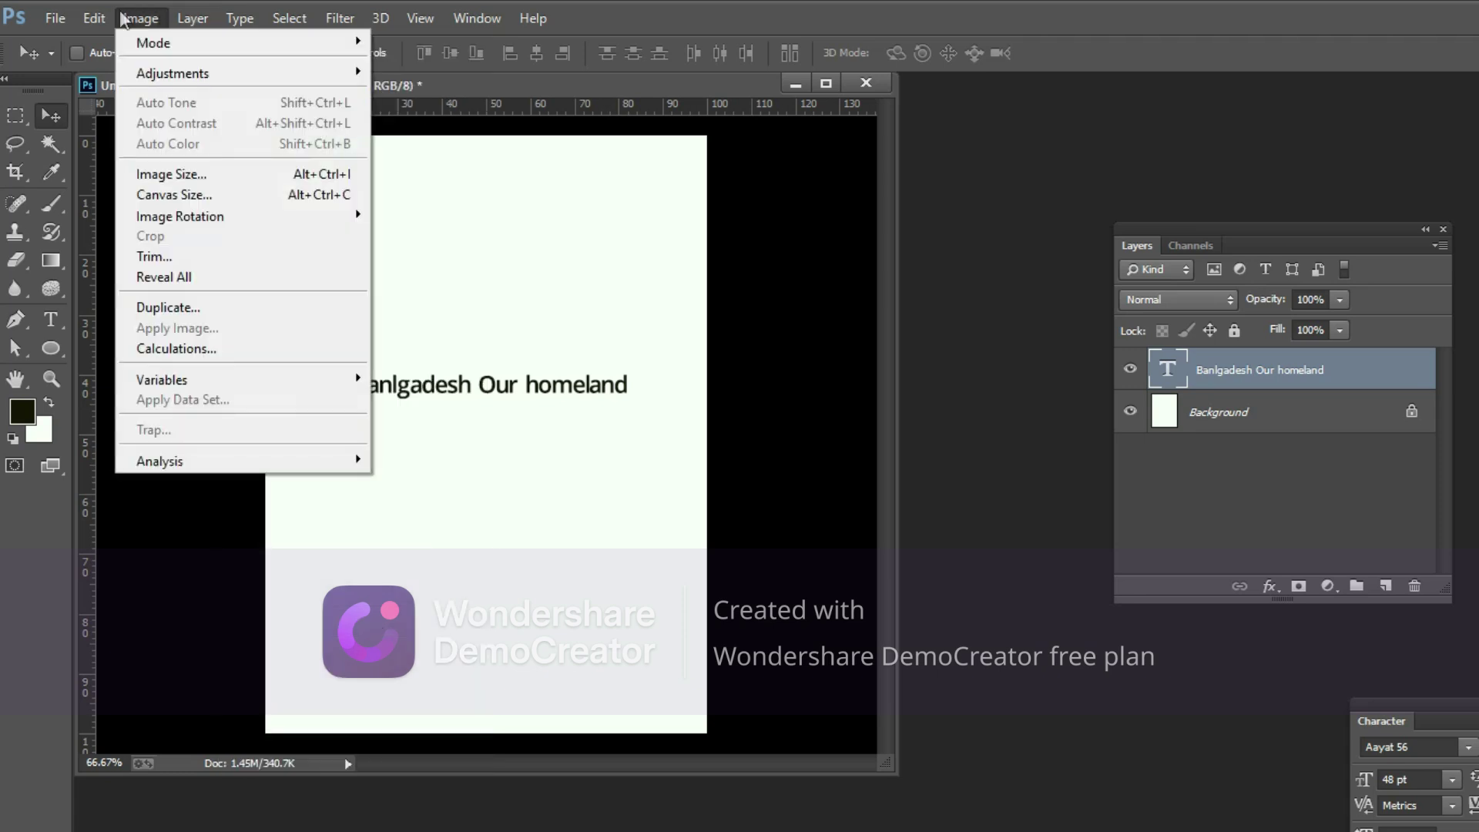
pyautogui.click(97, 19)
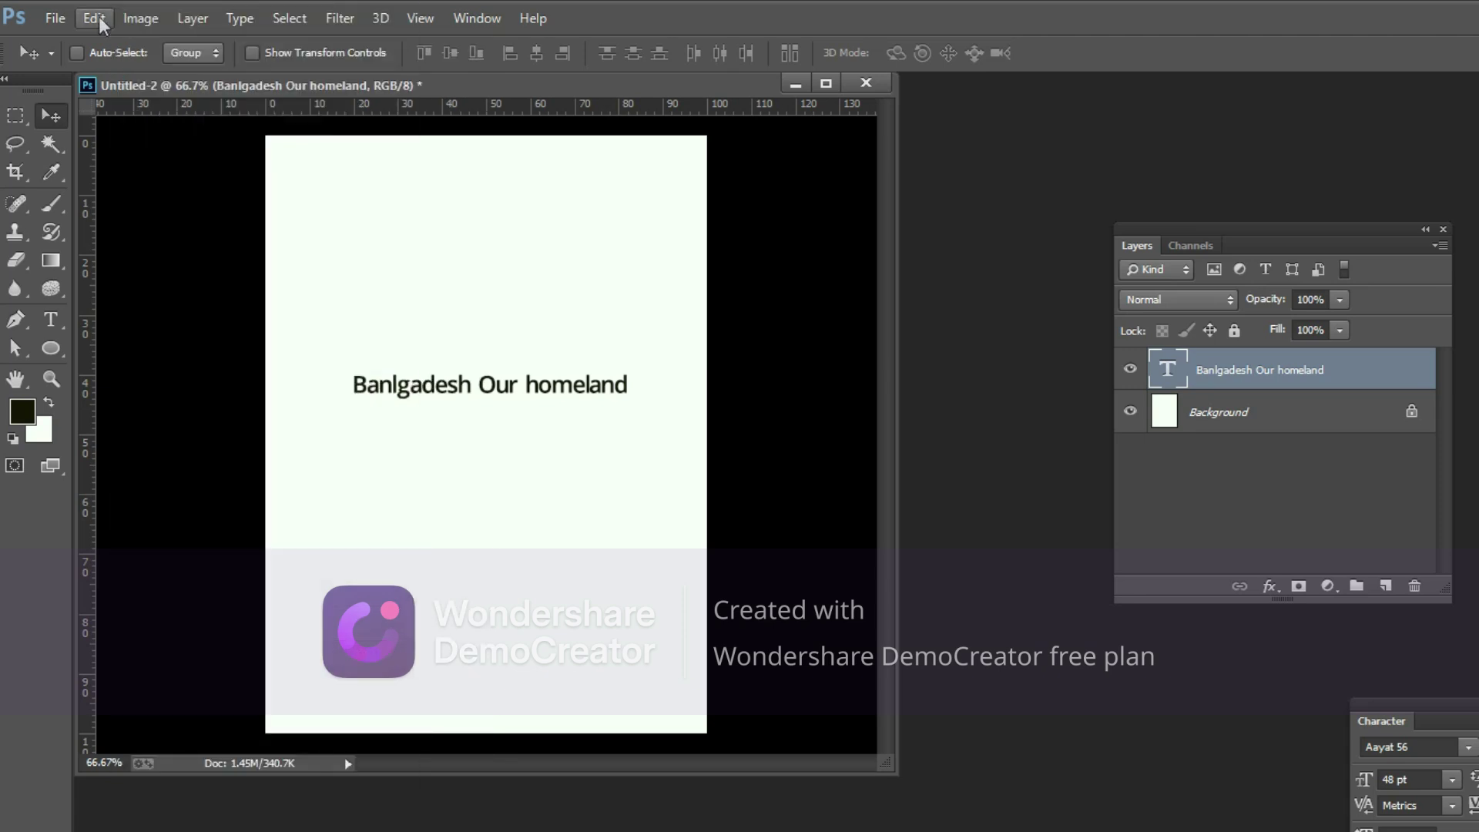
pyautogui.click(240, 18)
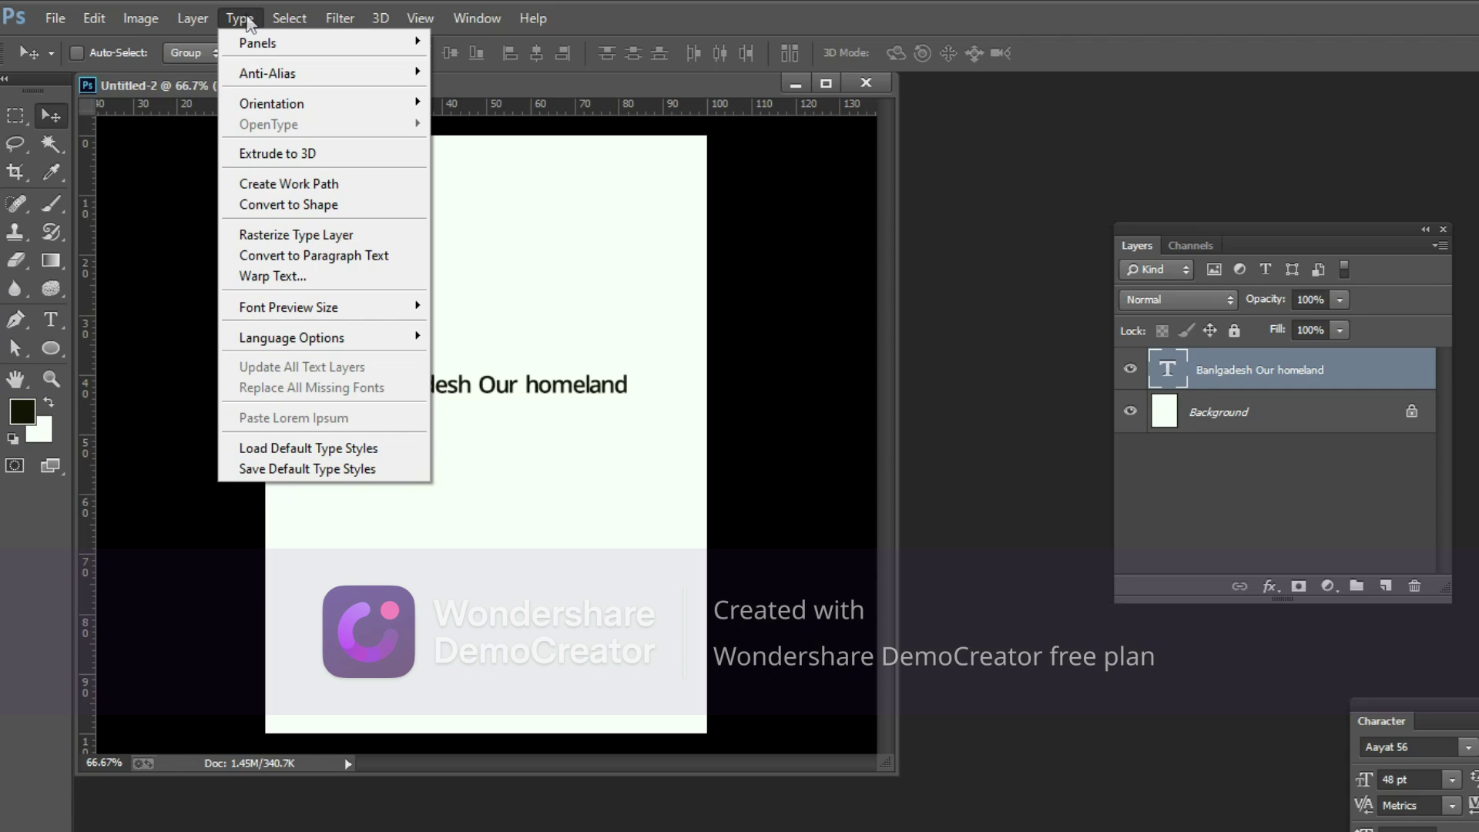
pyautogui.moveTo(257, 43)
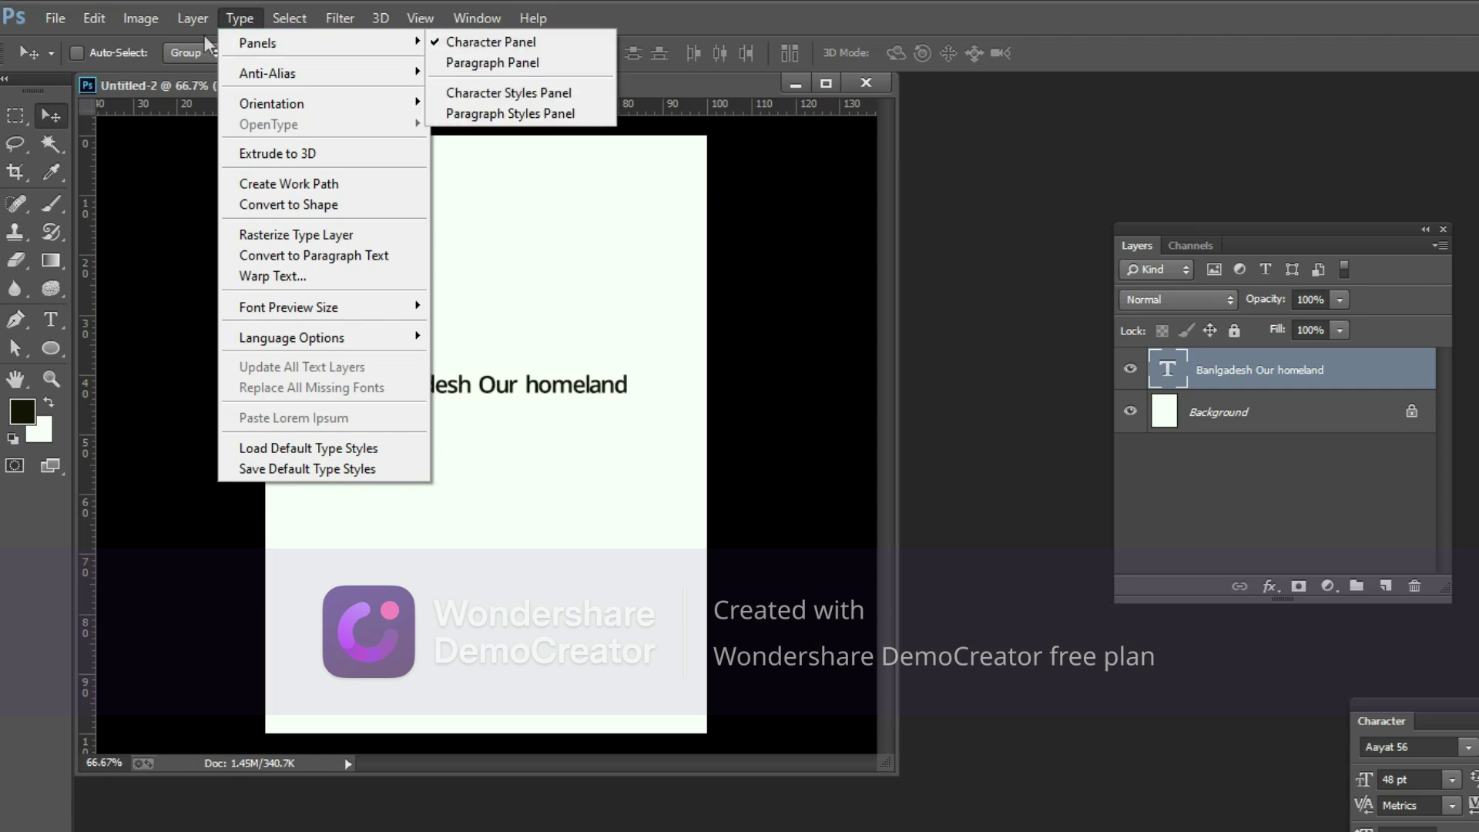
pyautogui.click(188, 29)
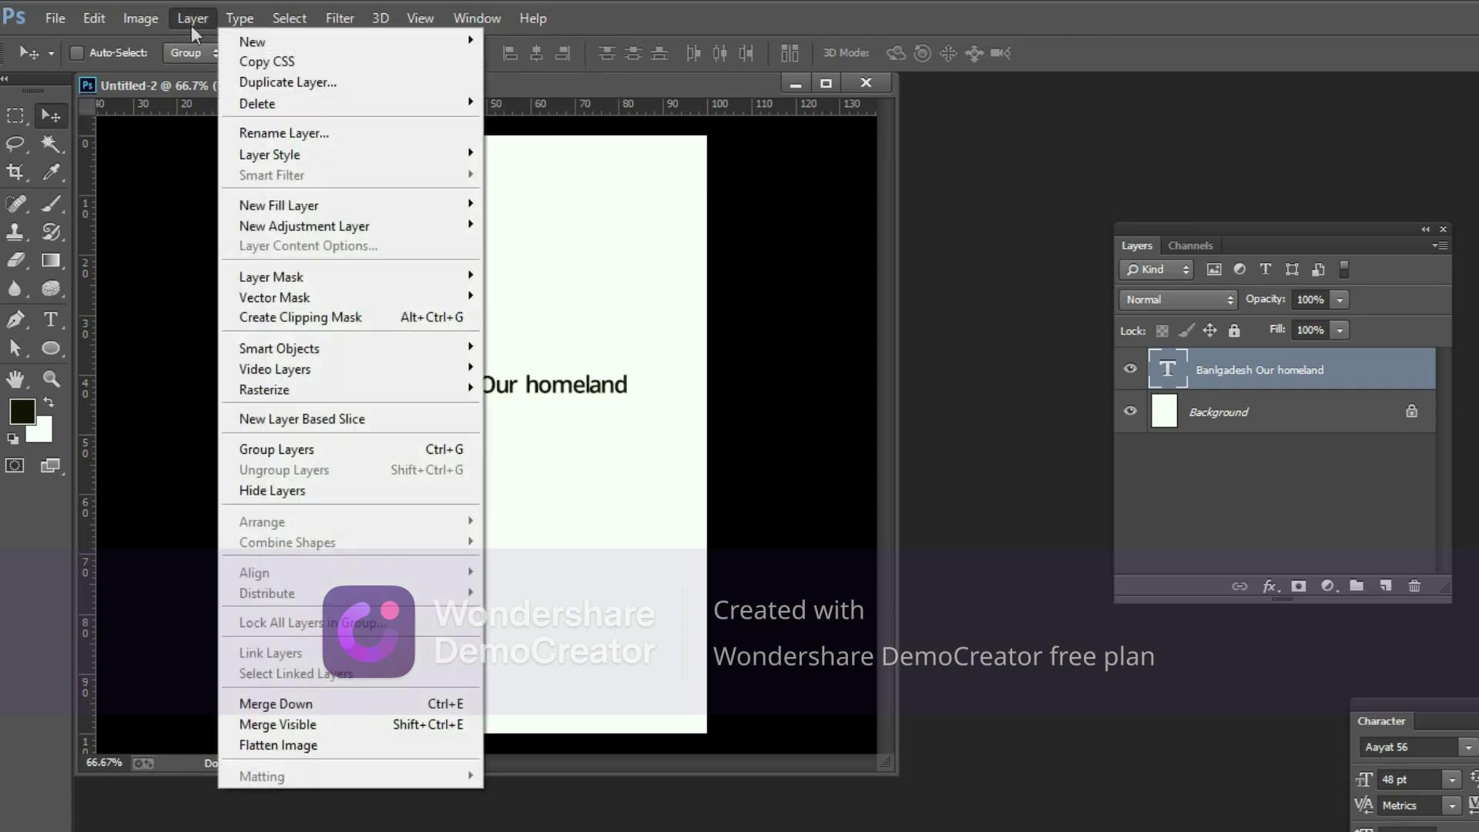
pyautogui.moveTo(269, 155)
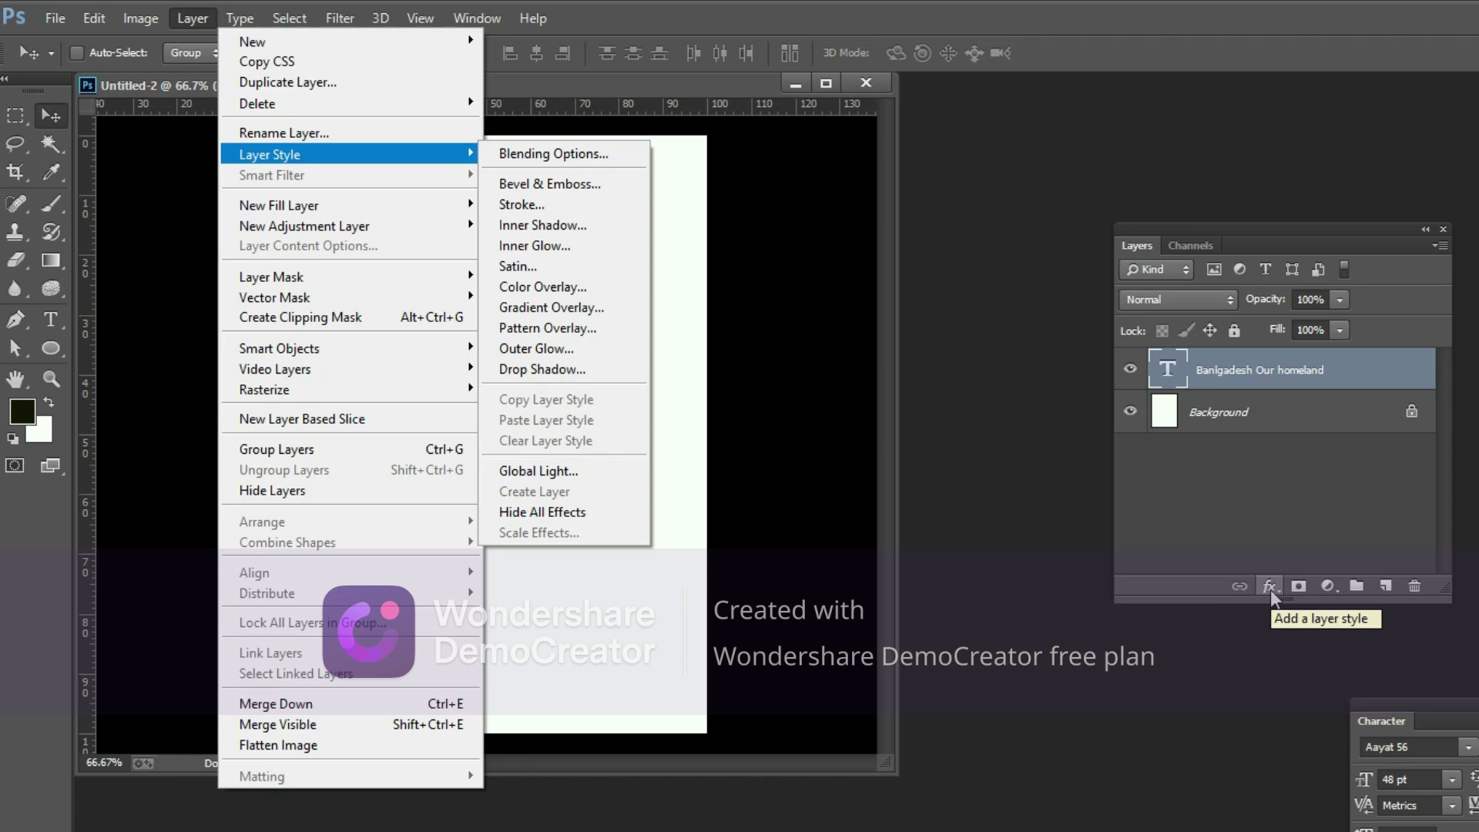
# Open the text layer's Blending Options, keep Knockout at None, and move the dialog right.
pyautogui.click(550, 154)
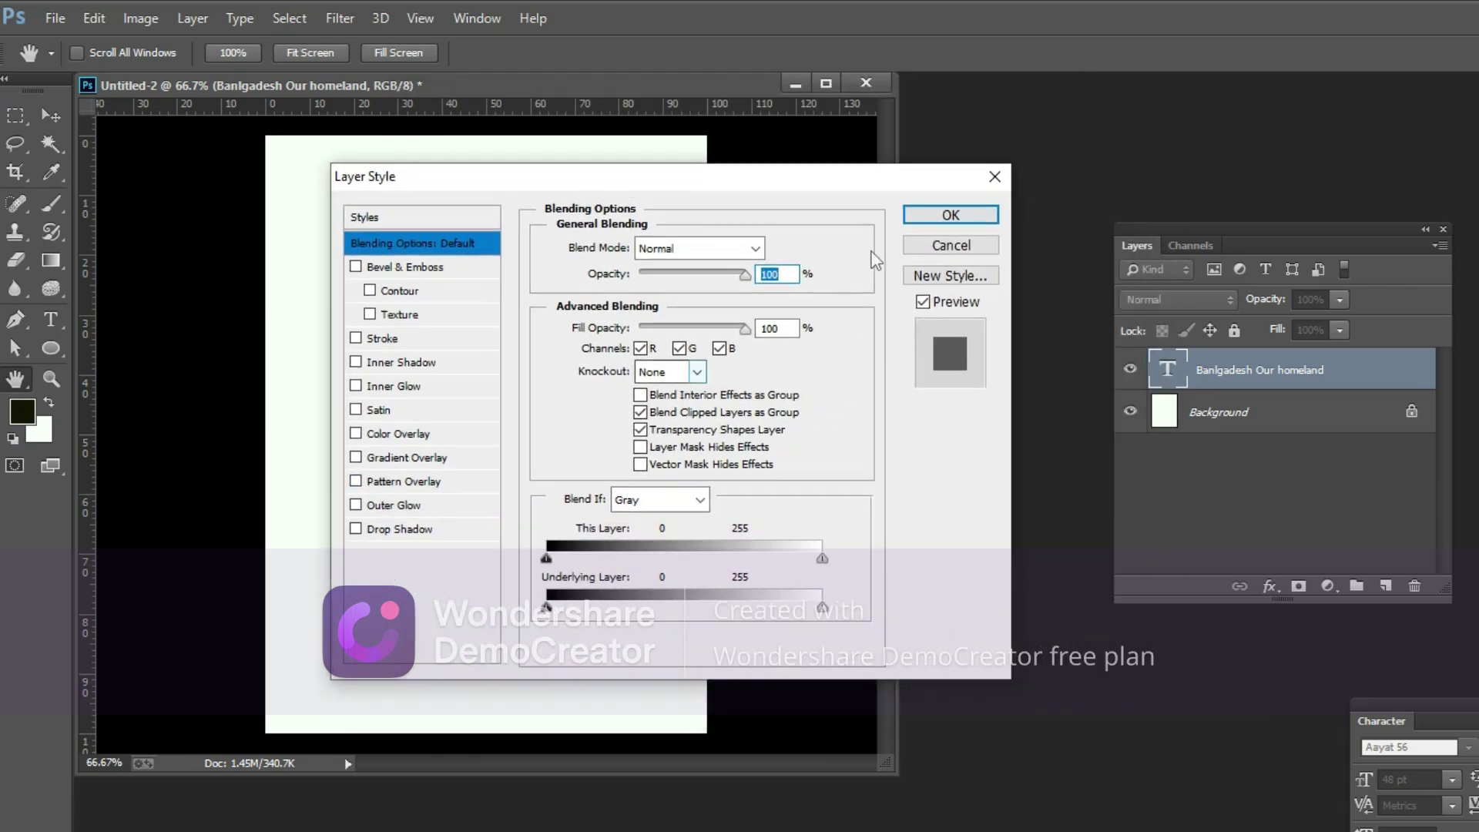
pyautogui.click(928, 245)
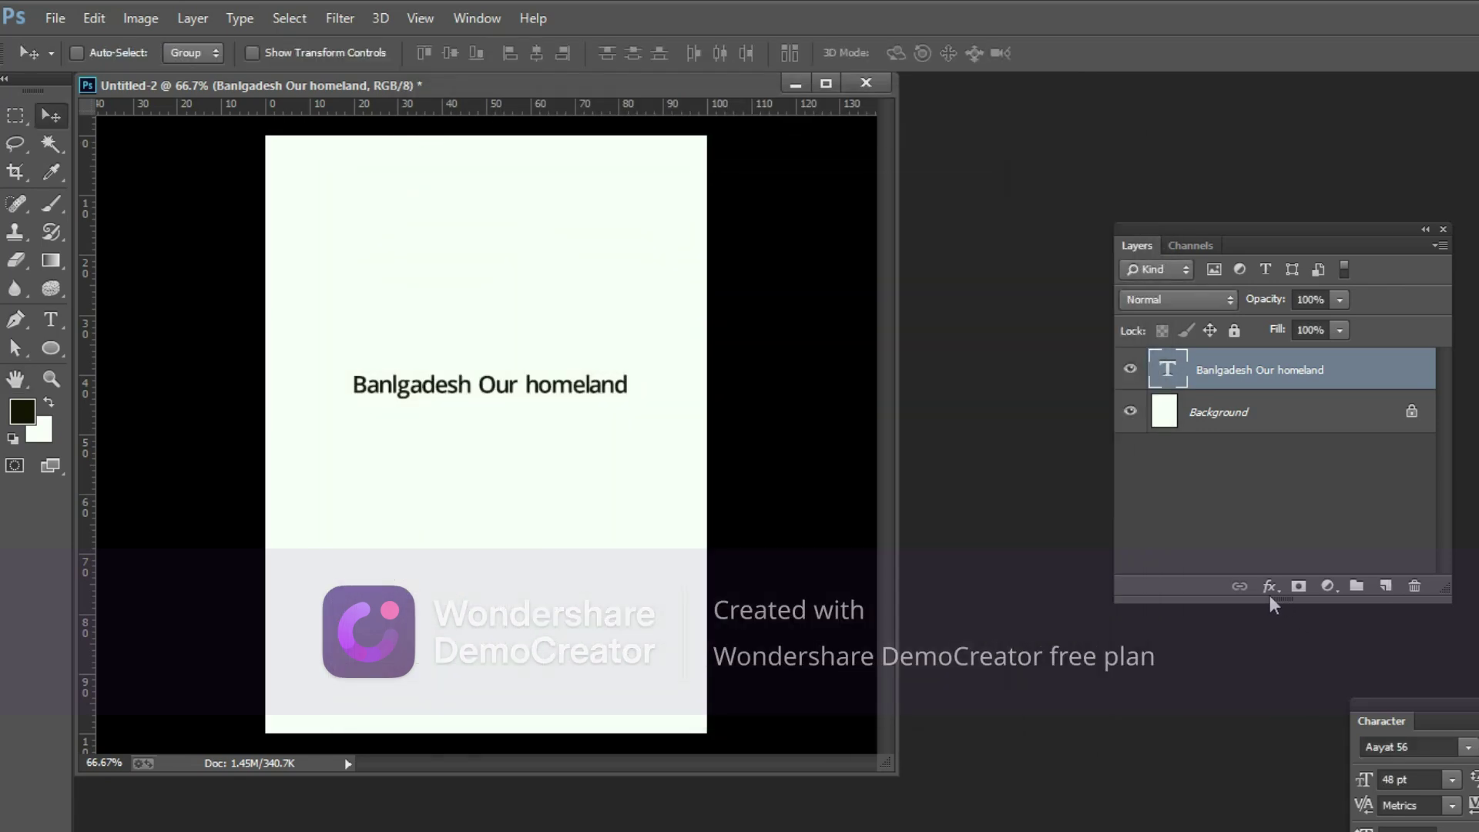
pyautogui.click(1269, 589)
pyautogui.click(1315, 327)
pyautogui.press('h')
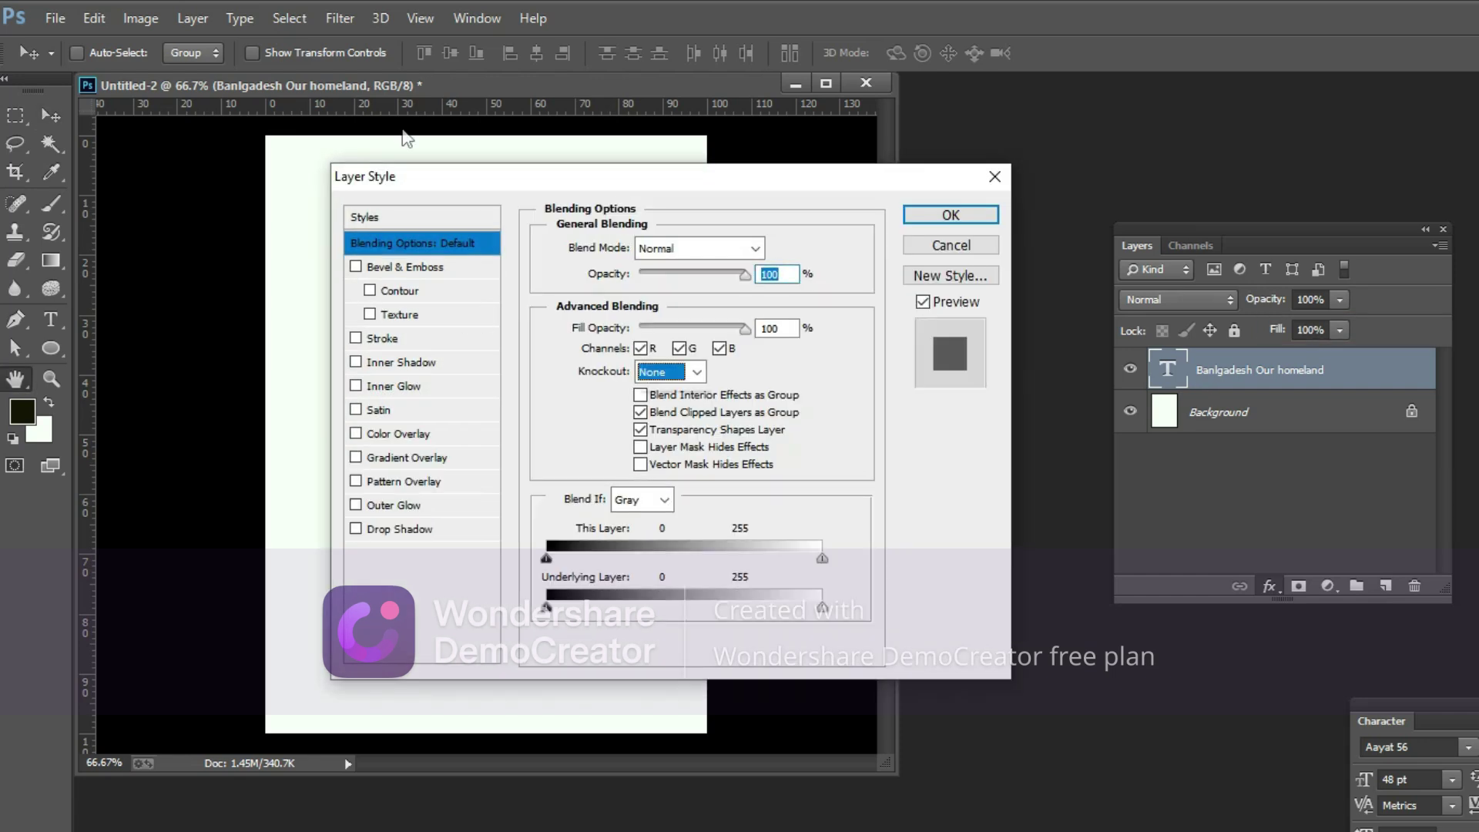
pyautogui.press('Escape')
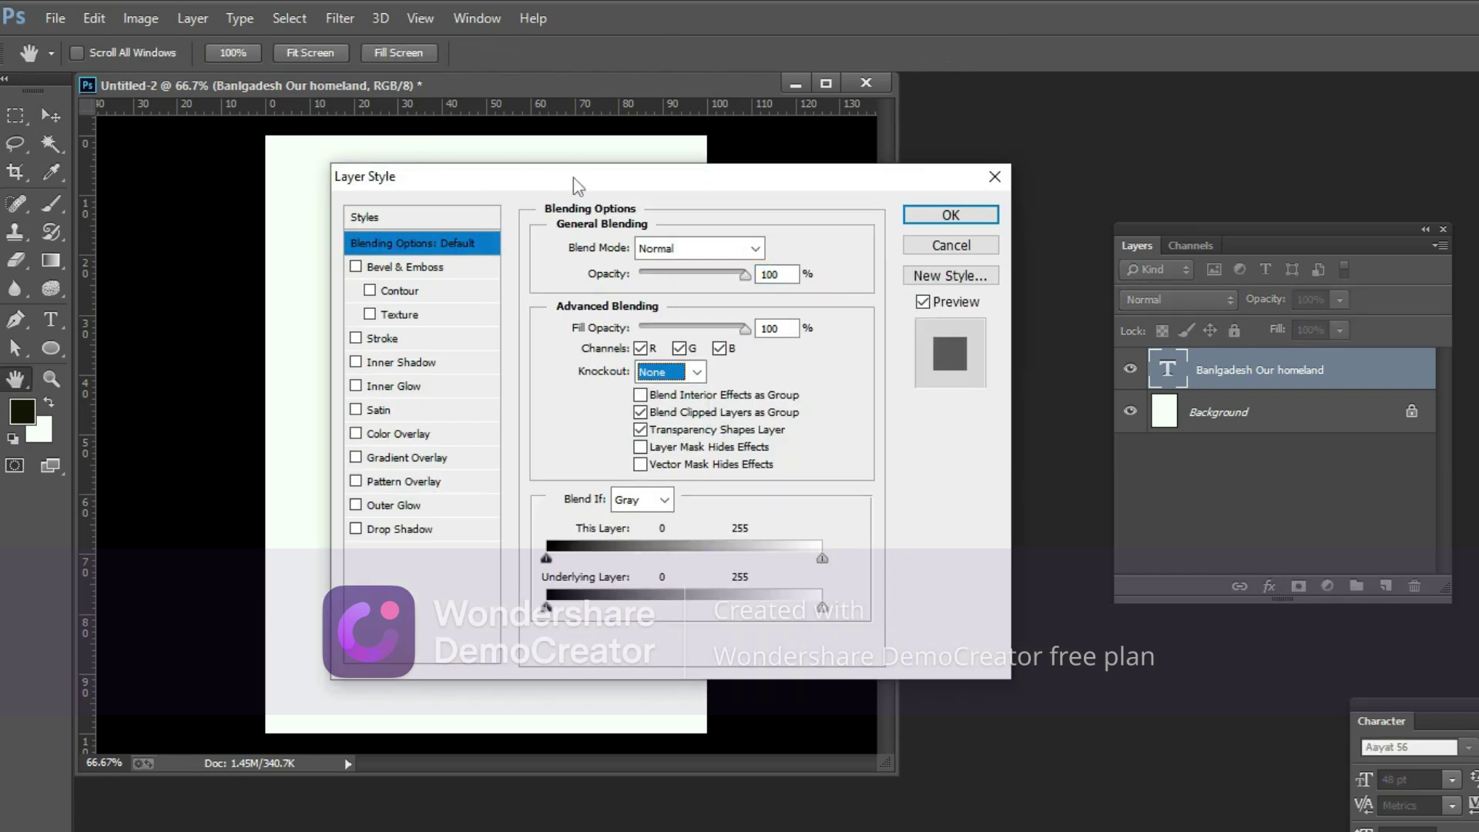
pyautogui.moveTo(573, 184)
pyautogui.mouseDown()
pyautogui.moveTo(853, 154)
pyautogui.moveTo(904, 197)
pyautogui.mouseUp()
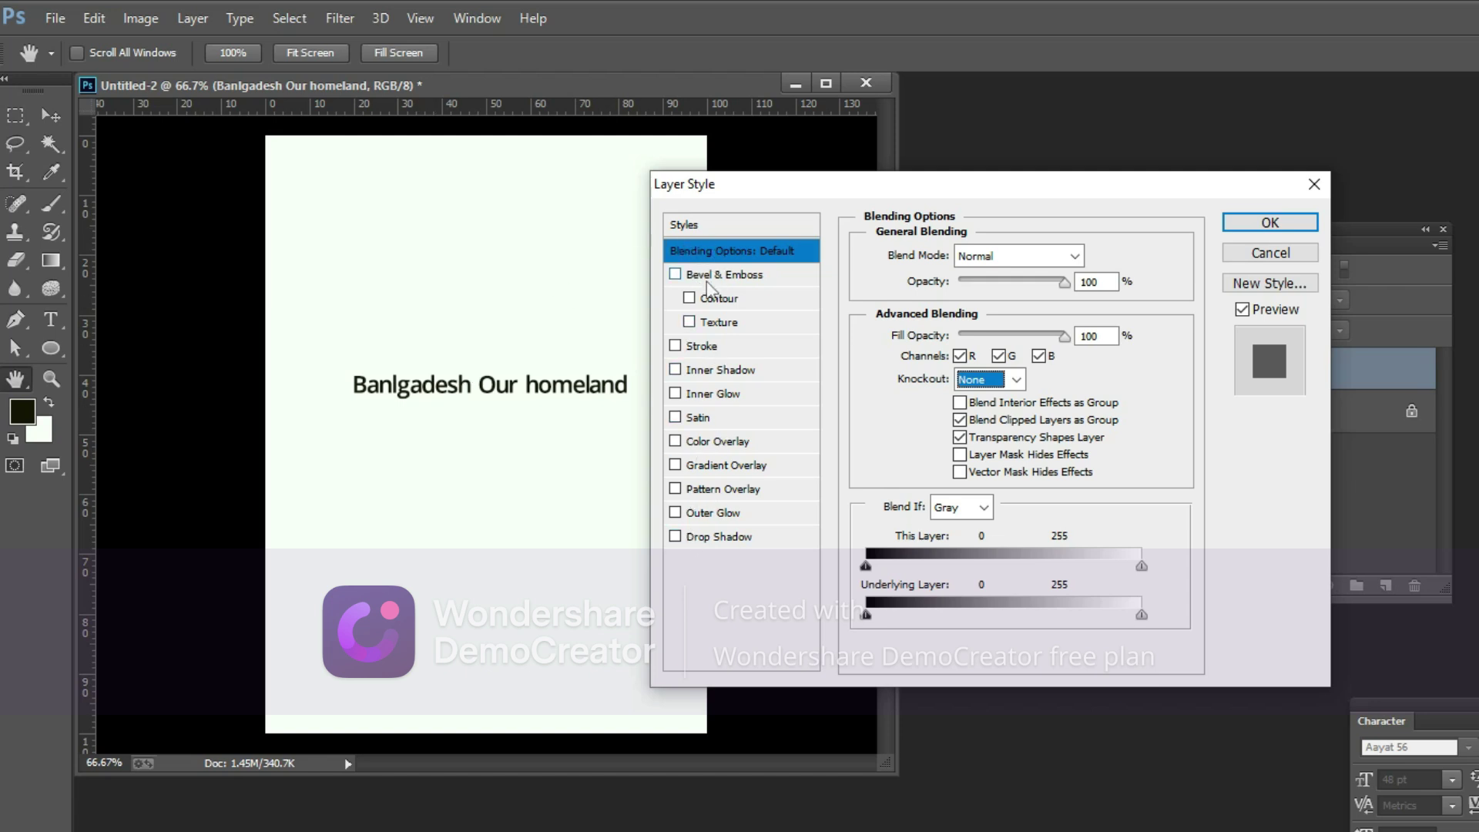
pyautogui.click(707, 279)
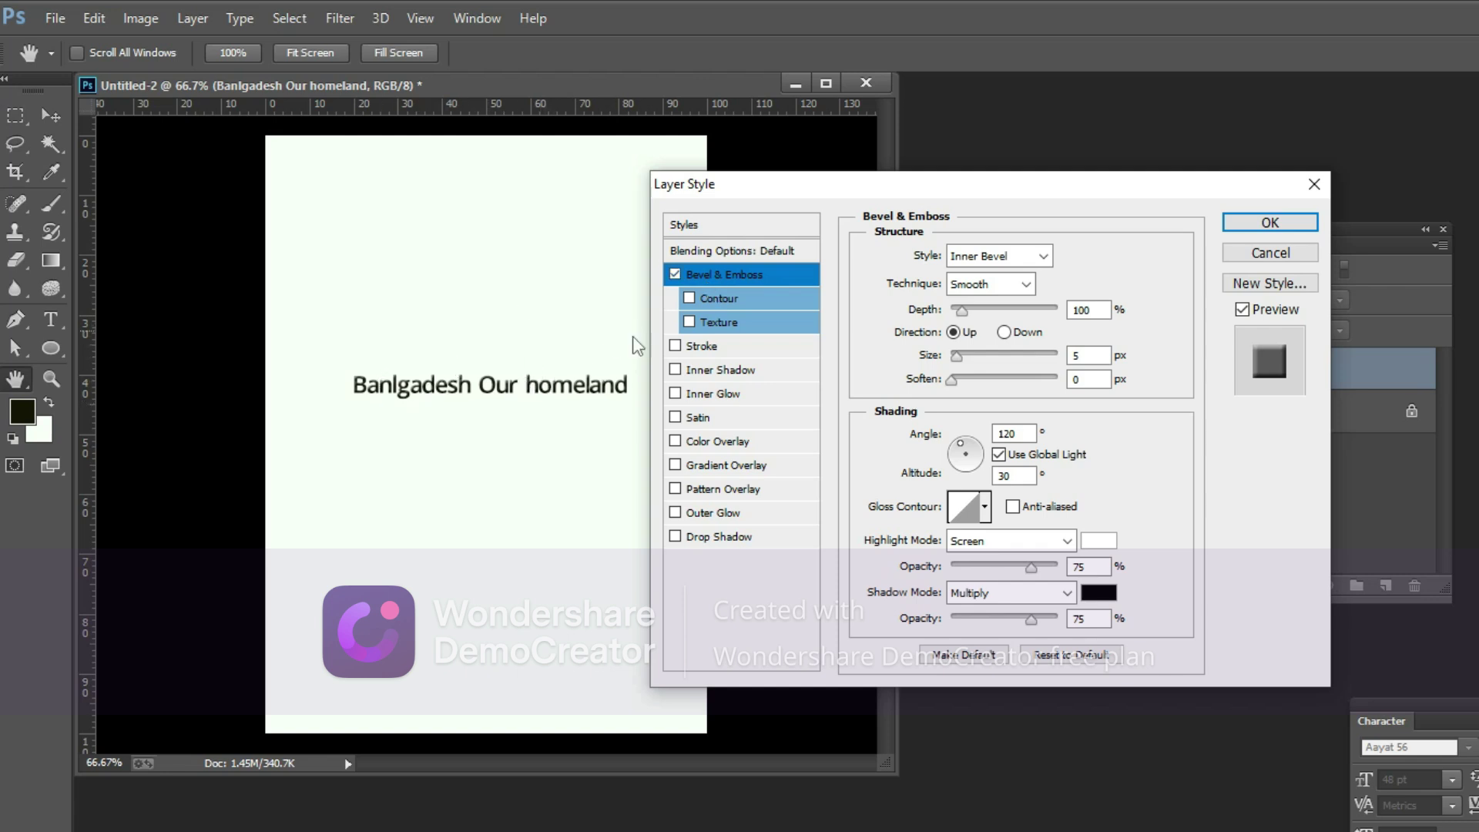
pyautogui.click(675, 347)
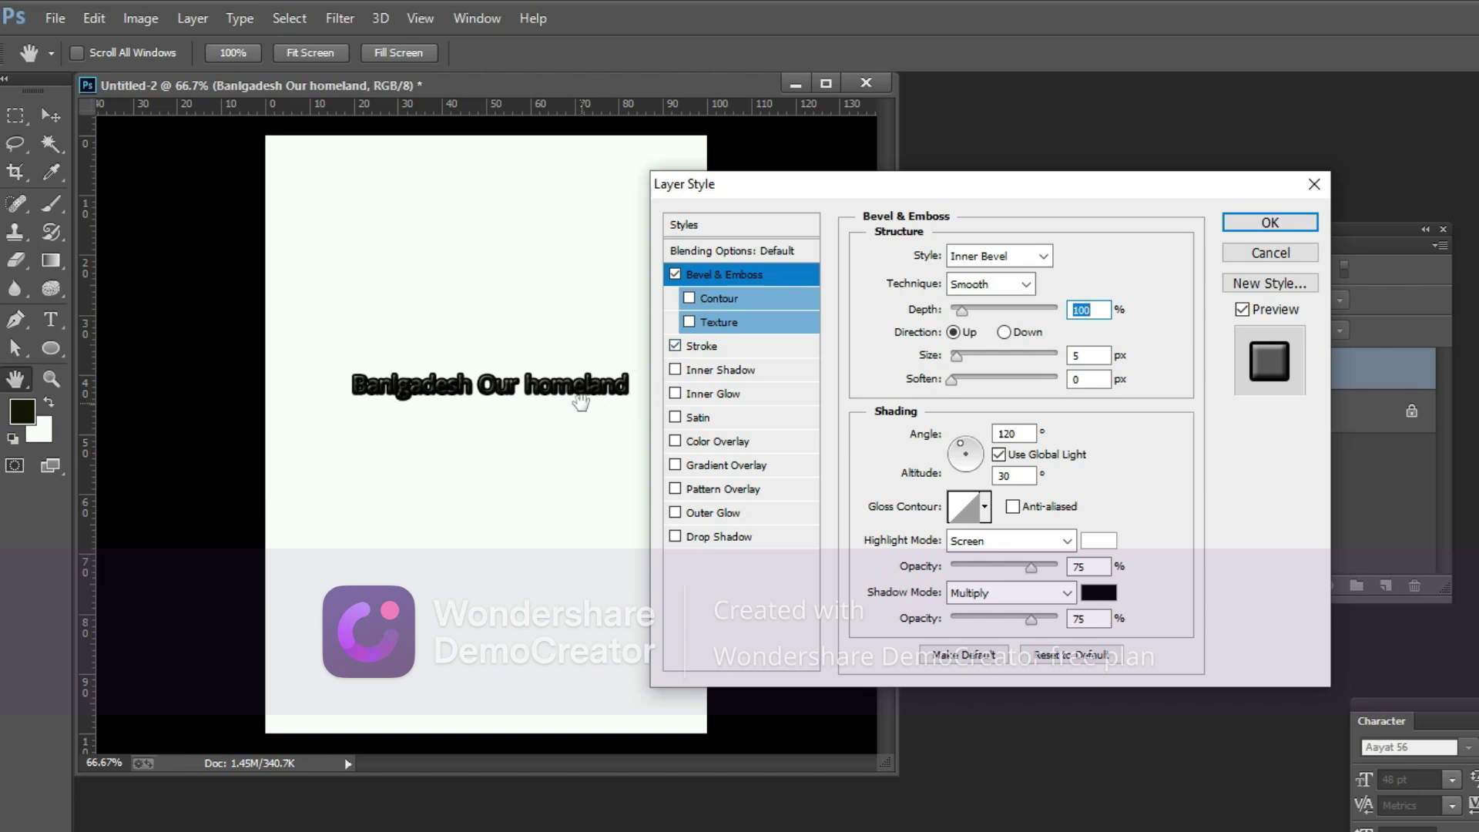
pyautogui.click(717, 349)
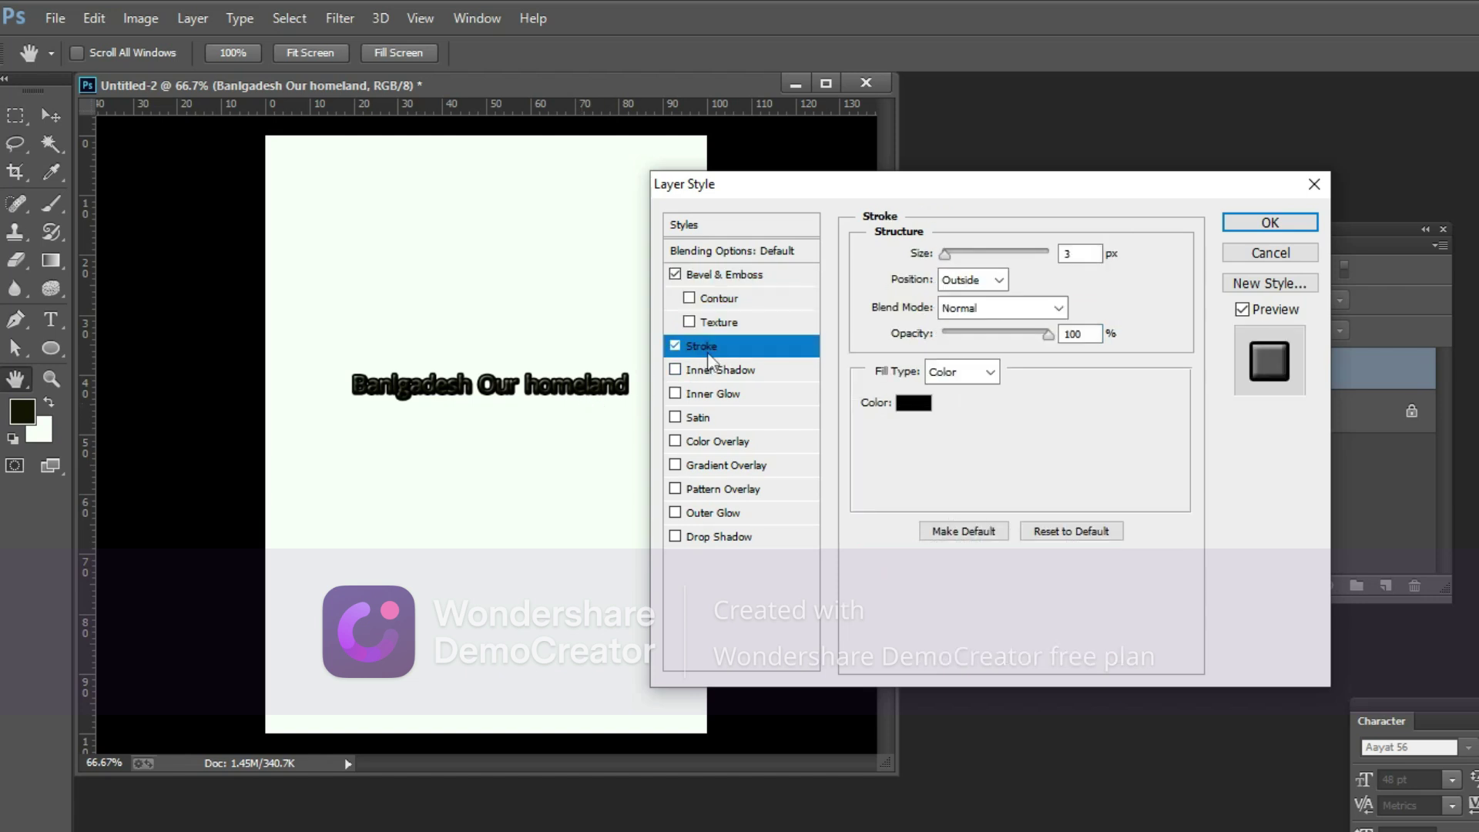
pyautogui.click(676, 275)
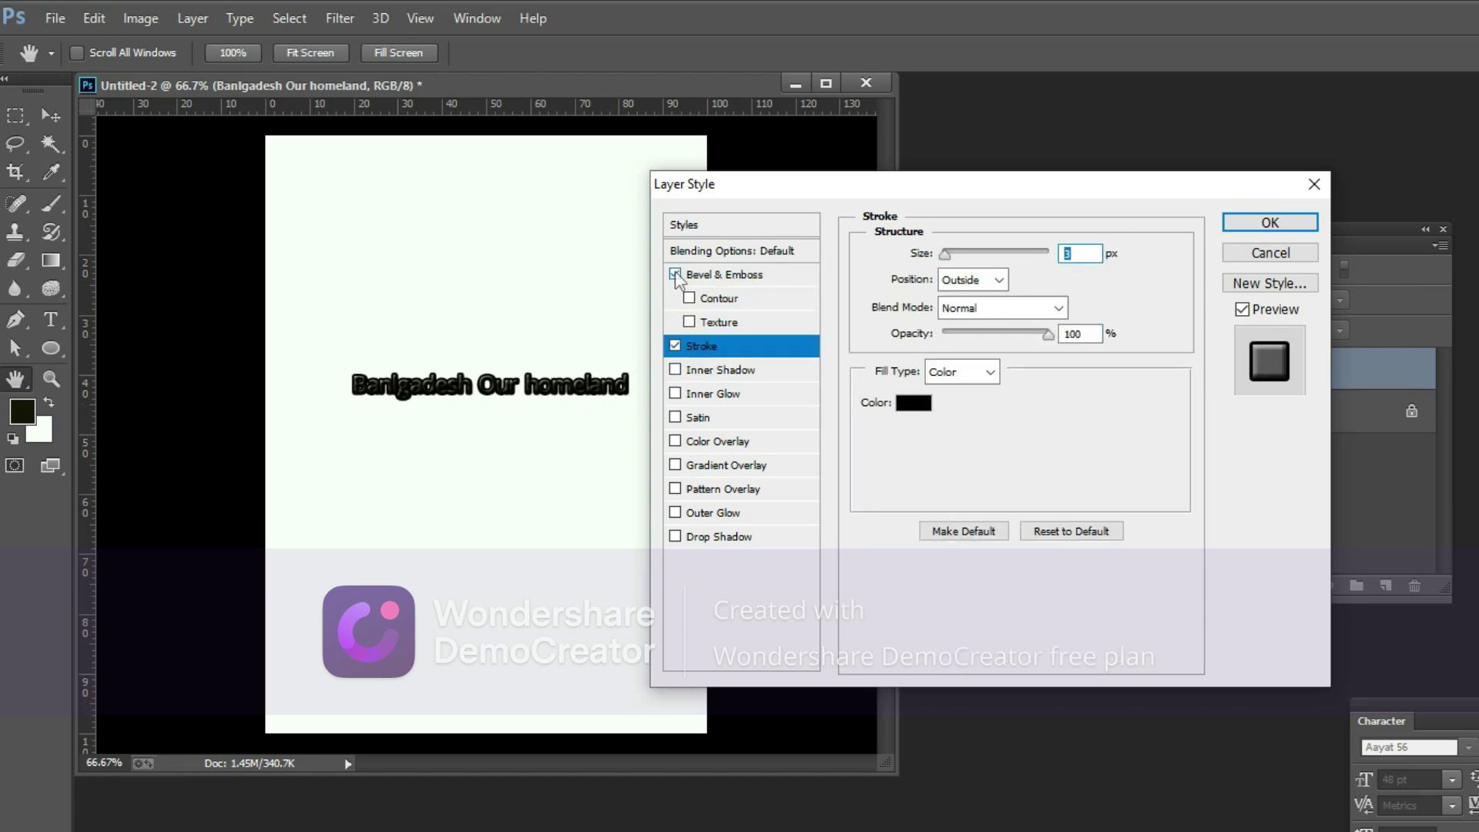
pyautogui.click(676, 346)
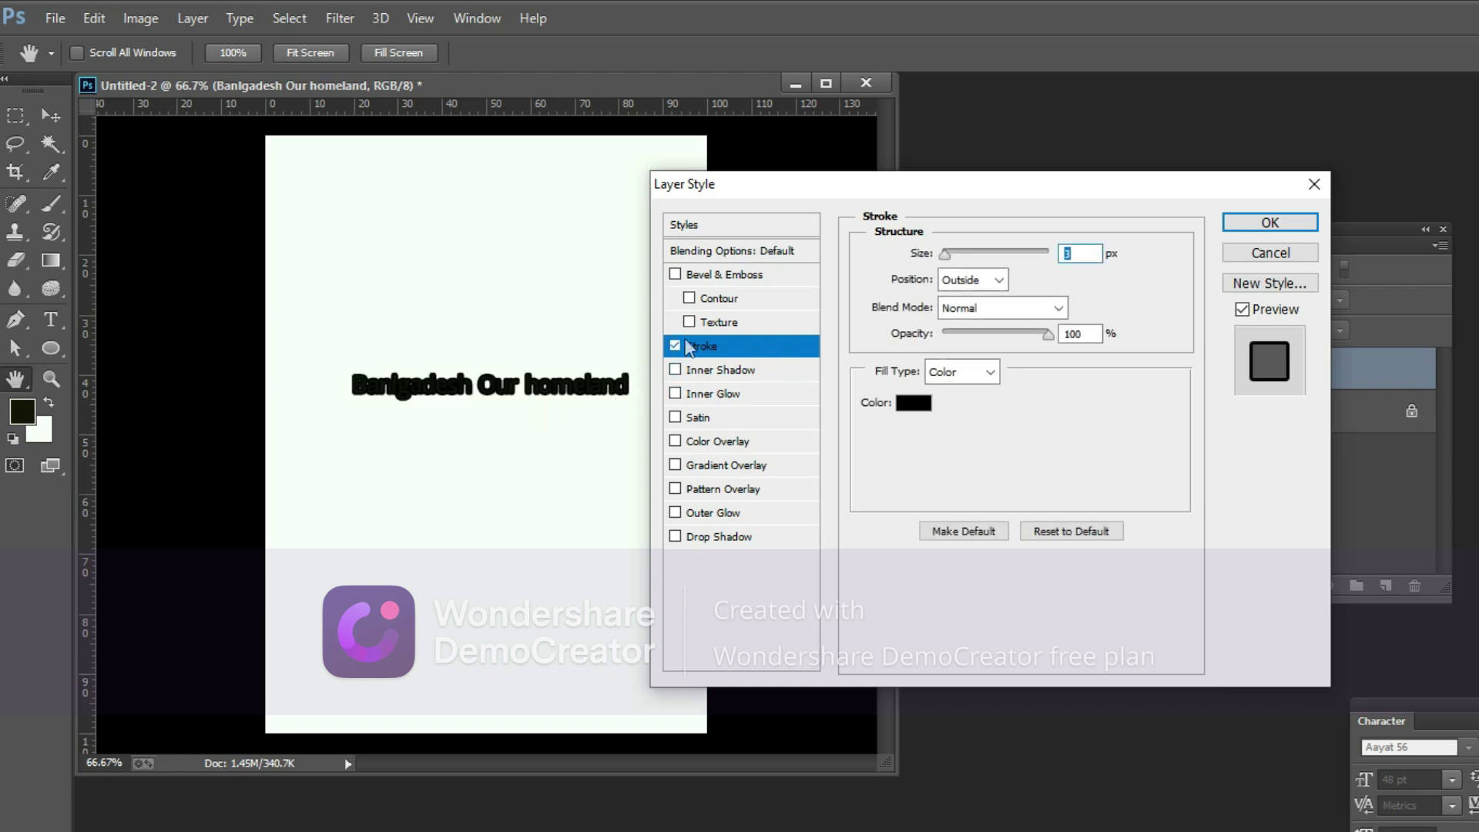
pyautogui.click(675, 347)
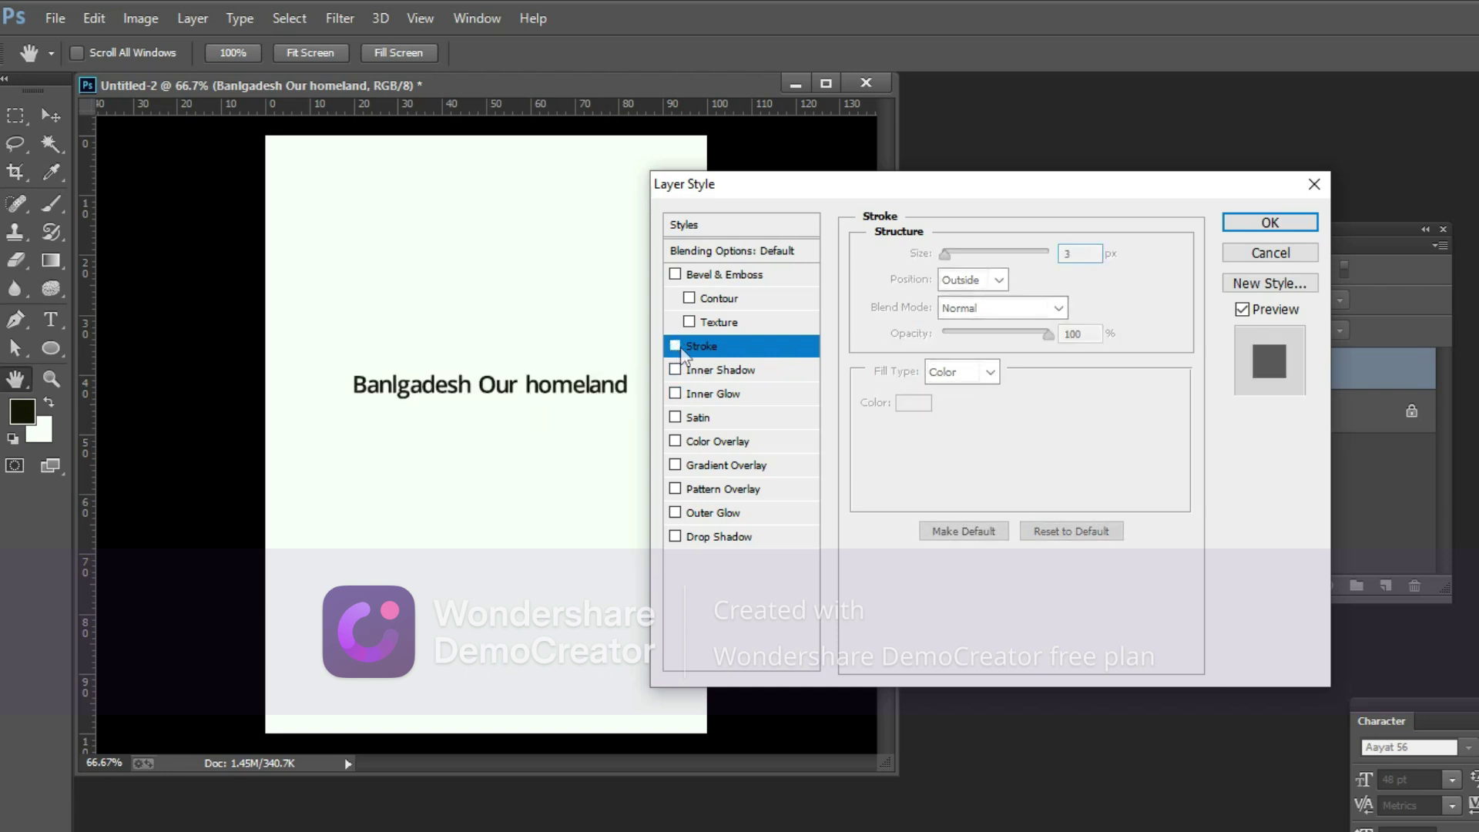
pyautogui.click(676, 347)
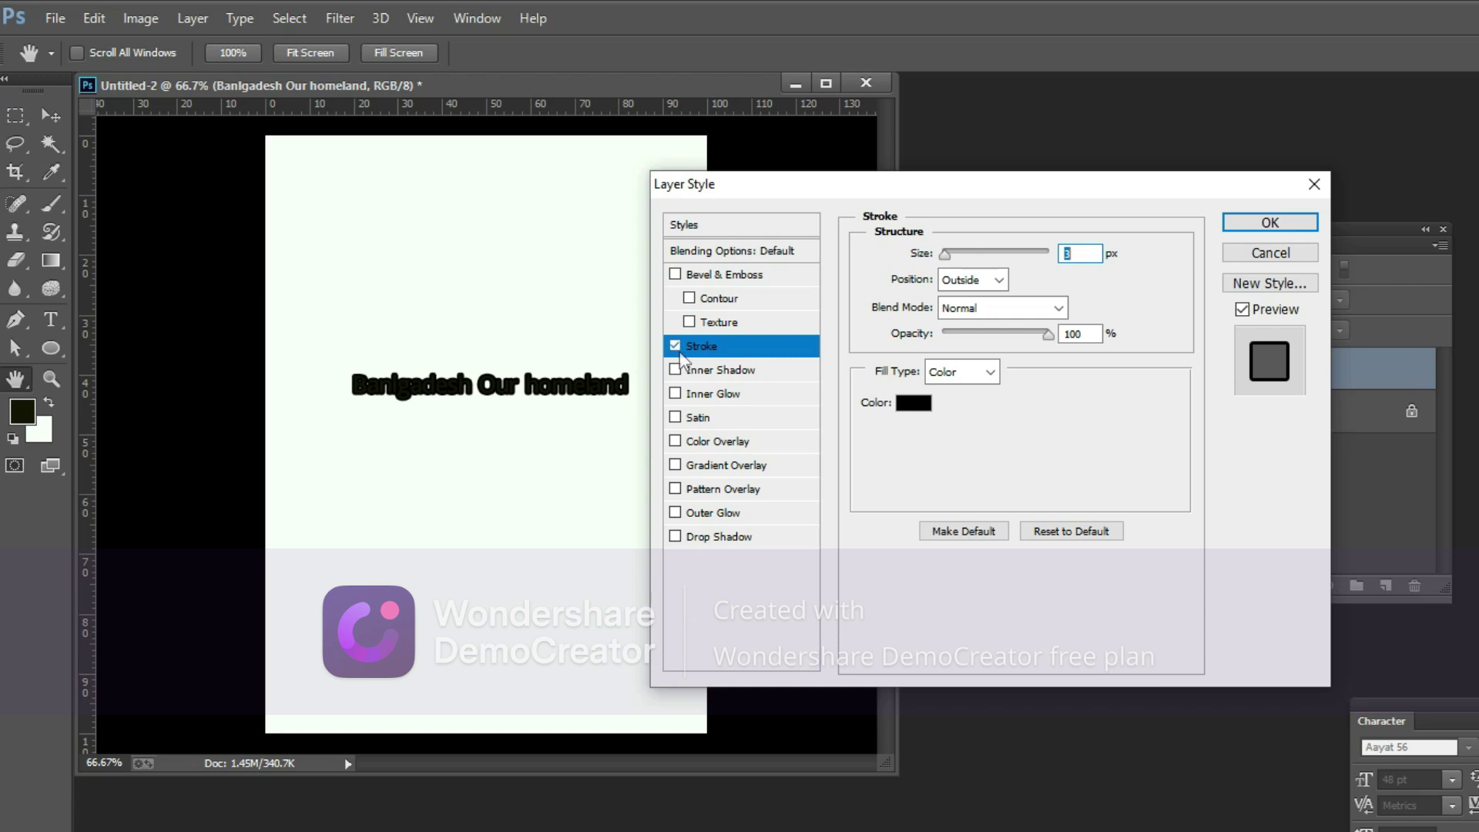
pyautogui.click(675, 347)
pyautogui.scroll(1, 1086, 260)
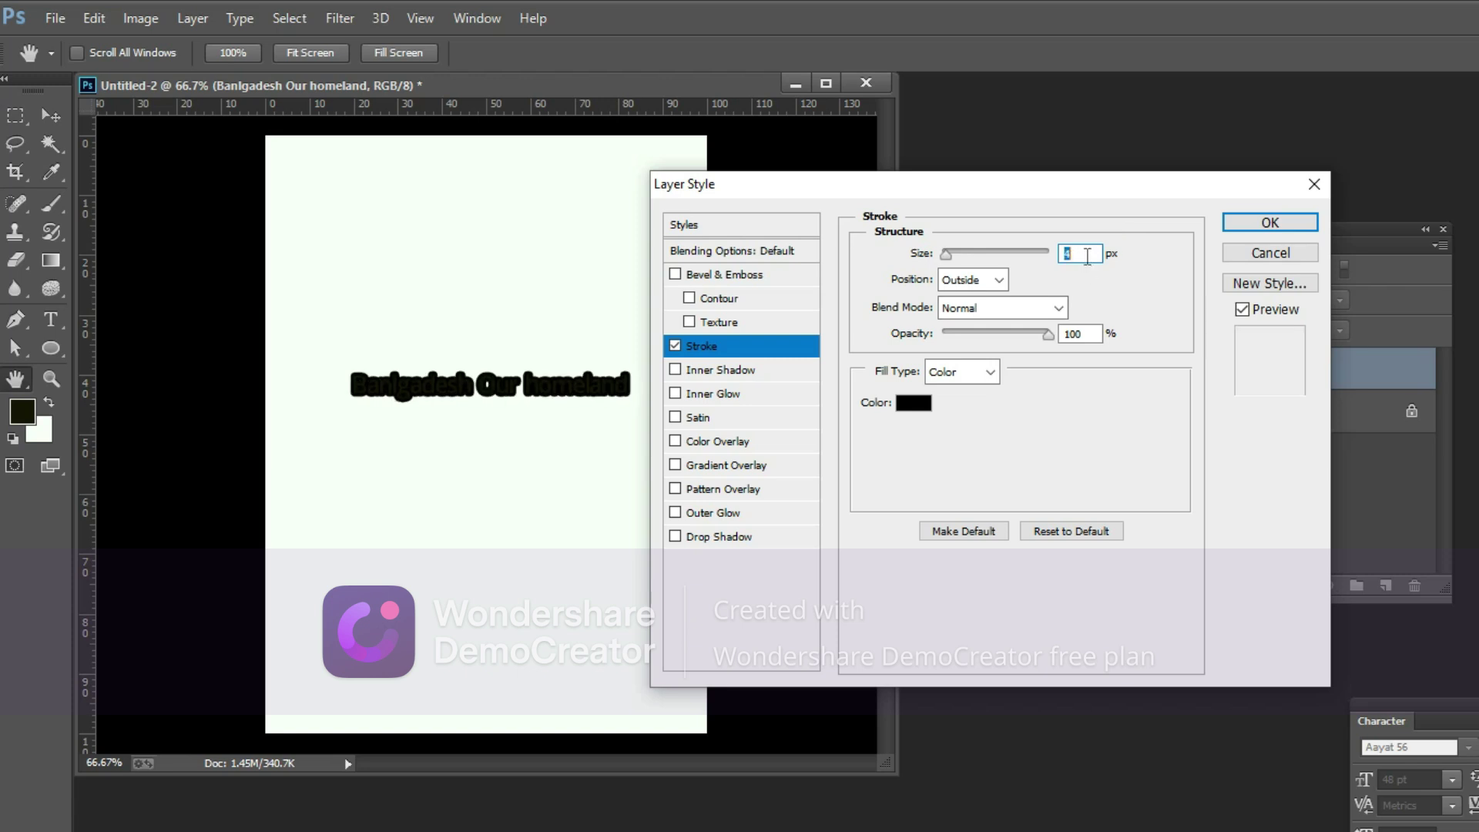
pyautogui.scroll(-3, 1088, 255)
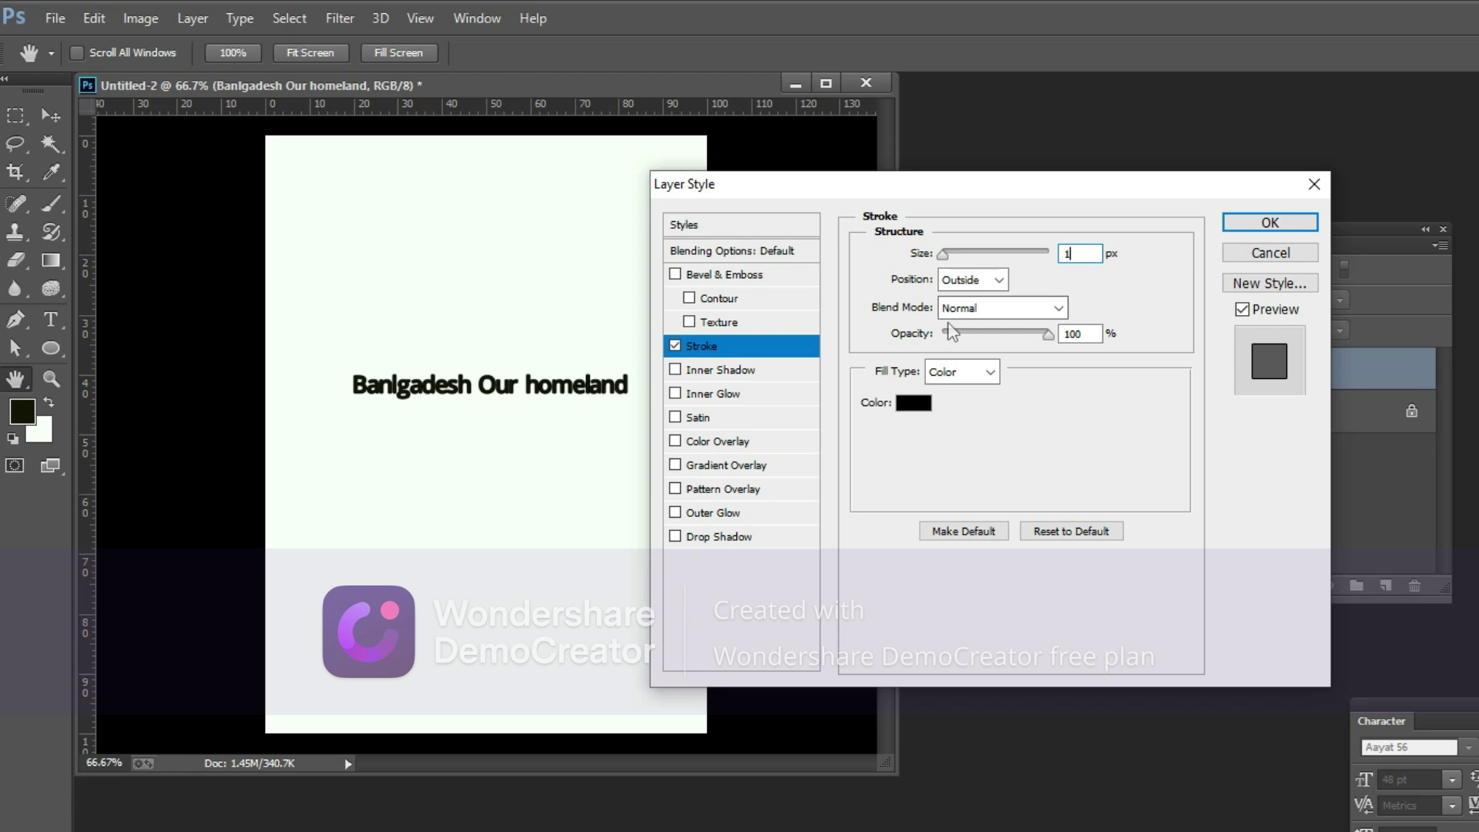
pyautogui.click(677, 346)
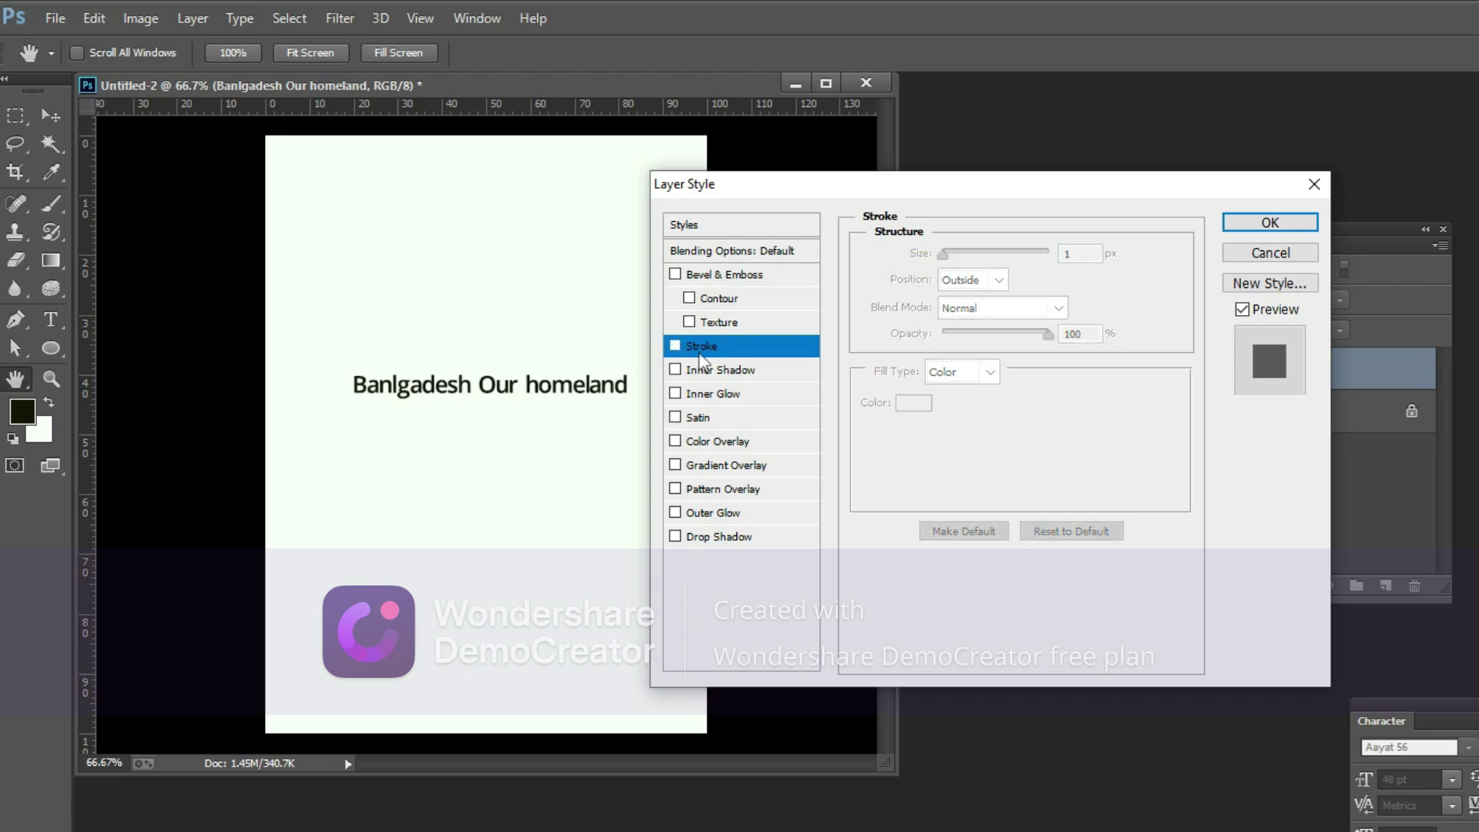
pyautogui.click(708, 373)
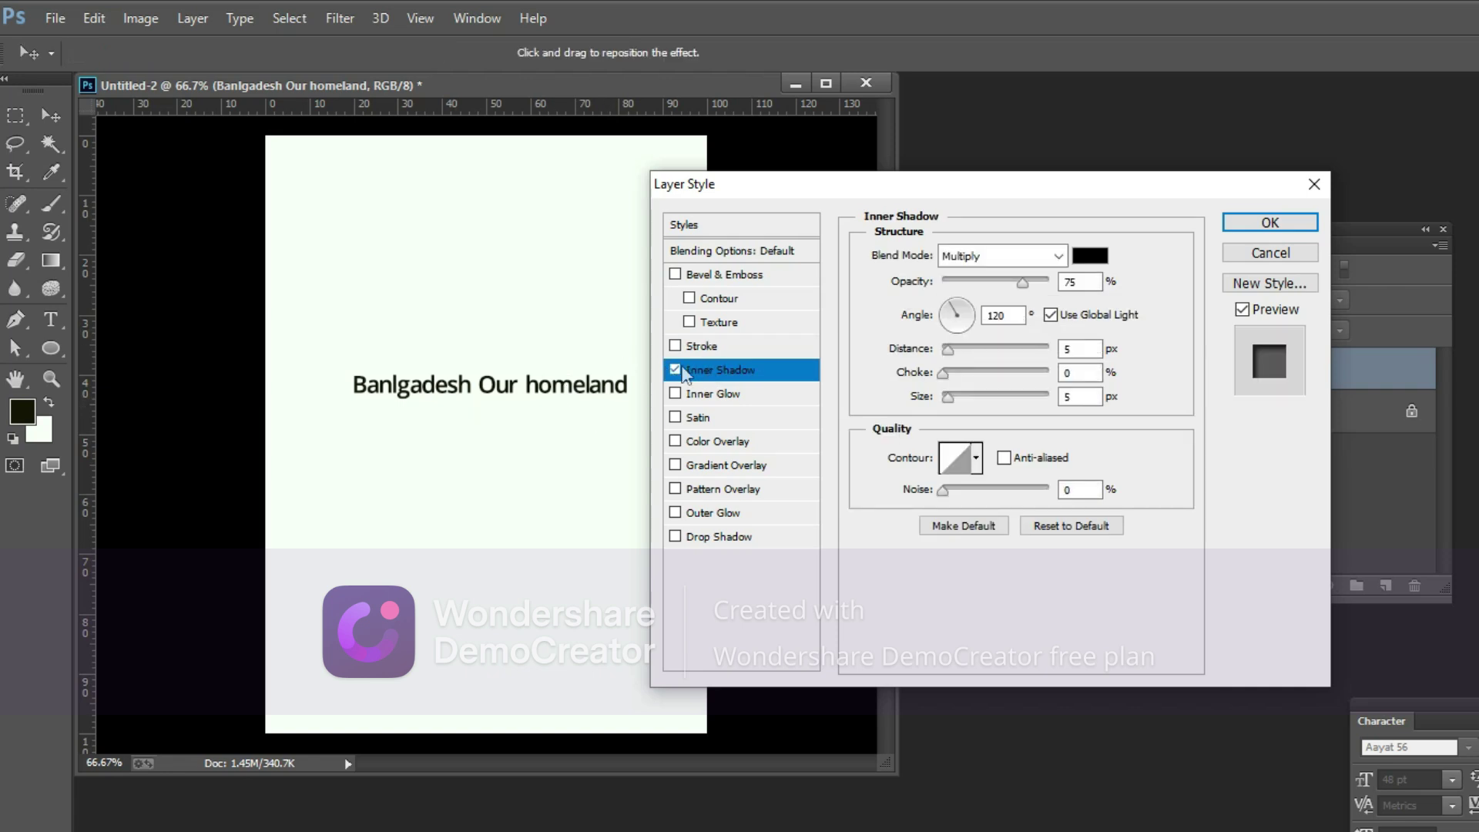
pyautogui.click(675, 370)
pyautogui.click(675, 393)
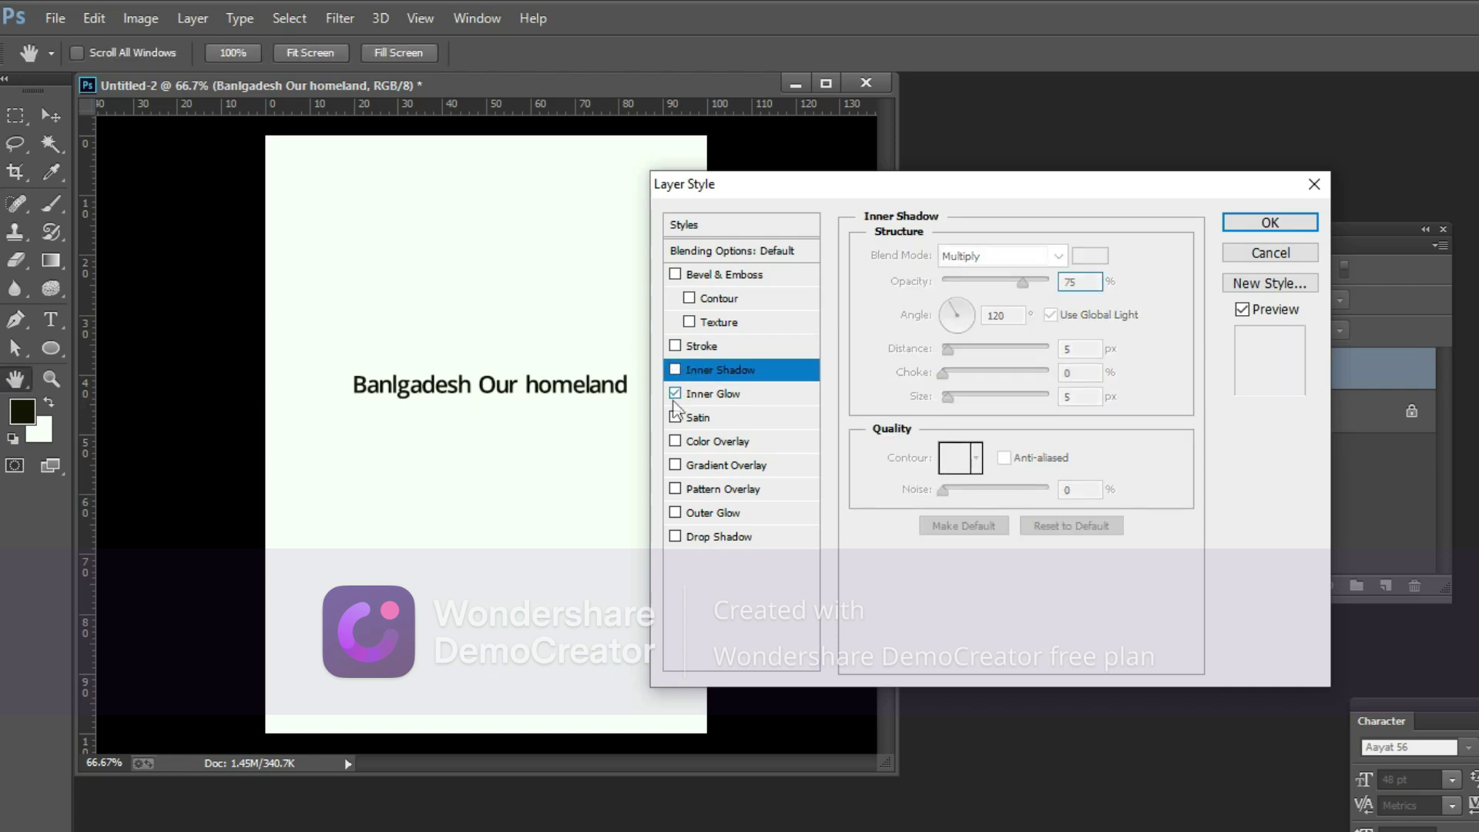
pyautogui.click(693, 395)
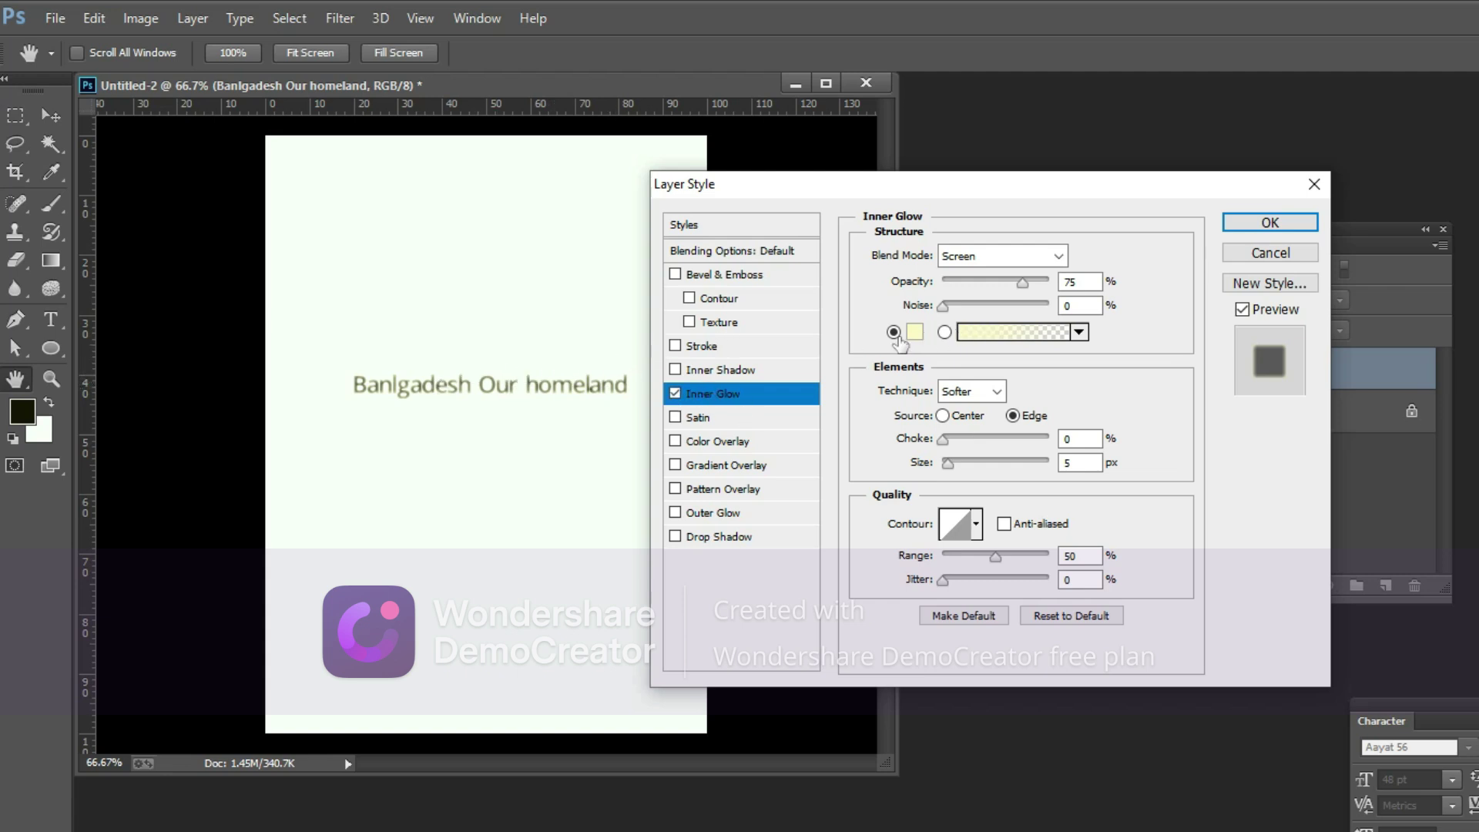
pyautogui.click(676, 393)
pyautogui.click(675, 394)
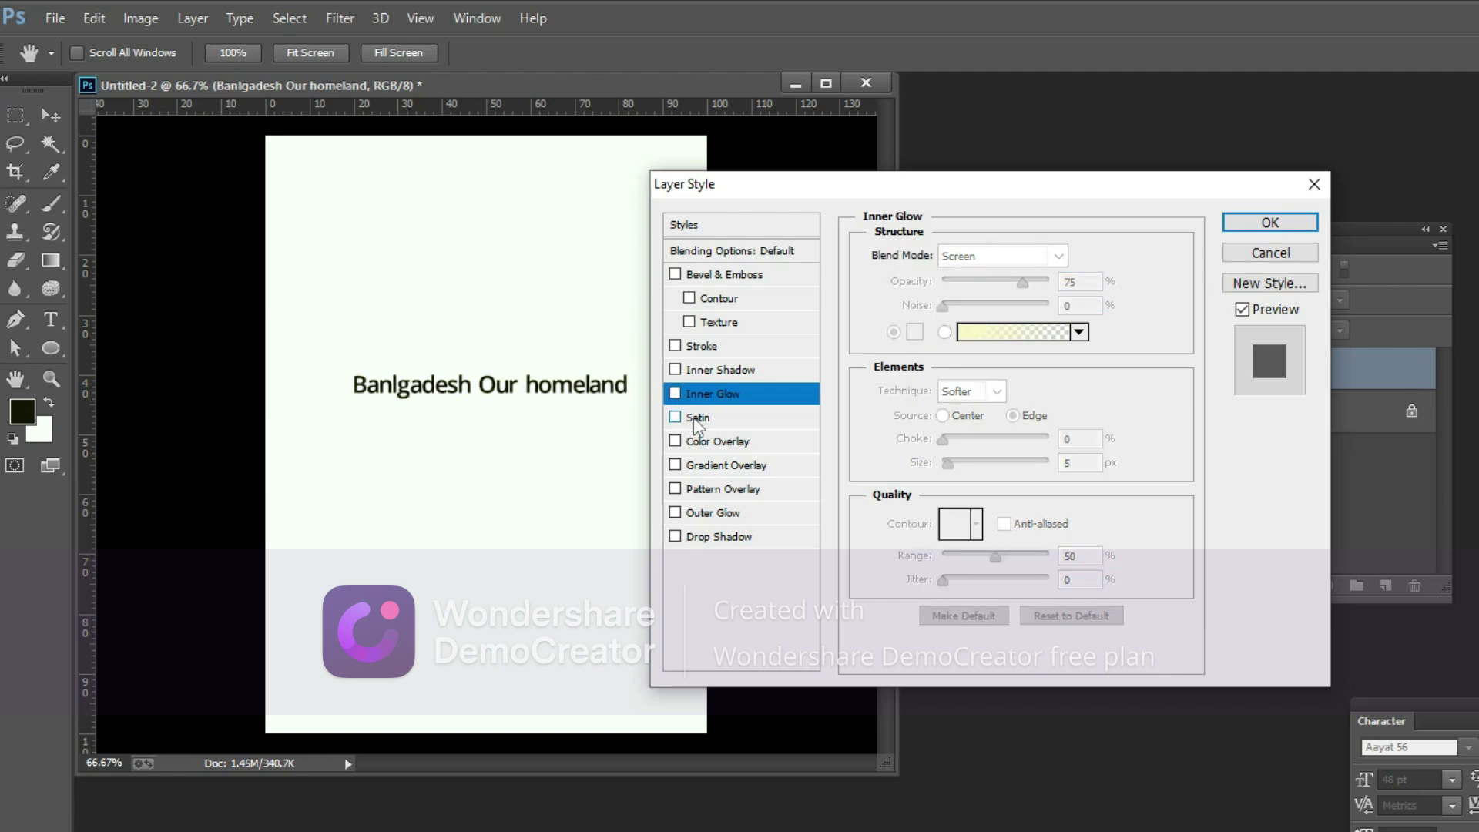
pyautogui.click(697, 420)
pyautogui.click(677, 418)
pyautogui.click(700, 441)
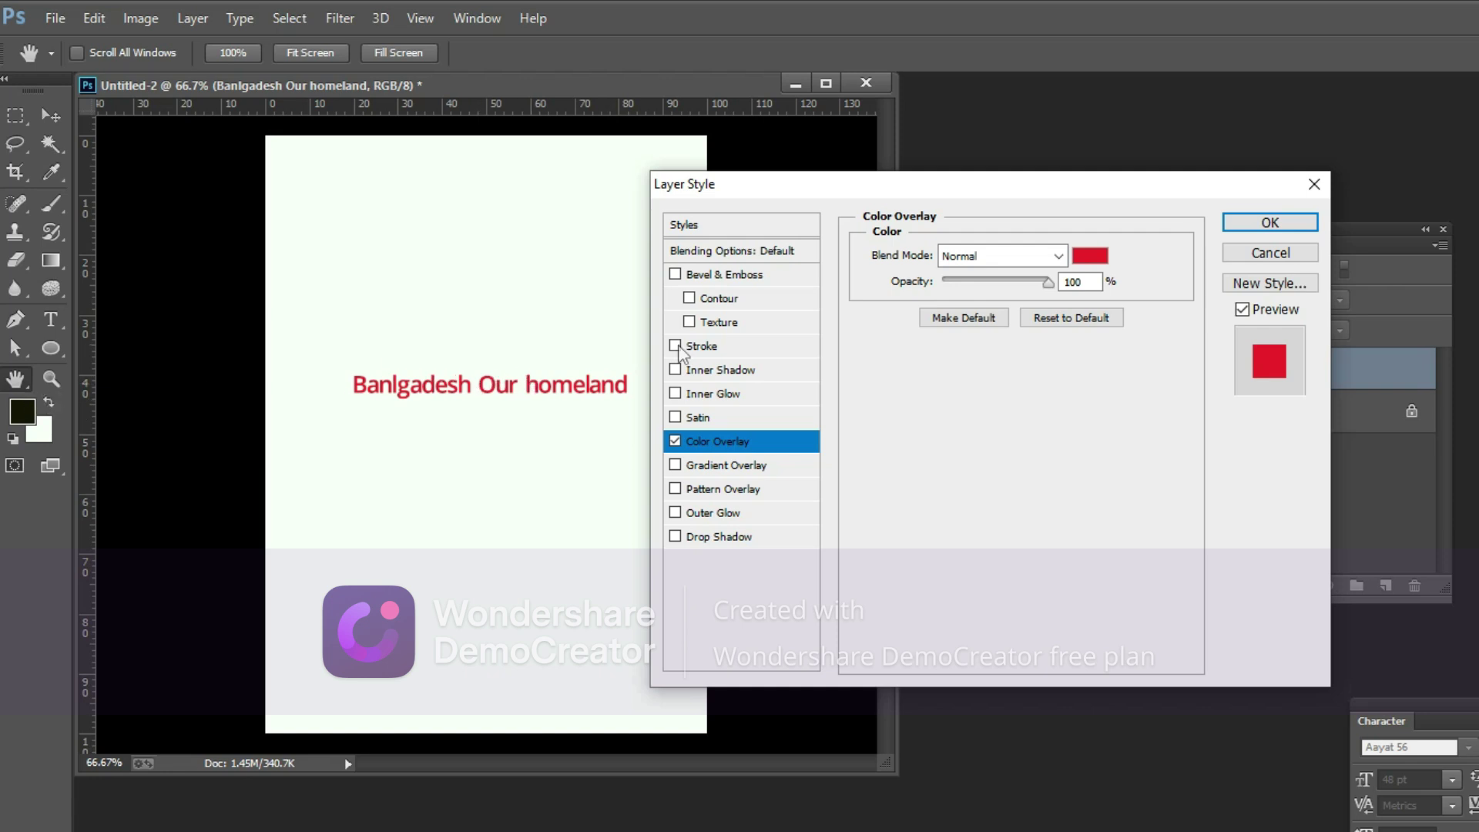
pyautogui.click(676, 440)
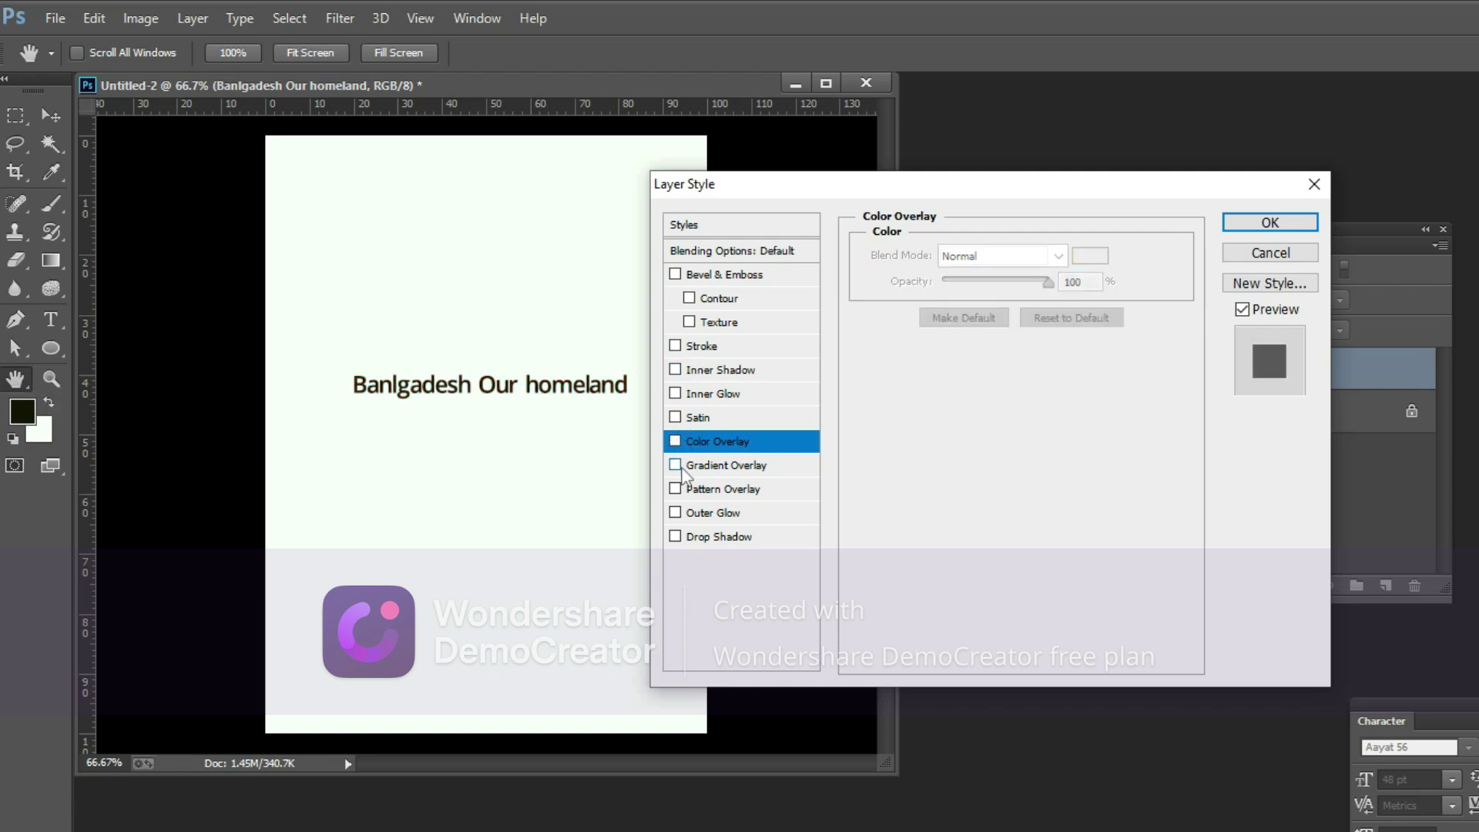
pyautogui.click(675, 465)
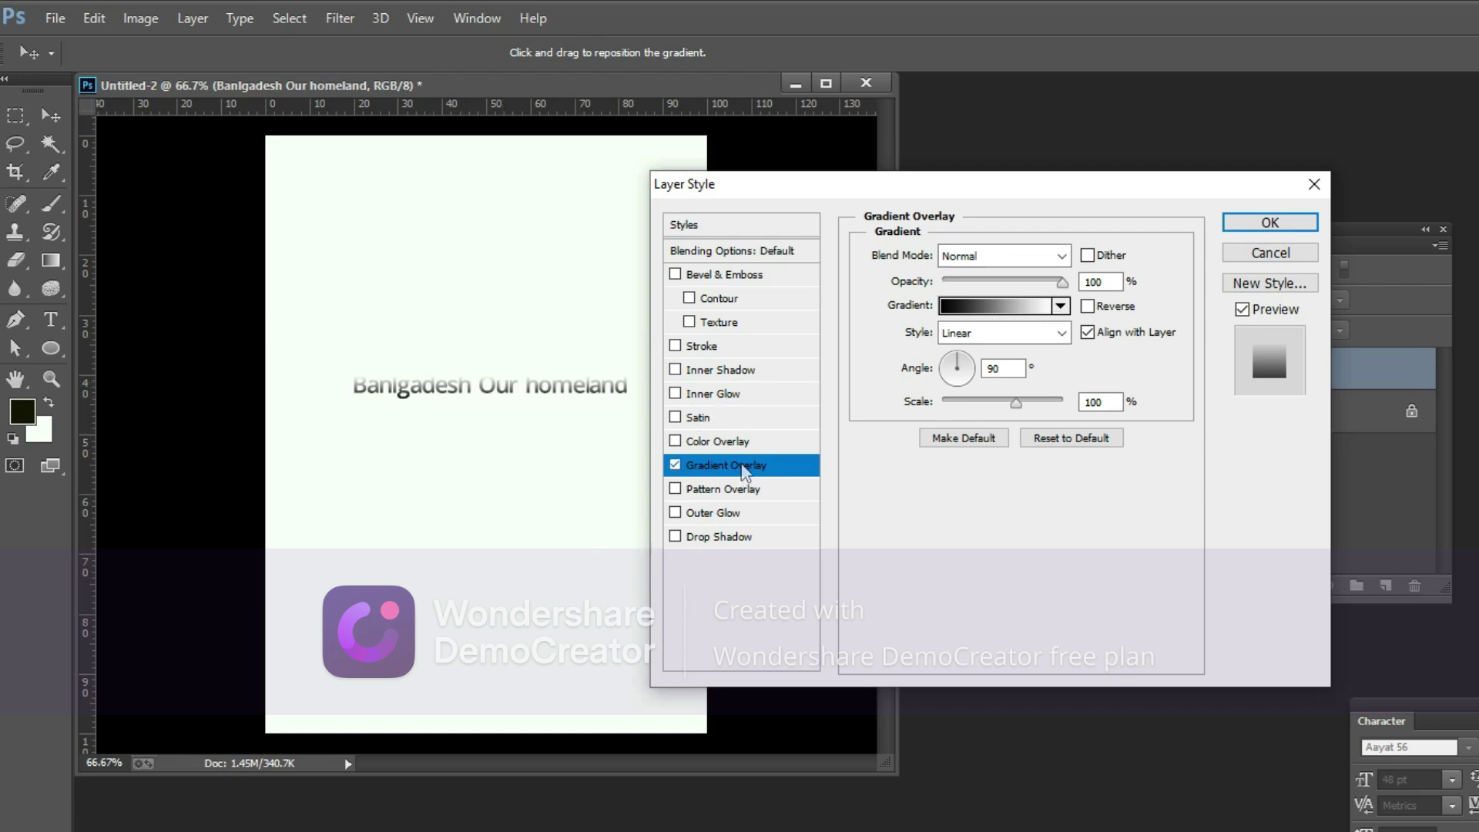
# Set the gradient's left stop to cyan and right stop to red in the Gradient Editor.
pyautogui.click(989, 307)
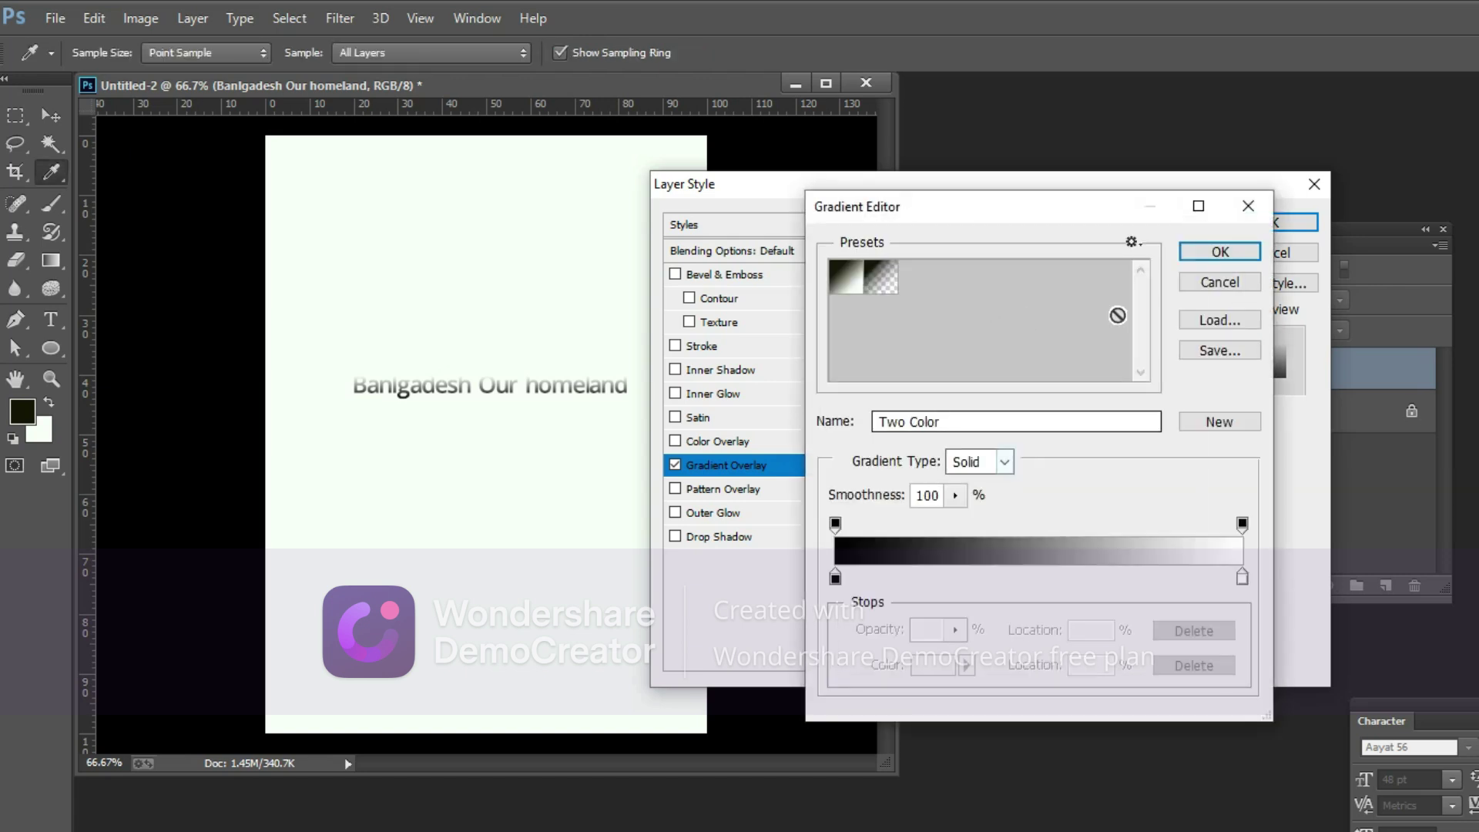
pyautogui.click(835, 578)
pyautogui.click(936, 664)
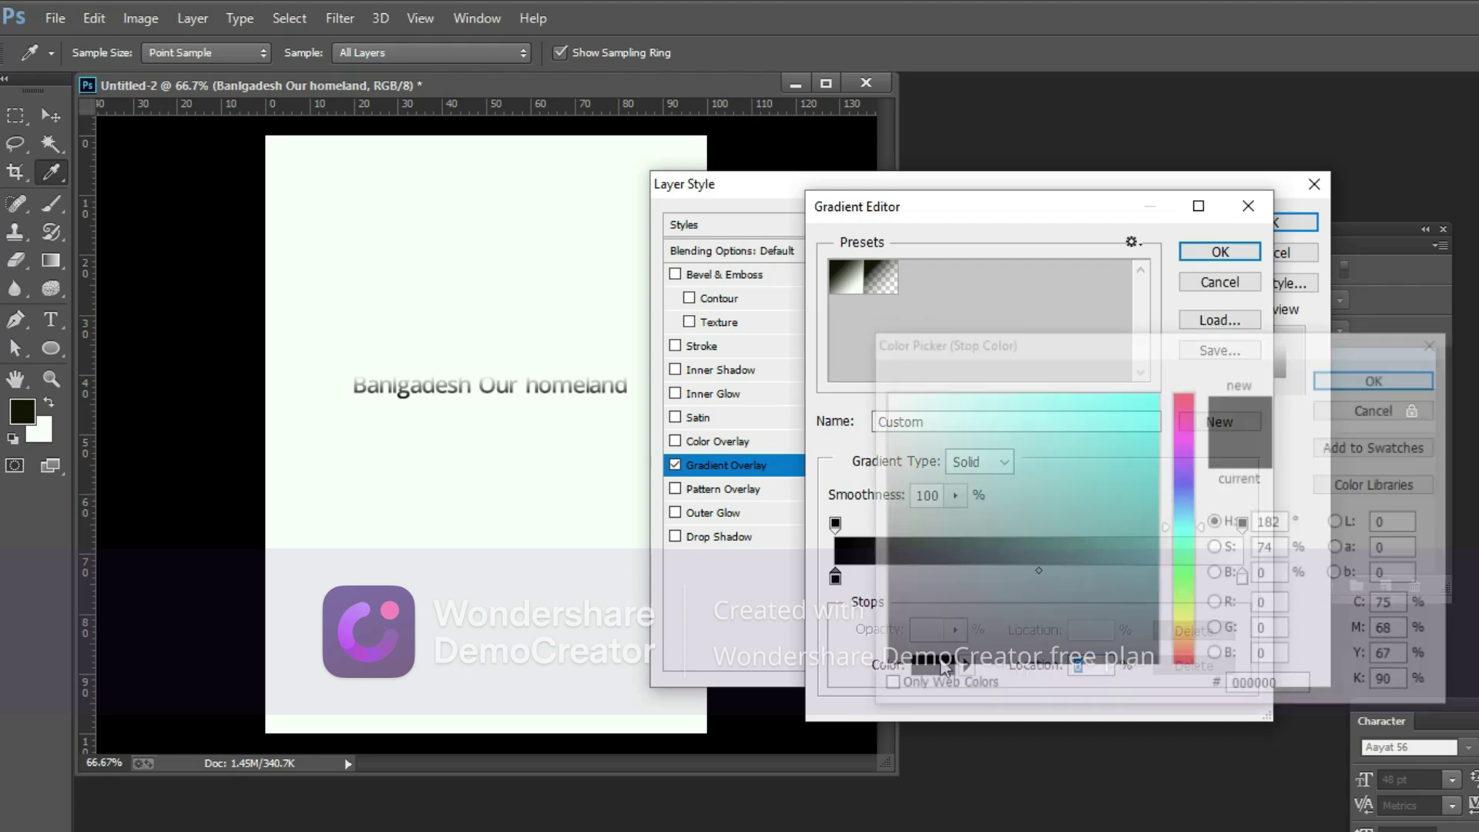
pyautogui.moveTo(1134, 432); pyautogui.dragTo(1155, 413)
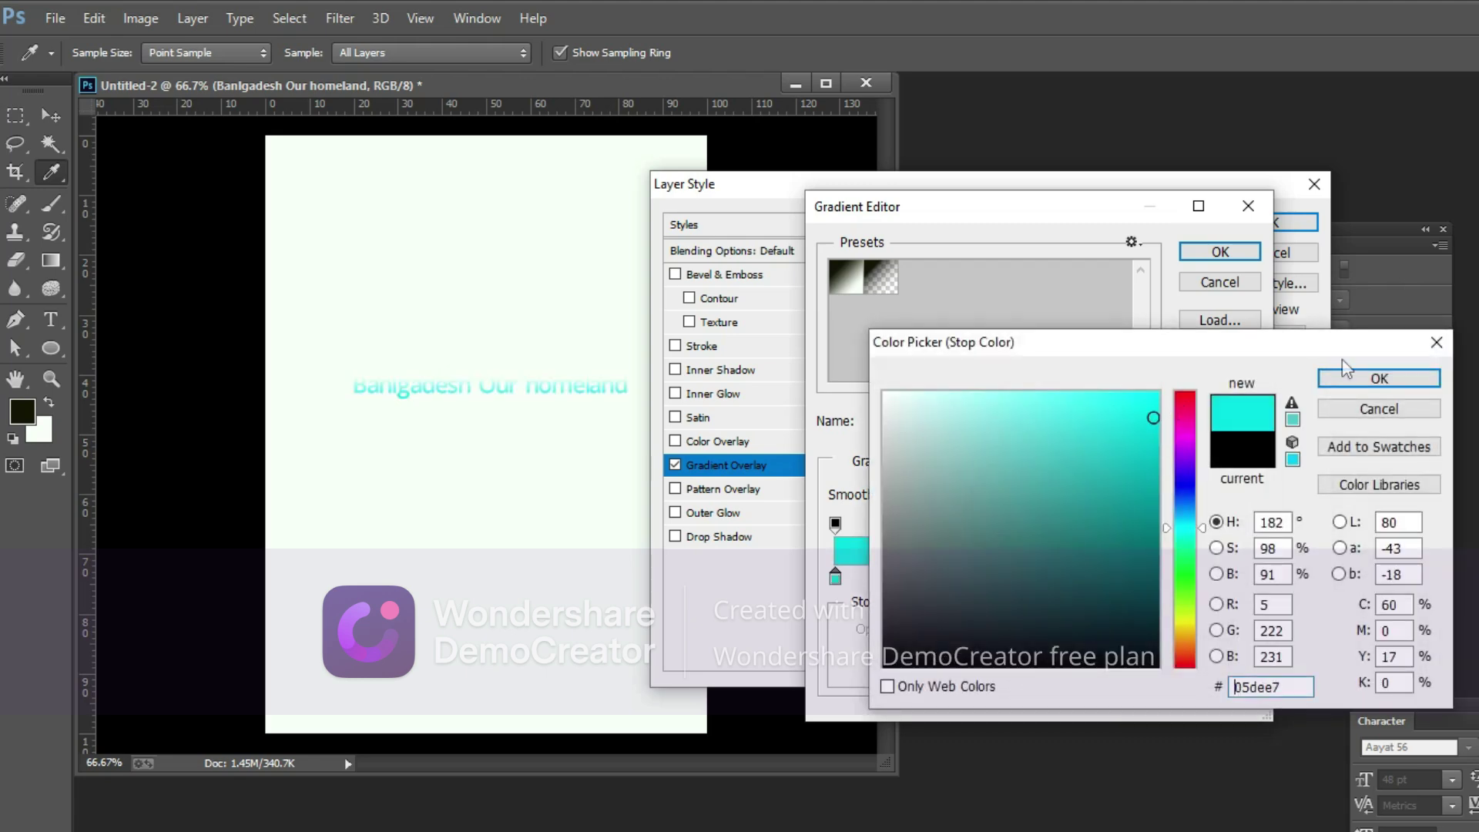
pyautogui.click(1357, 381)
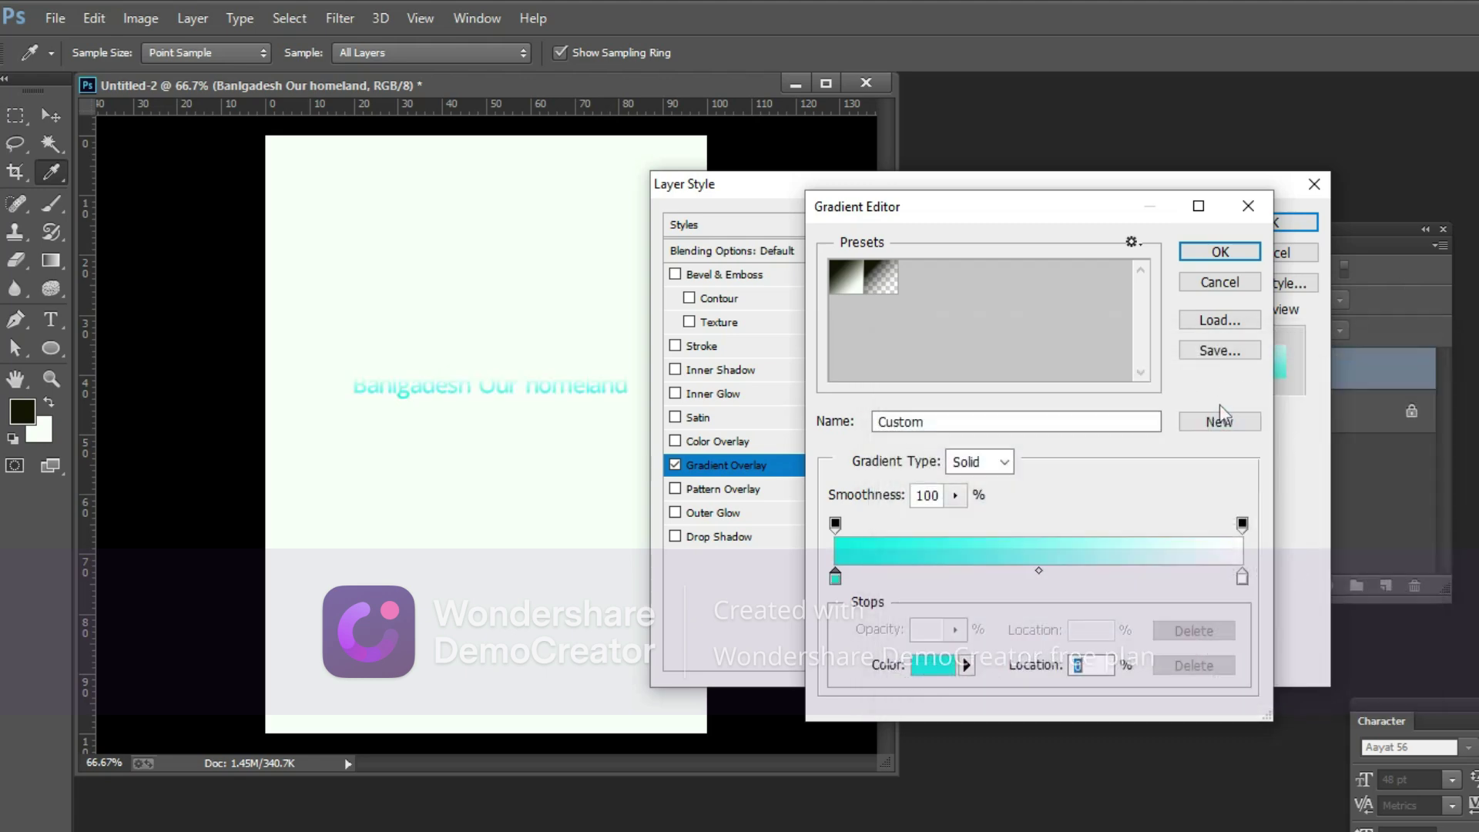
pyautogui.doubleClick(1078, 665)
pyautogui.click(1241, 578)
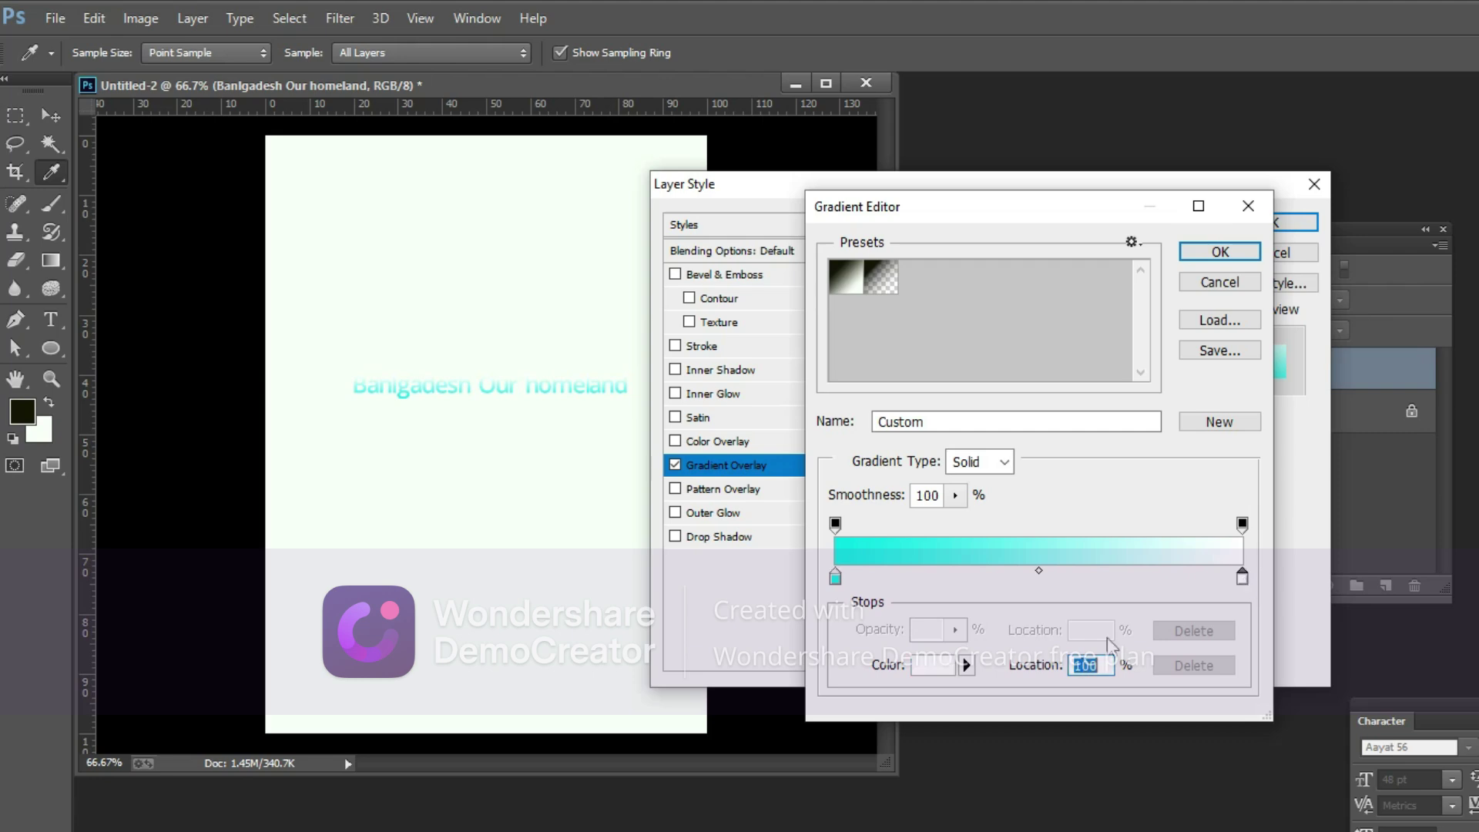
pyautogui.click(943, 671)
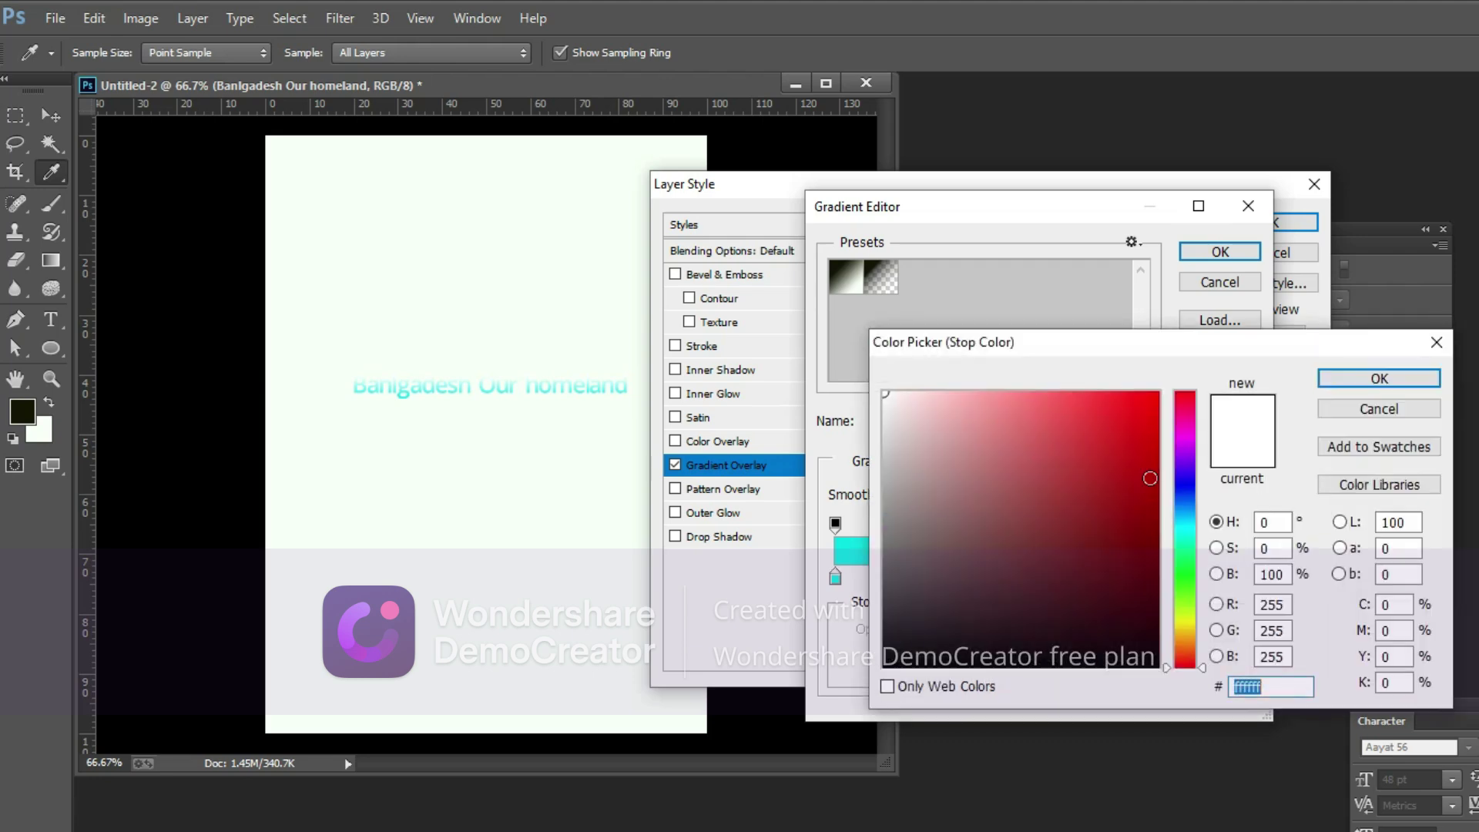
pyautogui.moveTo(1151, 433); pyautogui.dragTo(1282, 340)
pyautogui.click(1348, 378)
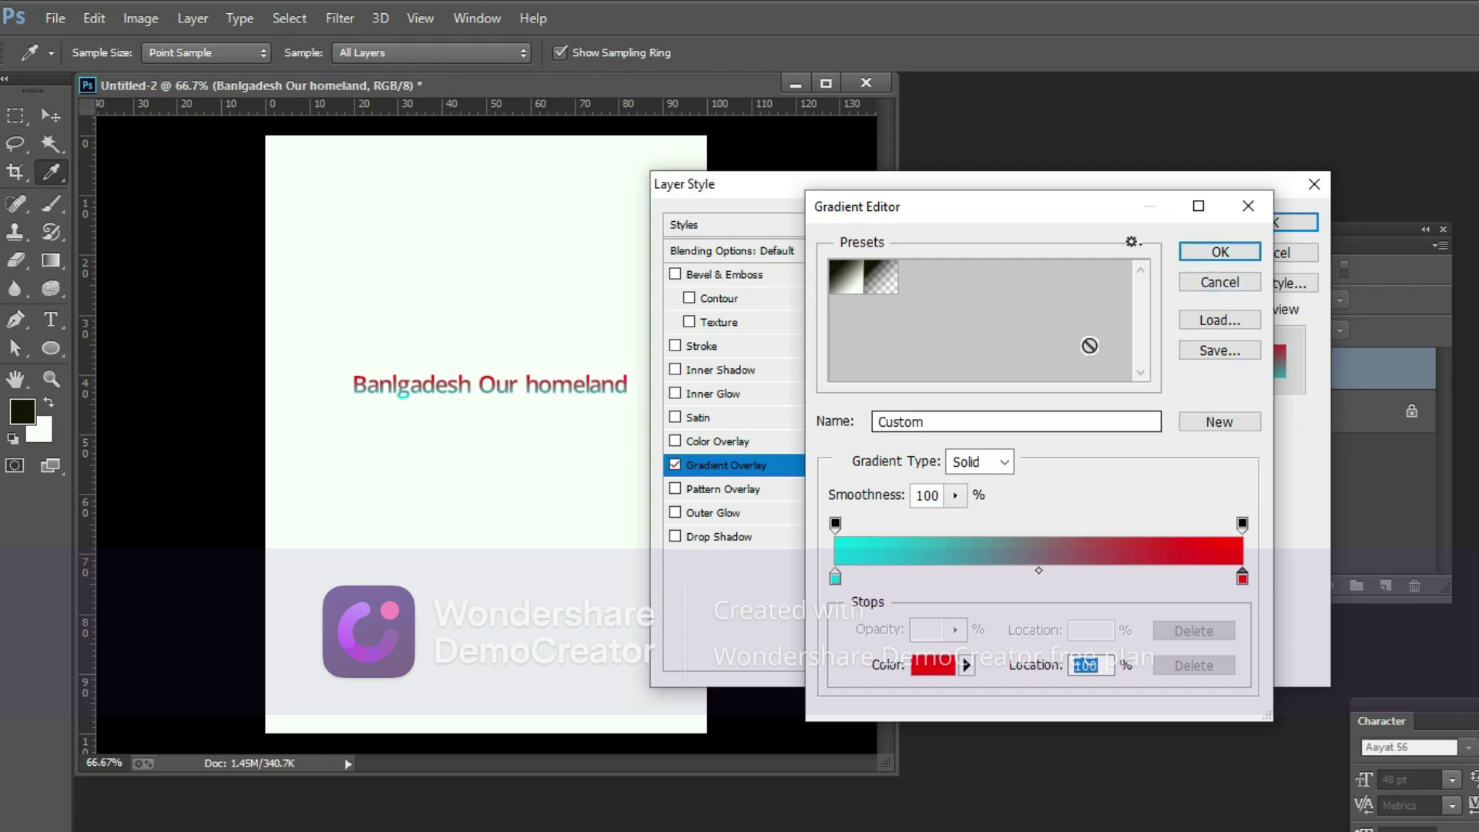
# Add the cyan-to-red gradient as a new preset and apply it to the overlay.
pyautogui.click(1215, 351)
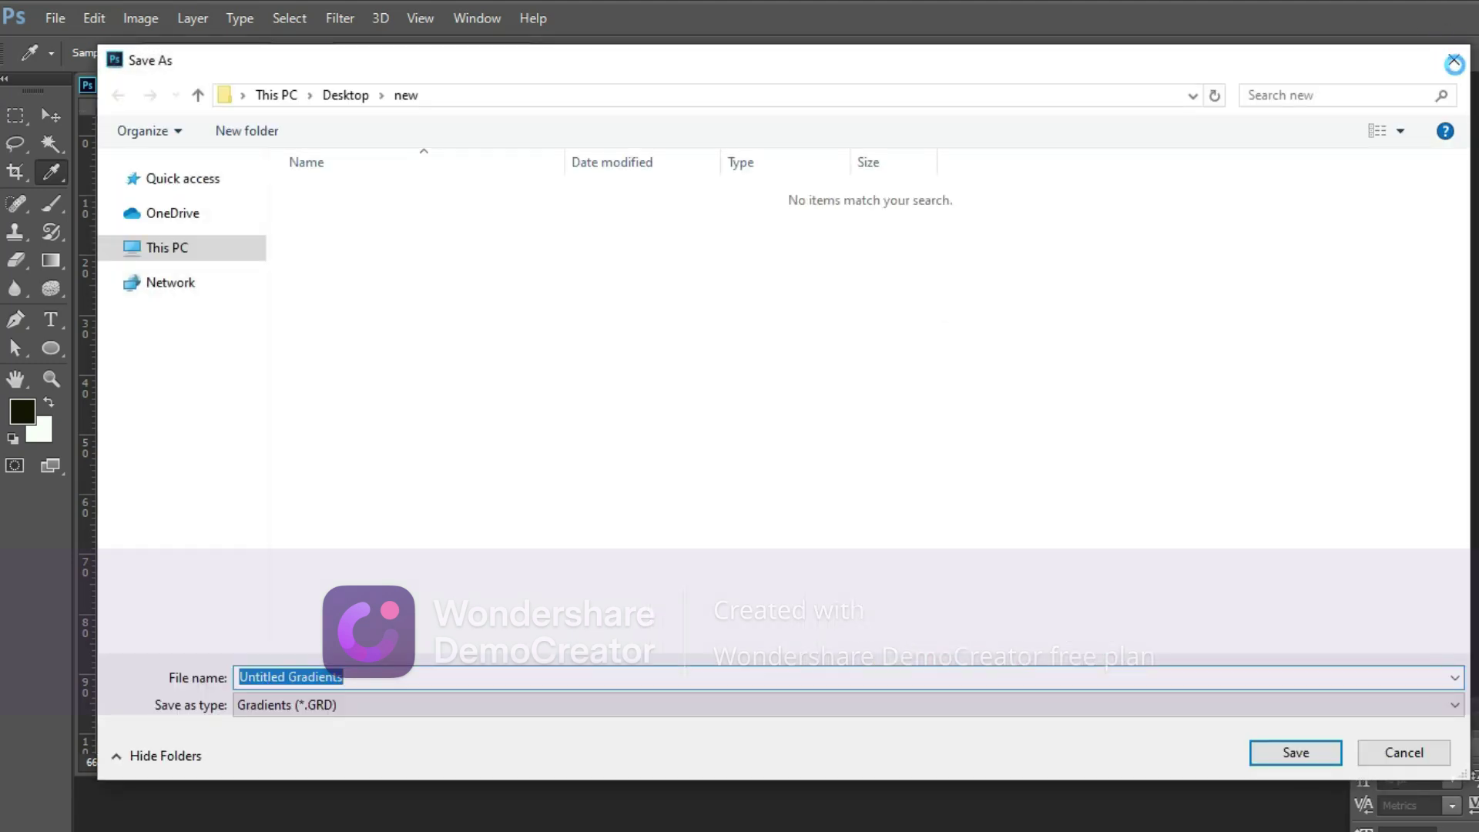
pyautogui.click(1453, 61)
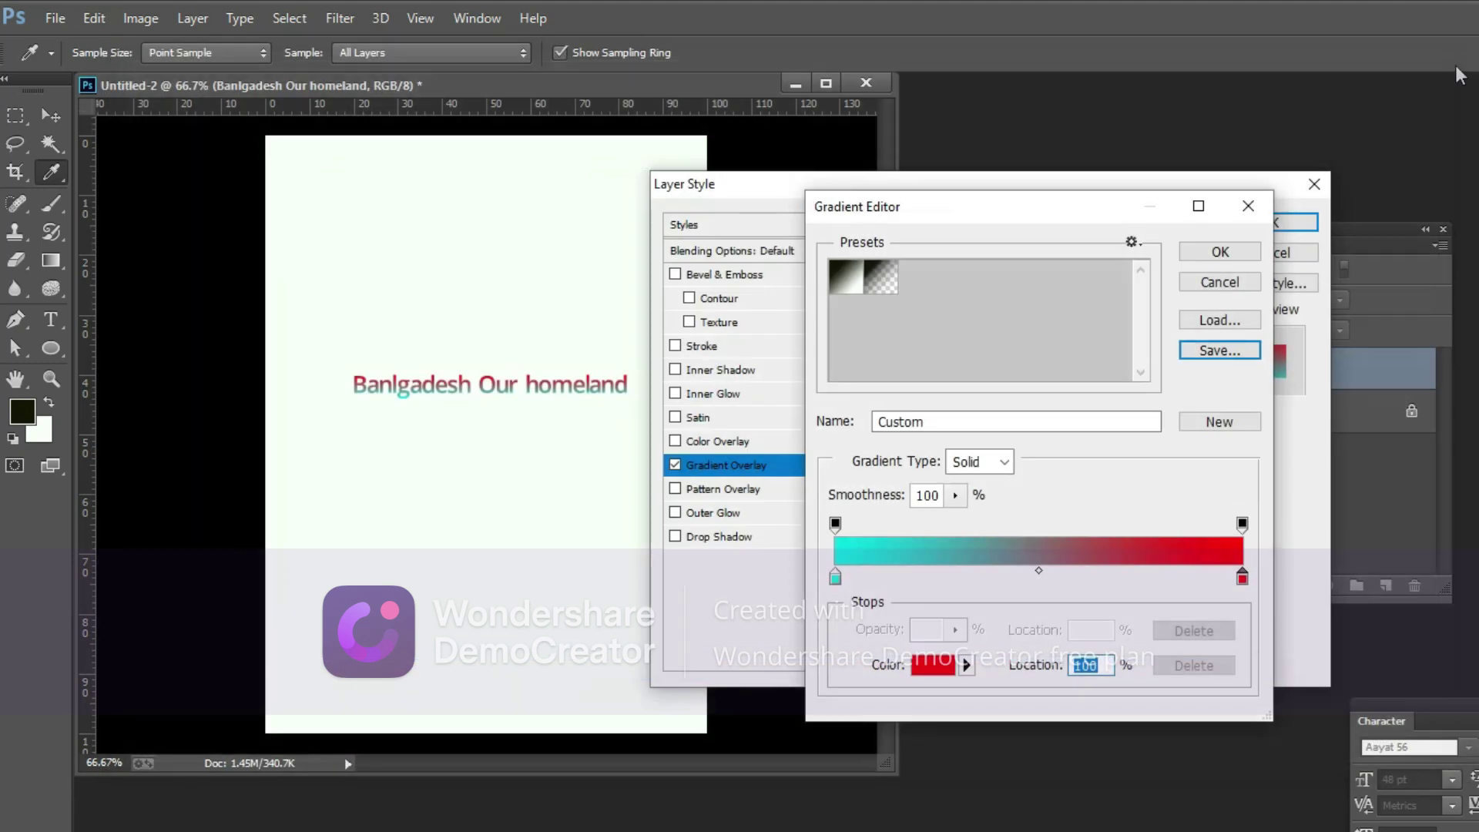
pyautogui.click(1223, 425)
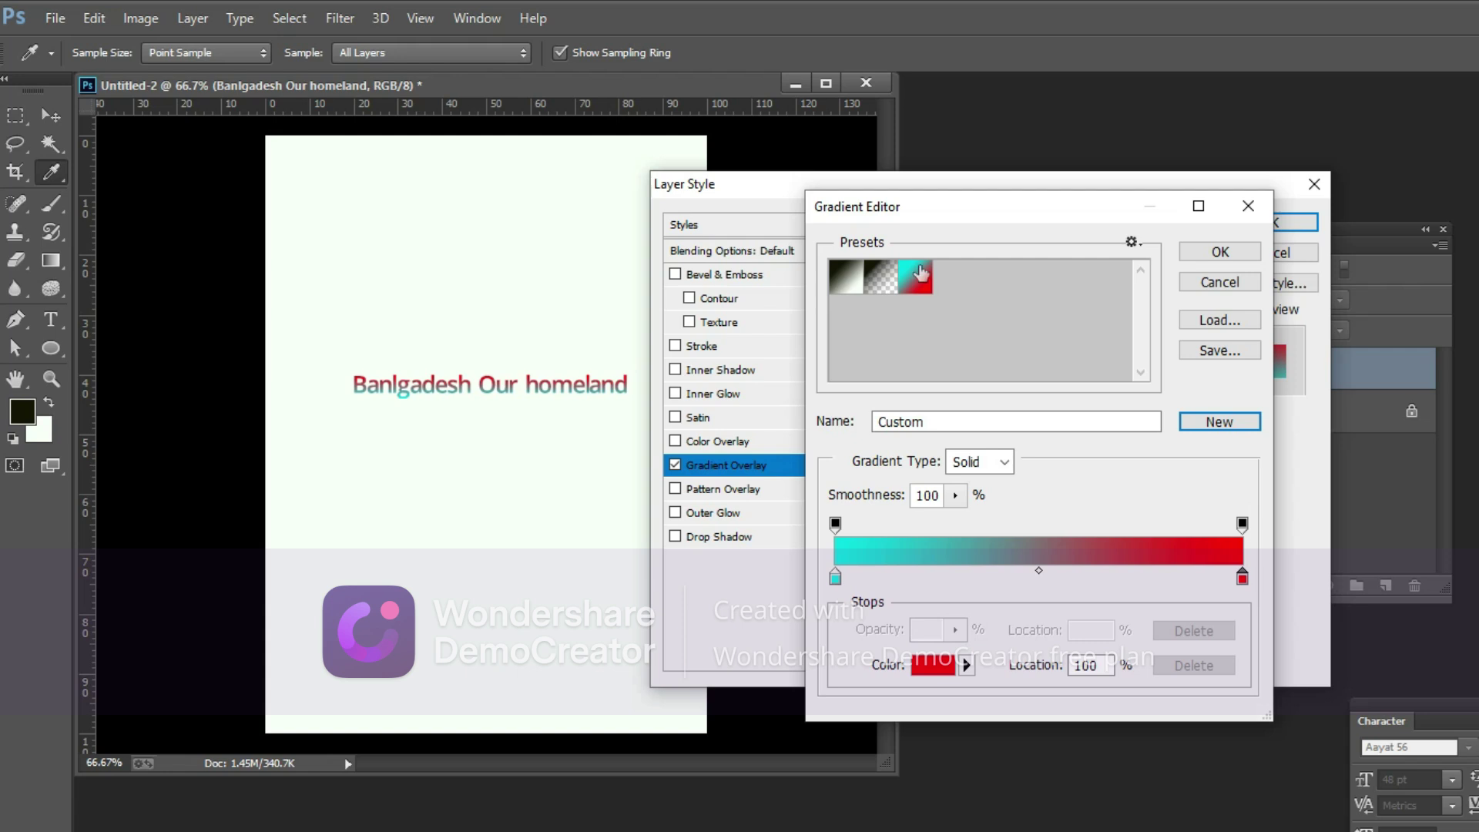
pyautogui.click(1220, 252)
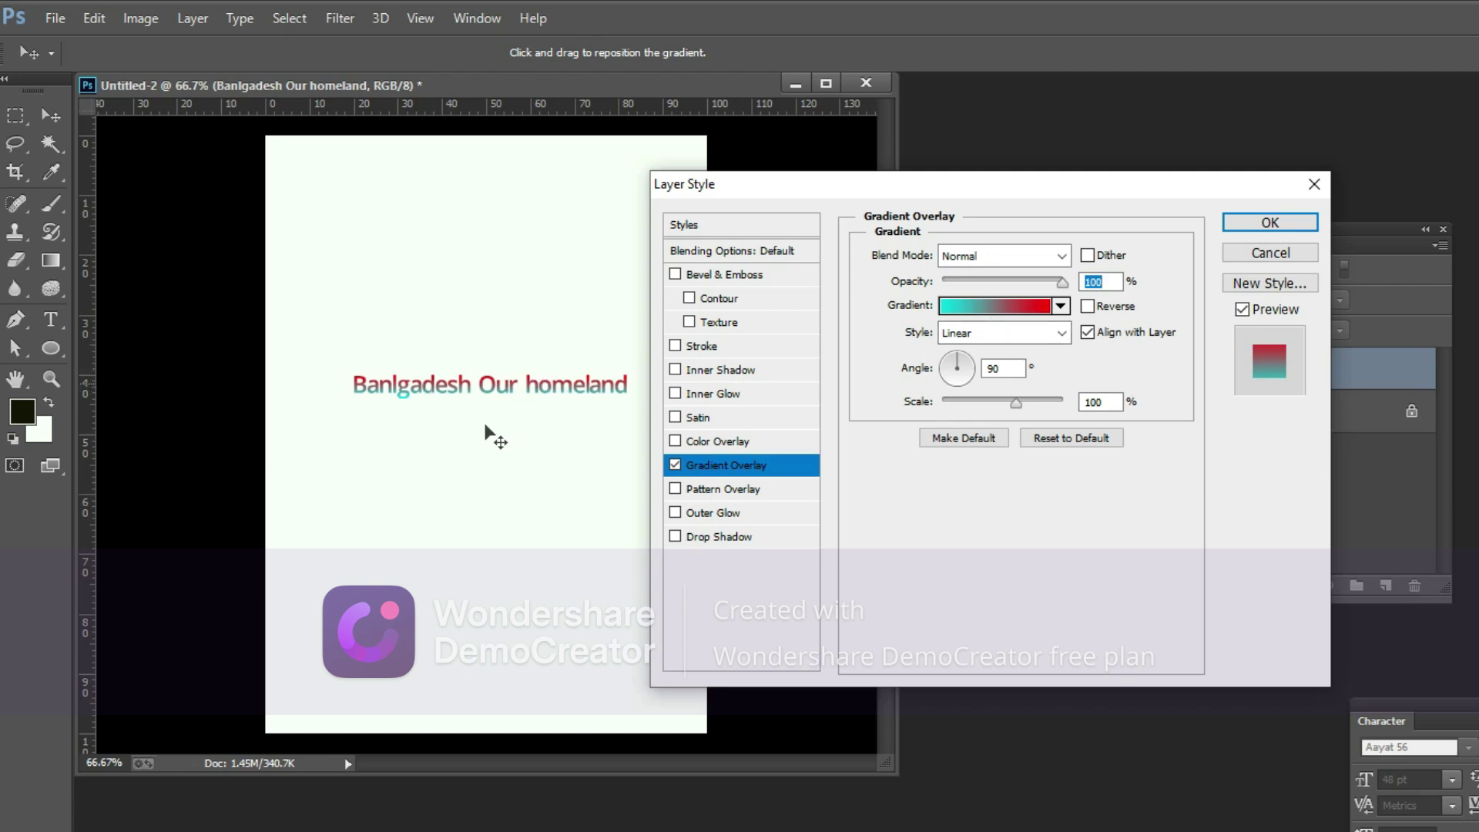
pyautogui.click(997, 334)
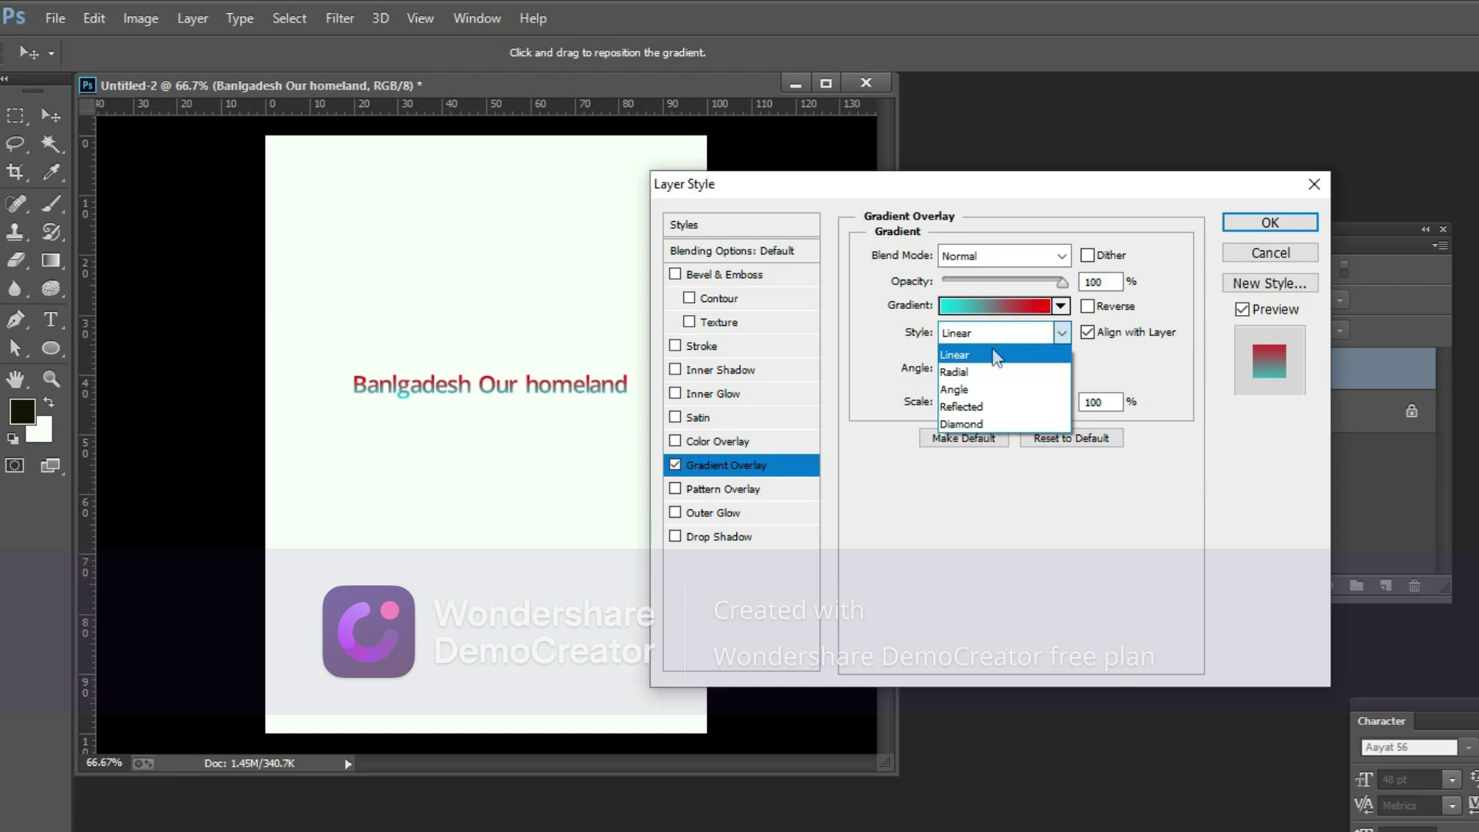
pyautogui.click(991, 372)
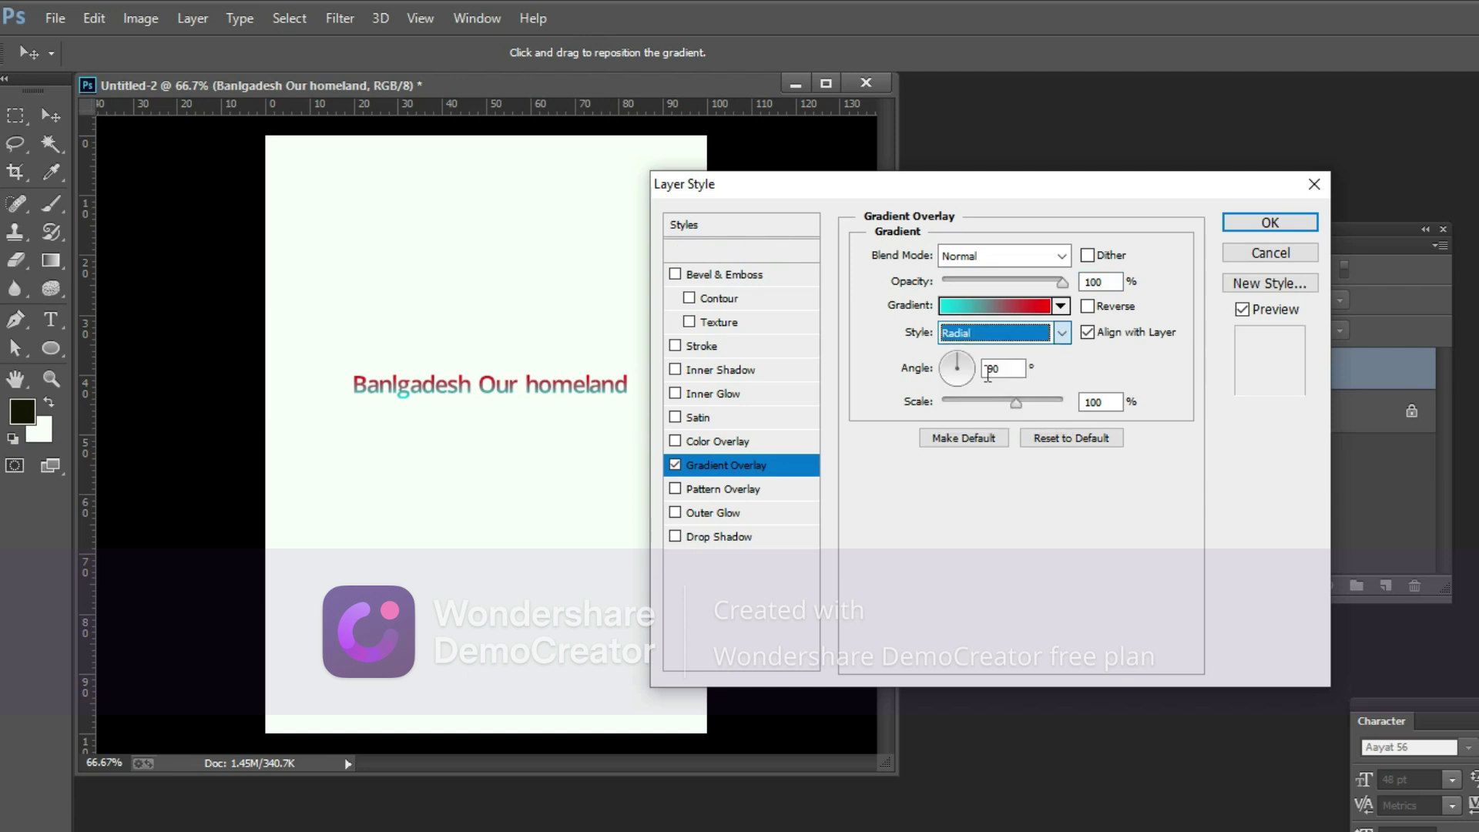
pyautogui.click(990, 332)
pyautogui.click(972, 389)
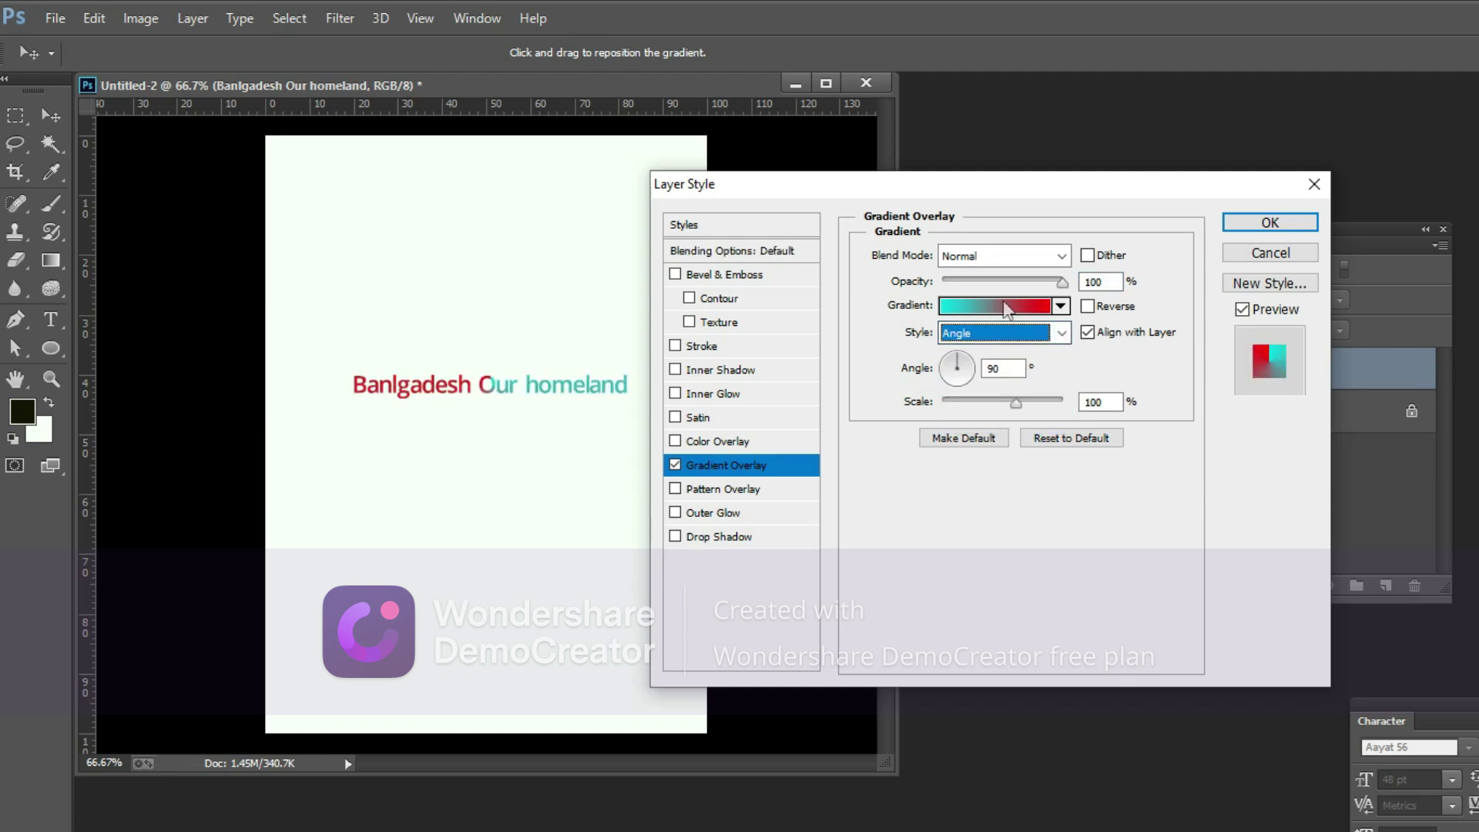
pyautogui.click(993, 305)
pyautogui.click(1252, 206)
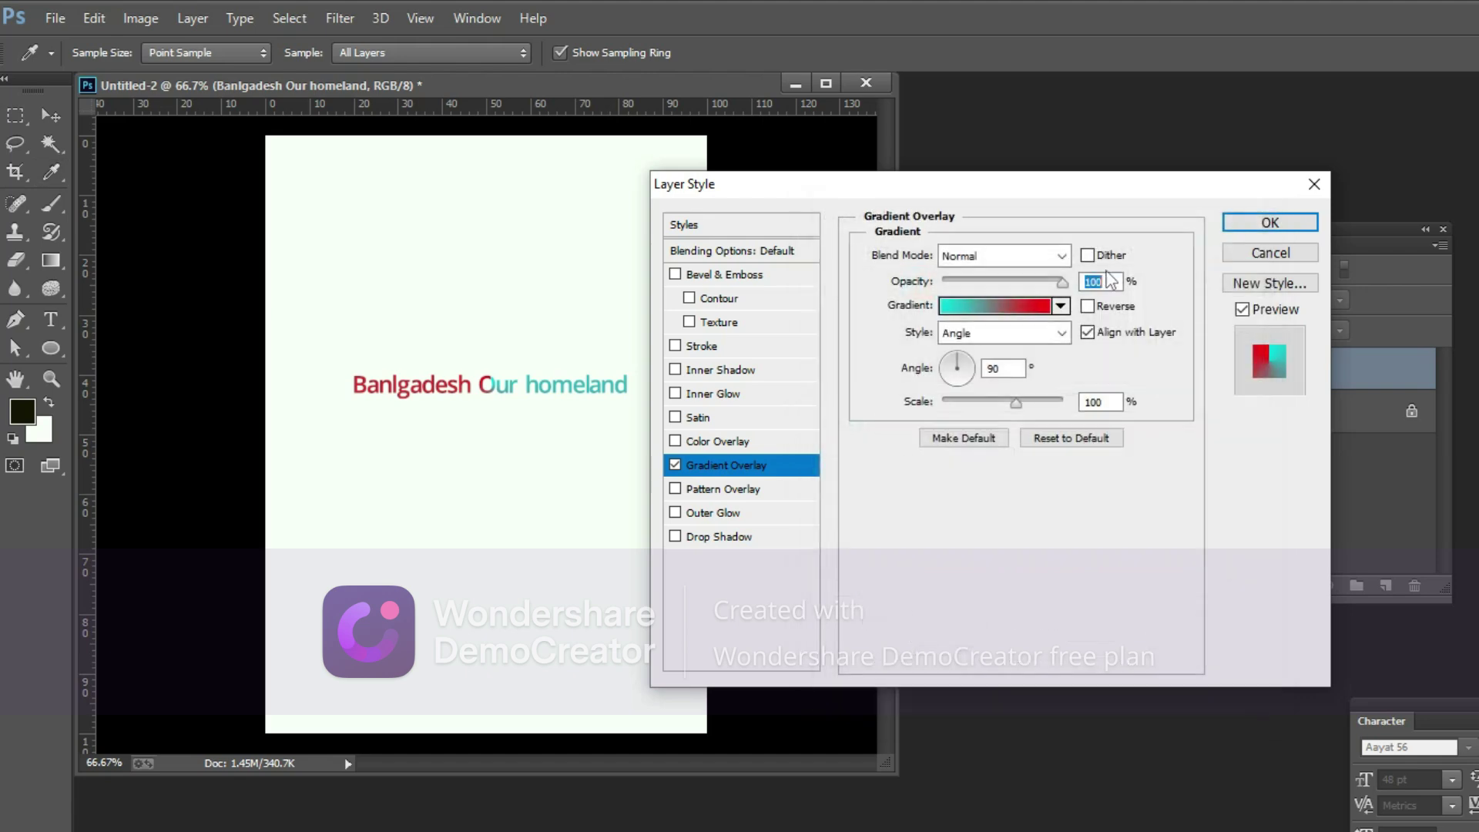
pyautogui.click(996, 307)
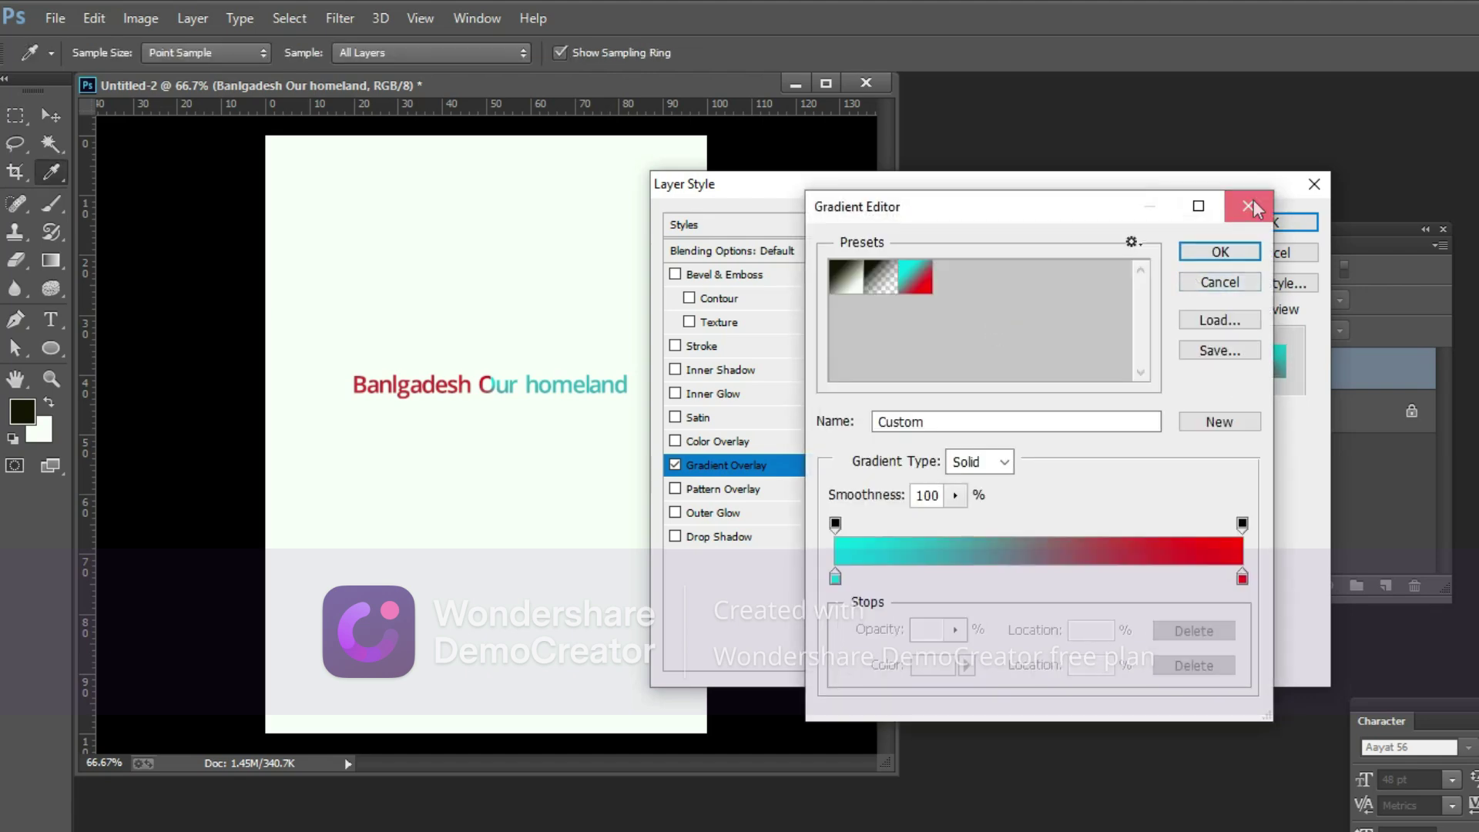
pyautogui.click(1251, 204)
pyautogui.click(1002, 333)
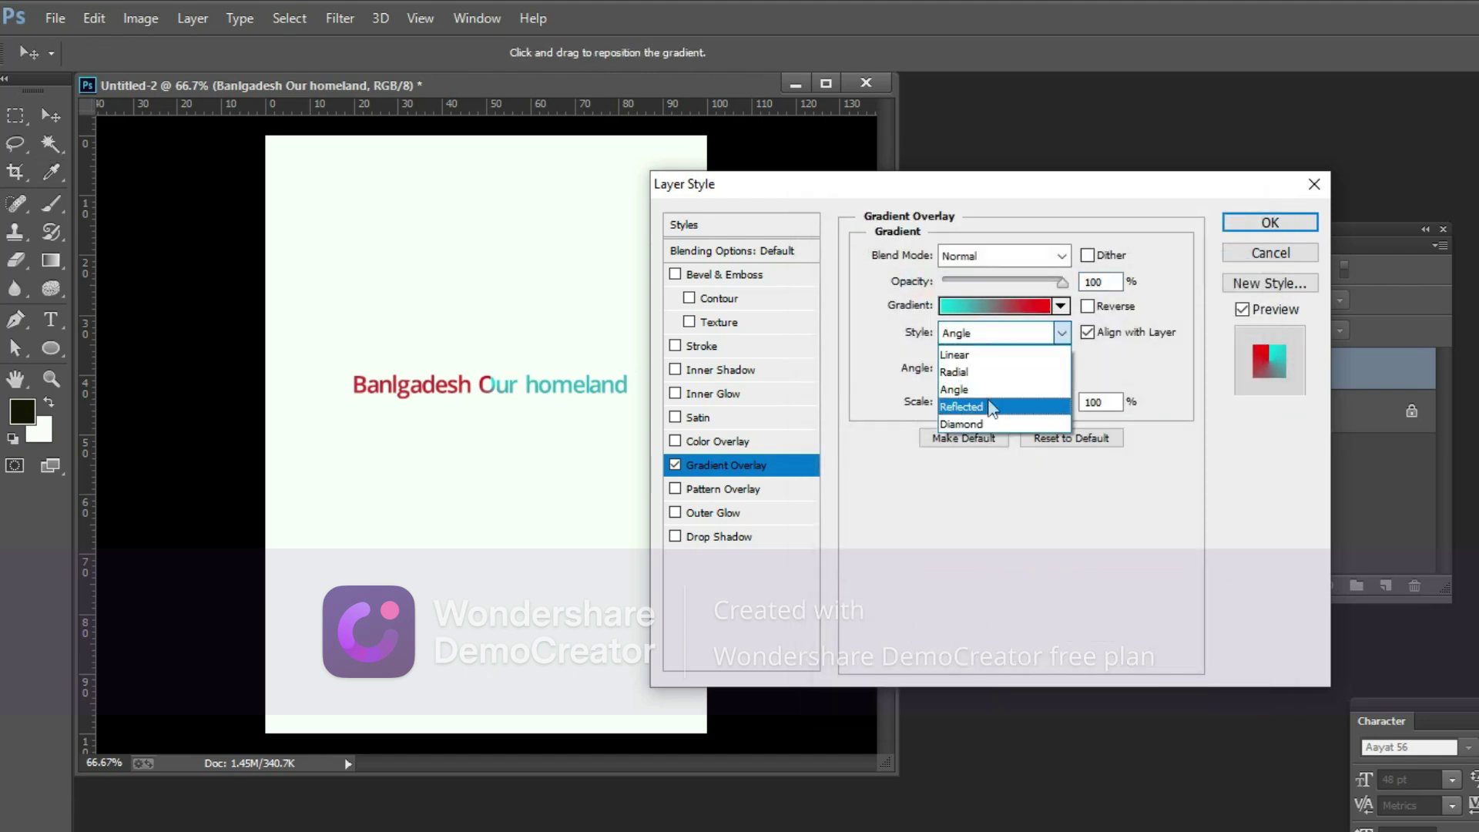
pyautogui.click(990, 409)
pyautogui.click(996, 332)
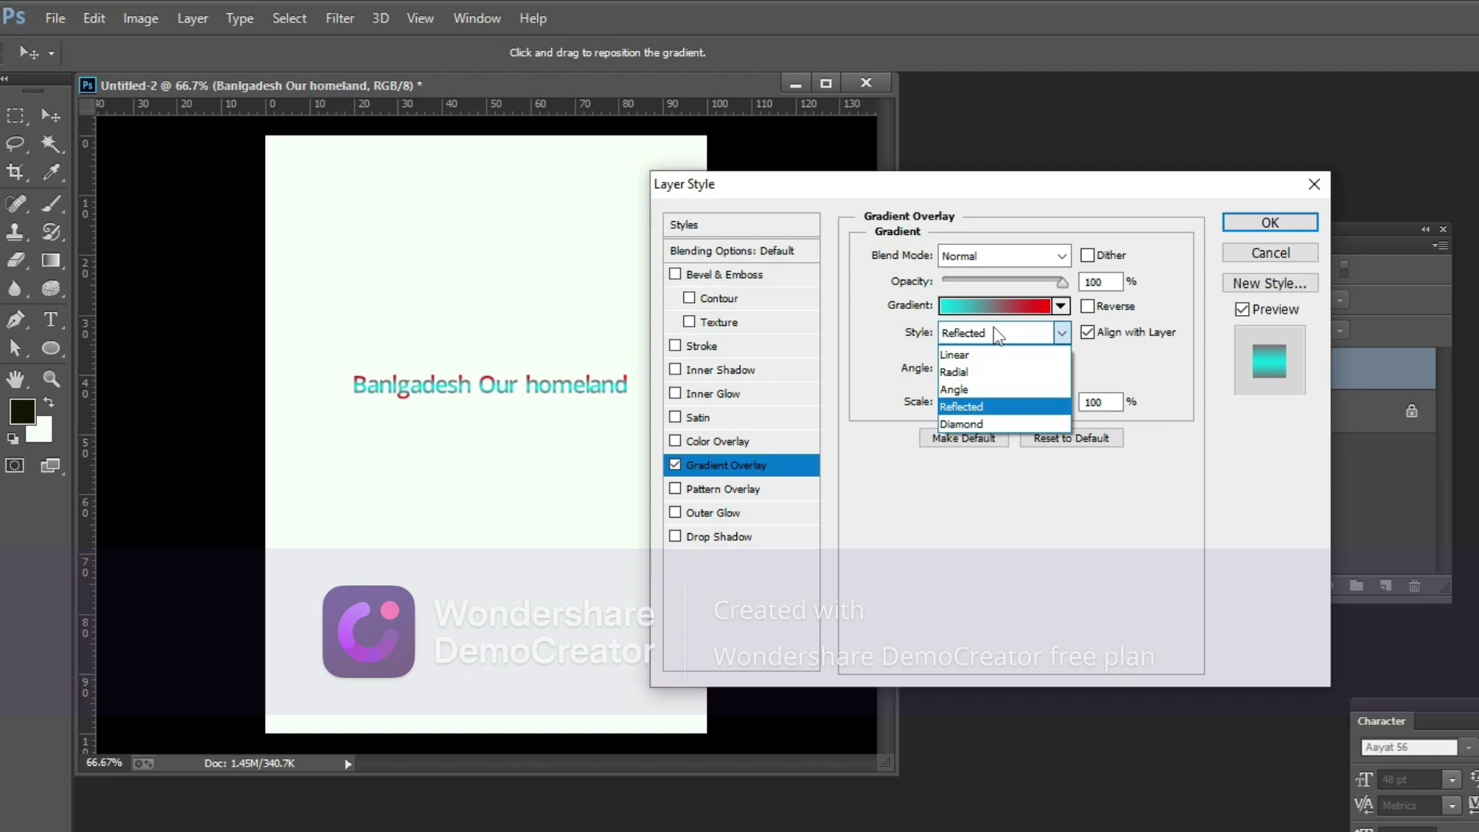
pyautogui.click(975, 424)
pyautogui.click(984, 331)
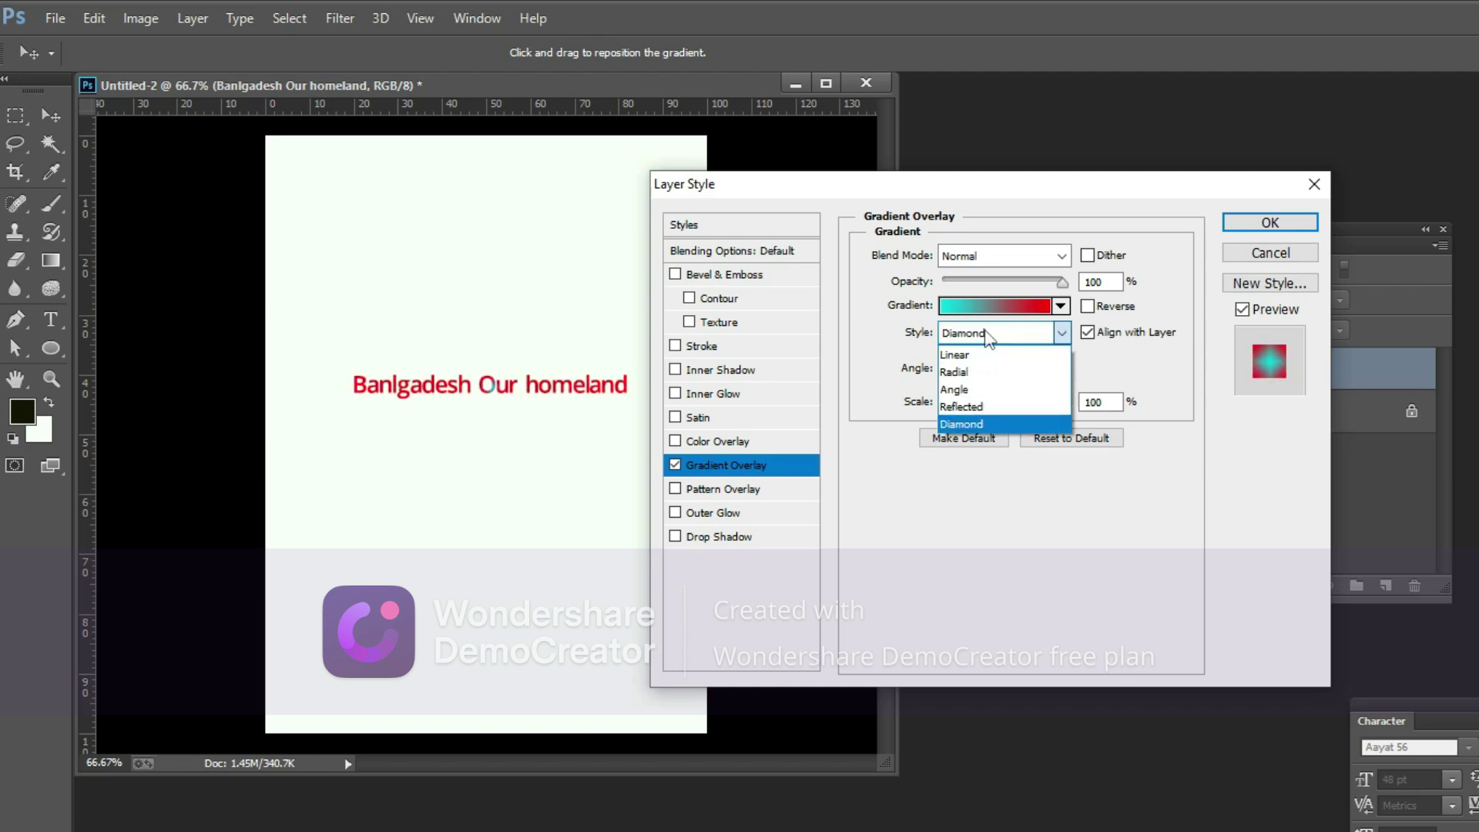
pyautogui.click(992, 360)
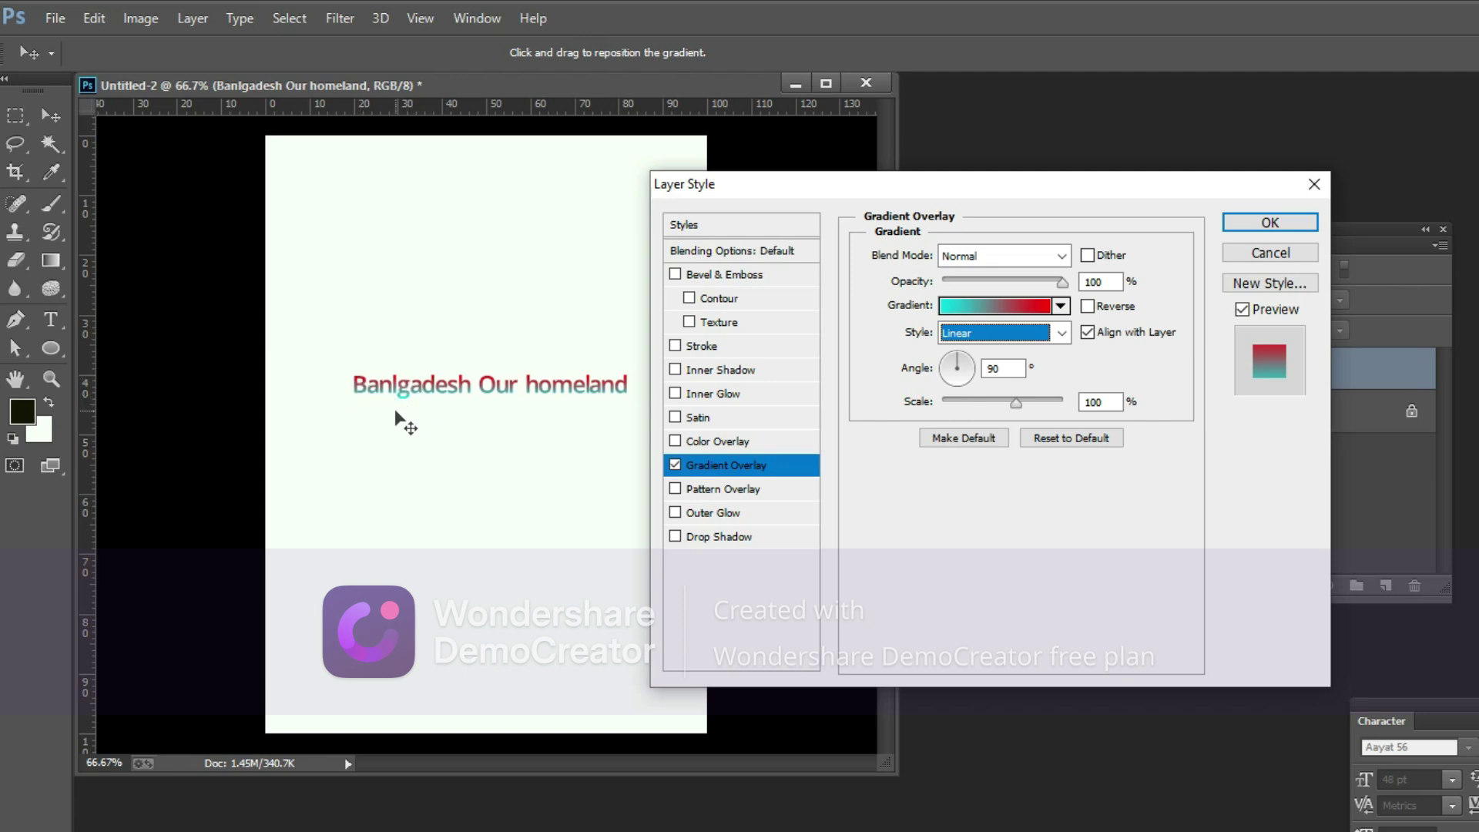
# Toggle Reverse on and back off, and drag the gradient Scale to 92%.
pyautogui.click(1086, 306)
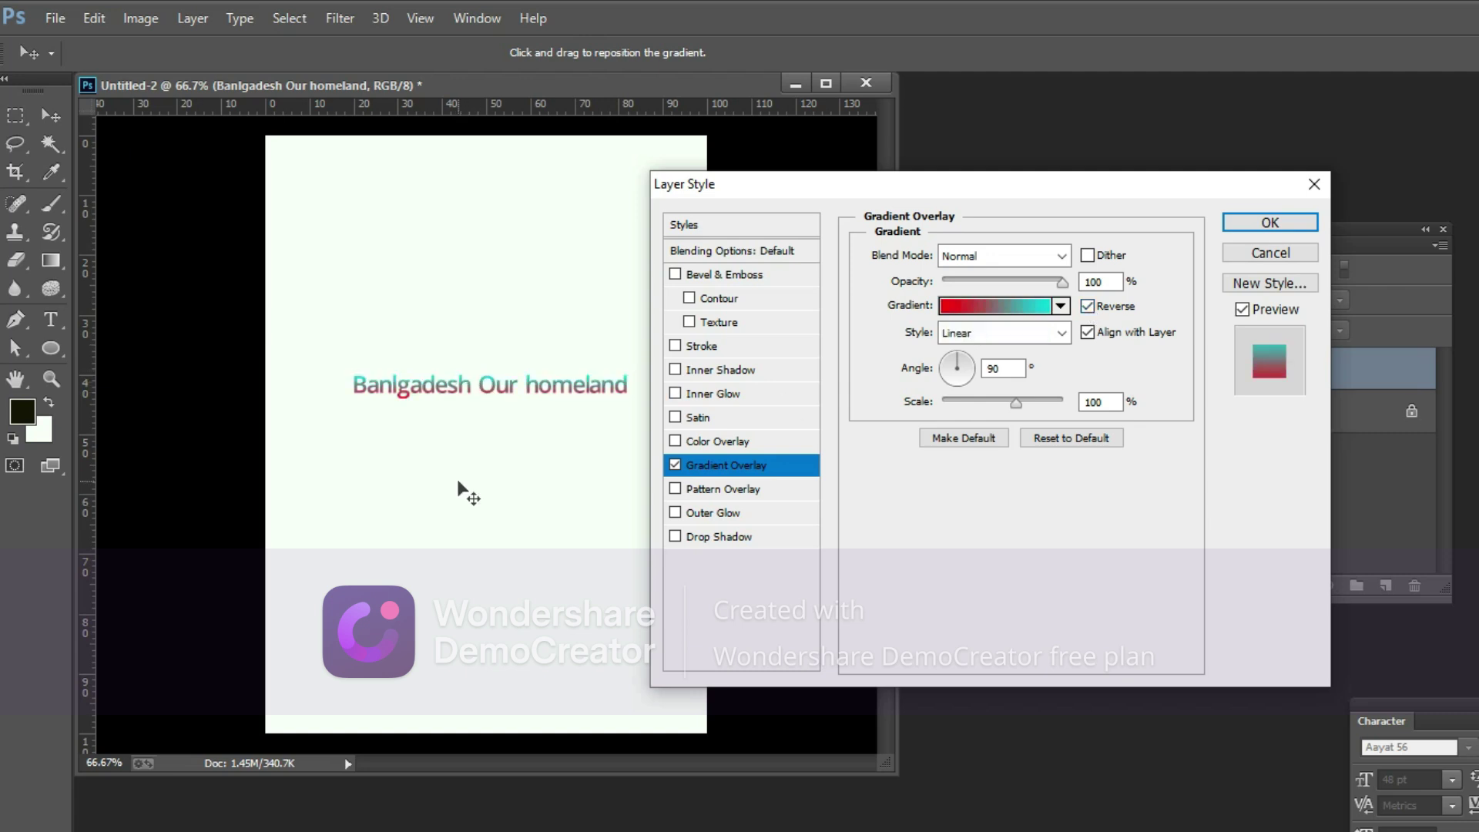
pyautogui.click(1104, 307)
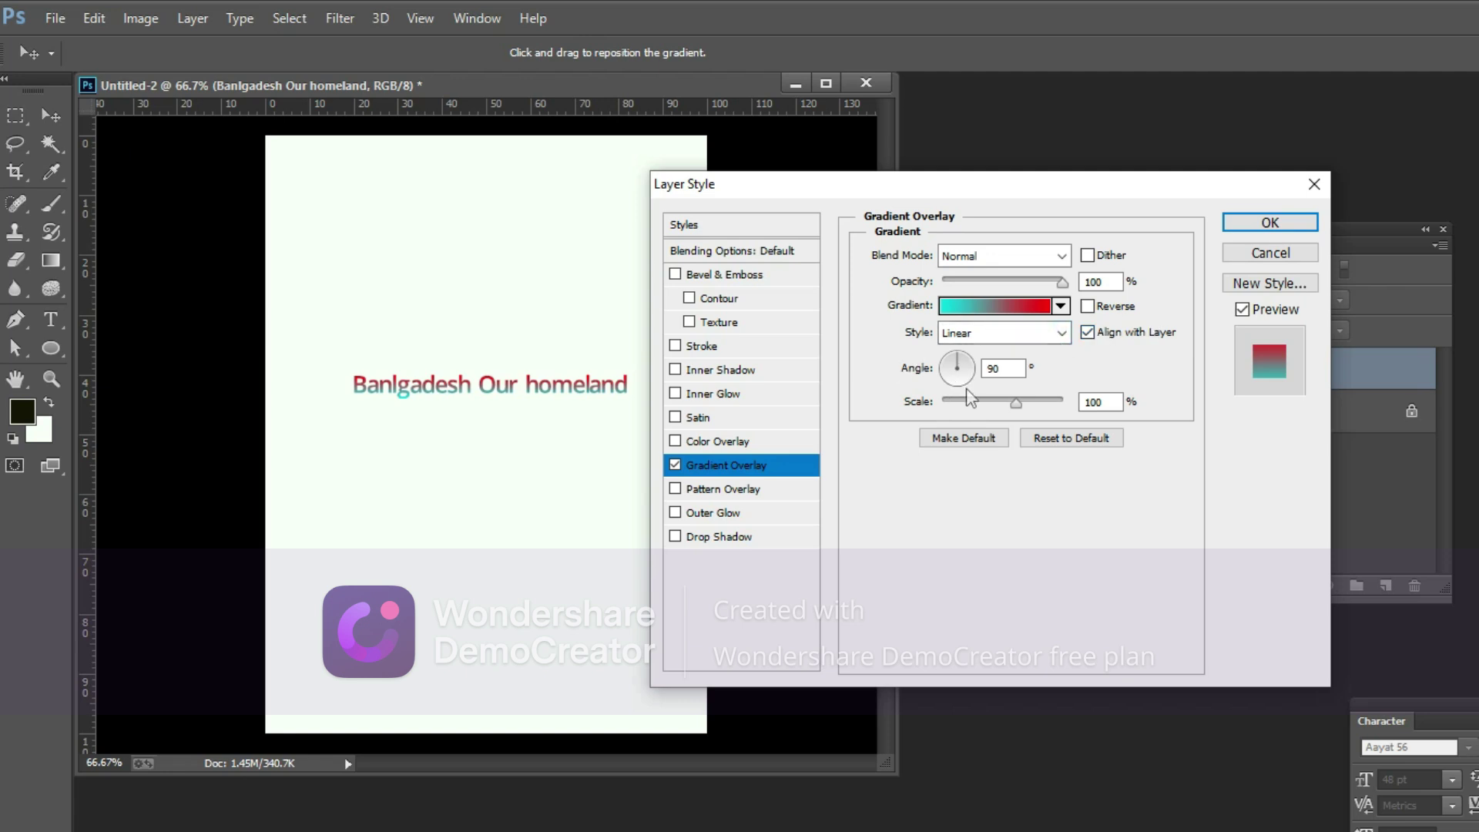
pyautogui.moveTo(1016, 406); pyautogui.dragTo(1055, 399)
pyautogui.moveTo(1052, 402)
pyautogui.mouseDown()
pyautogui.moveTo(962, 402)
pyautogui.moveTo(1041, 417)
pyautogui.moveTo(1011, 428)
pyautogui.moveTo(1009, 400)
pyautogui.mouseUp()
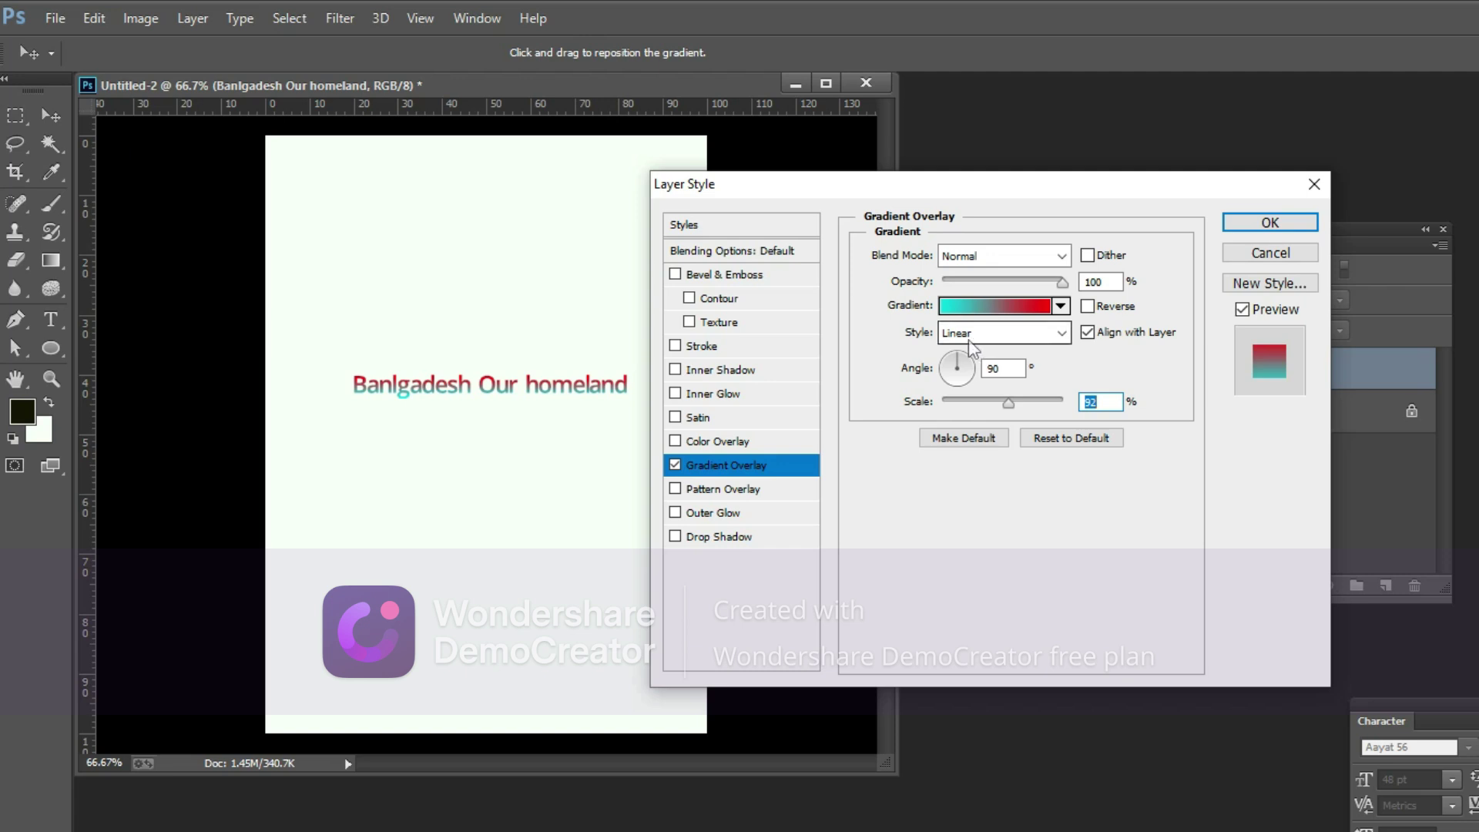
# Check the gradient Style list and keep it on Linear.
pyautogui.click(991, 332)
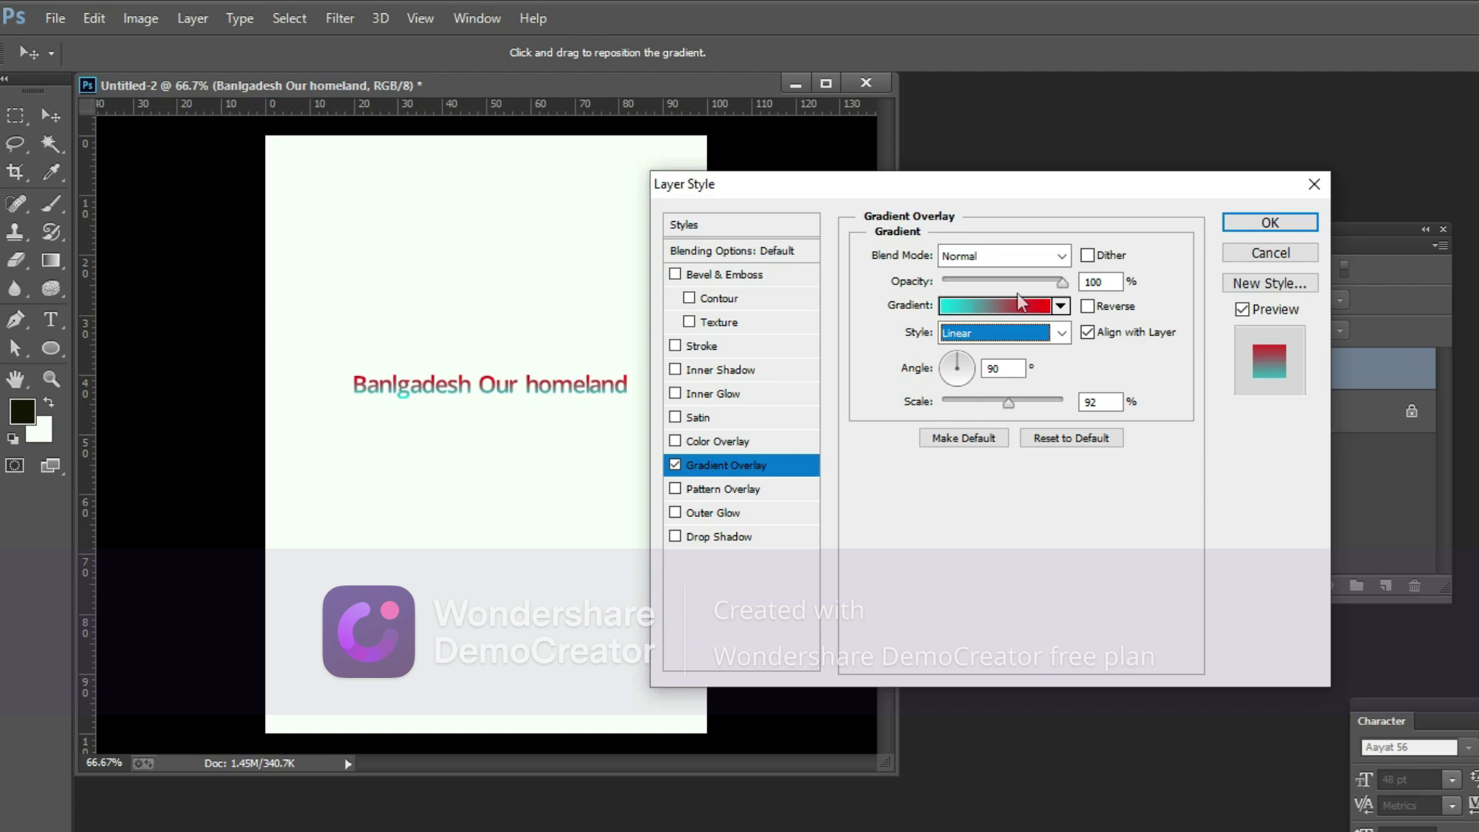
pyautogui.click(1000, 334)
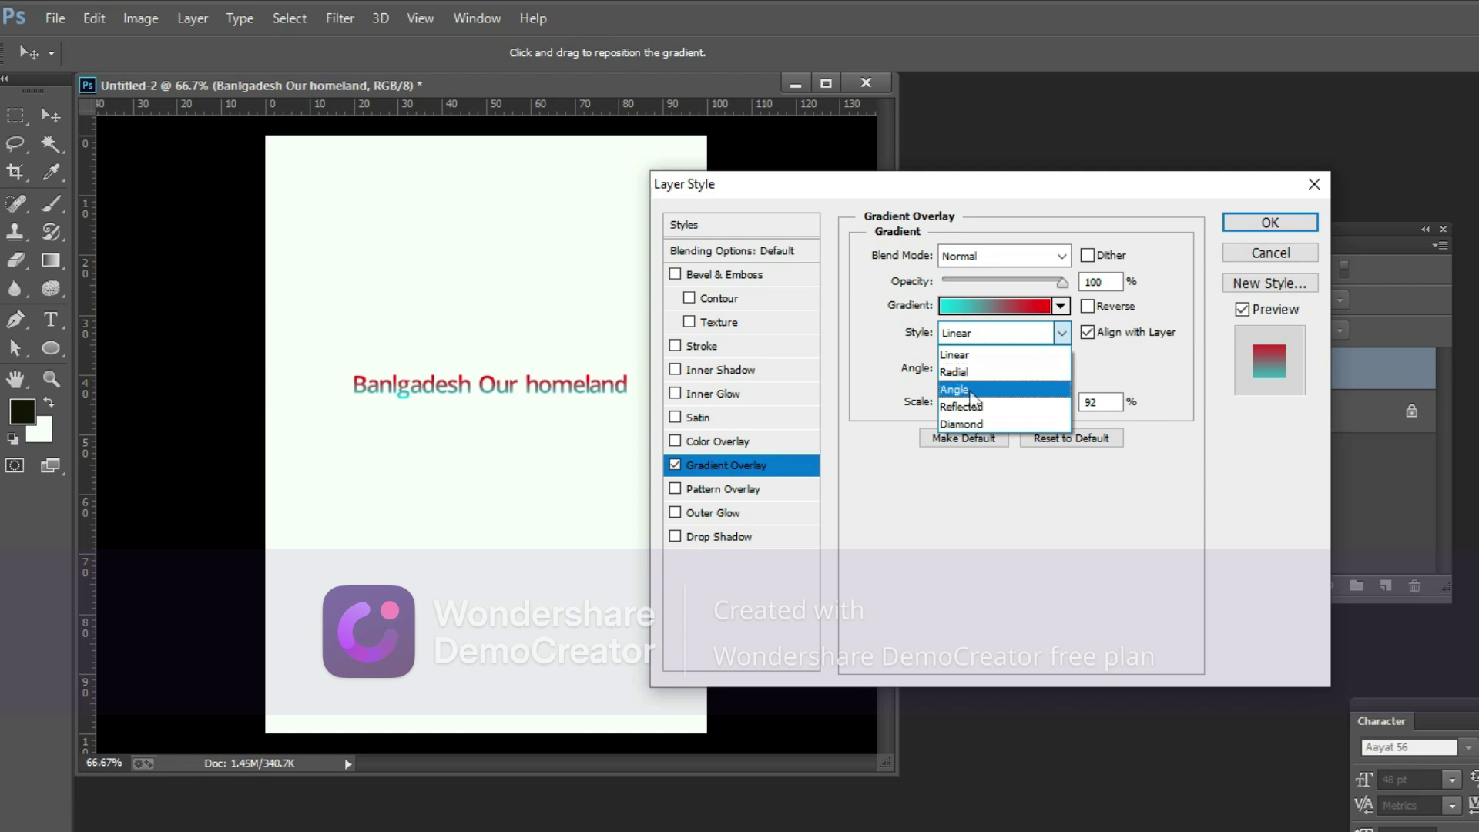
pyautogui.click(986, 354)
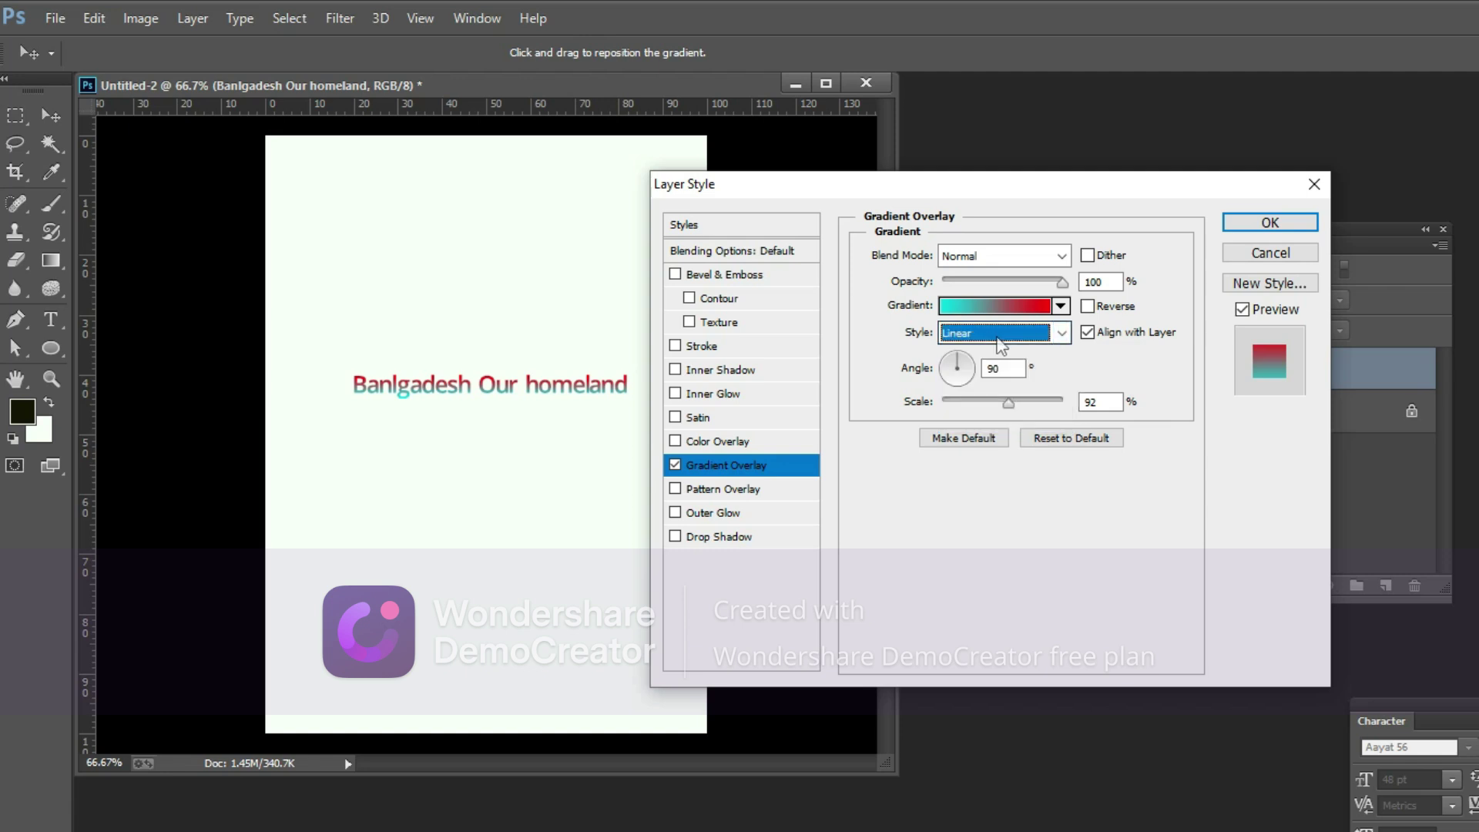
pyautogui.click(1000, 344)
# Try angle values 45, 0 and 20 in the Gradient Overlay Angle field.
pyautogui.doubleClick(992, 368)
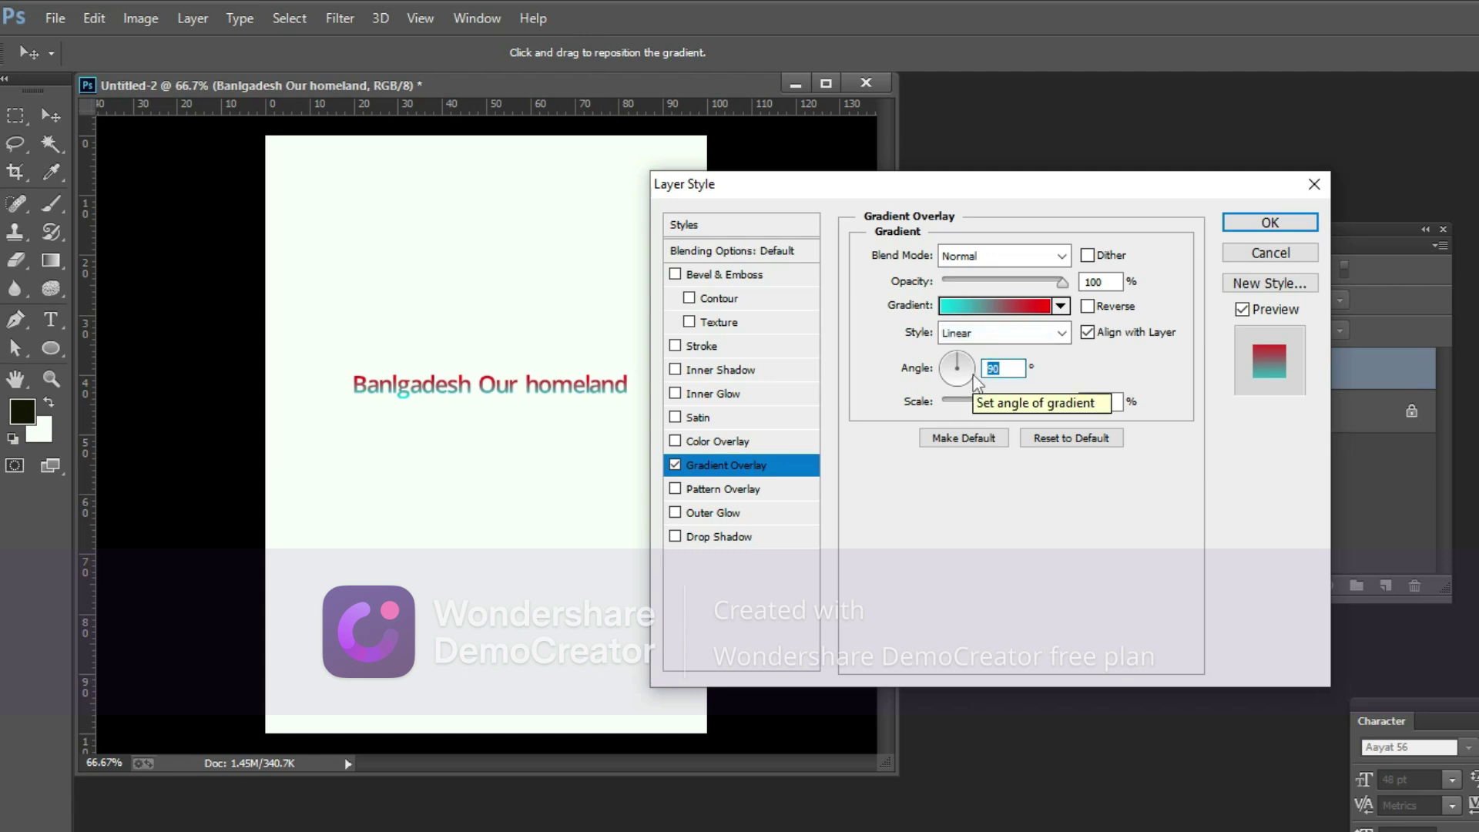
pyautogui.write('45')
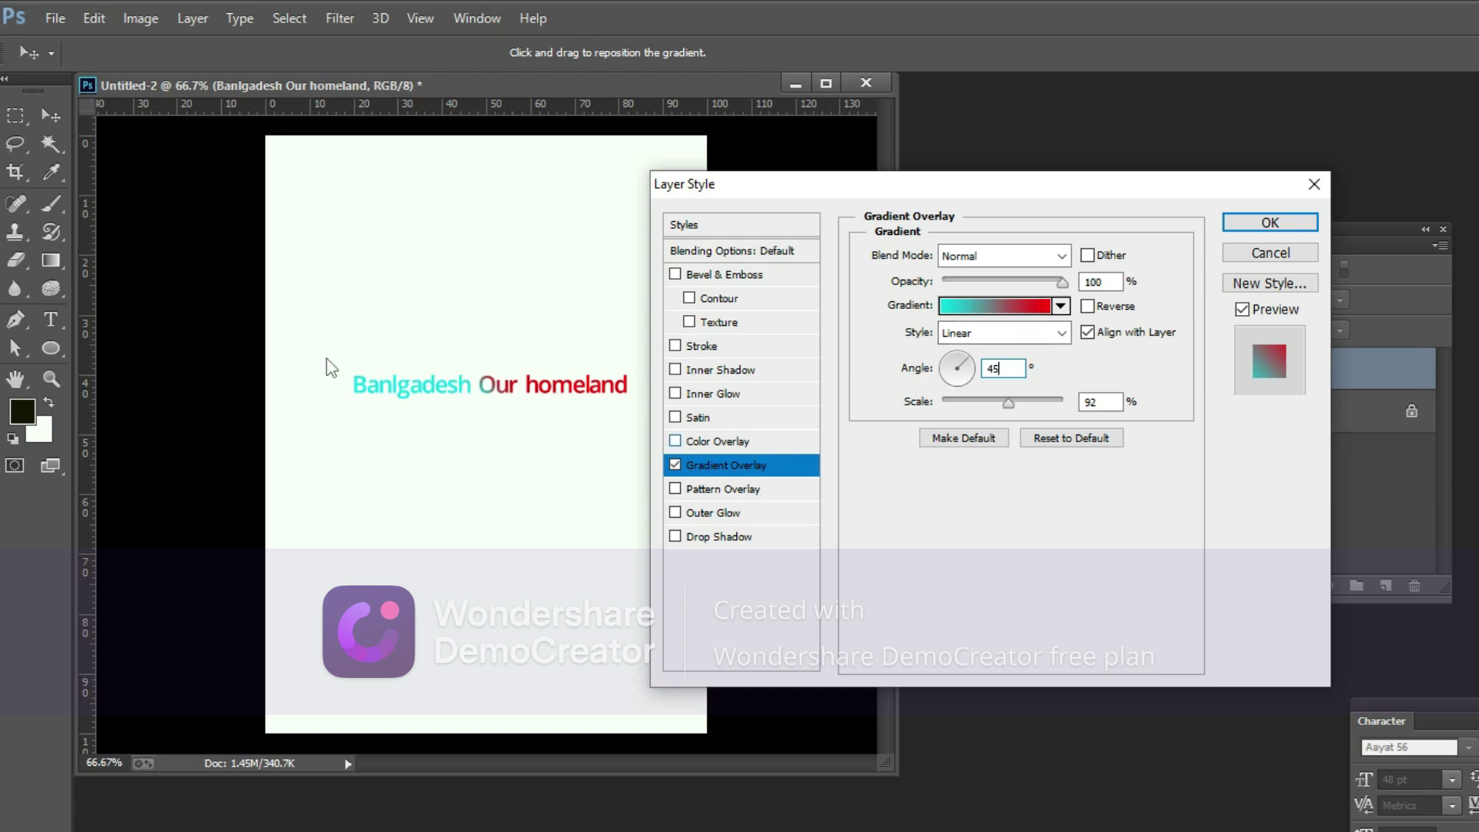
pyautogui.press('BackSpace')
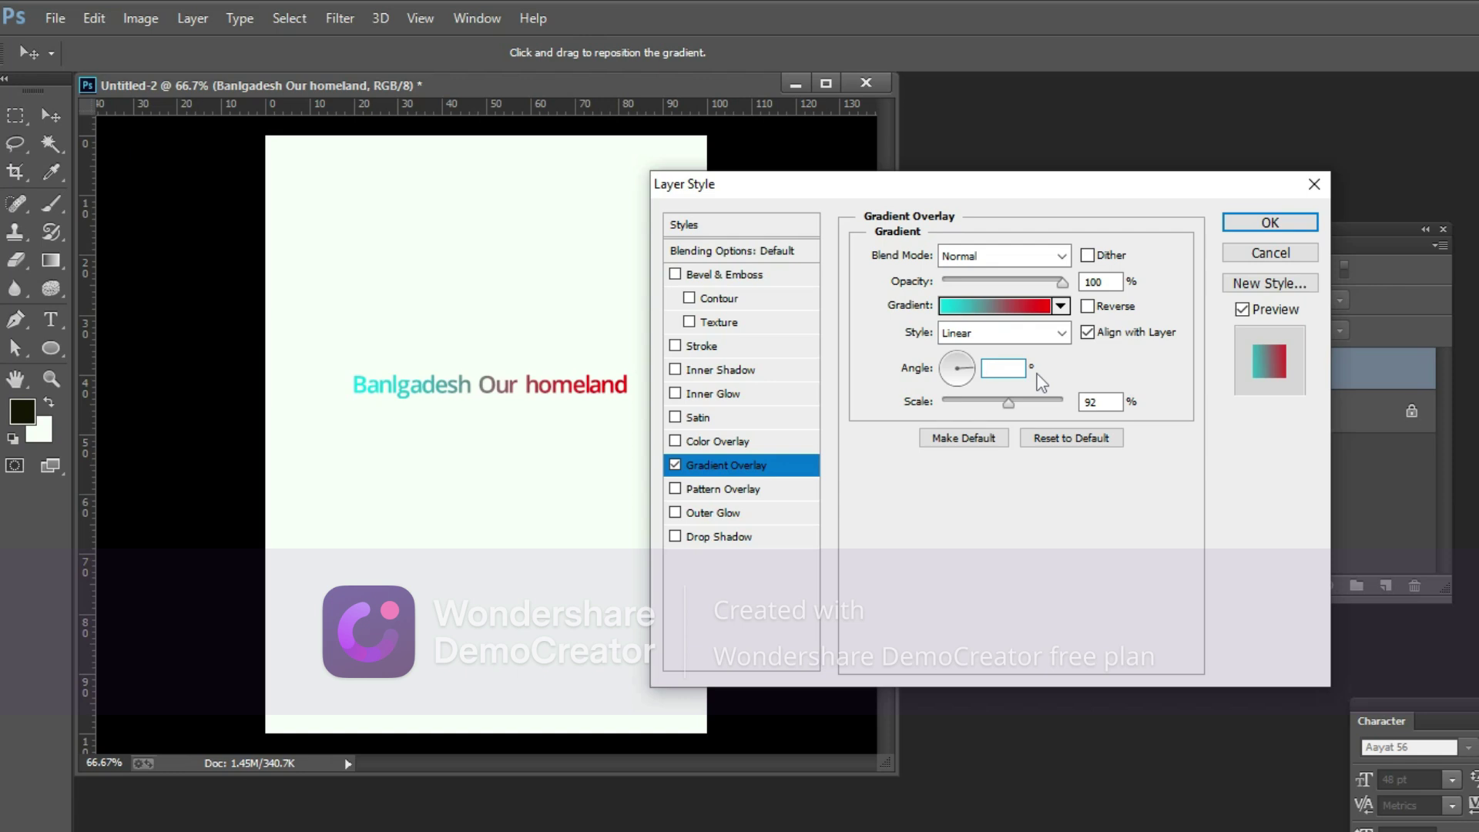
pyautogui.write('10')
pyautogui.press('BackSpace')
pyautogui.click(1007, 367)
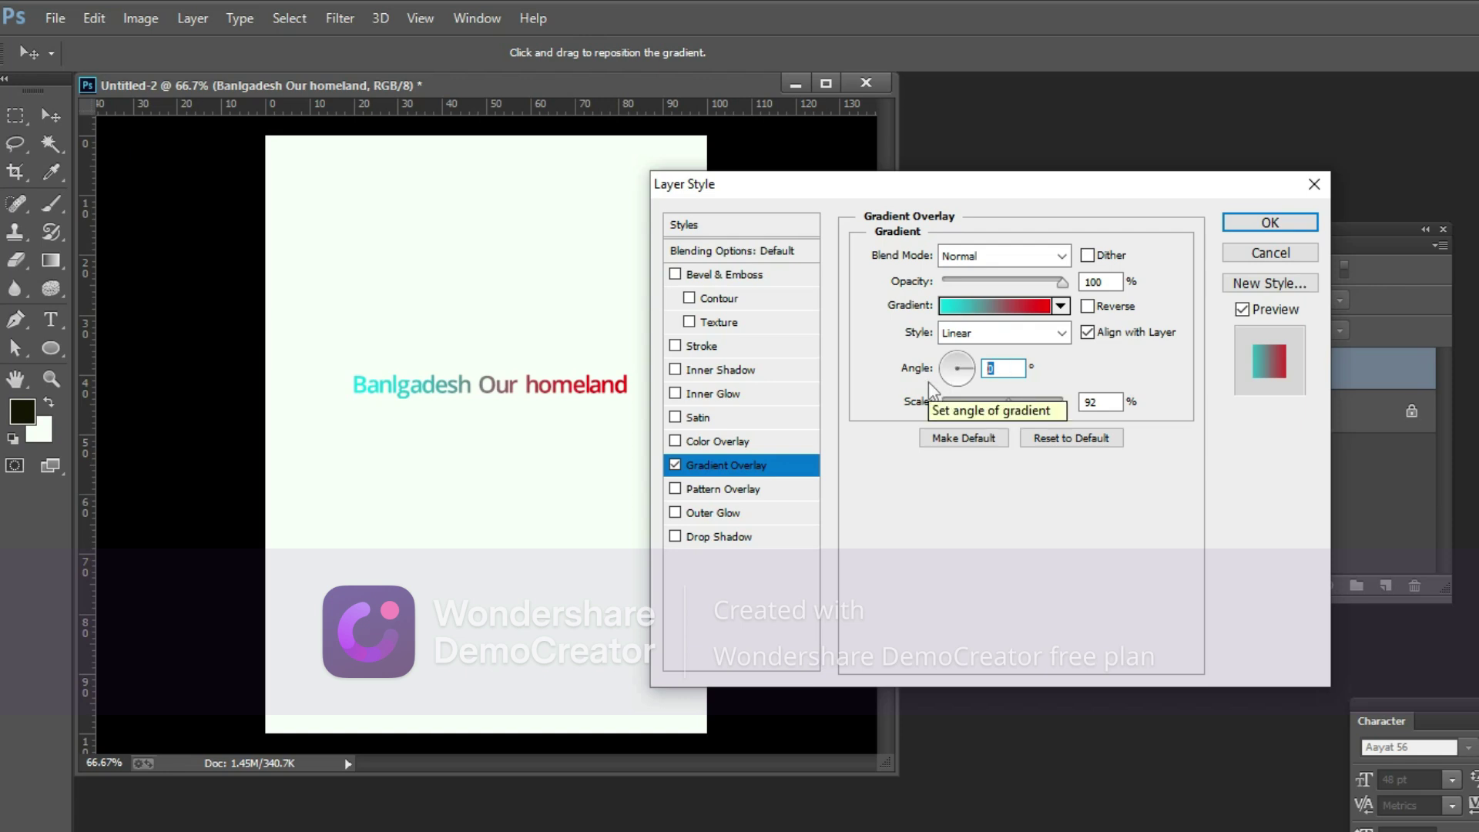
pyautogui.write('20')
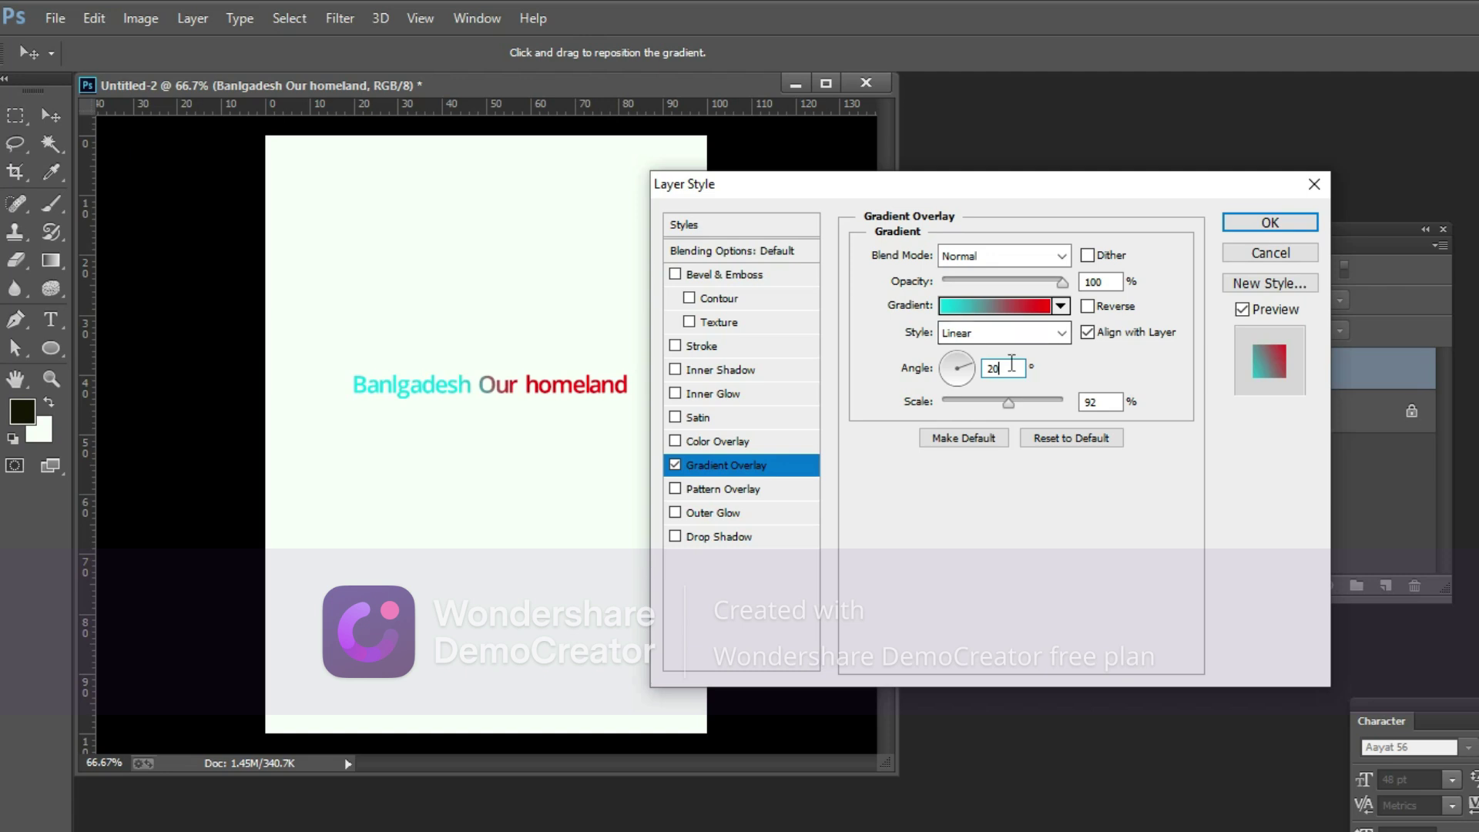
# Try angles 90, 180 and 0, finally setting the gradient angle to 90°.
pyautogui.doubleClick(1011, 365)
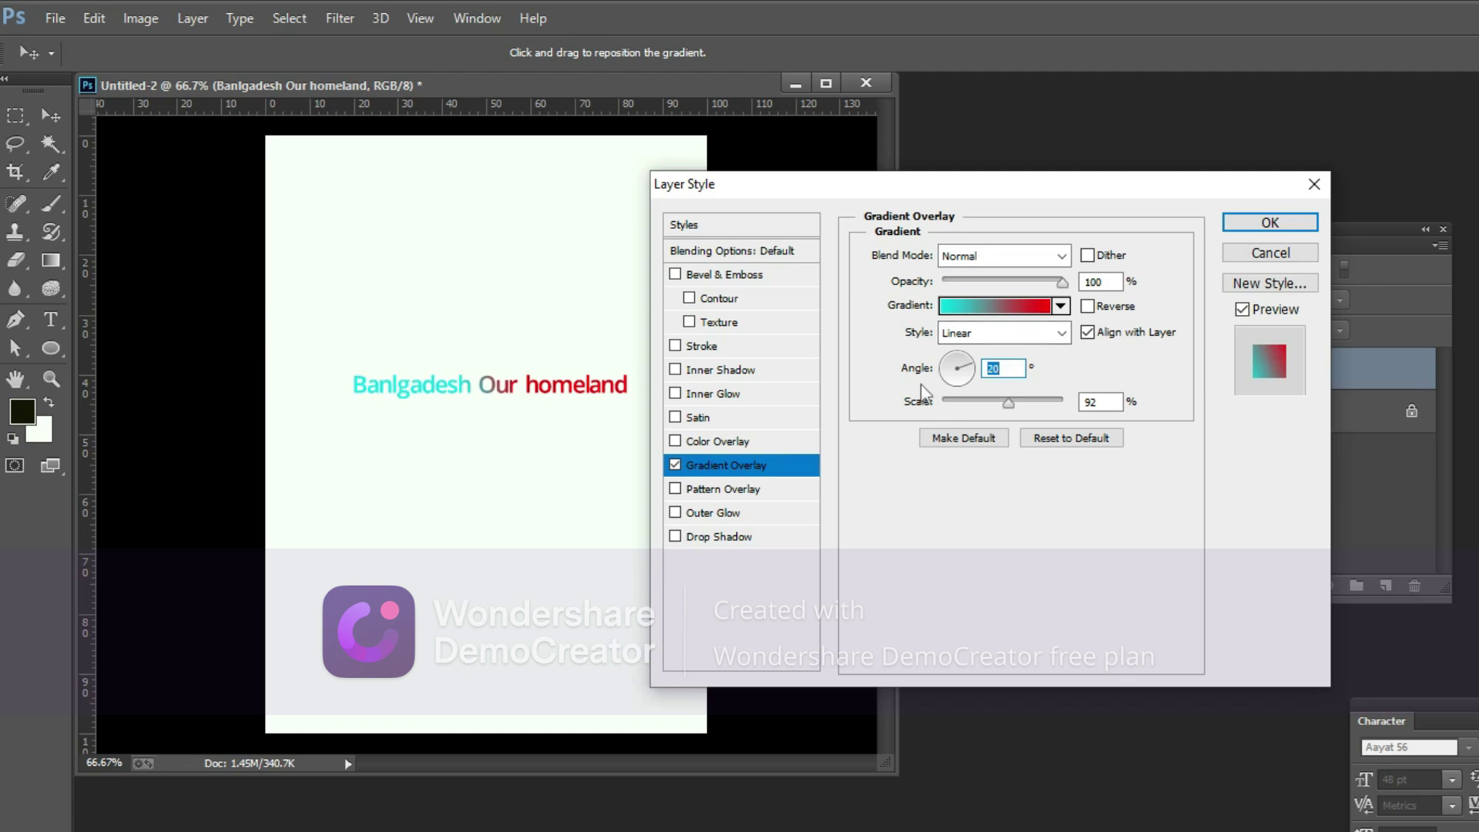
pyautogui.write('90')
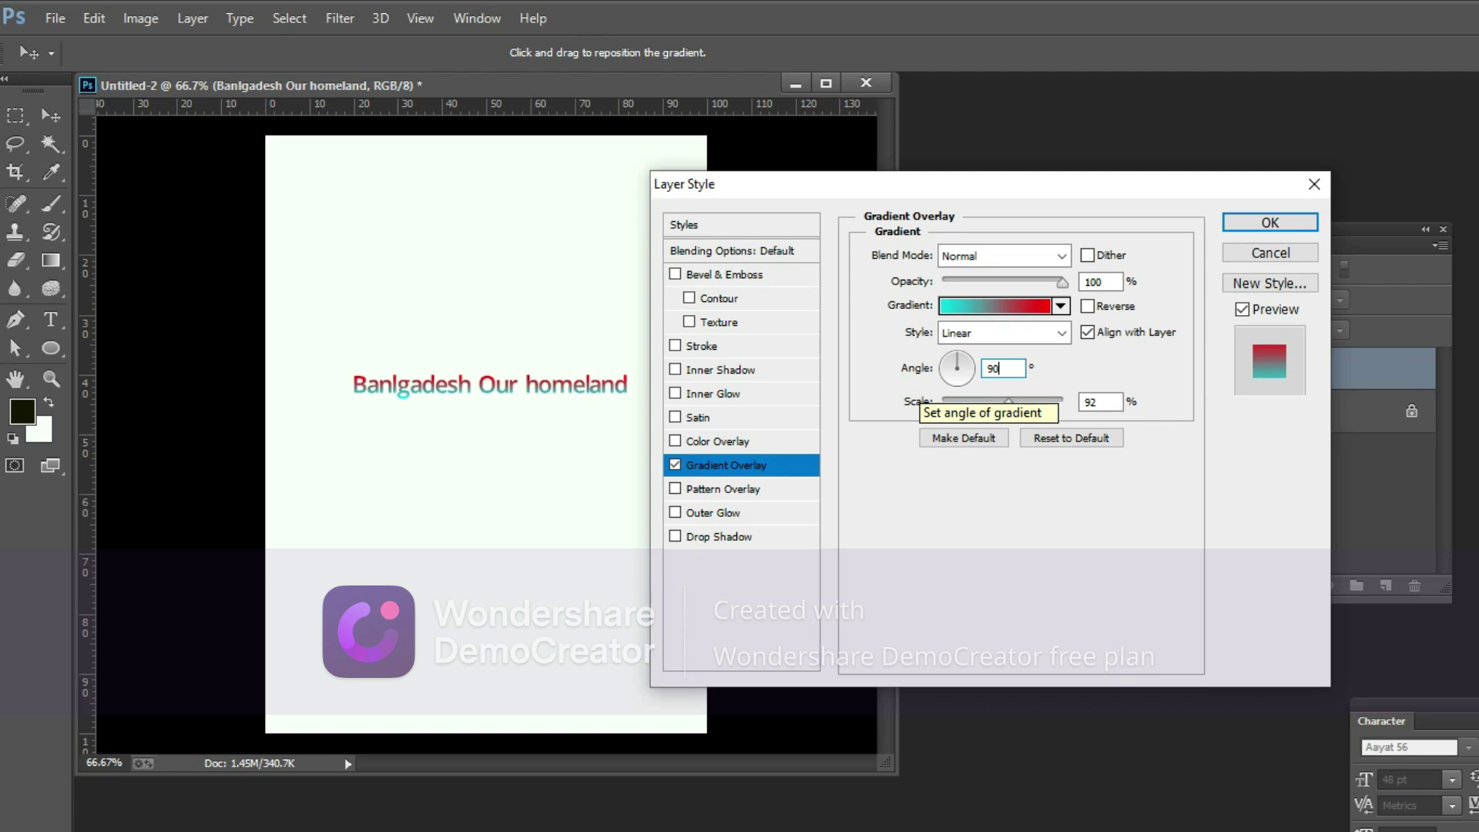
pyautogui.press('BackSpace')
pyautogui.press('BackSpace')
pyautogui.write('180')
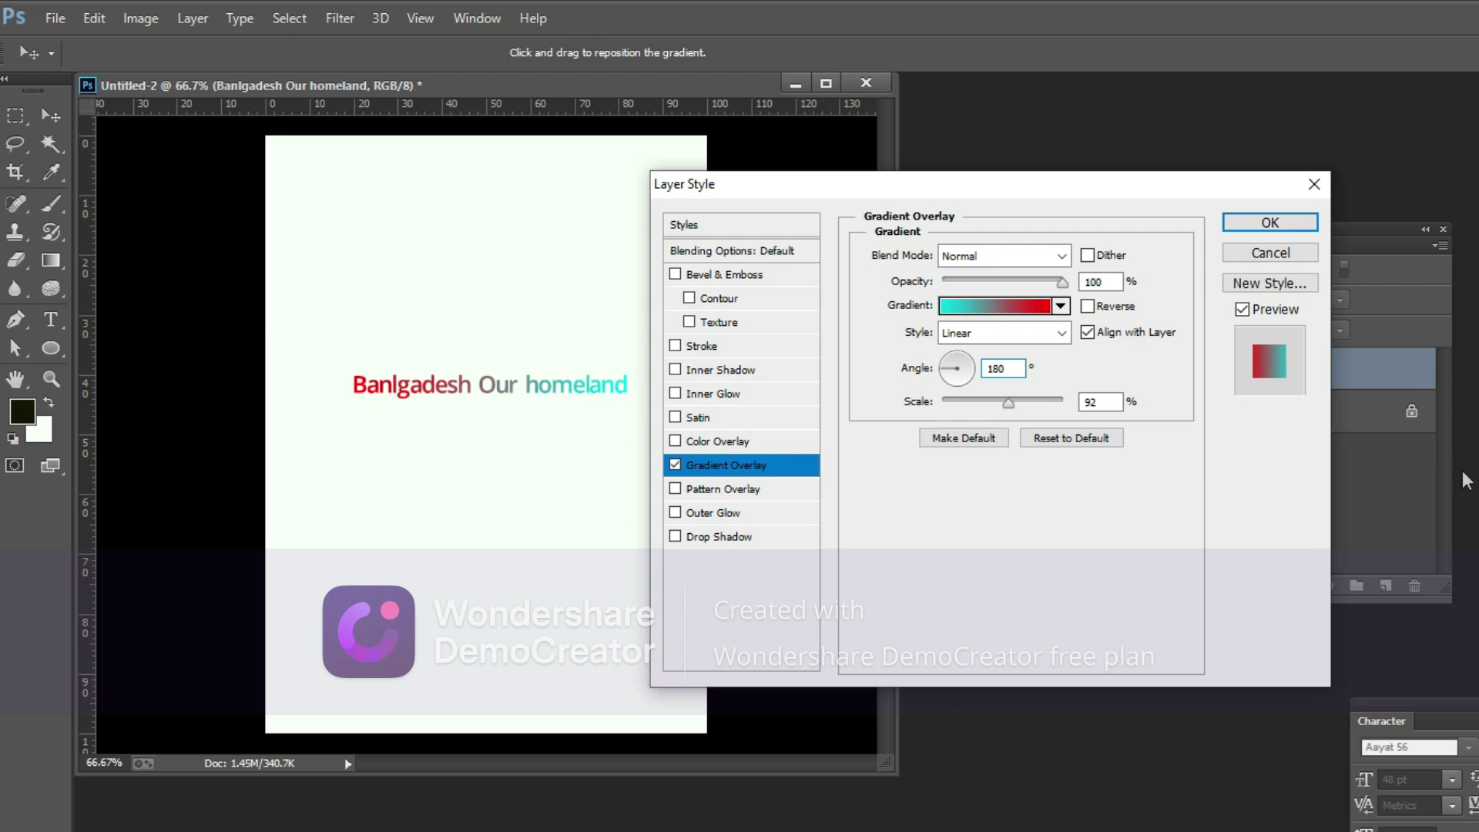
pyautogui.press('Return')
pyautogui.write('0')
pyautogui.press('Return')
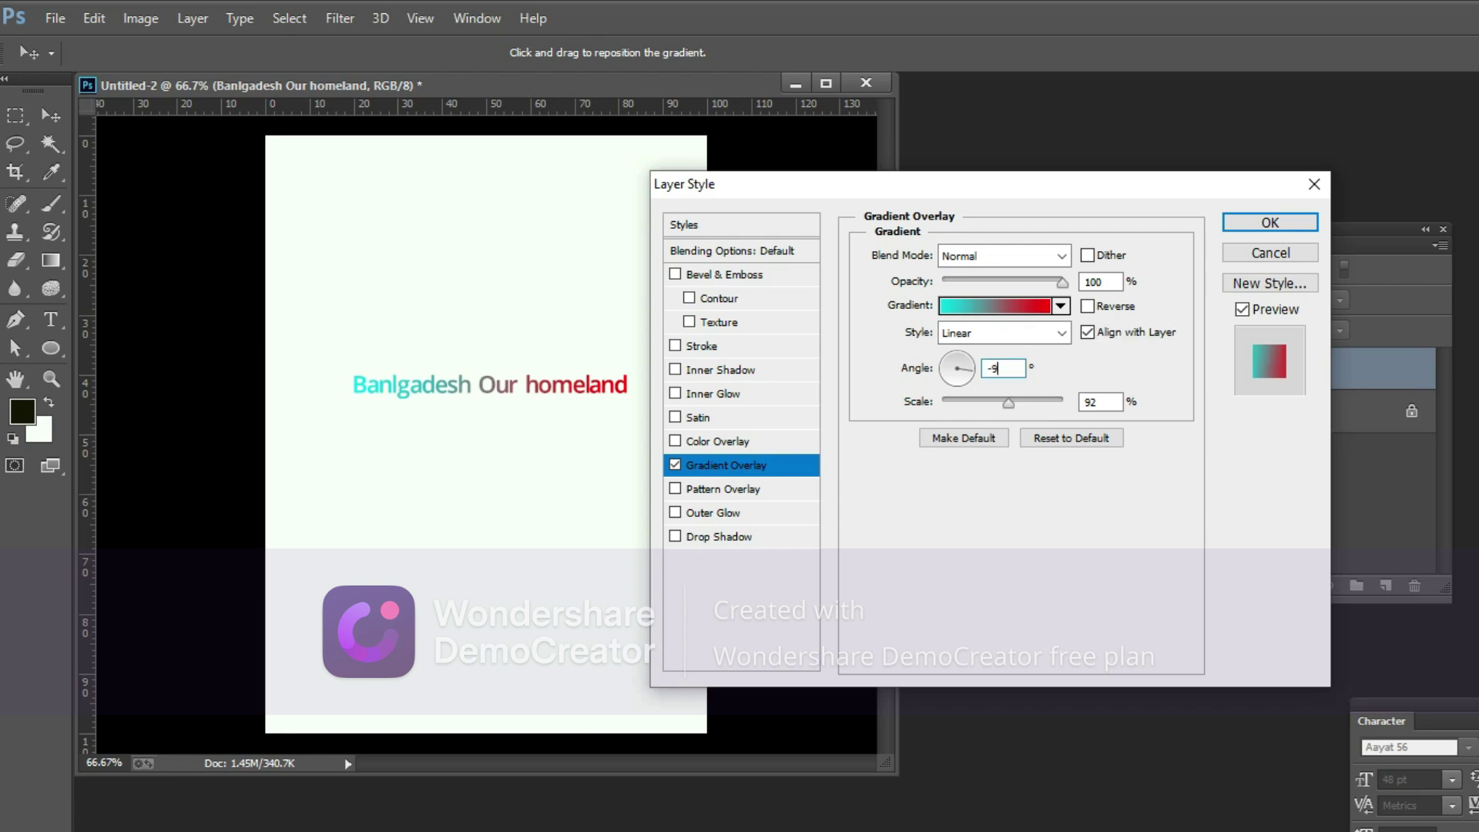
pyautogui.write('0')
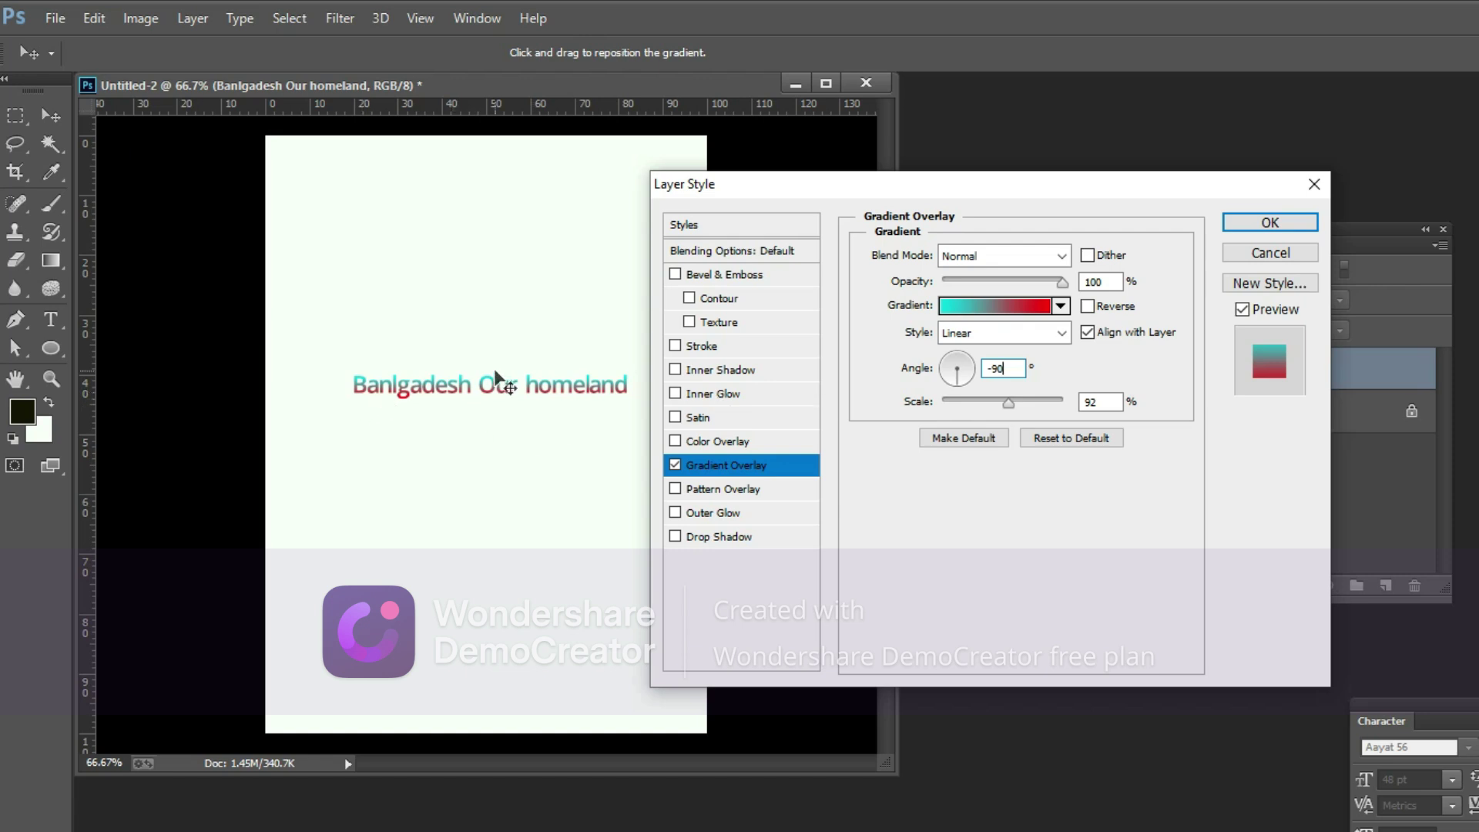
pyautogui.press('BackSpace')
pyautogui.press('BackSpace')
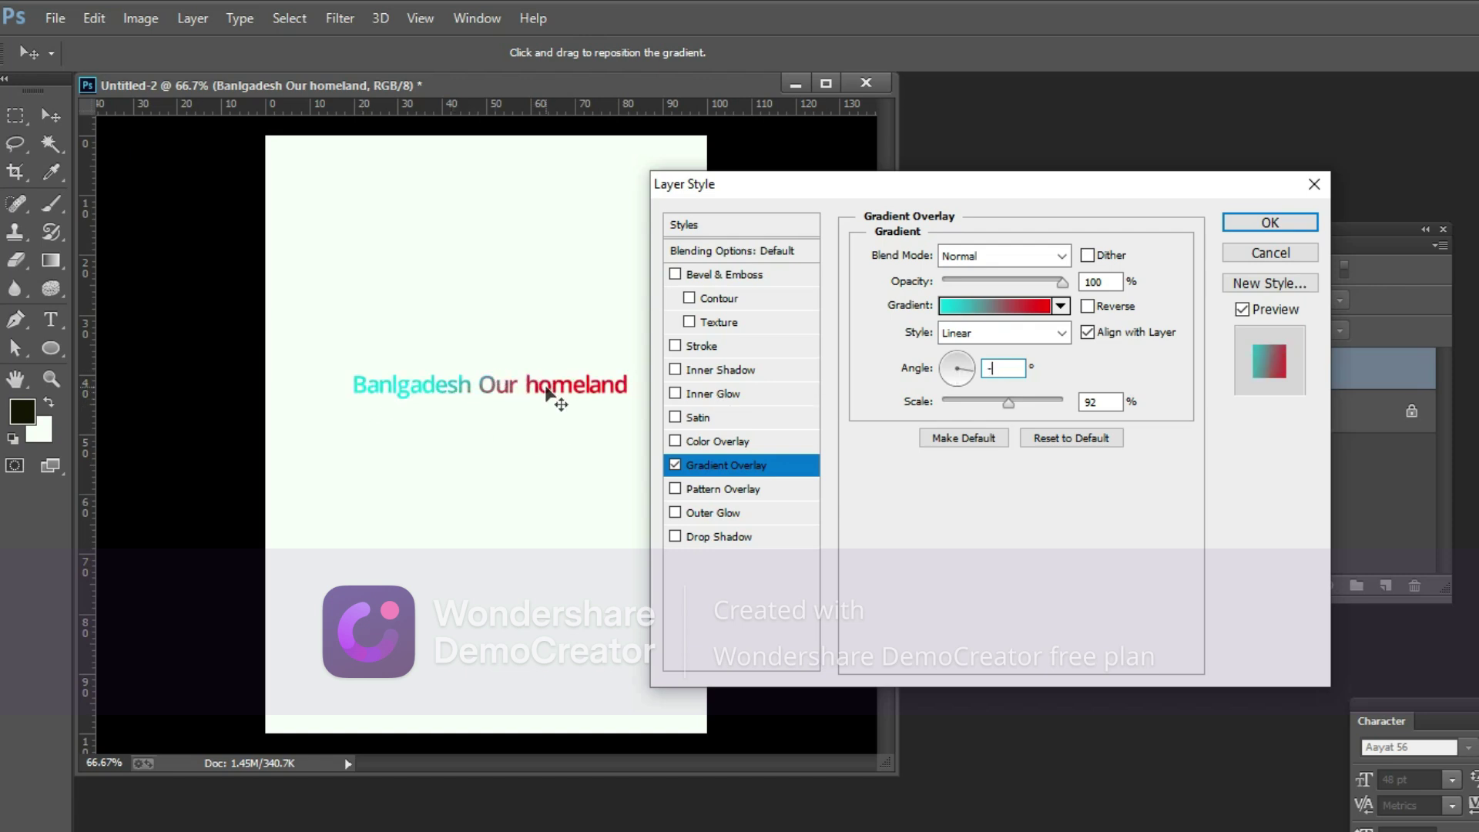
pyautogui.write('90')
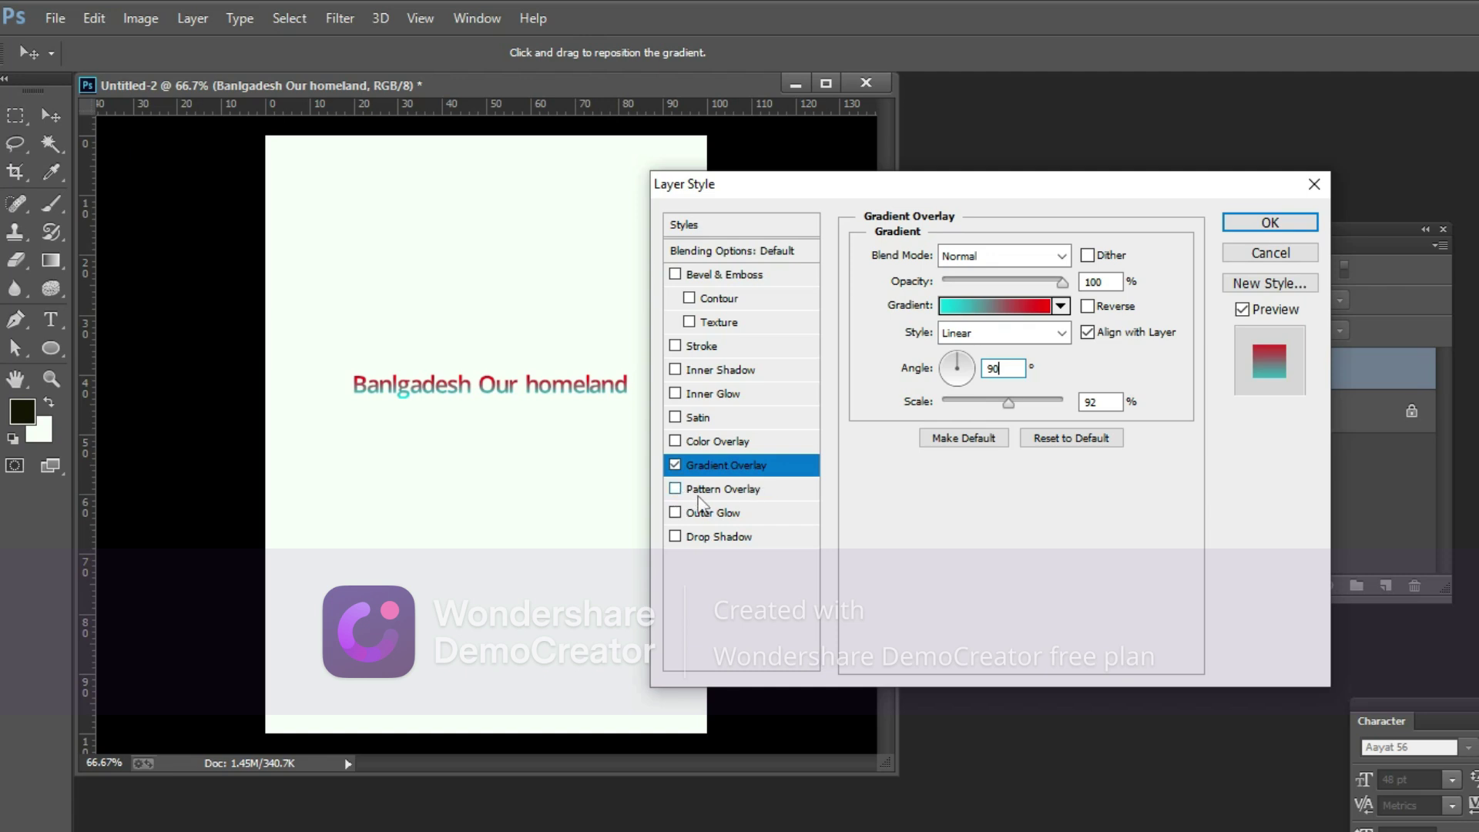
# Enable Pattern Overlay in Normal blend mode and turn off Gradient Overlay.
pyautogui.click(704, 493)
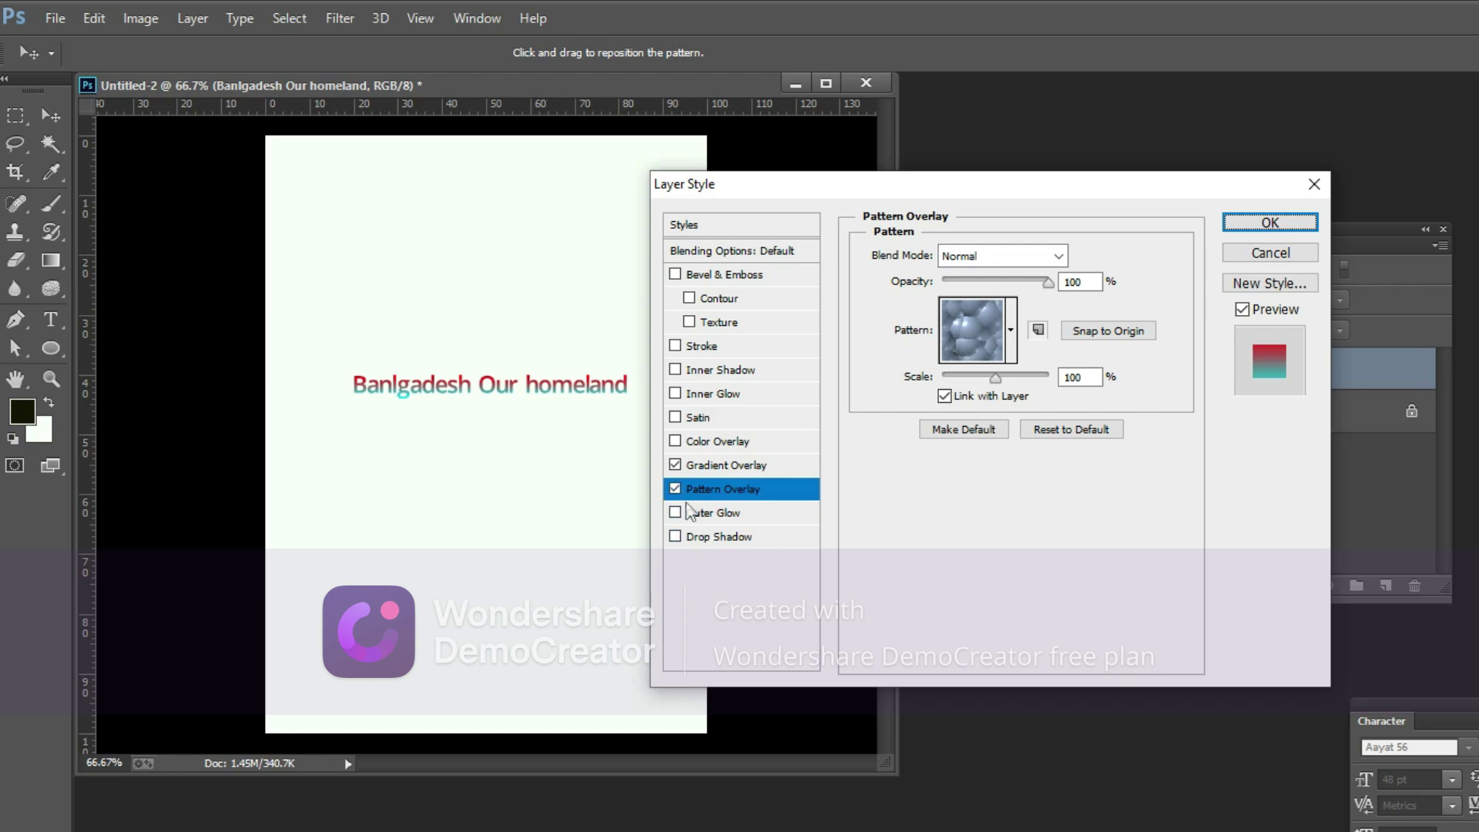
pyautogui.click(675, 466)
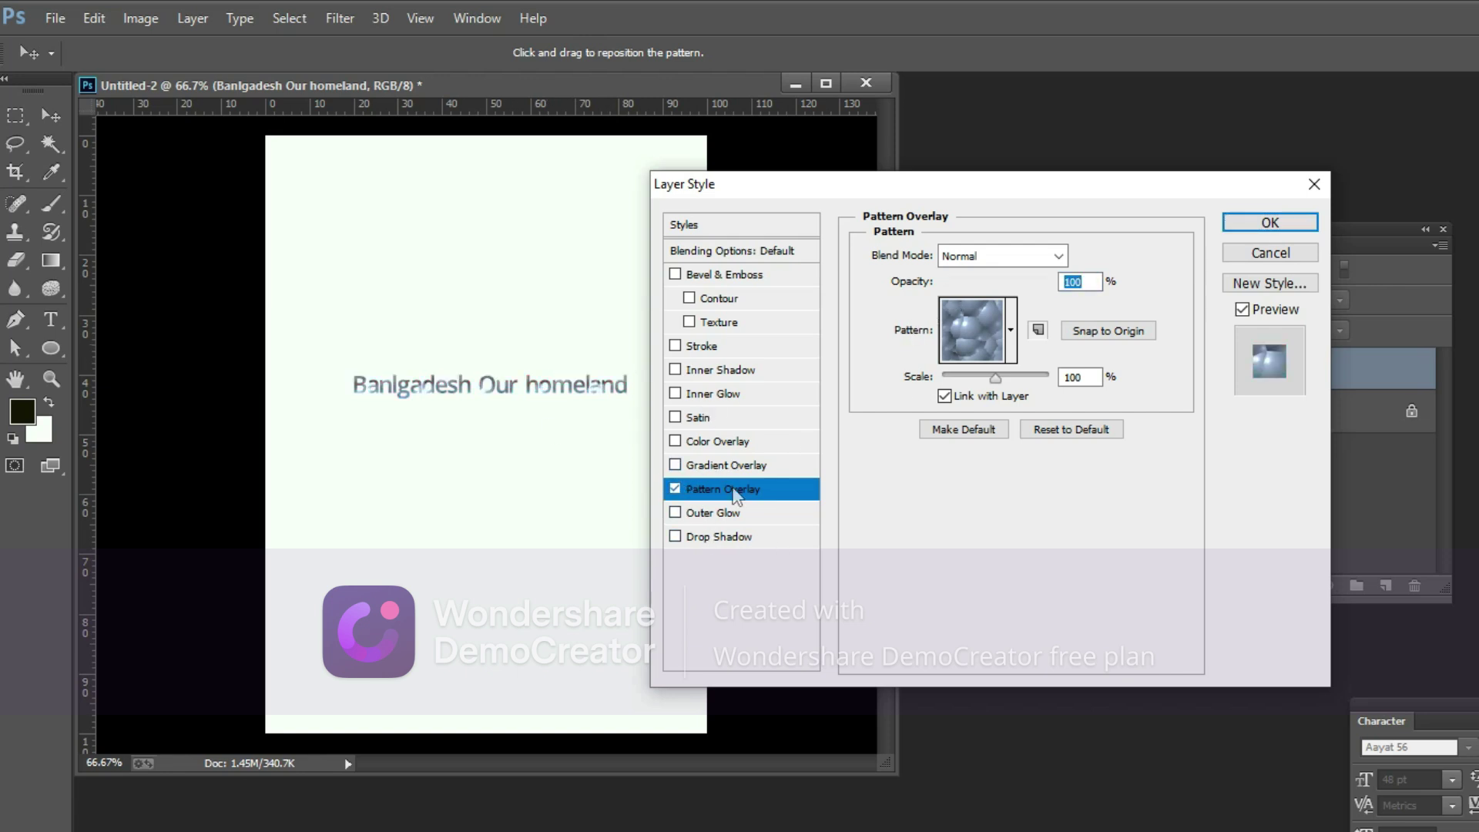
pyautogui.click(730, 466)
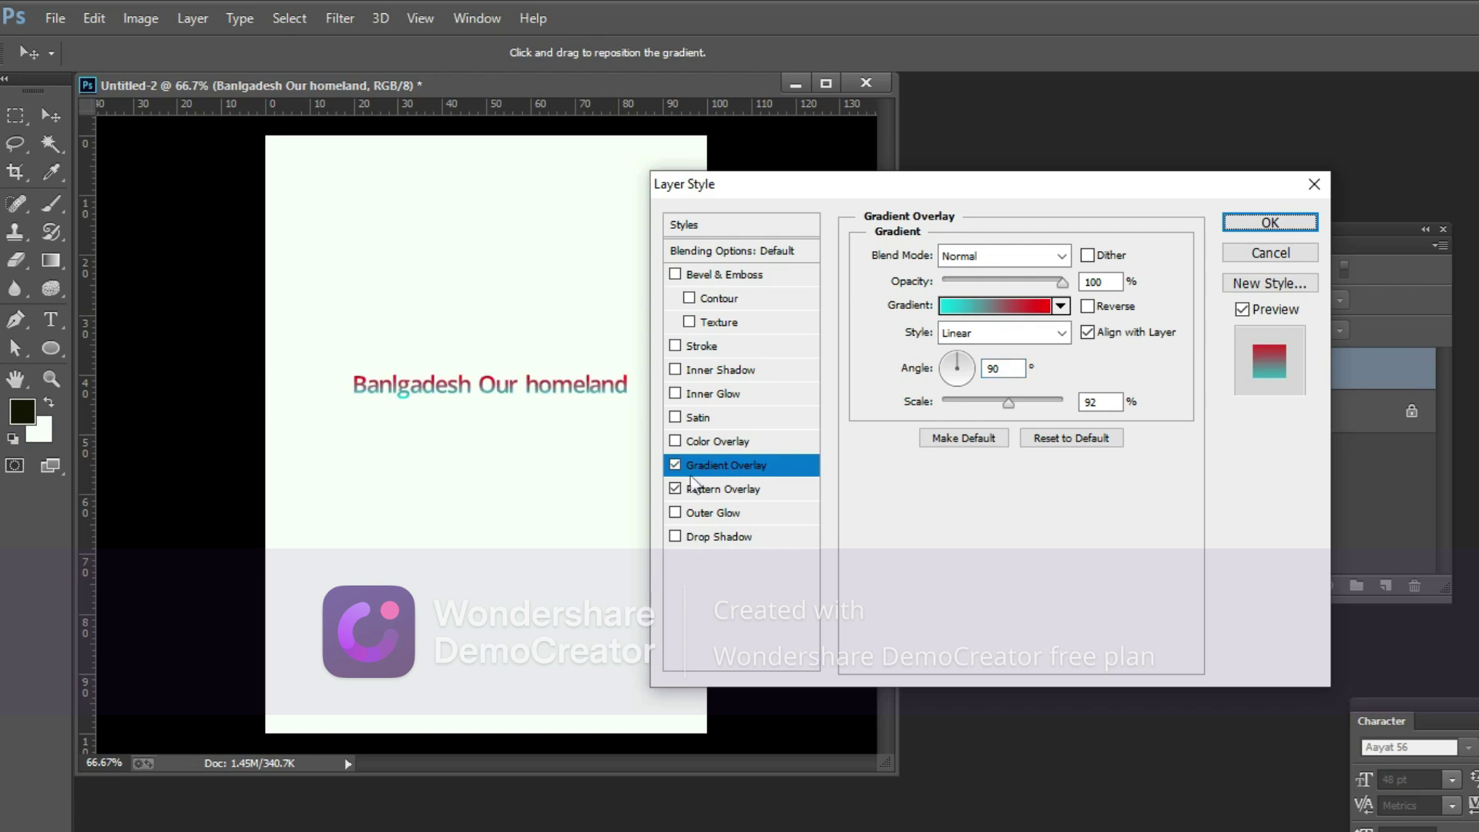
pyautogui.click(674, 465)
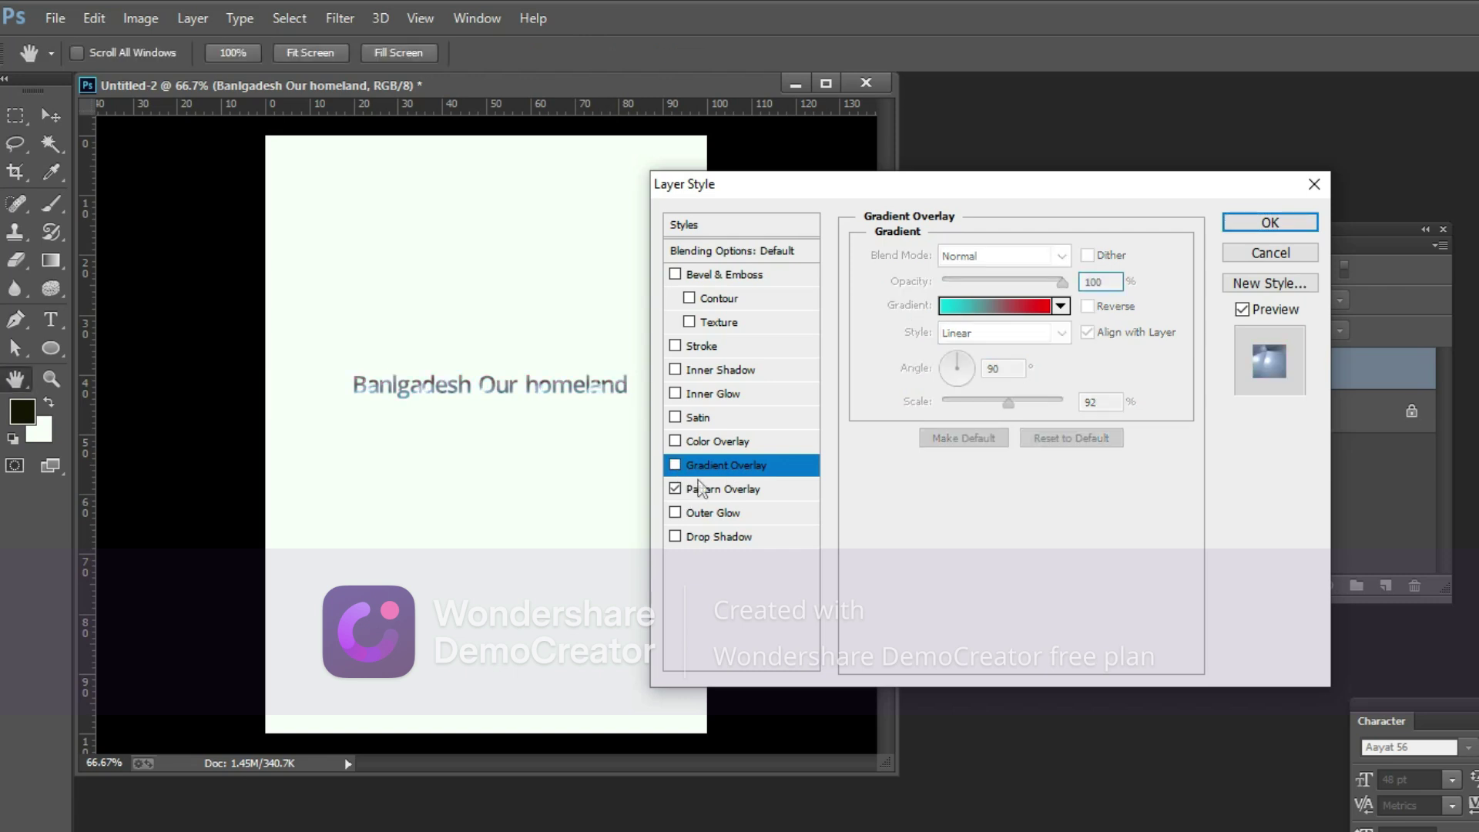
pyautogui.click(706, 490)
pyautogui.click(1011, 258)
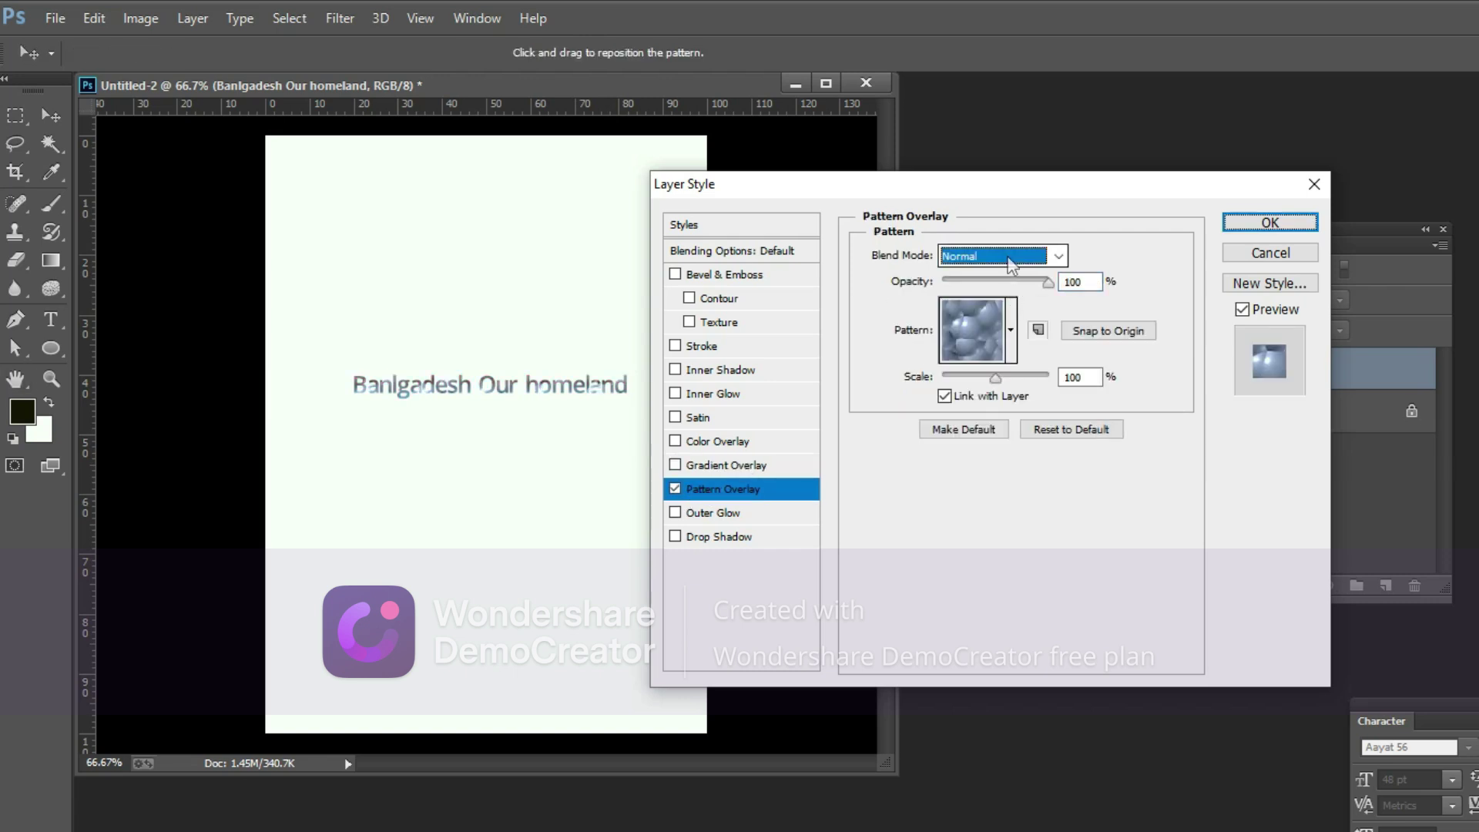
pyautogui.click(1009, 259)
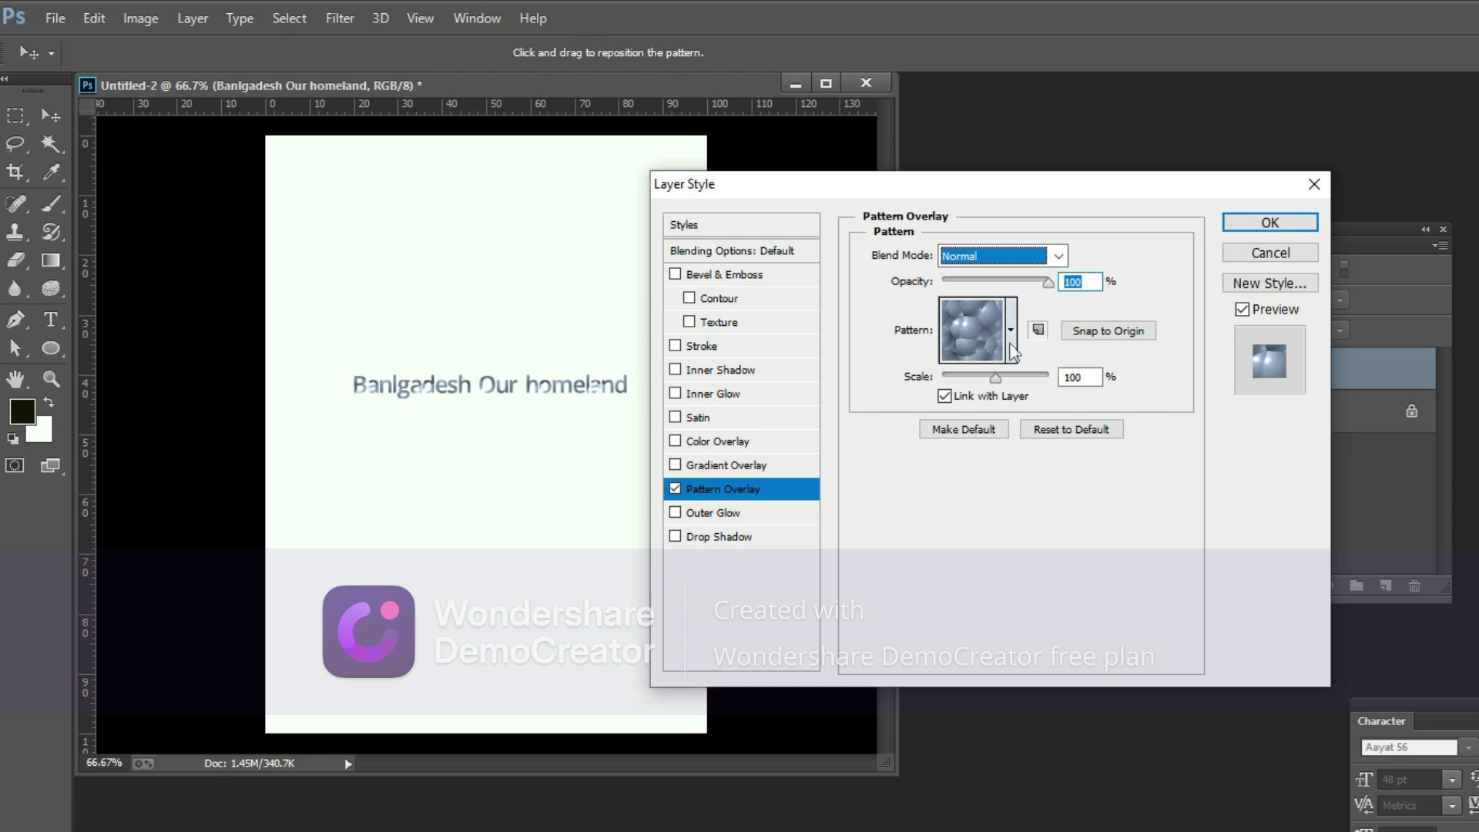
# Choose the rainbow swatch from the Pattern picker after trying other patterns.
pyautogui.click(1011, 330)
pyautogui.click(905, 396)
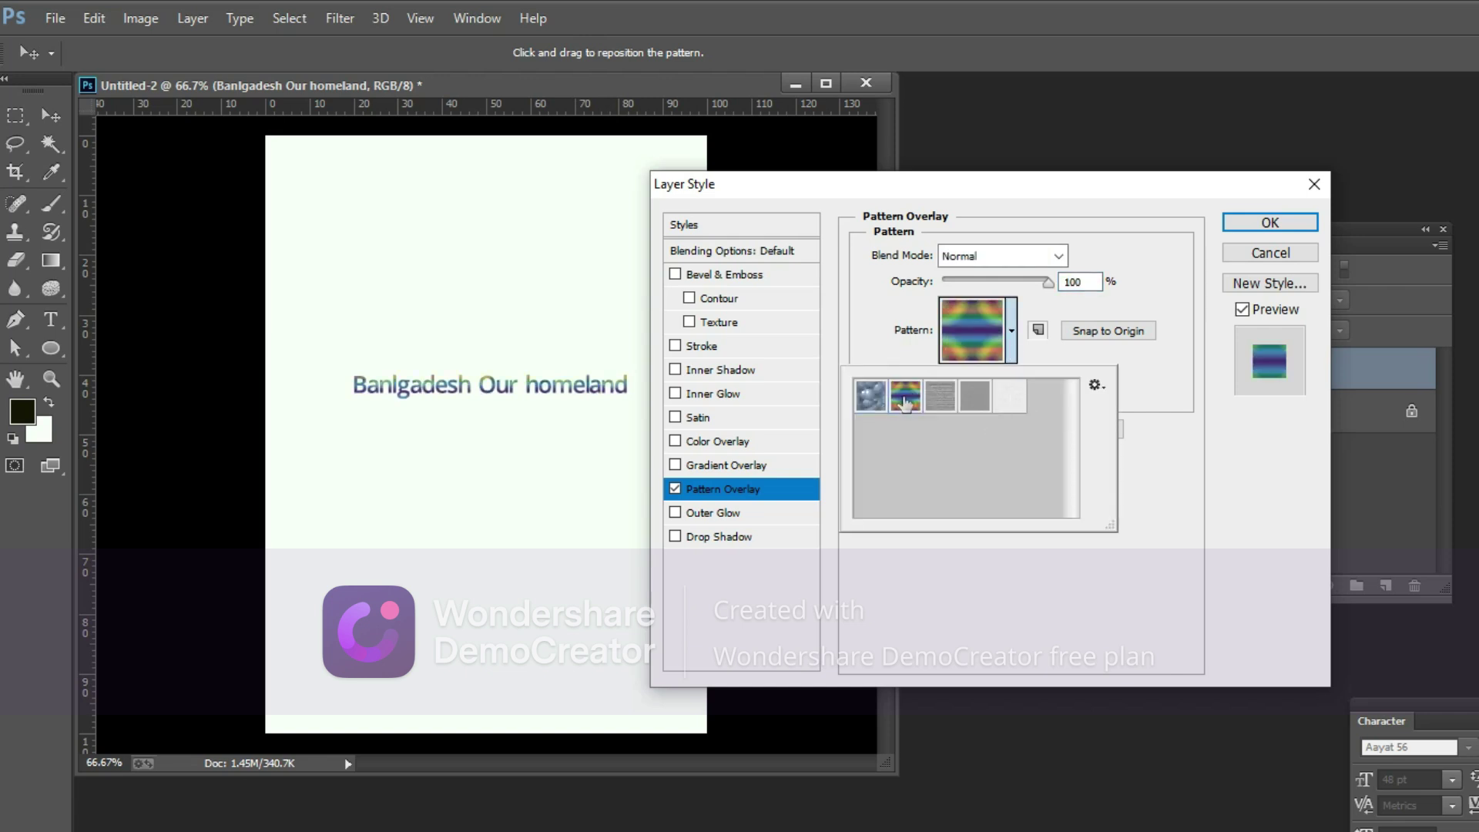
pyautogui.click(975, 395)
pyautogui.click(939, 395)
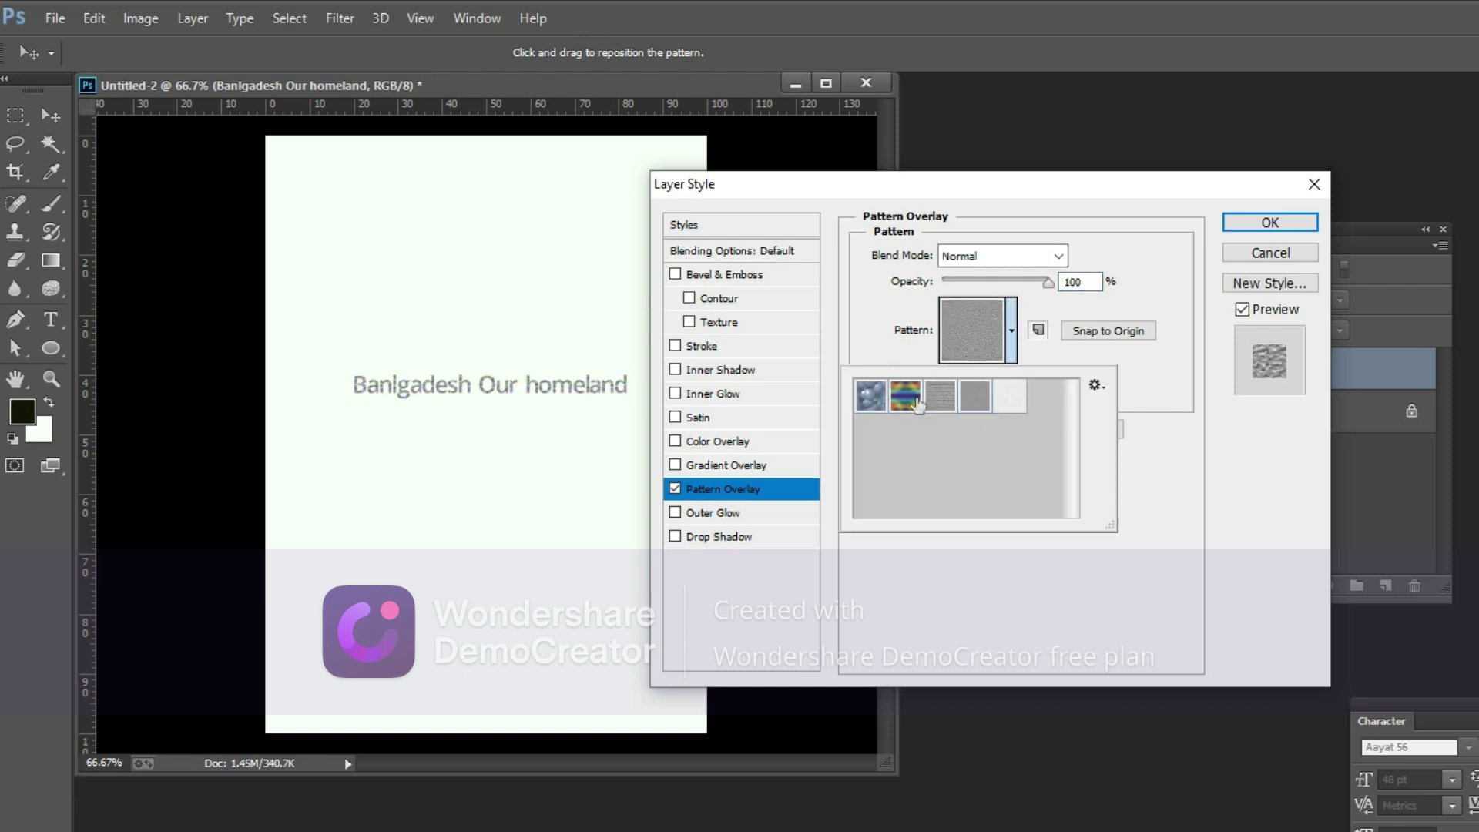
pyautogui.click(871, 398)
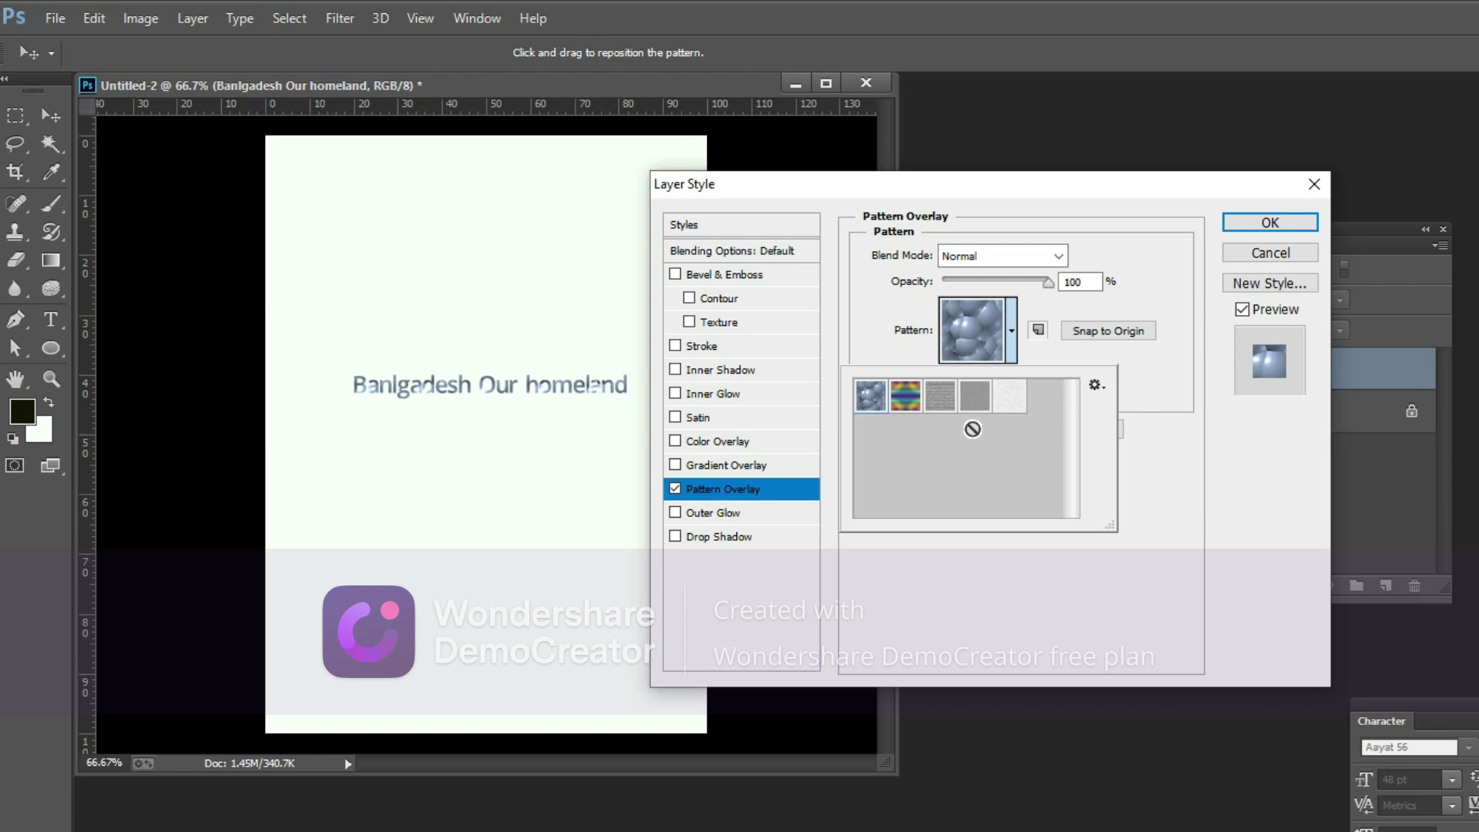
pyautogui.click(905, 401)
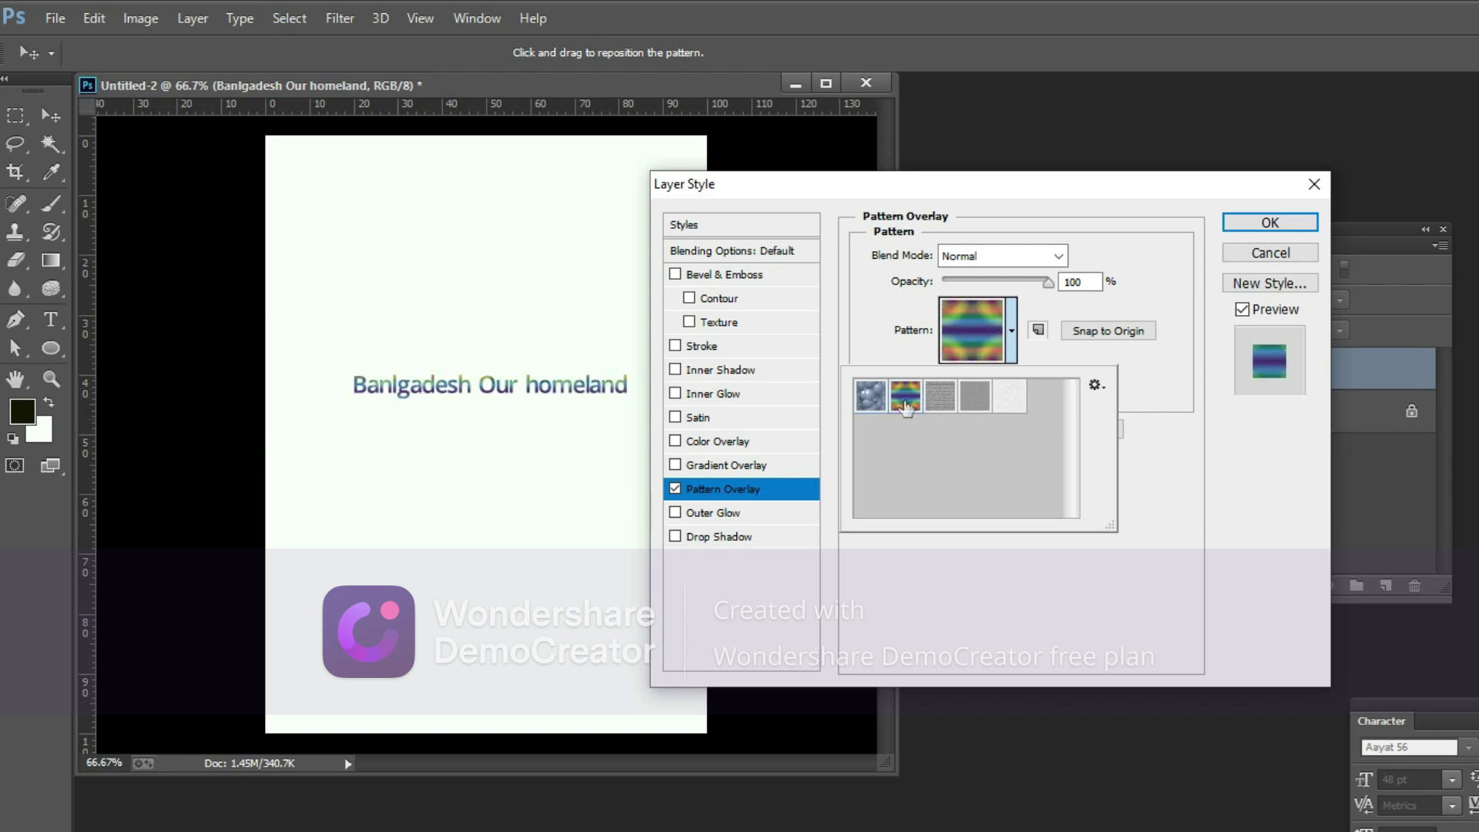
pyautogui.click(1015, 328)
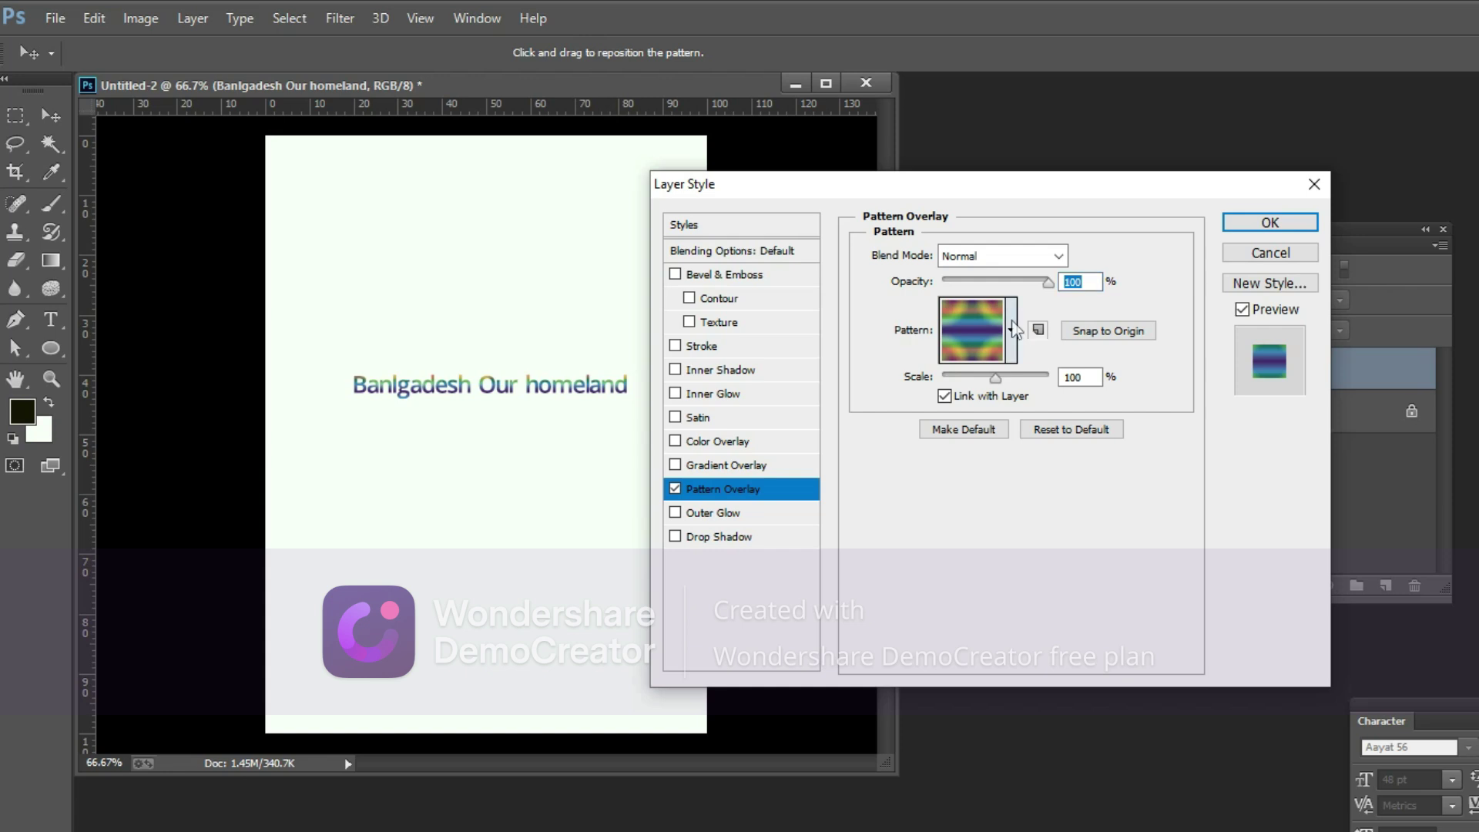
# Replace the current pattern library with the Patterns 2 set.
pyautogui.click(1011, 329)
pyautogui.click(1095, 385)
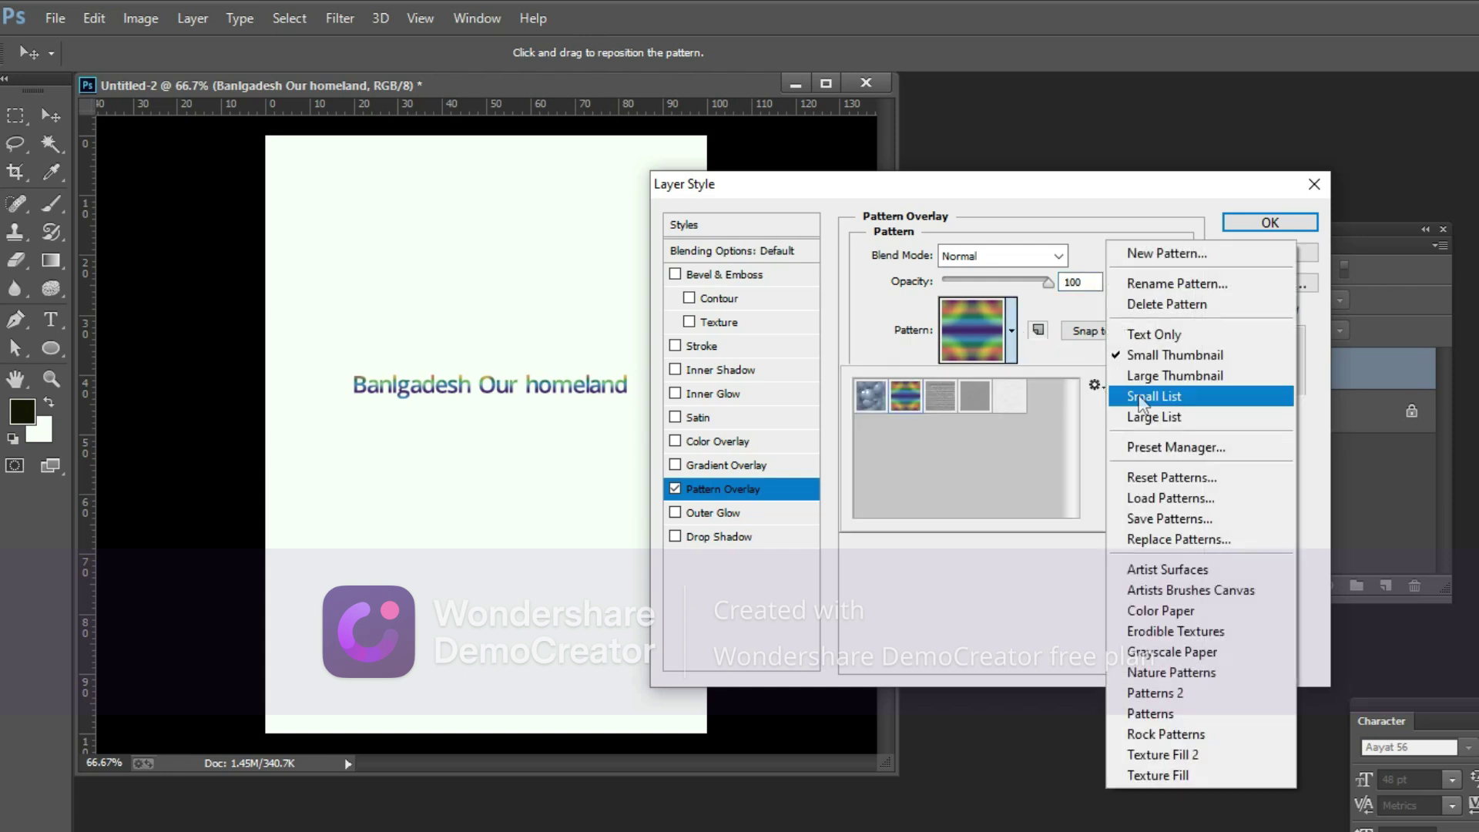
pyautogui.click(1172, 693)
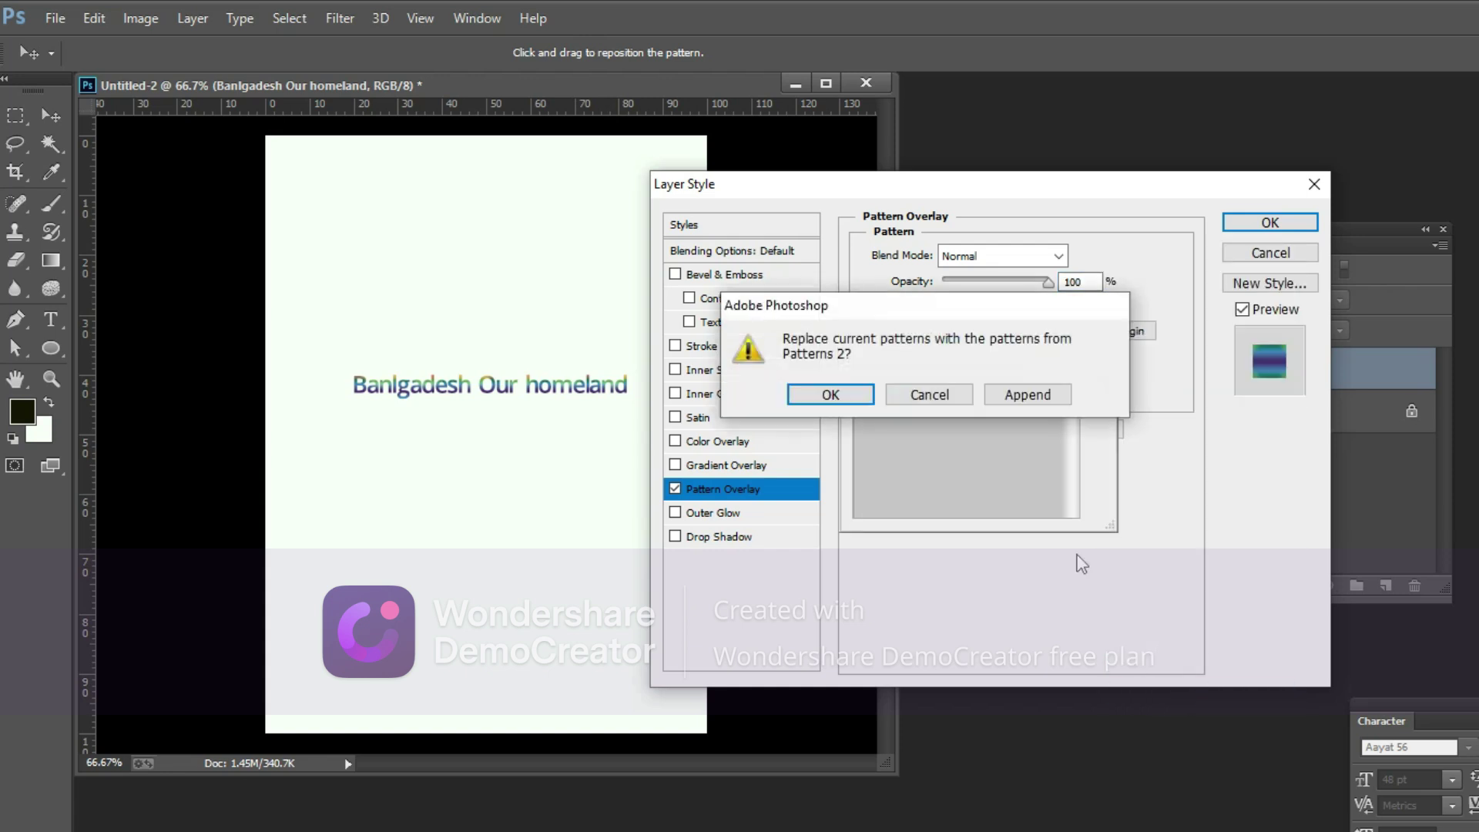
pyautogui.click(838, 400)
# Try several Patterns 2 swatches, settle on the grey streaked pattern, and apply the overlay.
pyautogui.click(940, 396)
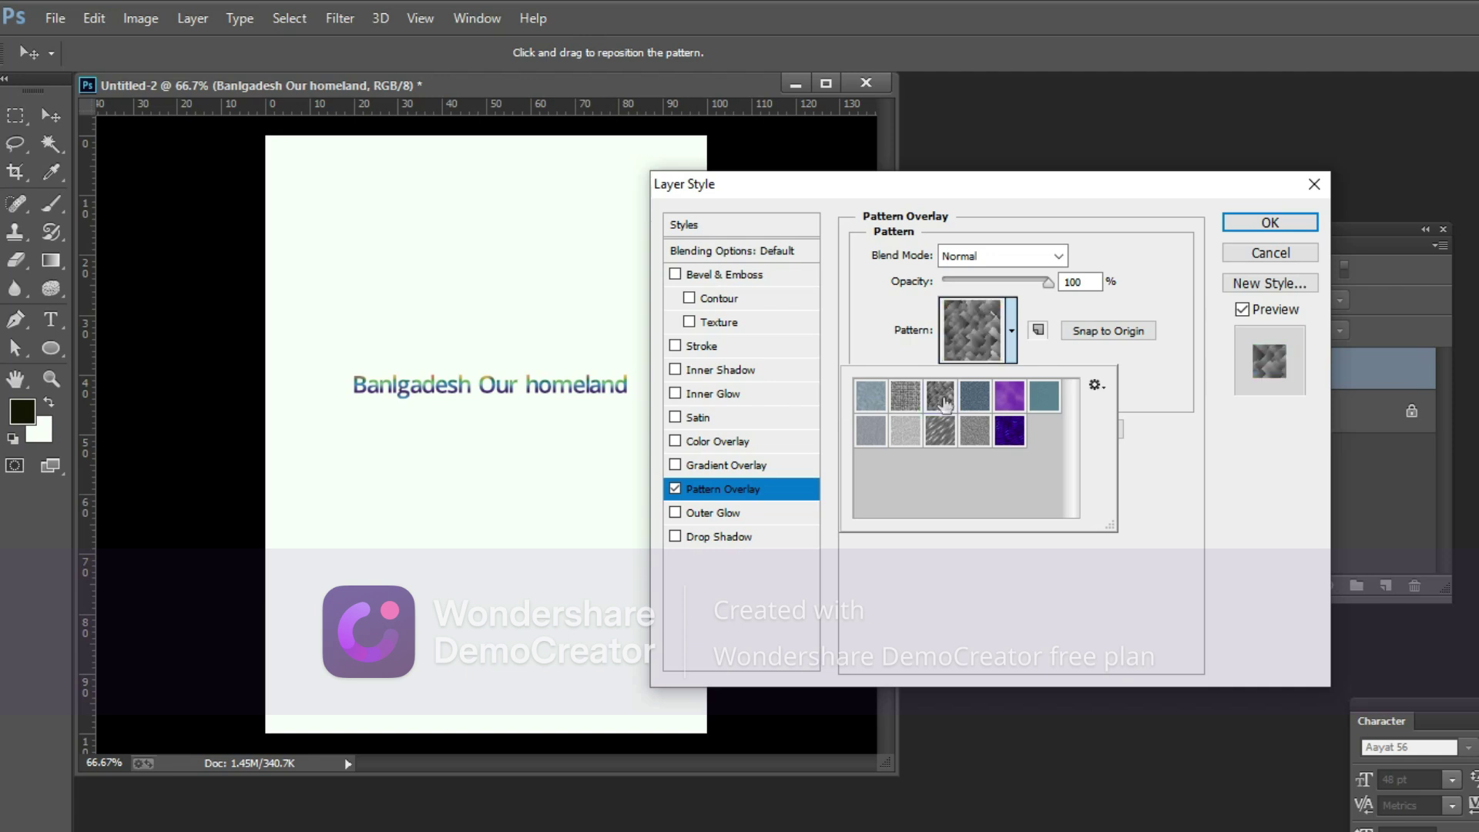
pyautogui.click(942, 433)
pyautogui.click(973, 431)
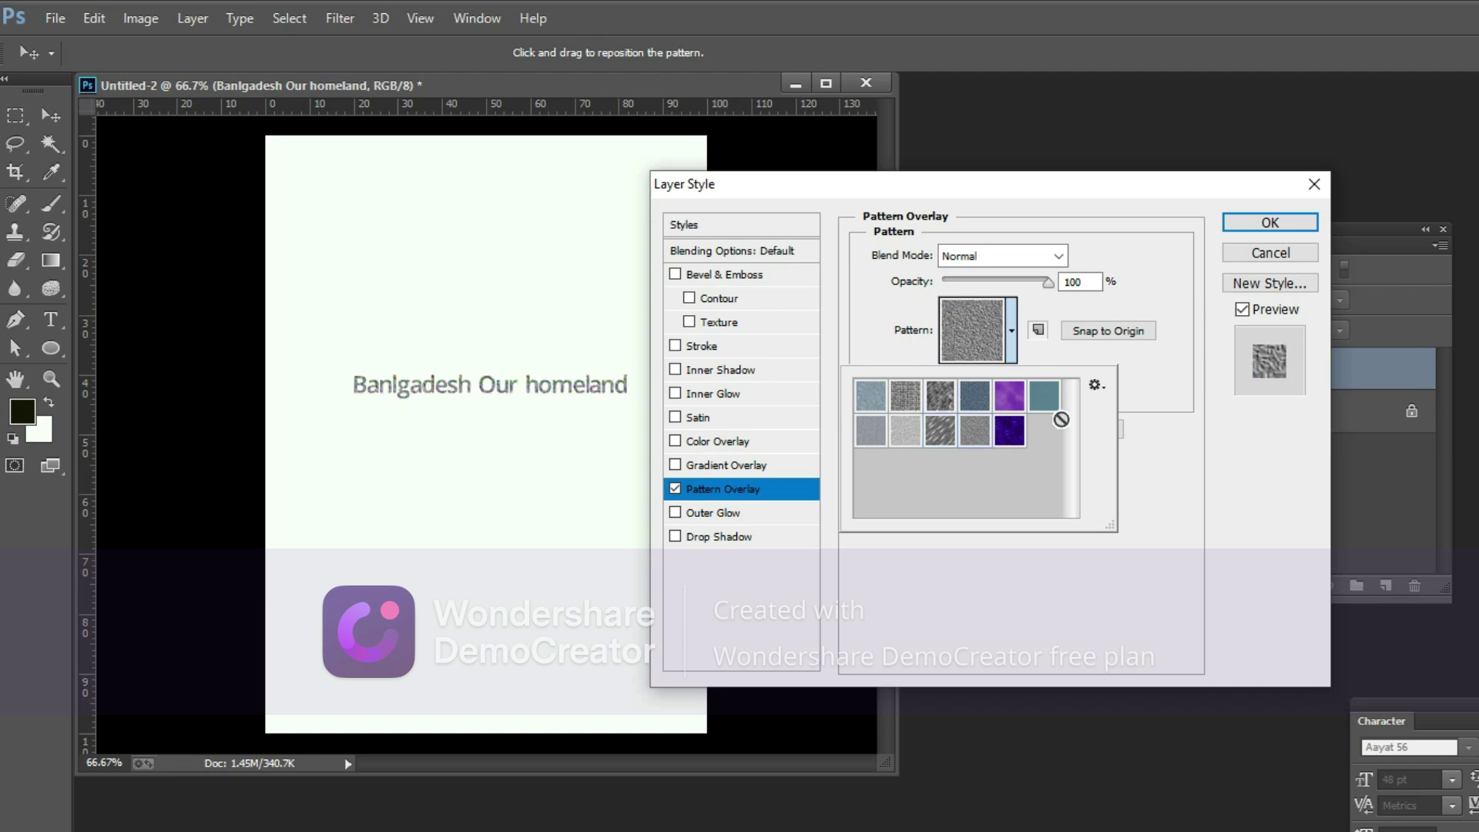
pyautogui.click(1009, 433)
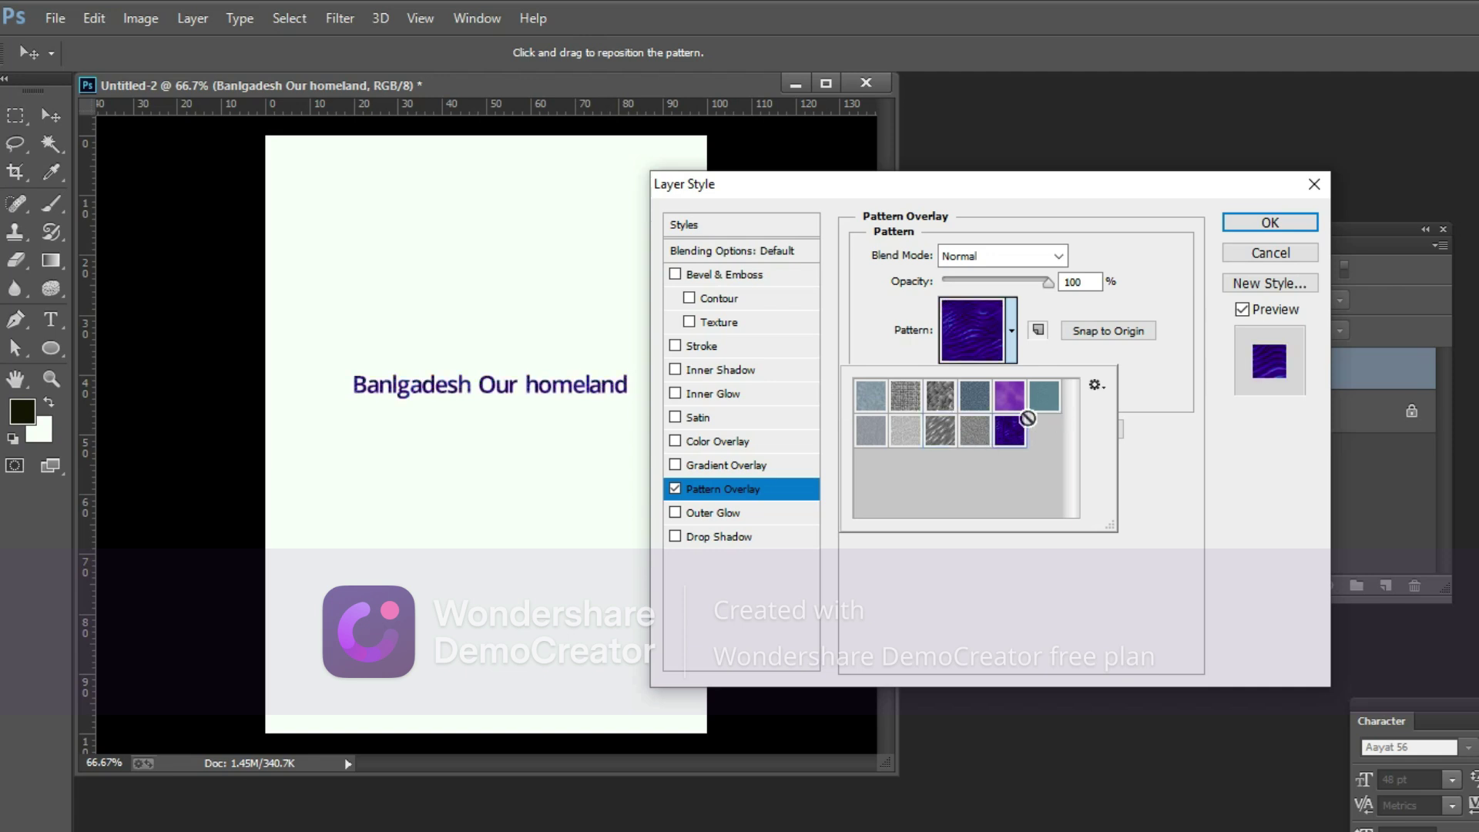
pyautogui.click(1013, 398)
pyautogui.click(912, 432)
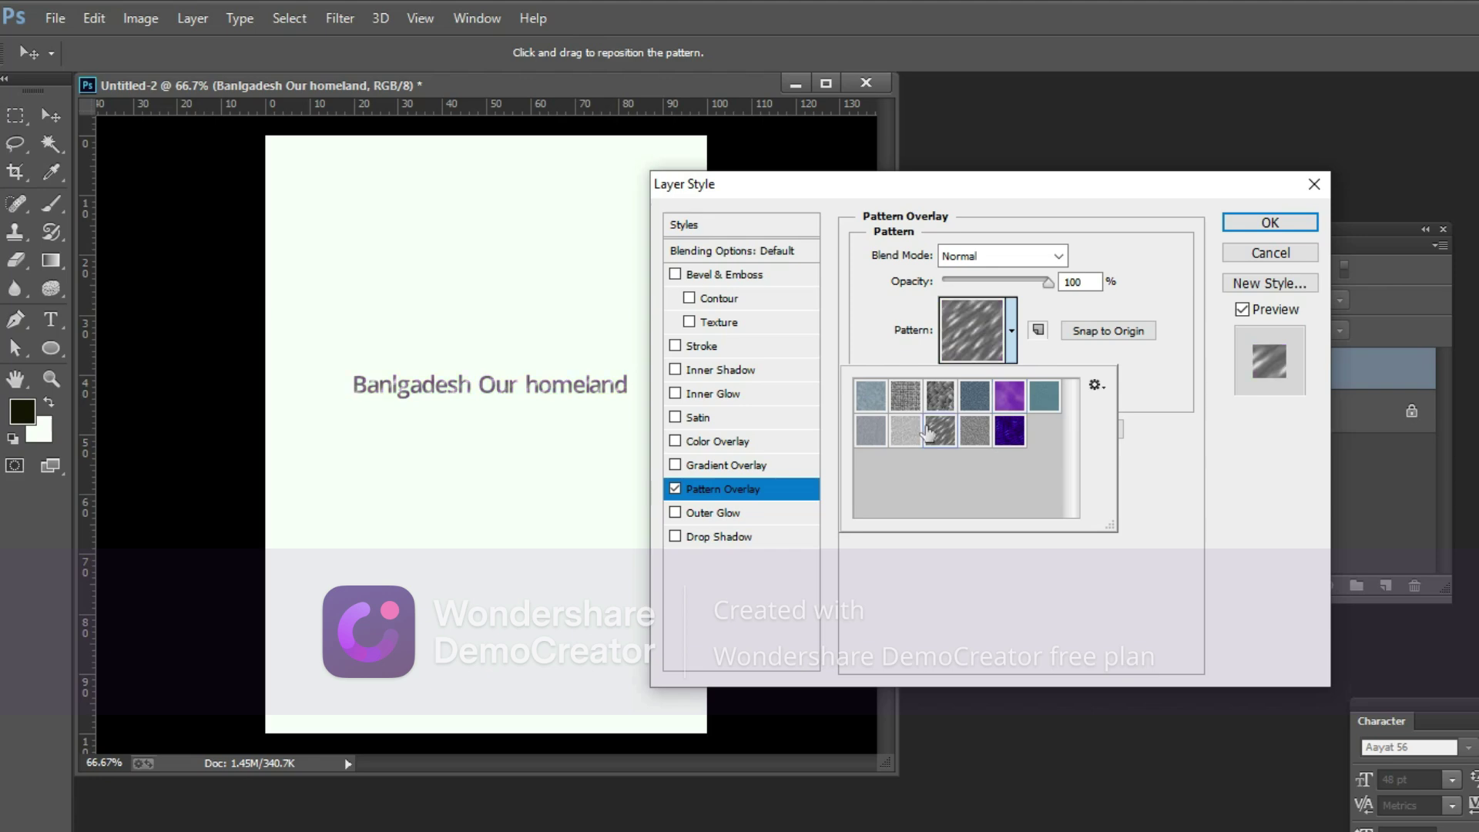
pyautogui.click(940, 396)
pyautogui.click(1270, 223)
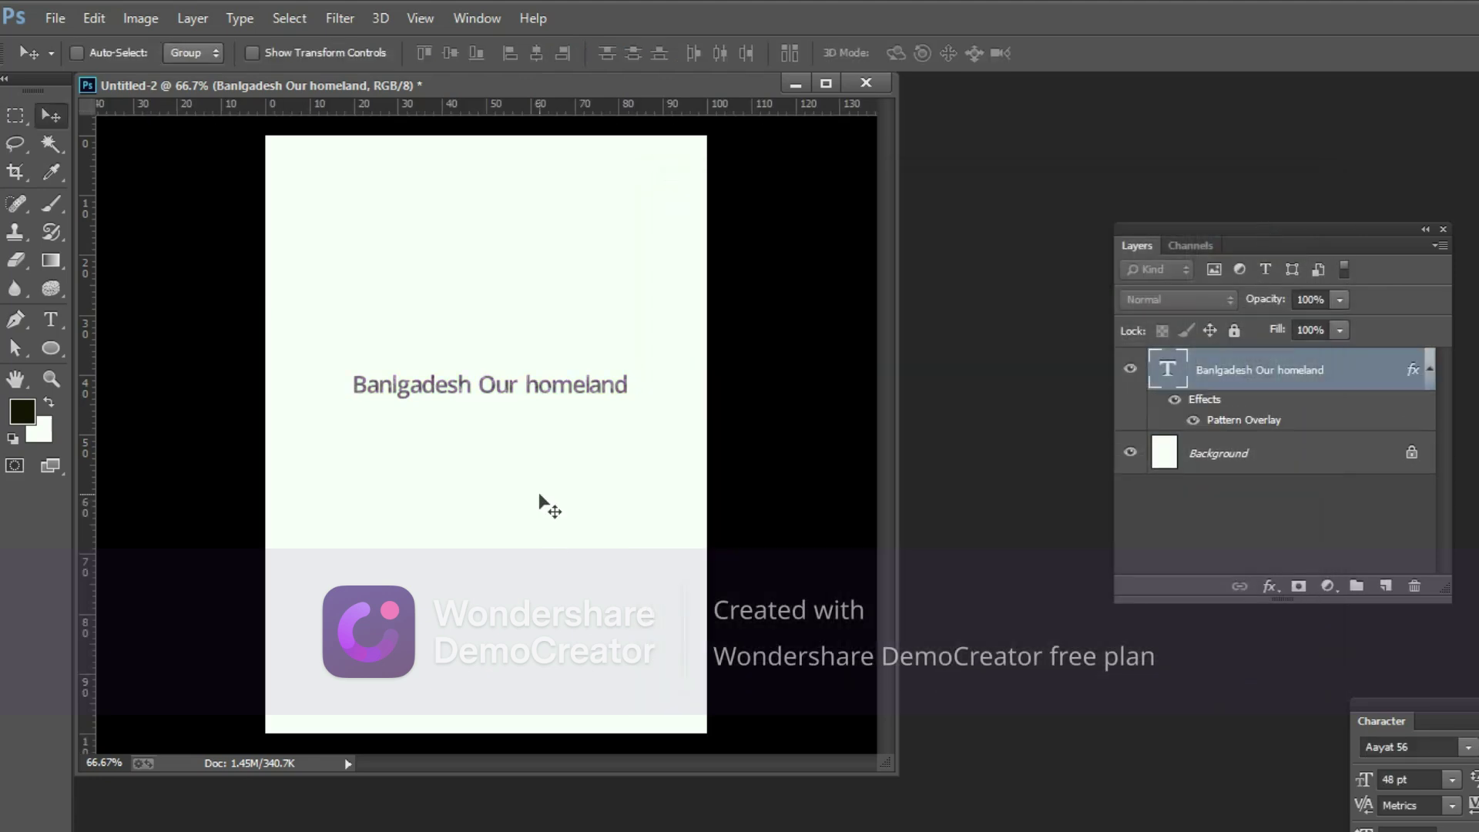
# Zoom in on the patterned text and reopen its Pattern Overlay settings from the fx menu.
pyautogui.hotkey('ctrl', '+')
pyautogui.hotkey('ctrl', '+')
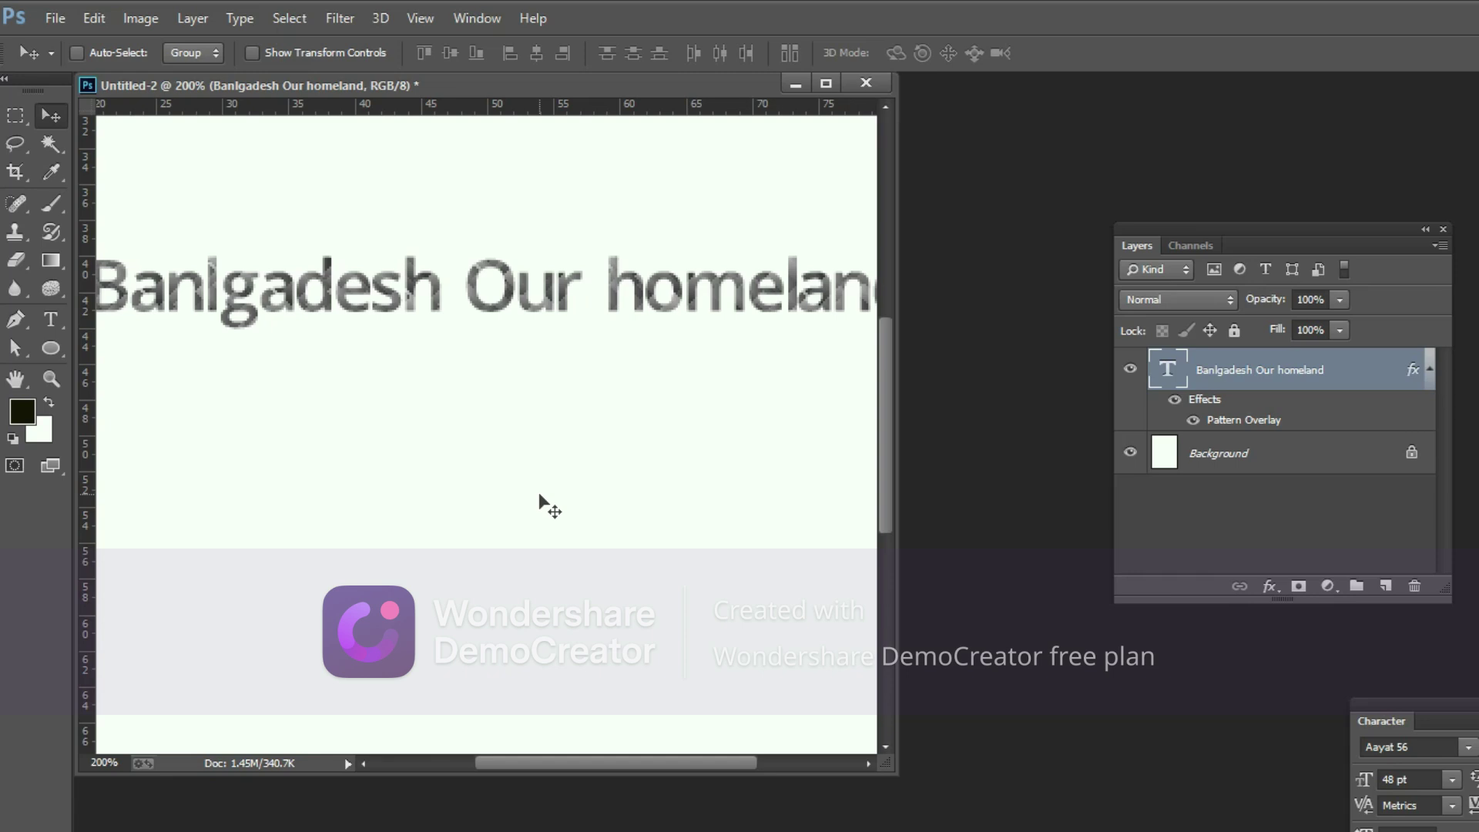
pyautogui.hotkey('ctrl', '-')
pyautogui.hotkey('ctrl', '+')
pyautogui.click(1269, 586)
pyautogui.click(1314, 516)
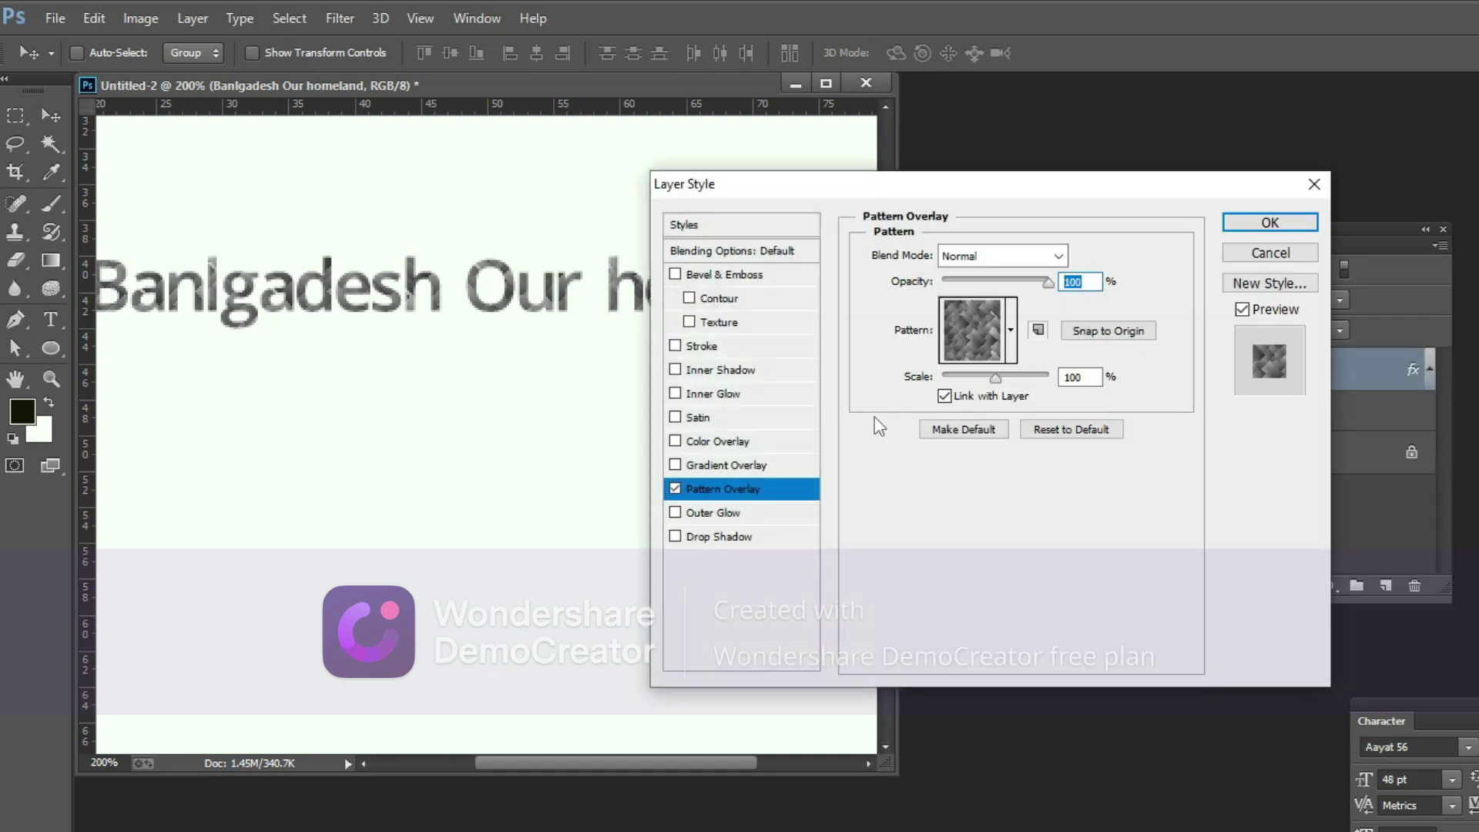
# Experiment with a wider-spread outer glow on the text, then cancel those changes.
pyautogui.click(675, 489)
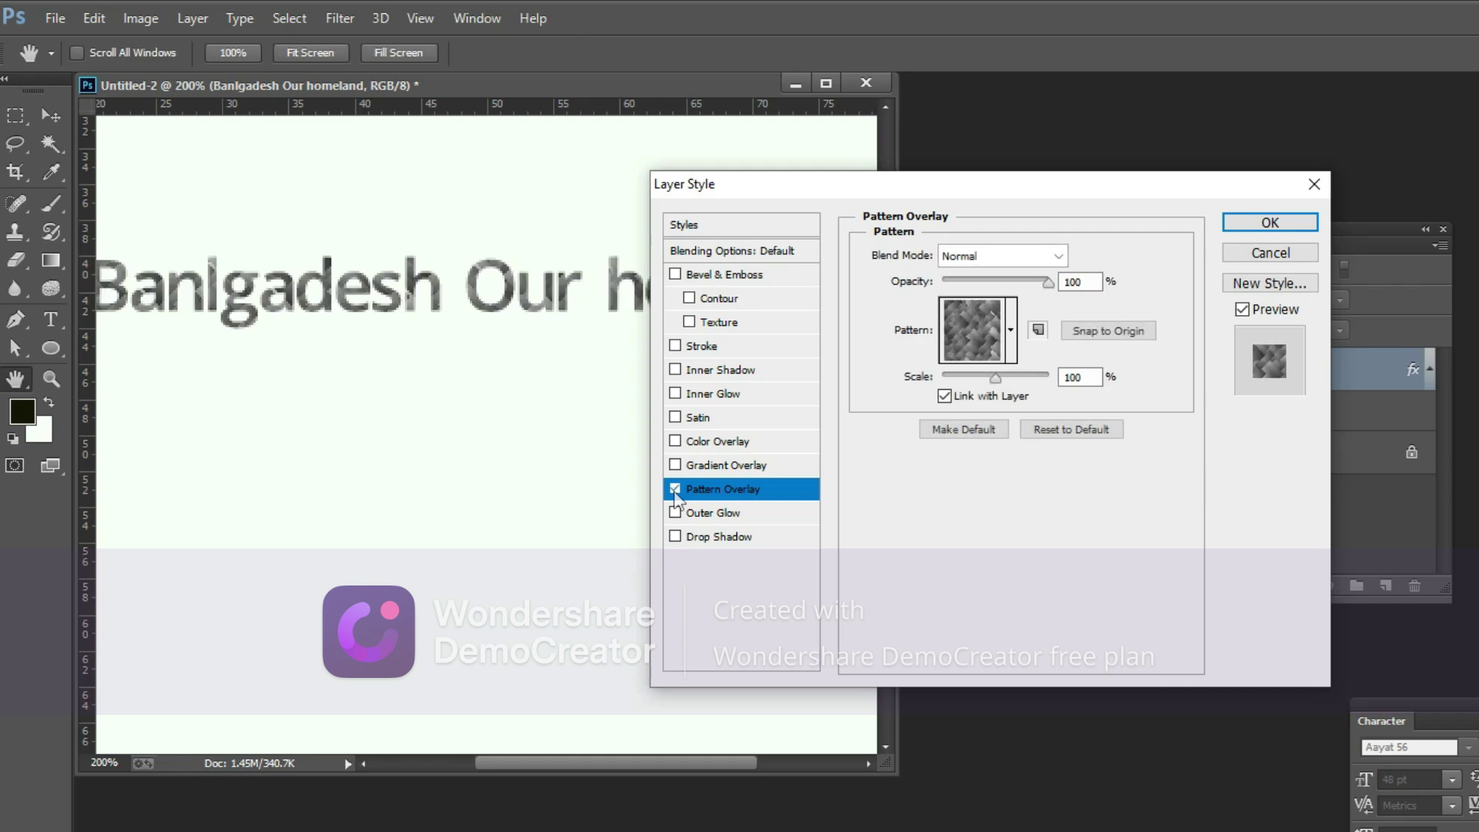
pyautogui.click(706, 517)
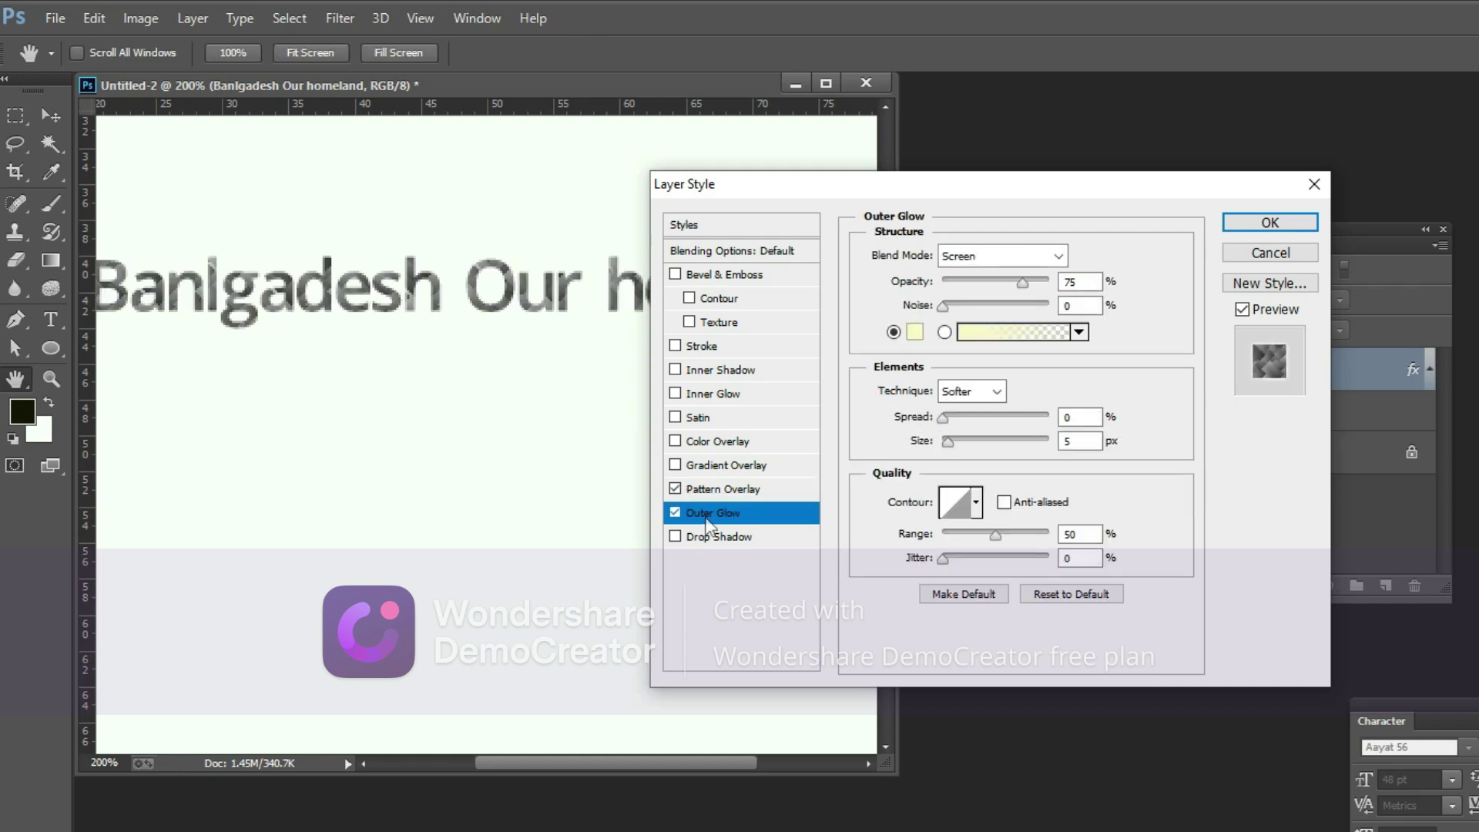
pyautogui.click(676, 489)
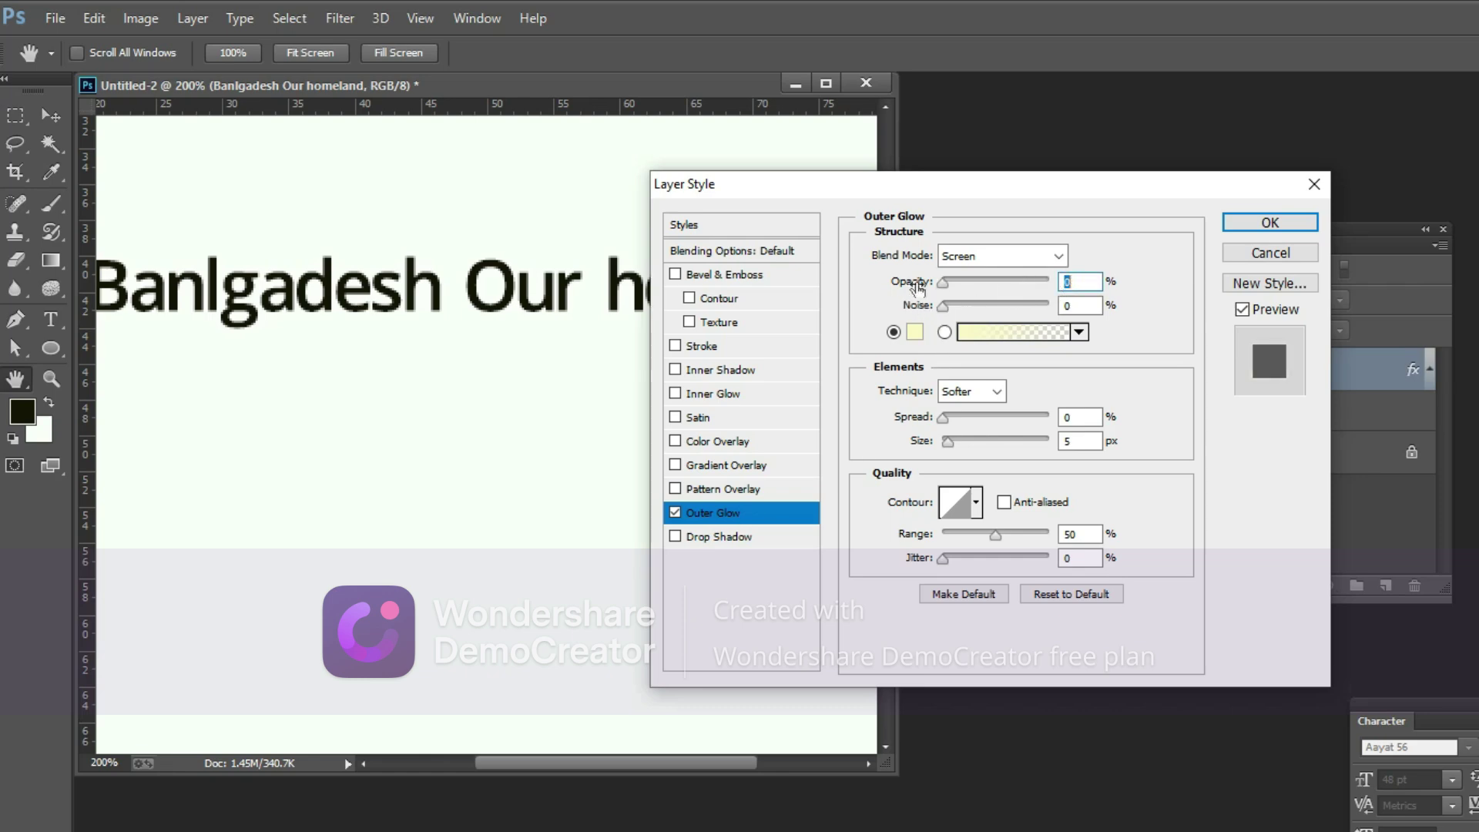
pyautogui.write('0')
pyautogui.moveTo(944, 418); pyautogui.dragTo(999, 457)
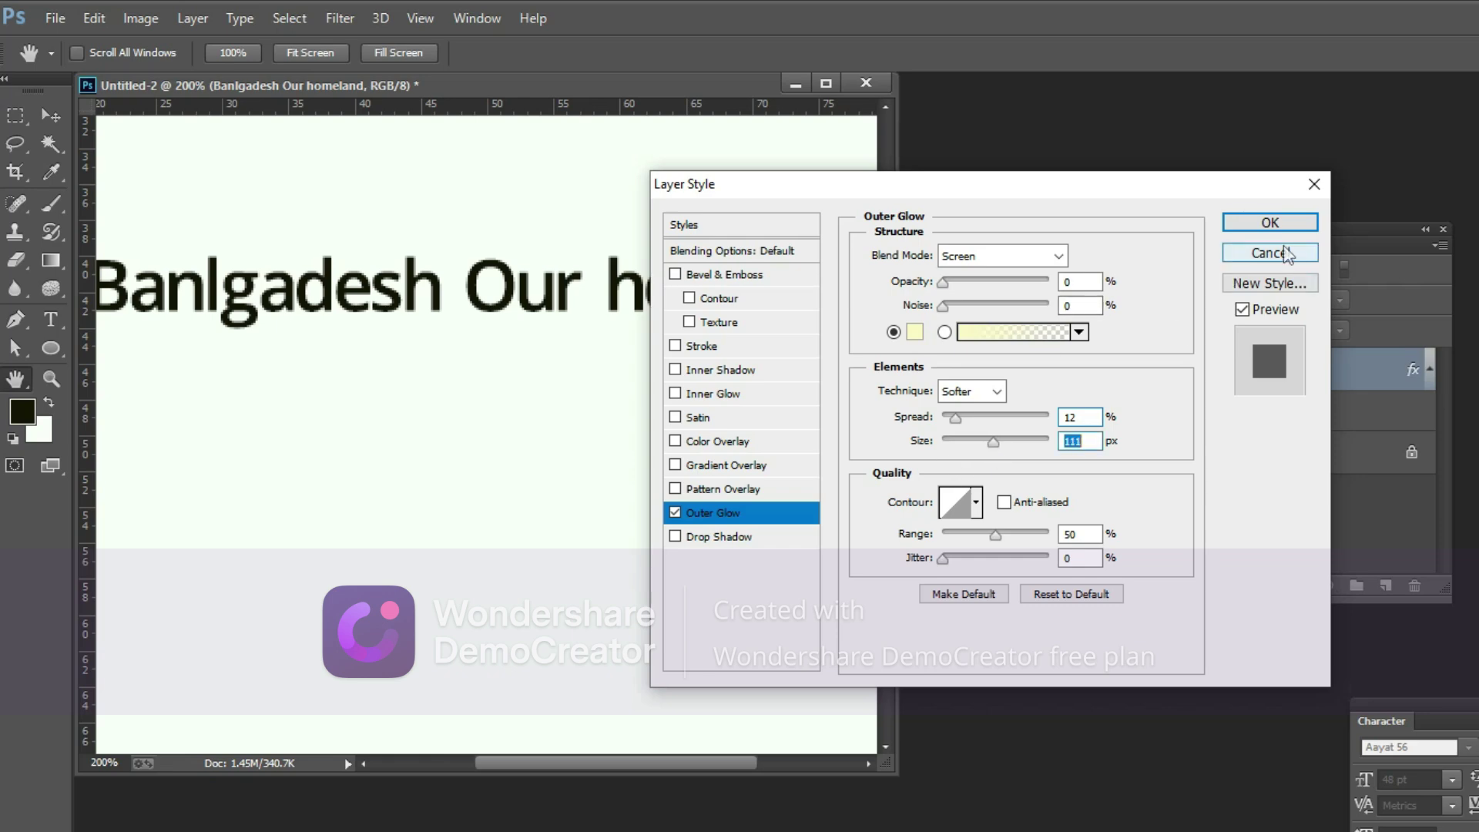
pyautogui.click(1285, 252)
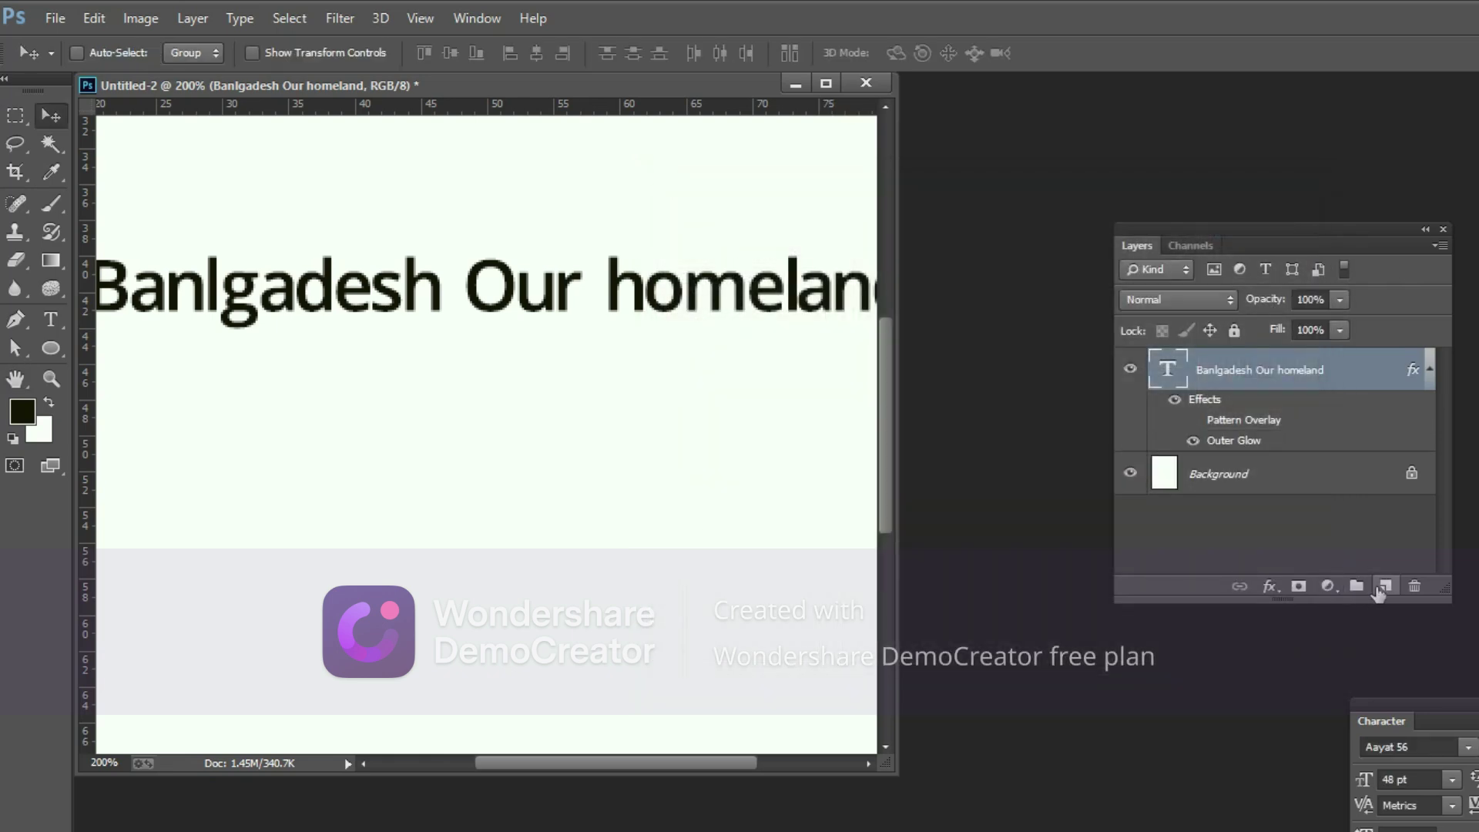
# Add a new empty layer and drag it beneath the text layer.
pyautogui.click(1382, 587)
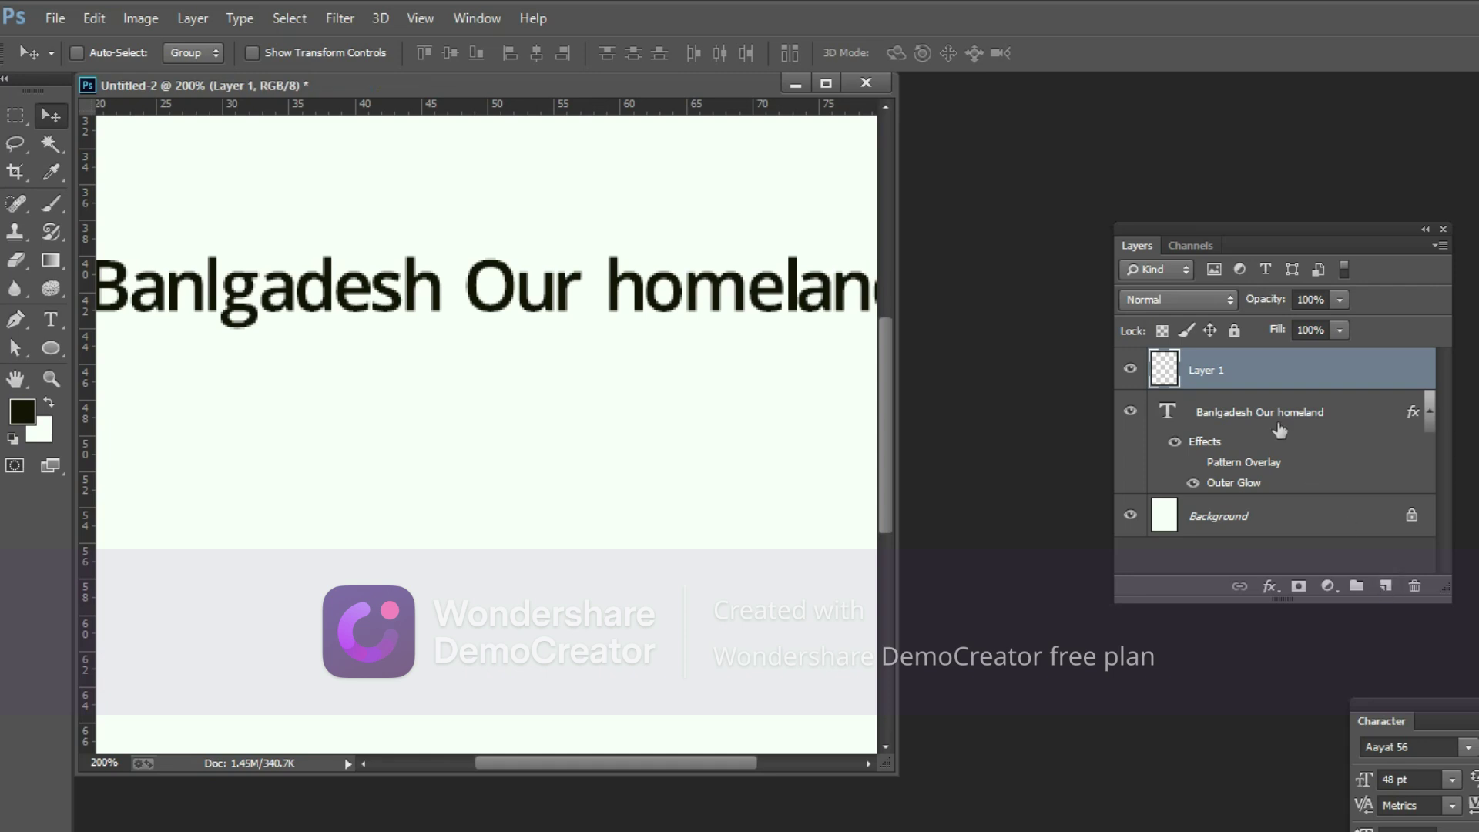
pyautogui.moveTo(1280, 429)
pyautogui.mouseDown()
pyautogui.moveTo(1254, 426)
pyautogui.moveTo(1263, 495)
pyautogui.mouseUp()
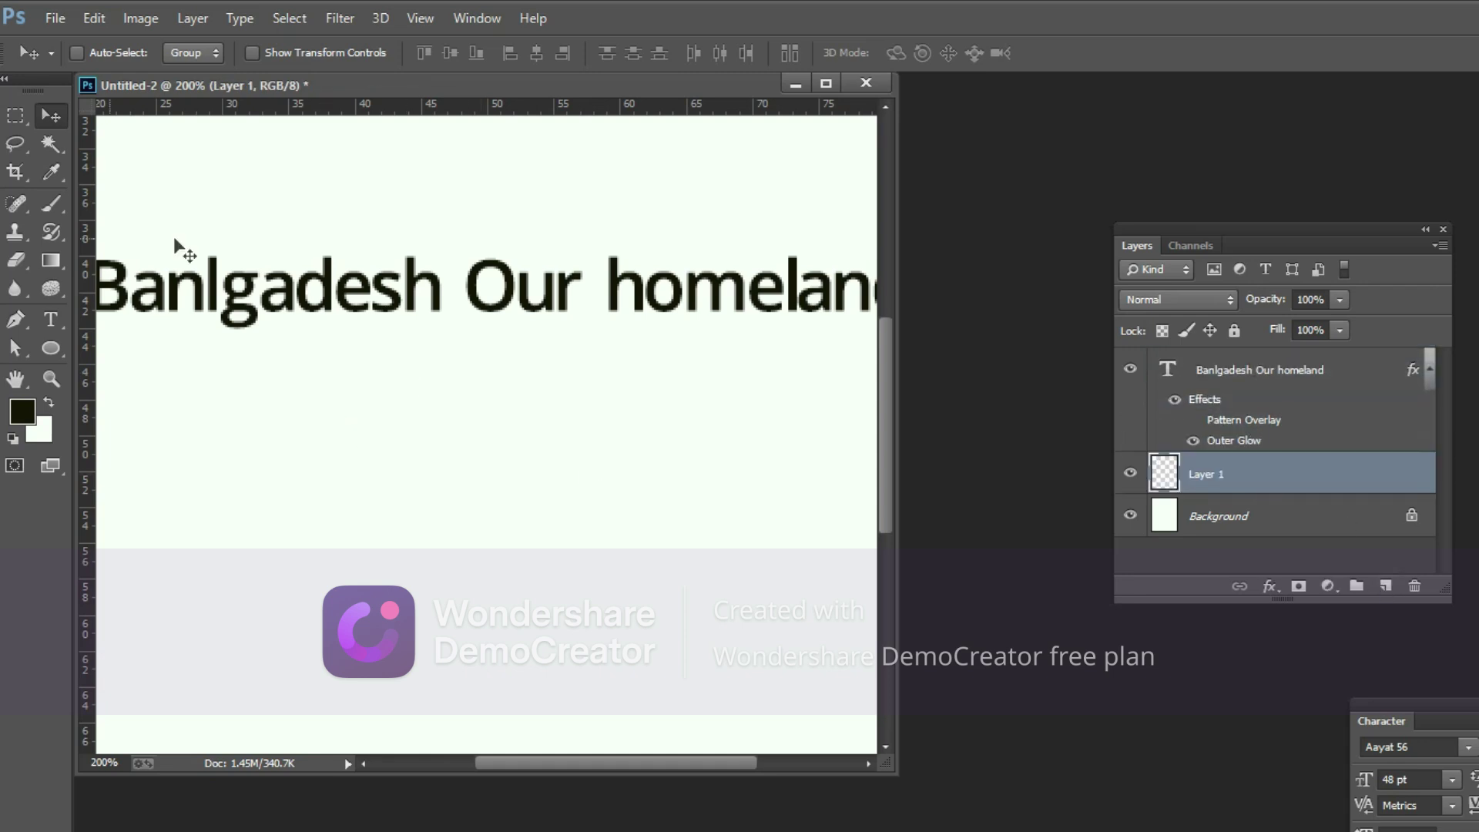
pyautogui.click(21, 414)
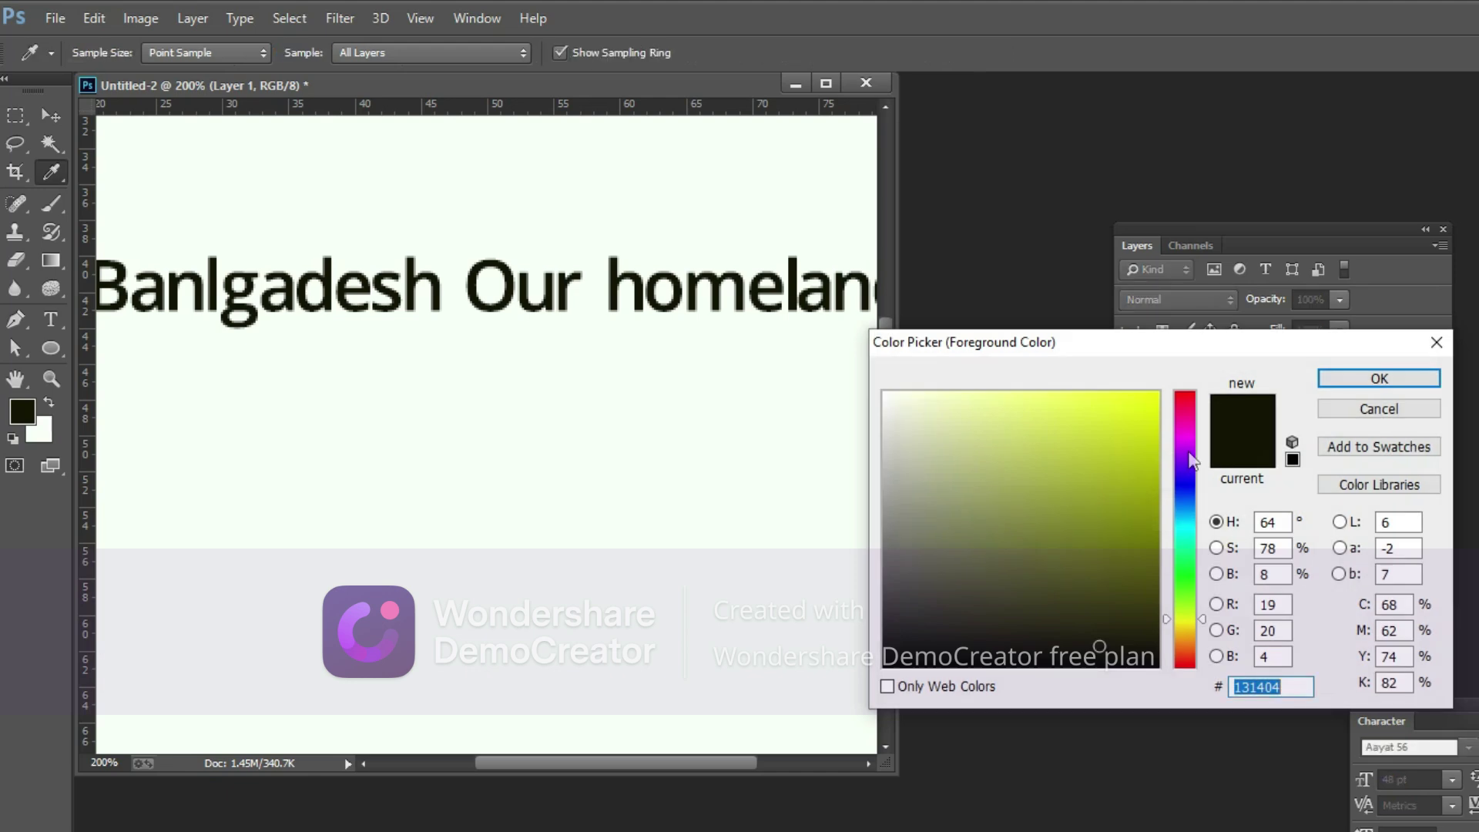
# Set the foreground colour to CMYK 100/0/100/0 green and fill Layer 1 with it.
pyautogui.click(1391, 603)
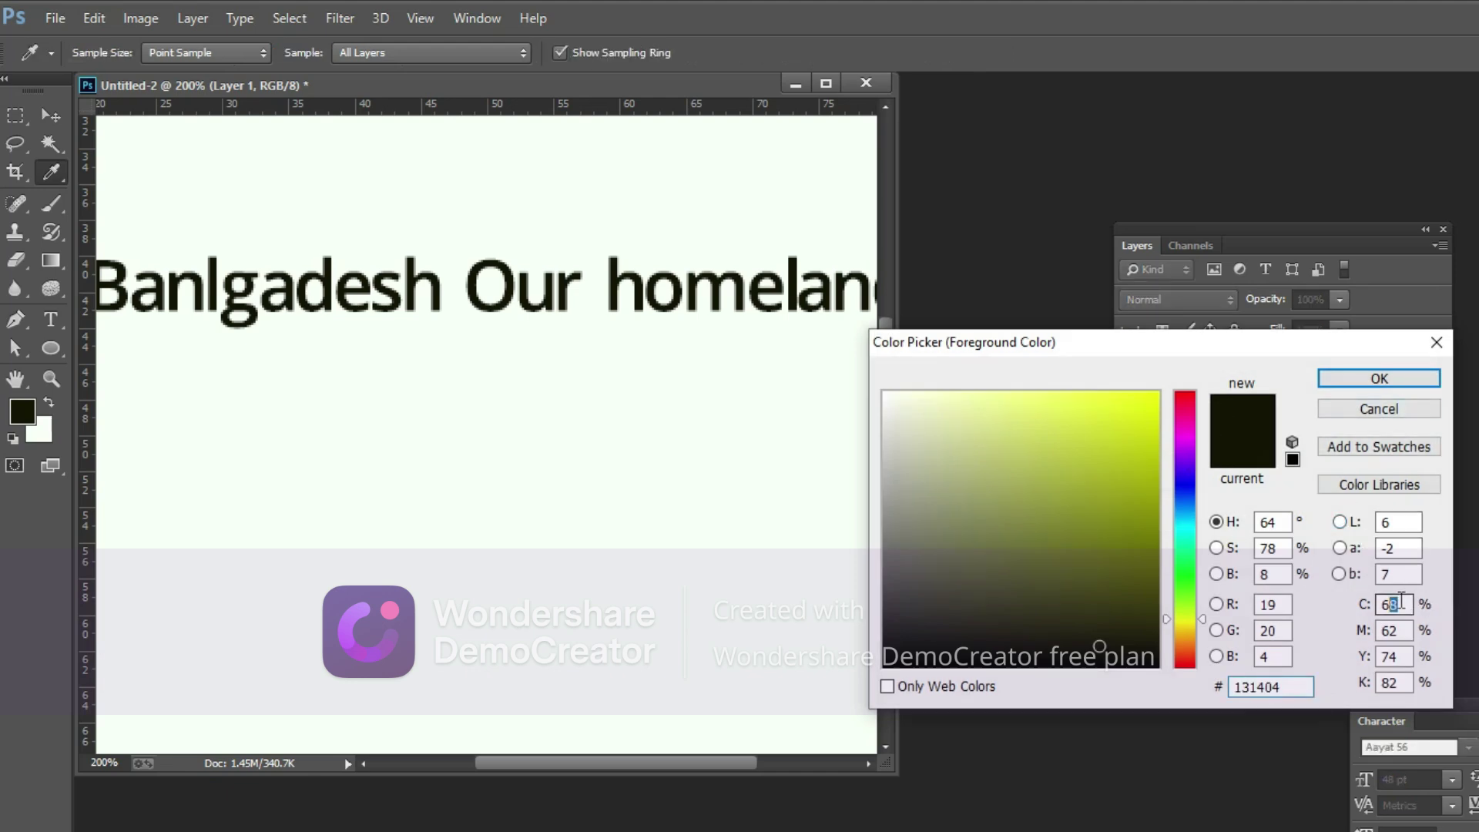
pyautogui.write('0')
pyautogui.press('Tab')
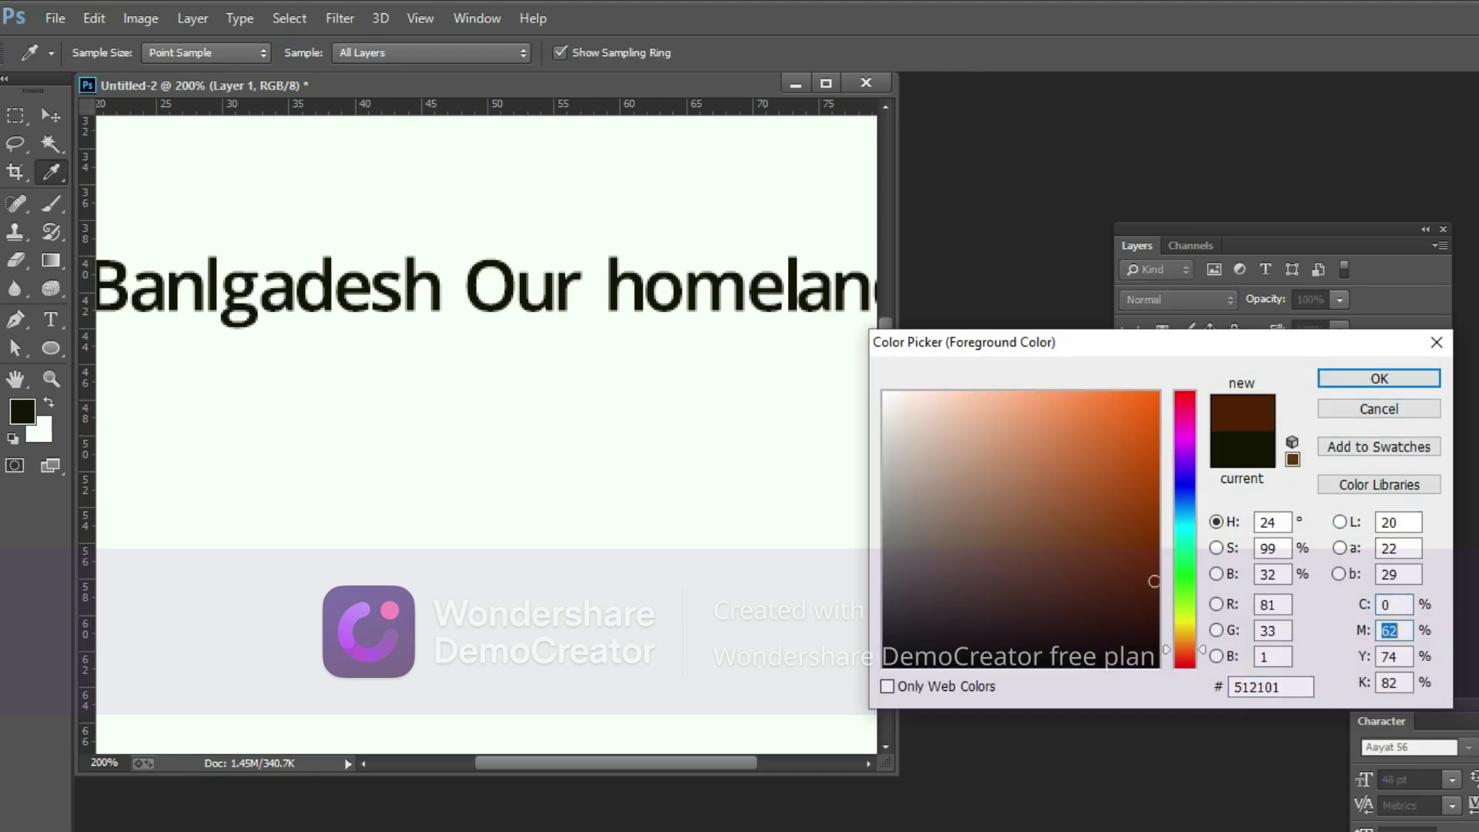
pyautogui.write('0')
pyautogui.press('Tab')
pyautogui.hotkey('shift', 'Tab')
pyautogui.hotkey('shift', 'Tab')
pyautogui.write('100')
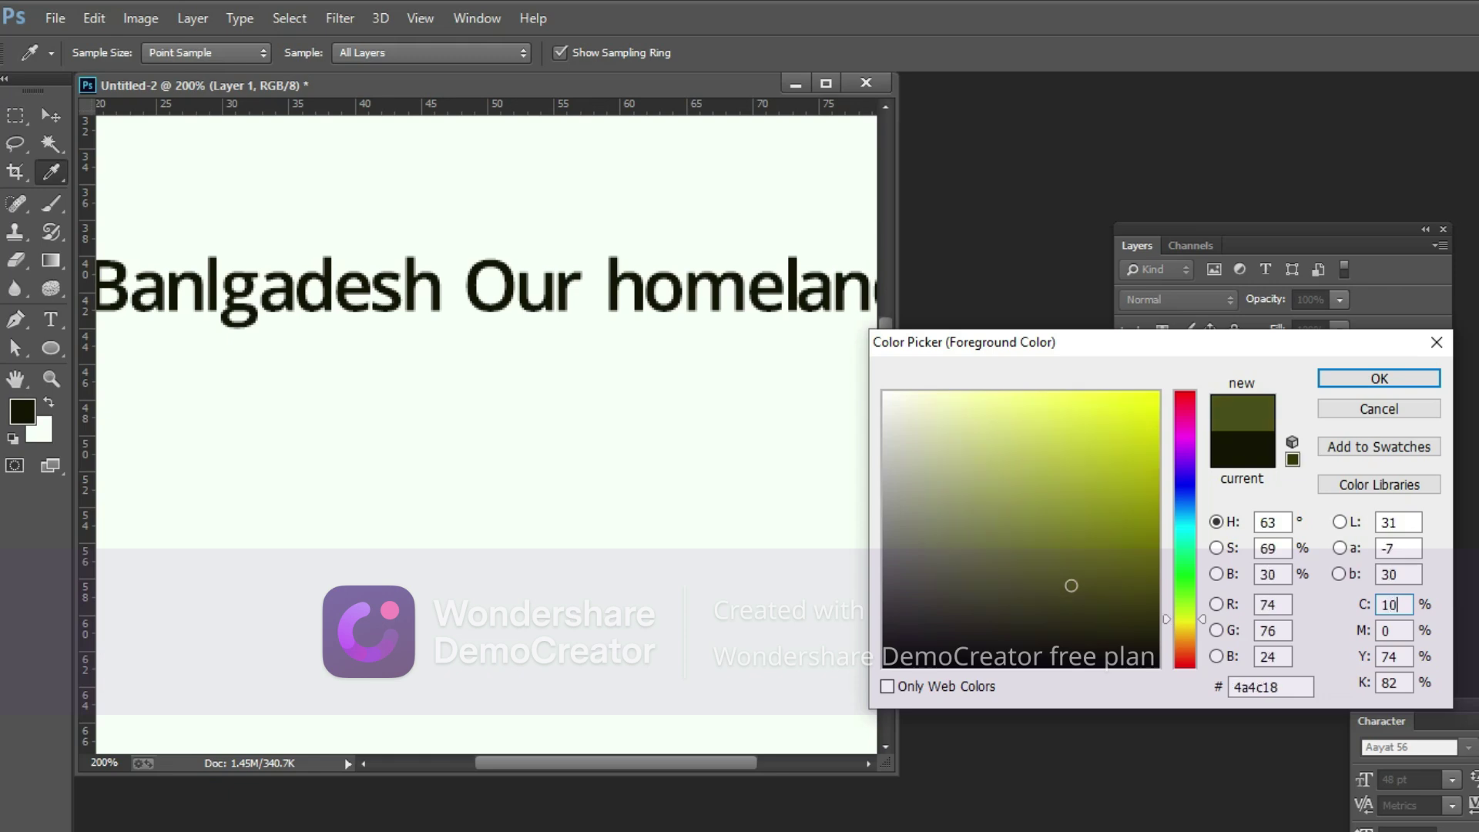
pyautogui.press('Tab')
pyautogui.press('Tab')
pyautogui.write('100')
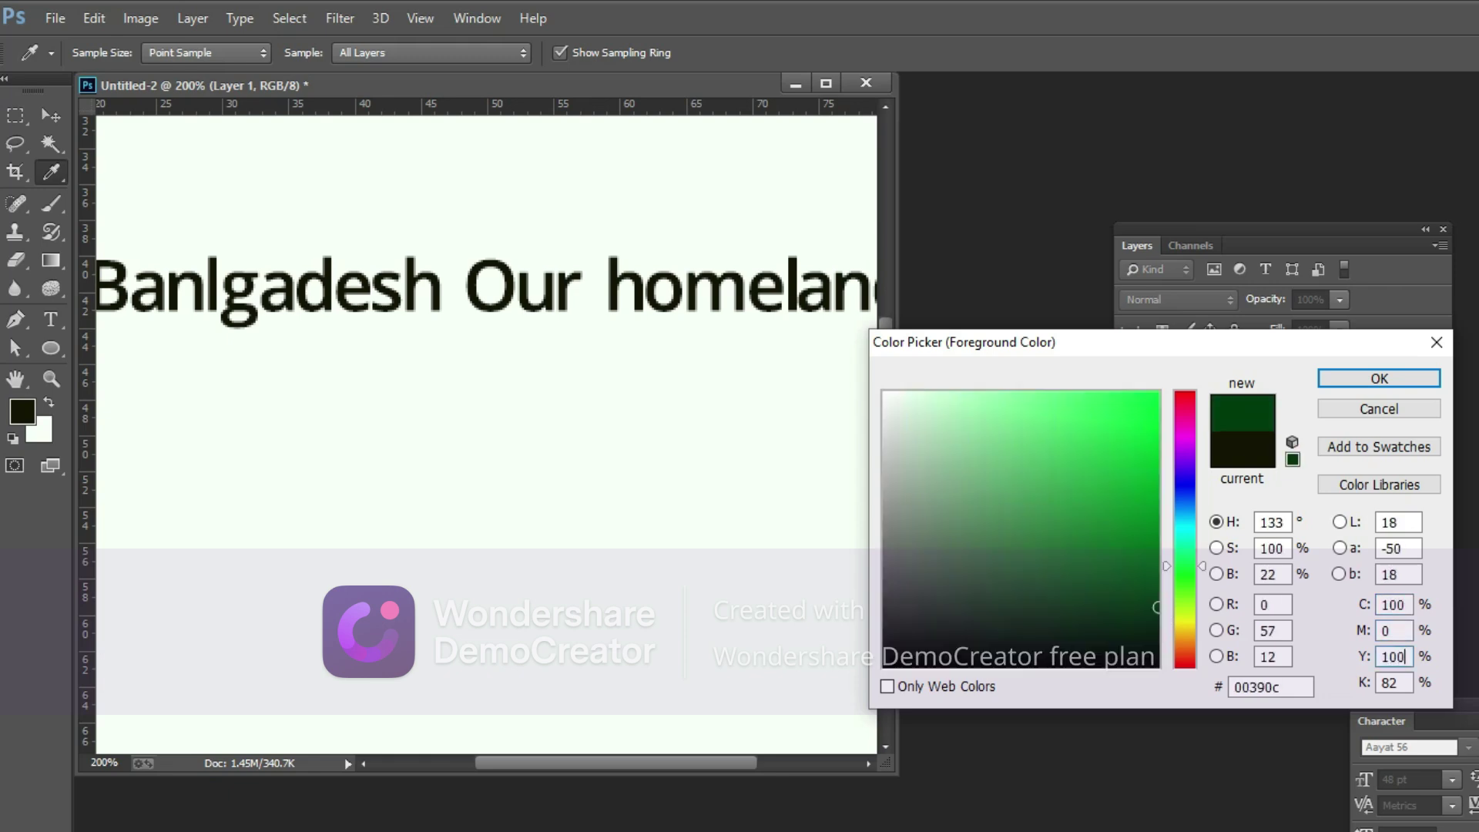
pyautogui.press('Tab')
pyautogui.write('0')
pyautogui.press('Return')
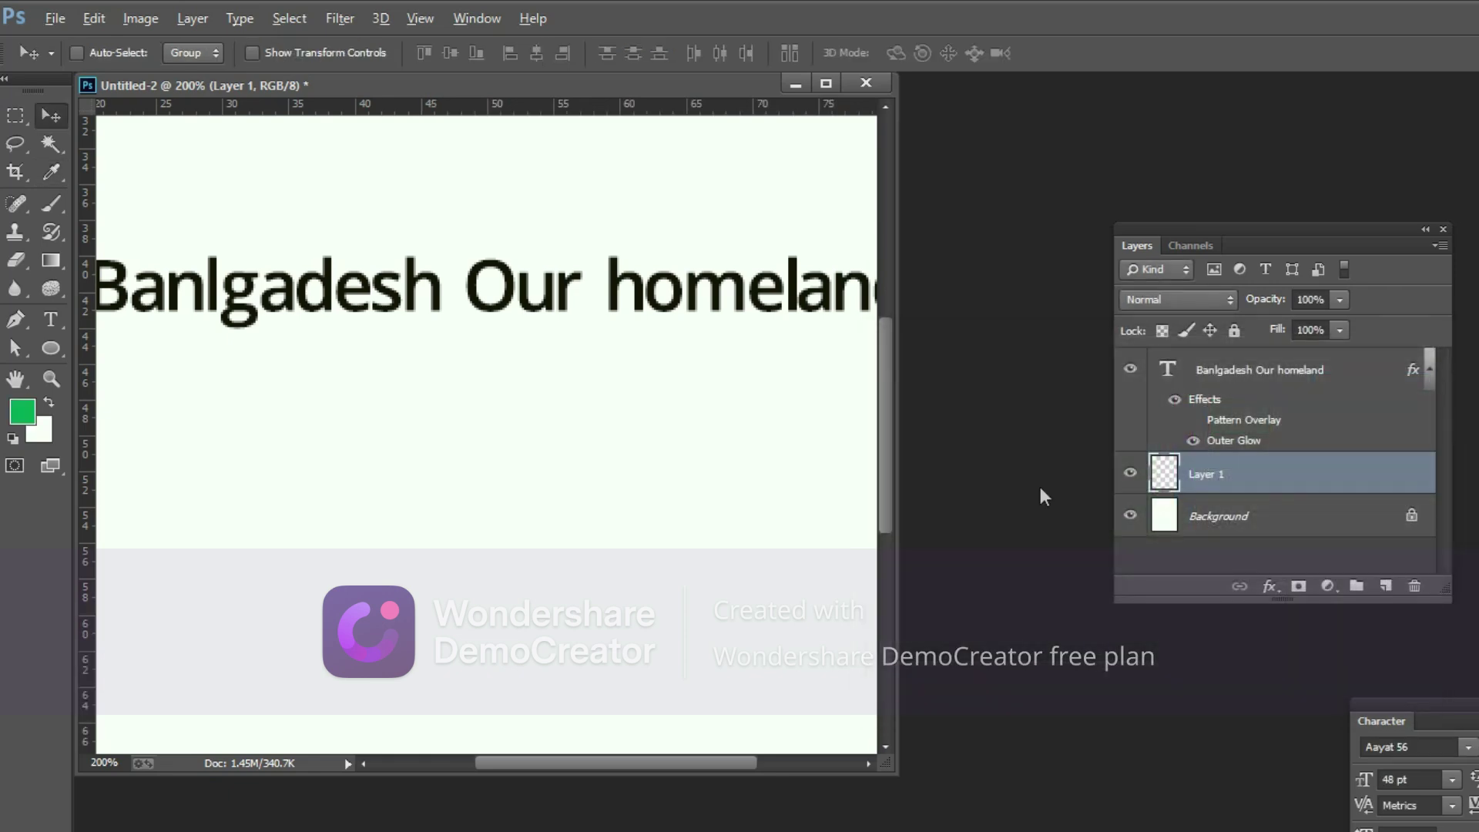
pyautogui.hotkey('alt', 'BackSpace')
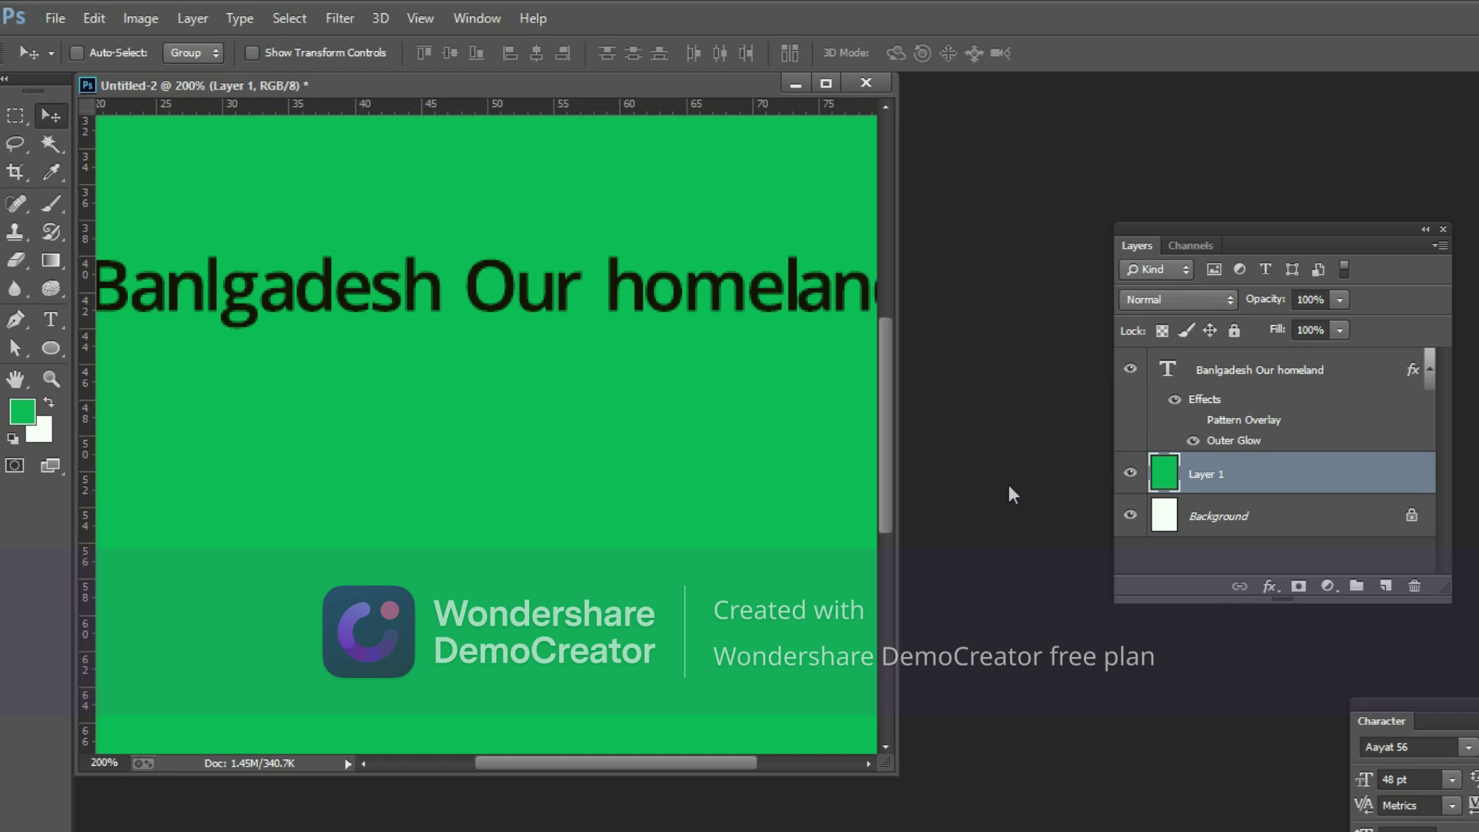
# Select the text layer and bring up its Outer Glow settings.
pyautogui.rightClick(735, 285)
pyautogui.click(777, 291)
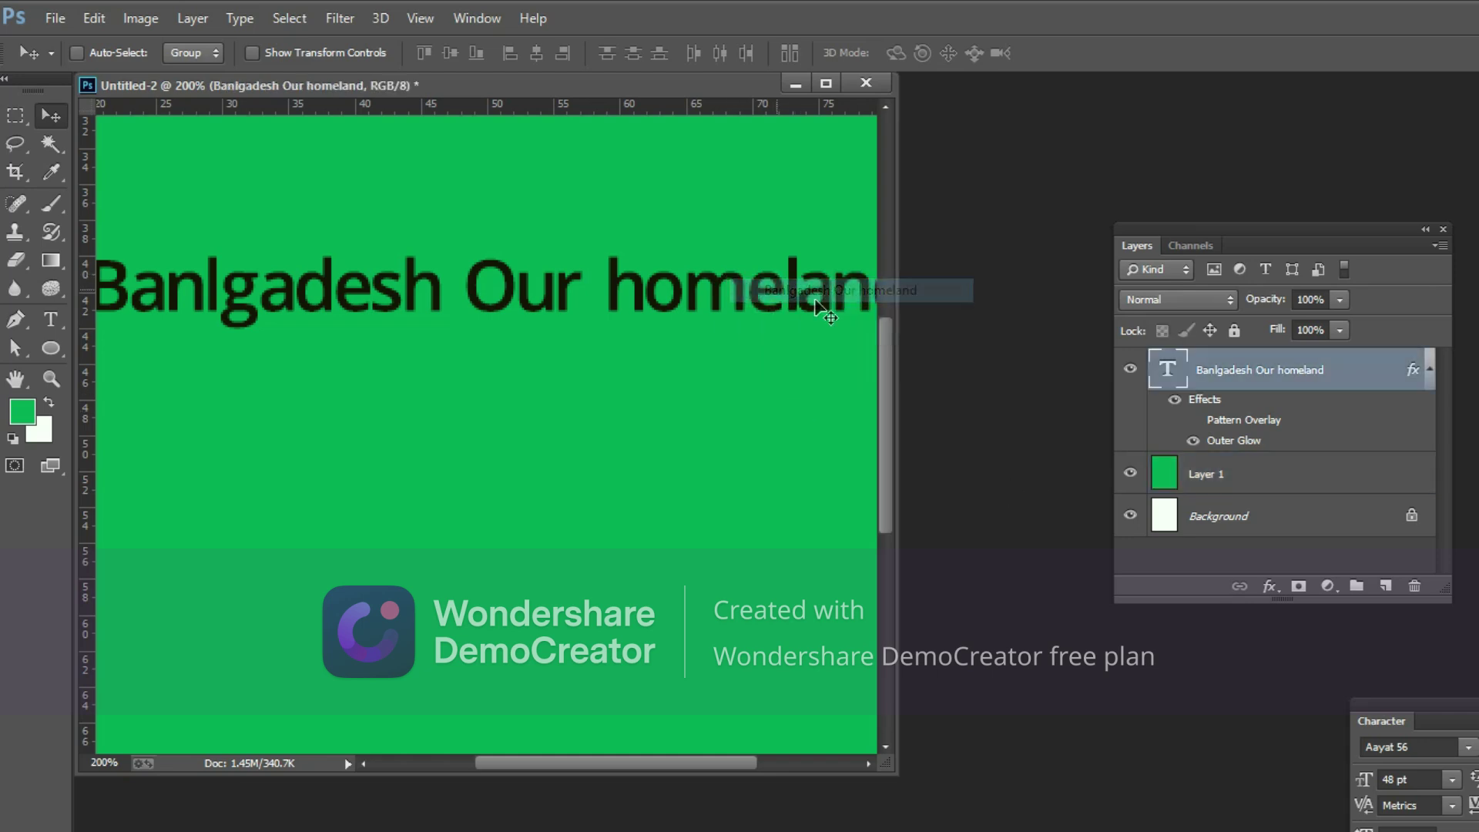
pyautogui.click(1269, 587)
pyautogui.click(1304, 545)
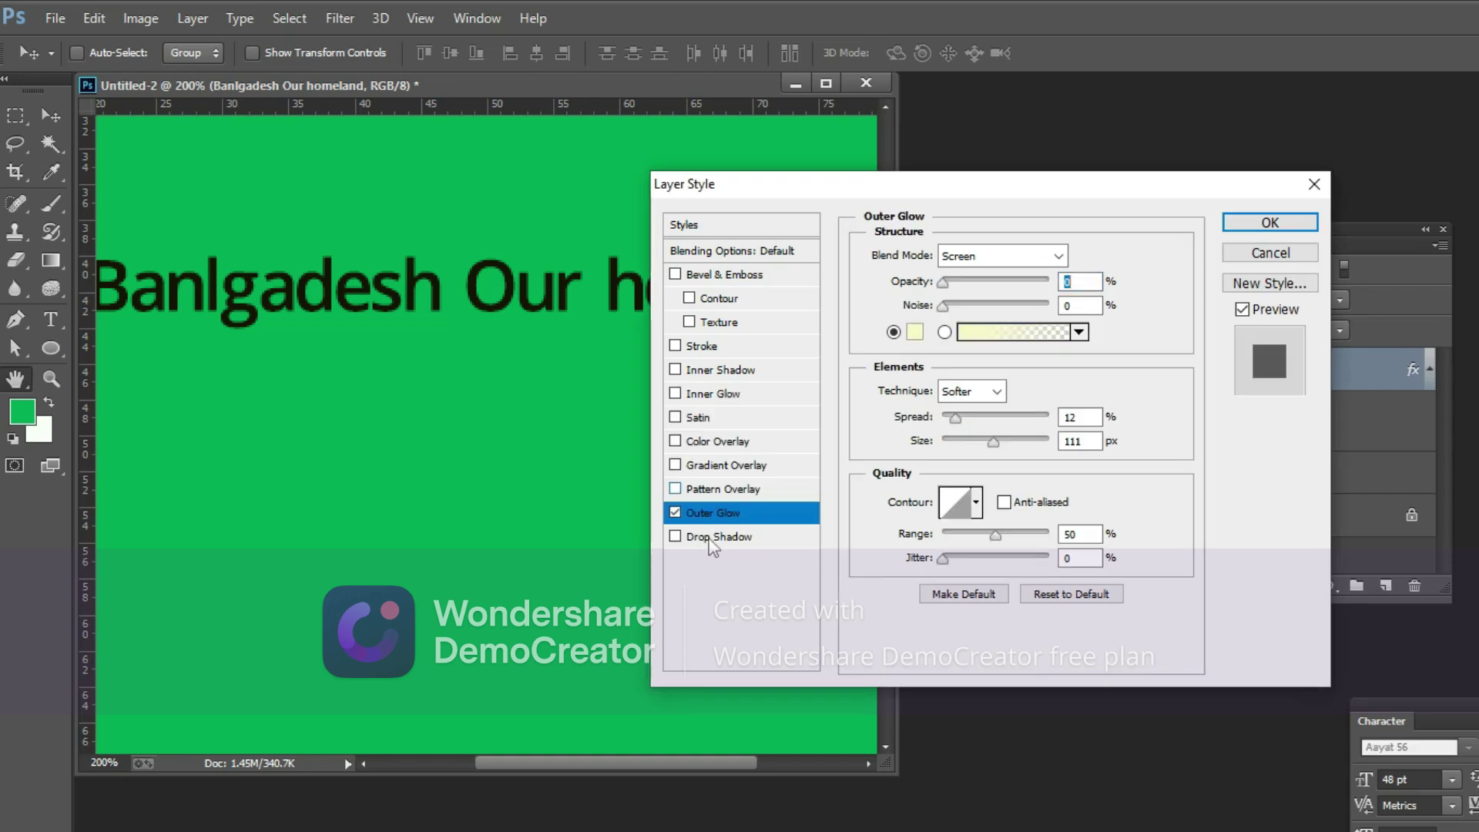
# Set the outer glow to 100% opacity, 2% spread and 7 px size, and apply it.
pyautogui.moveTo(946, 285); pyautogui.dragTo(1042, 289)
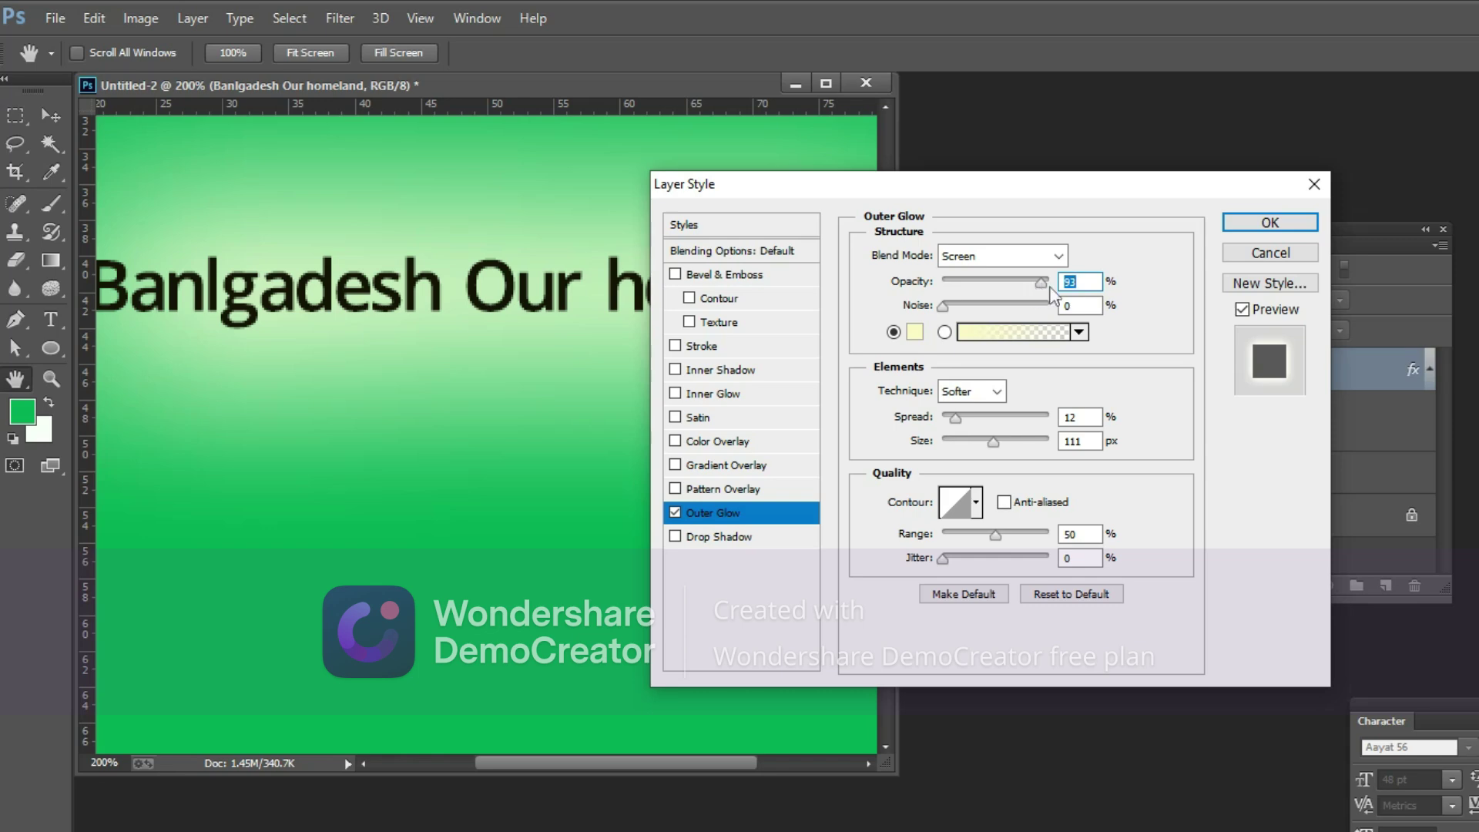
pyautogui.moveTo(1041, 284); pyautogui.dragTo(1059, 285)
pyautogui.moveTo(942, 307)
pyautogui.mouseDown()
pyautogui.moveTo(990, 307)
pyautogui.moveTo(941, 309)
pyautogui.mouseUp()
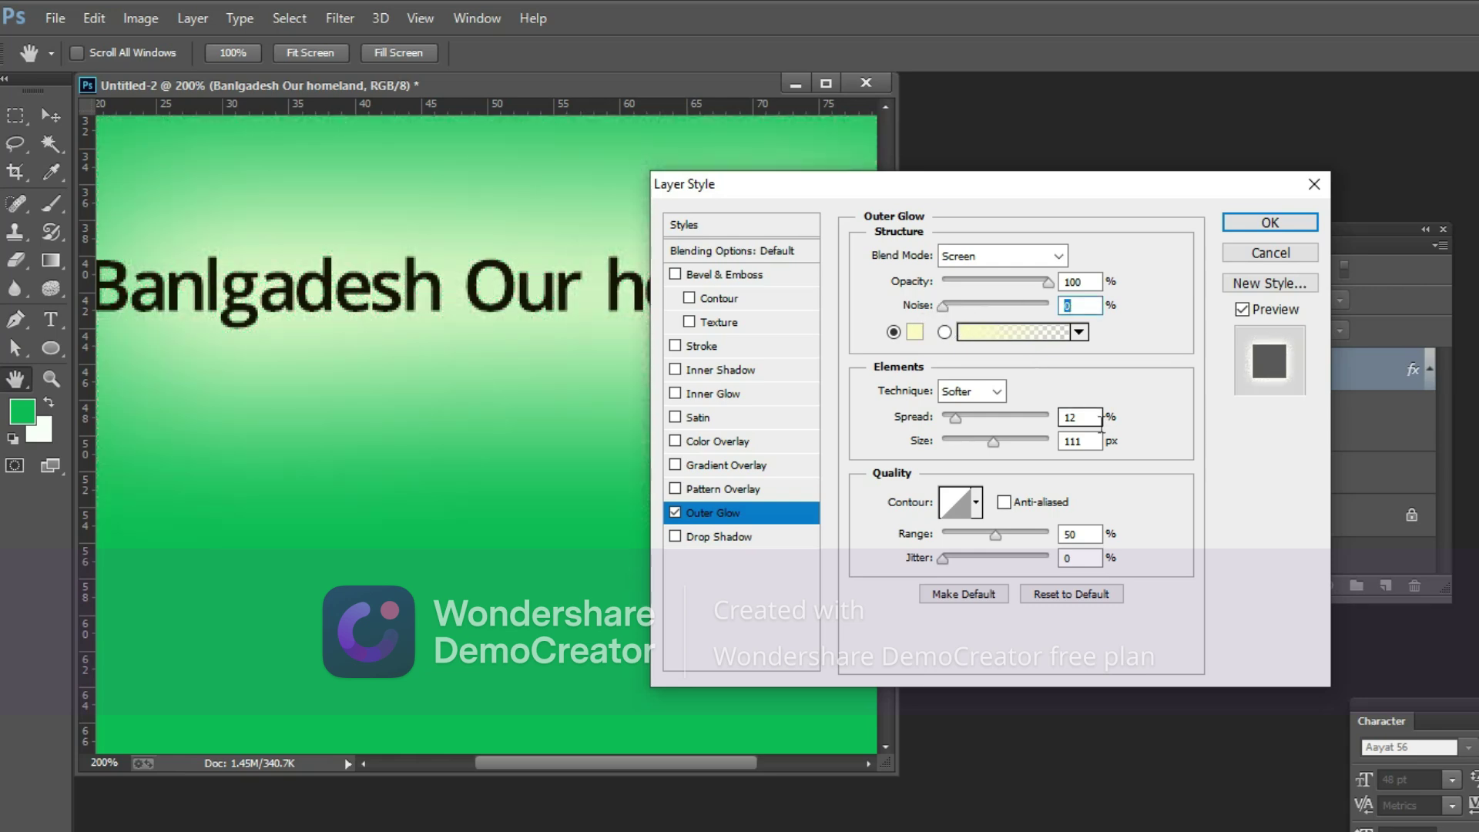
pyautogui.doubleClick(1090, 417)
pyautogui.write('5')
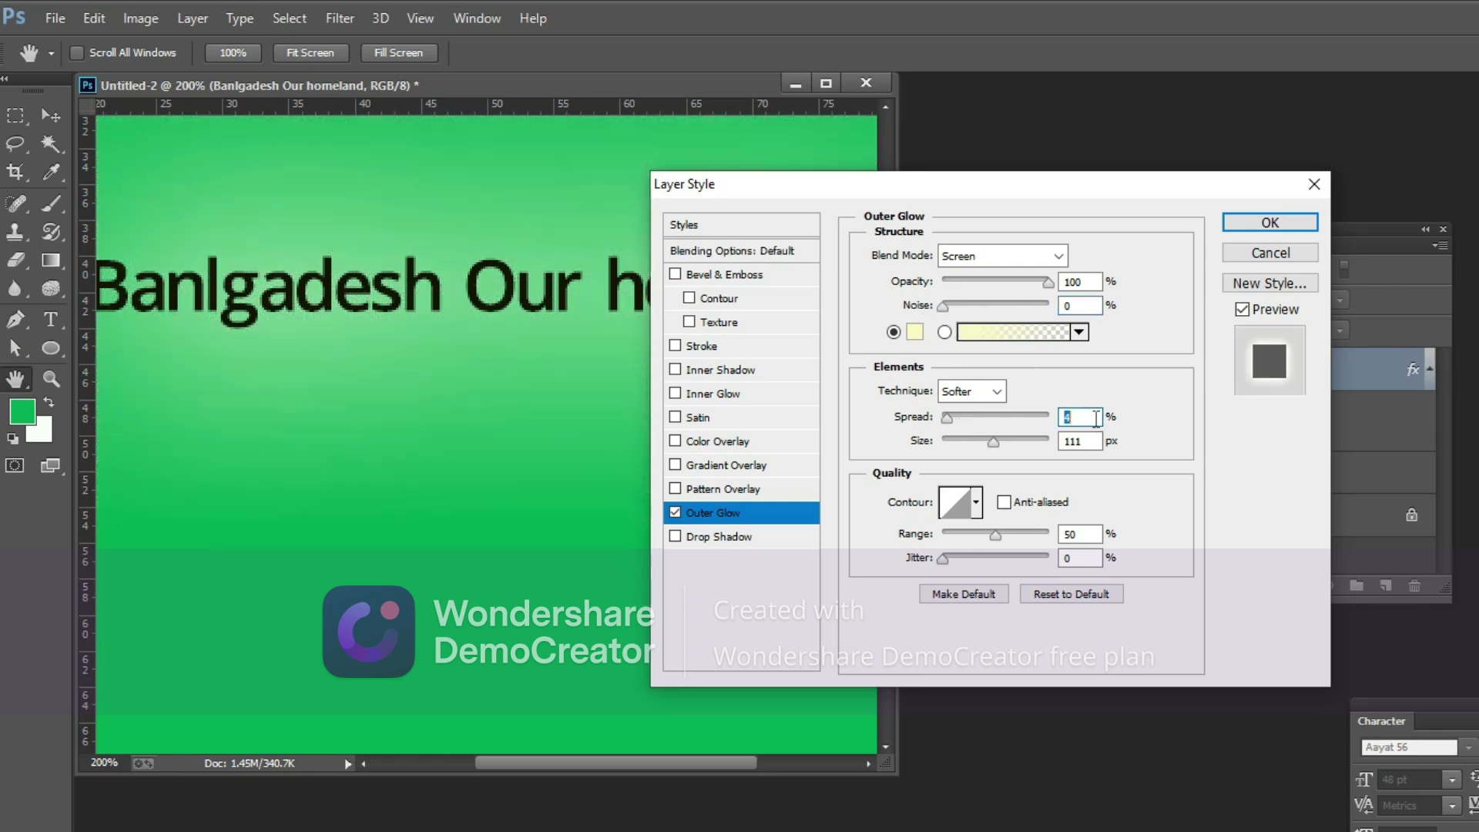
pyautogui.write('0')
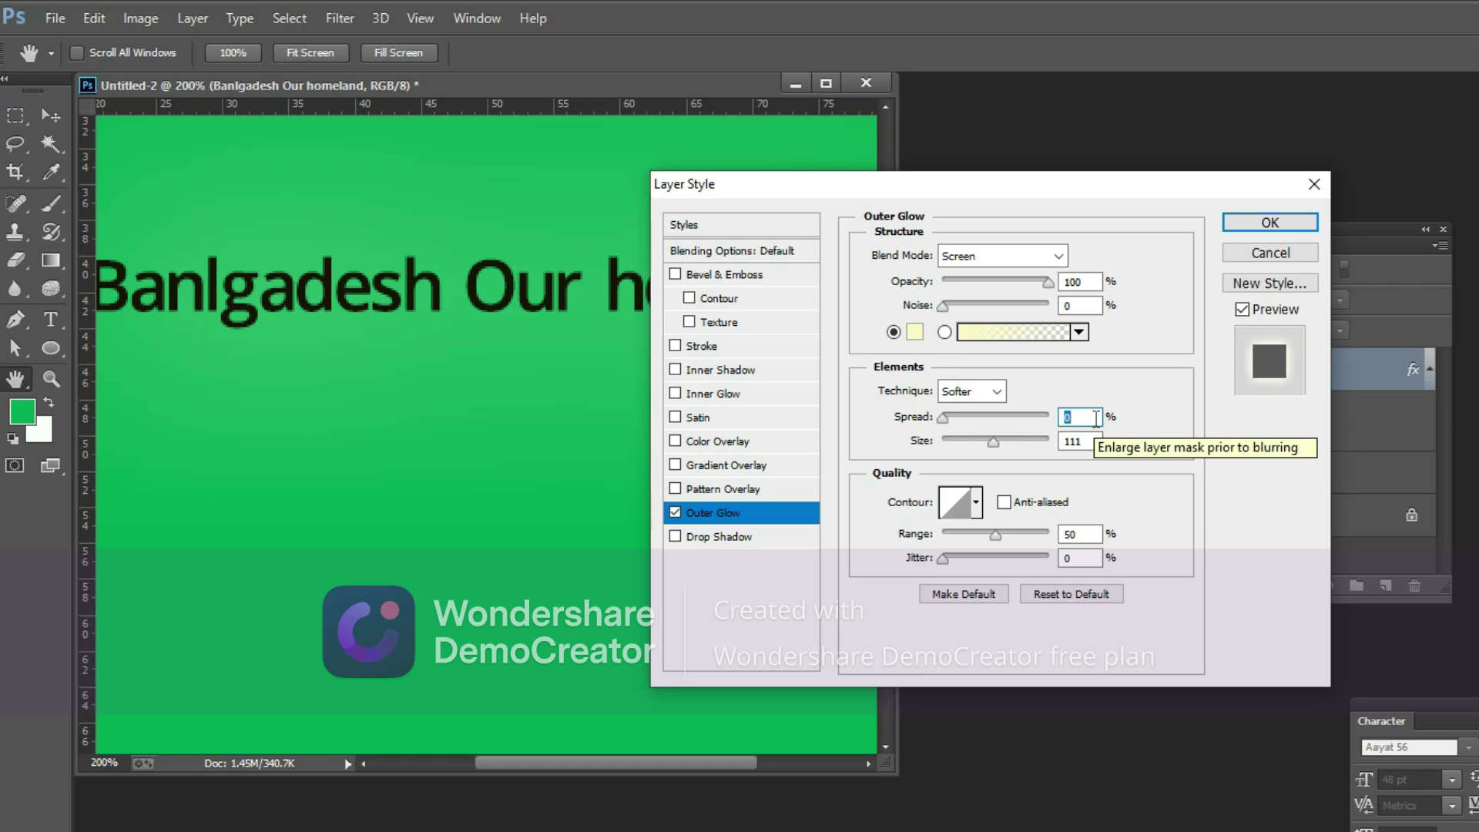
pyautogui.moveTo(997, 188); pyautogui.dragTo(996, 191)
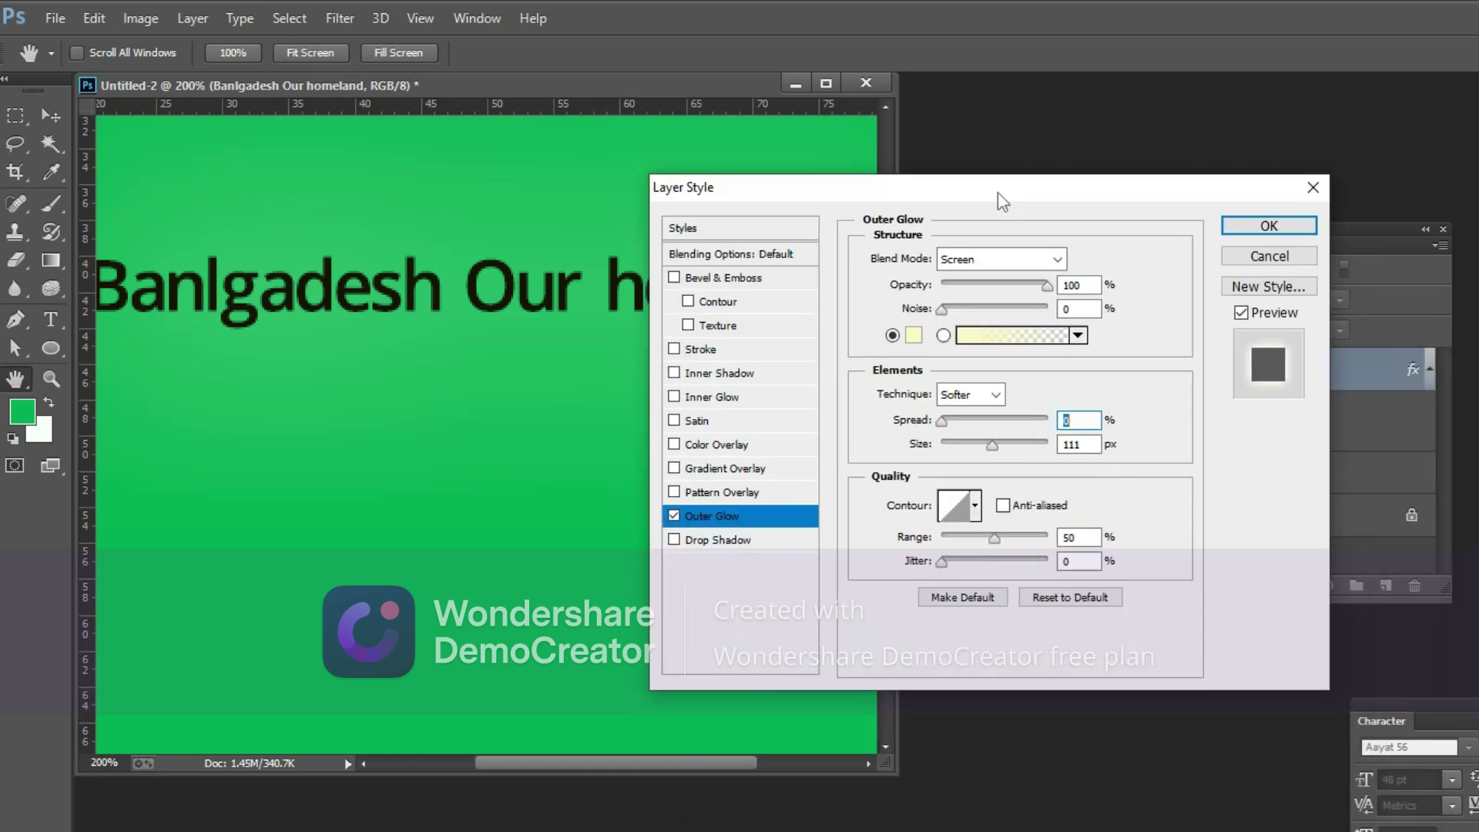
pyautogui.press('Up')
pyautogui.press('Up')
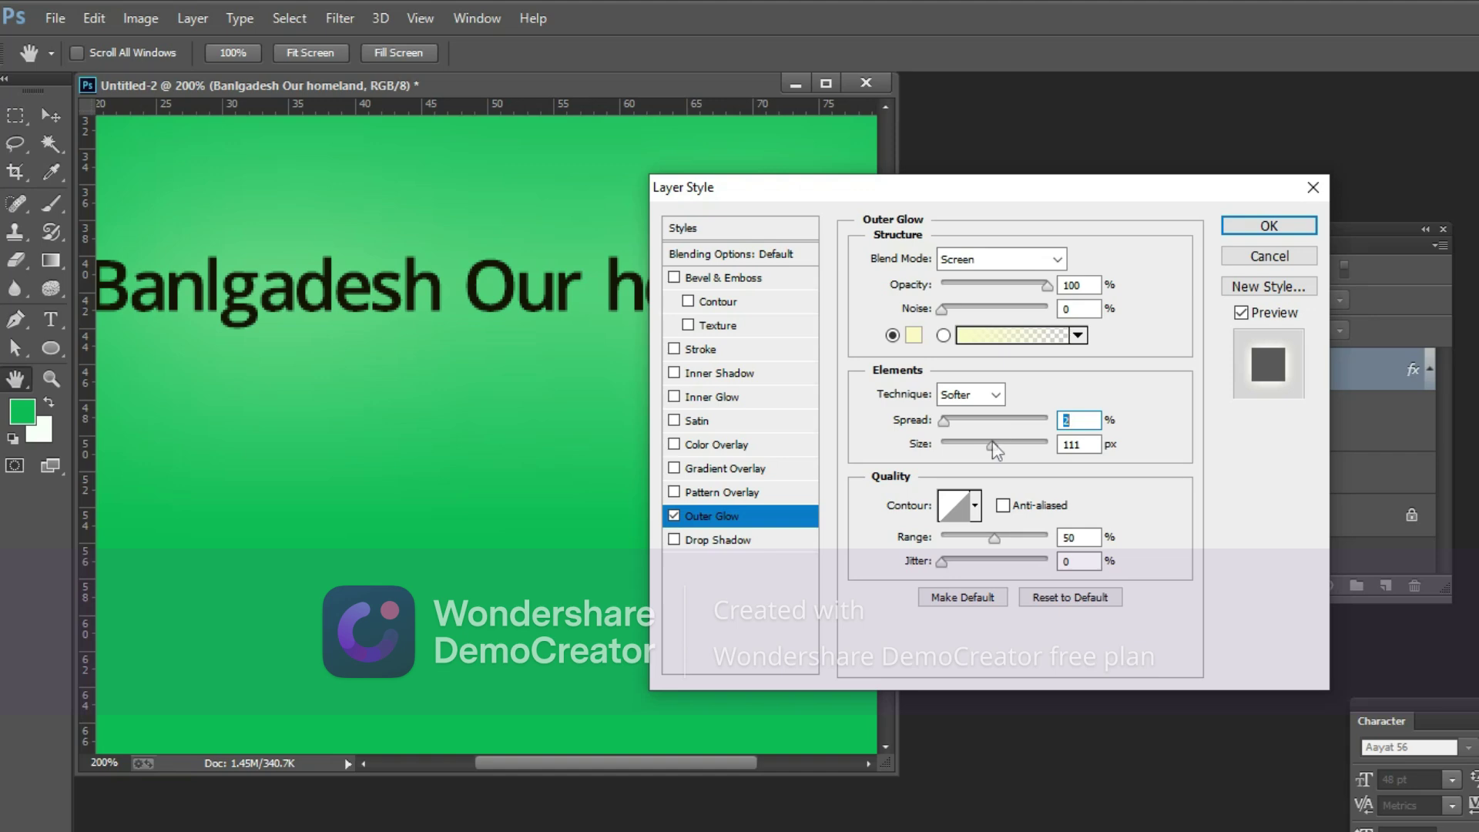
pyautogui.moveTo(992, 447); pyautogui.dragTo(948, 454)
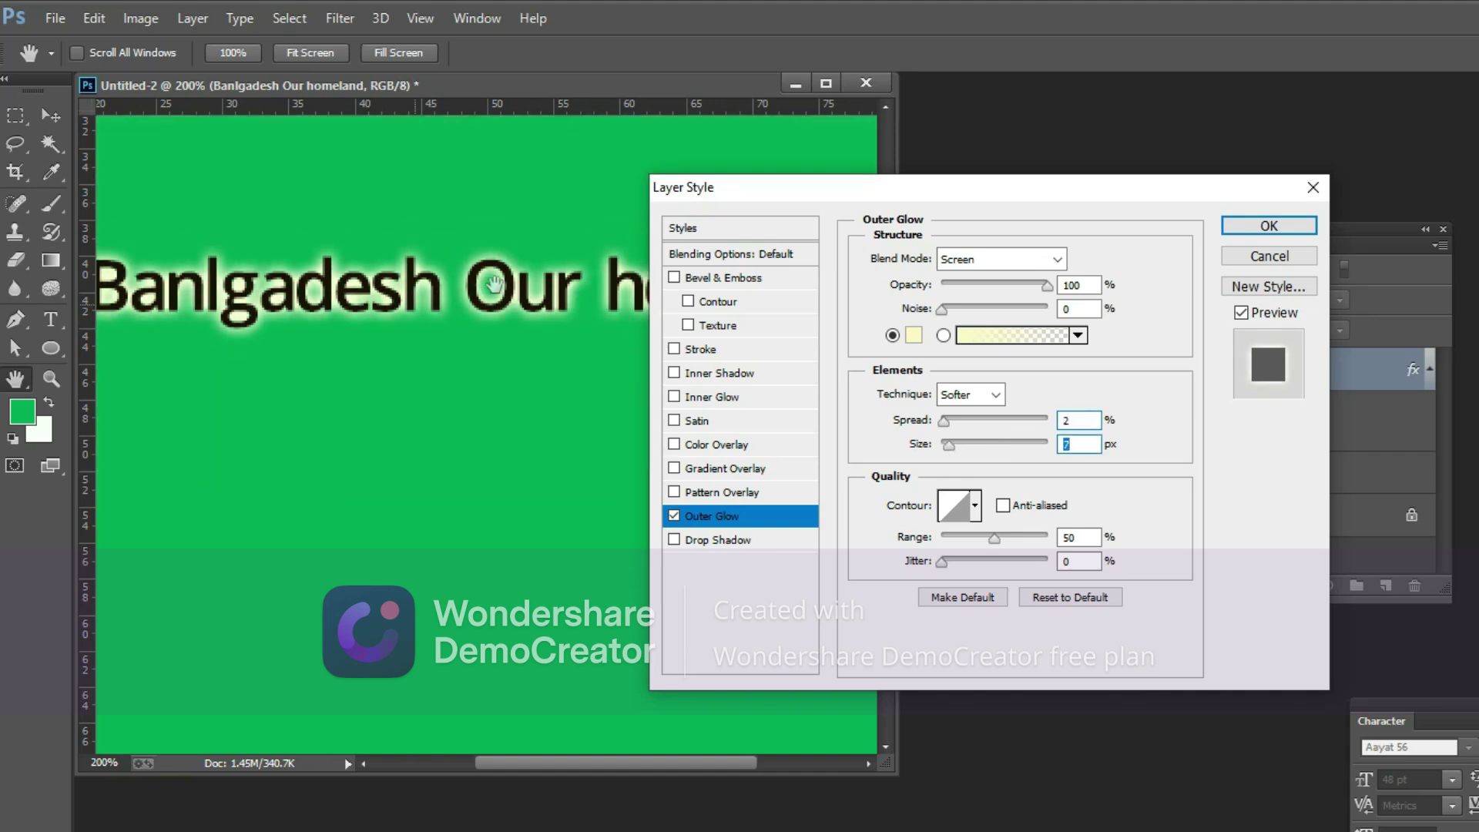
pyautogui.click(1269, 226)
# Switch to the Move tool and zoom in to check the glowing text.
pyautogui.press('v')
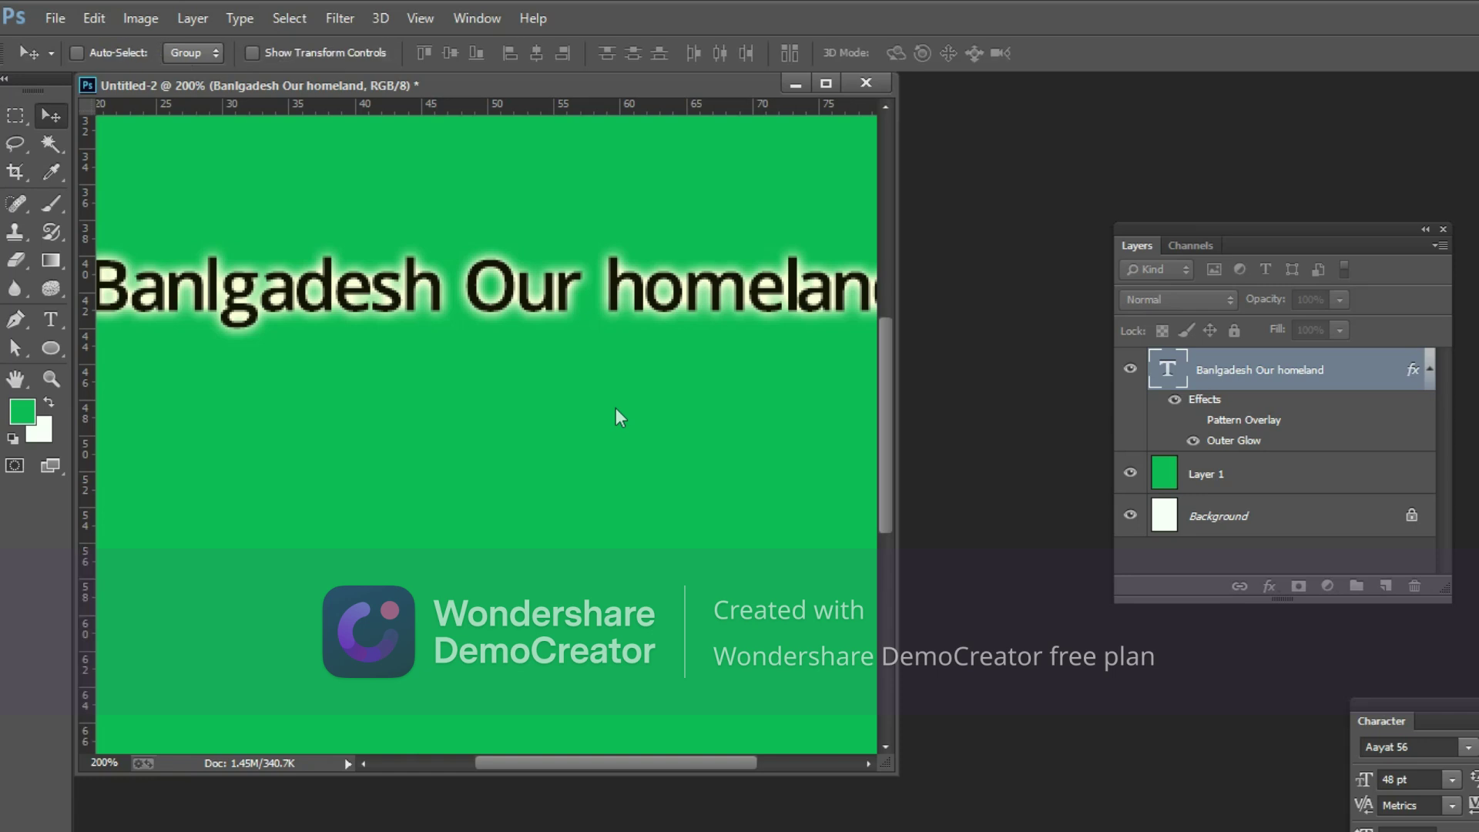
pyautogui.hotkey('ctrl', '-')
pyautogui.hotkey('ctrl', '-')
pyautogui.hotkey('ctrl', '+')
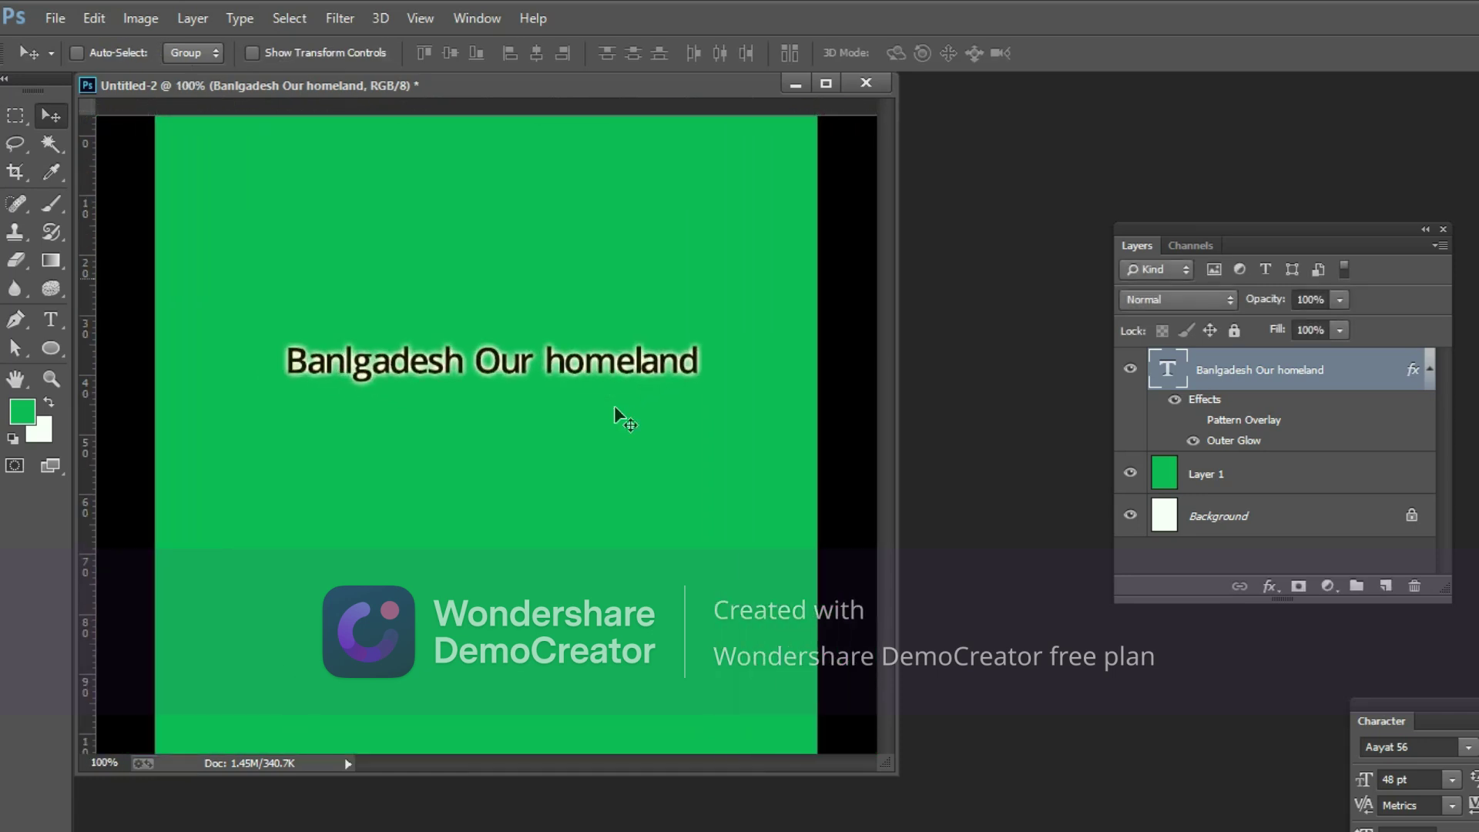
pyautogui.hotkey('ctrl', '+')
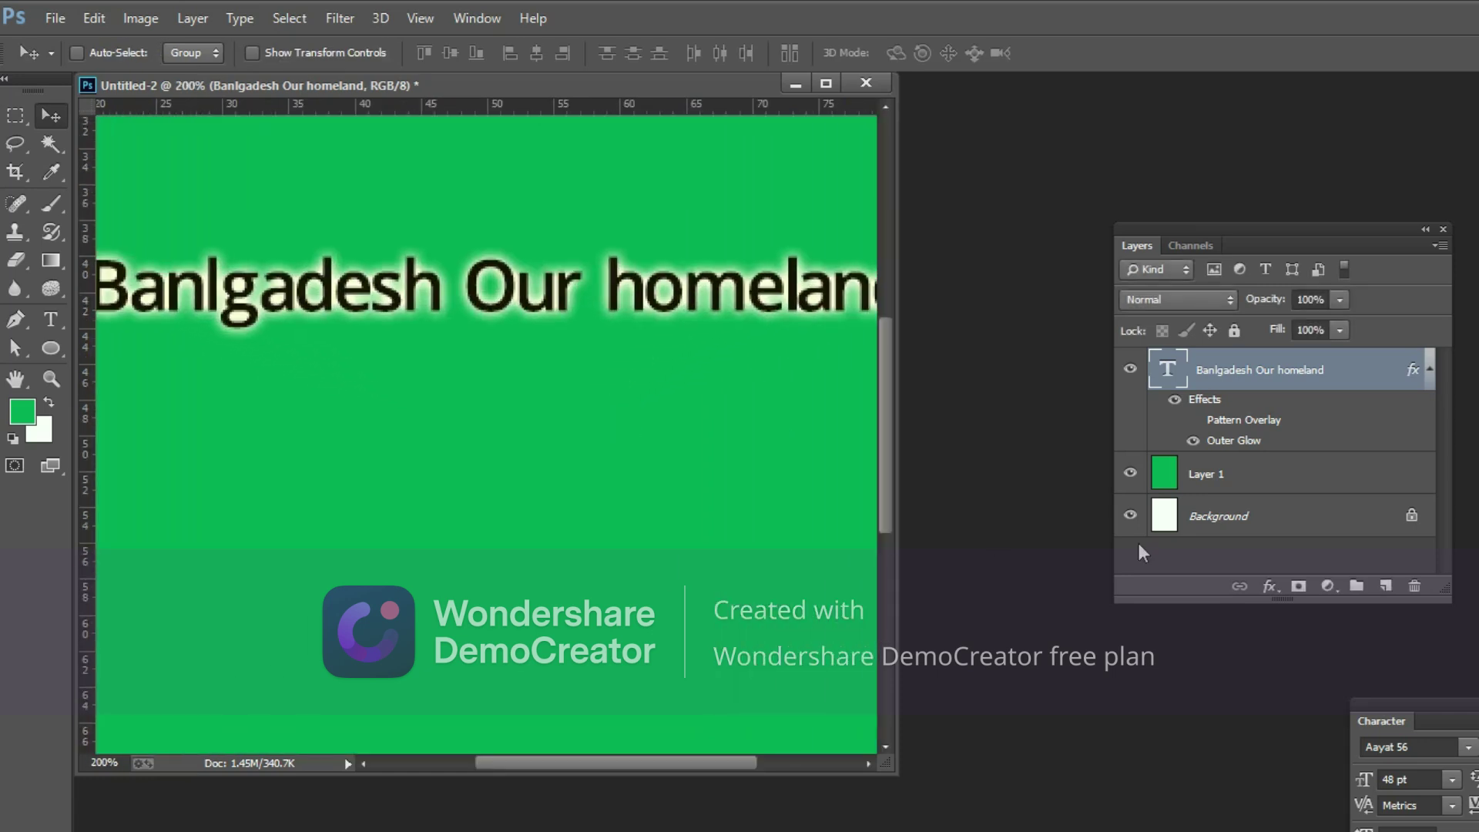
# Reopen the text's Outer Glow and raise its spread to 7%.
pyautogui.click(1275, 593)
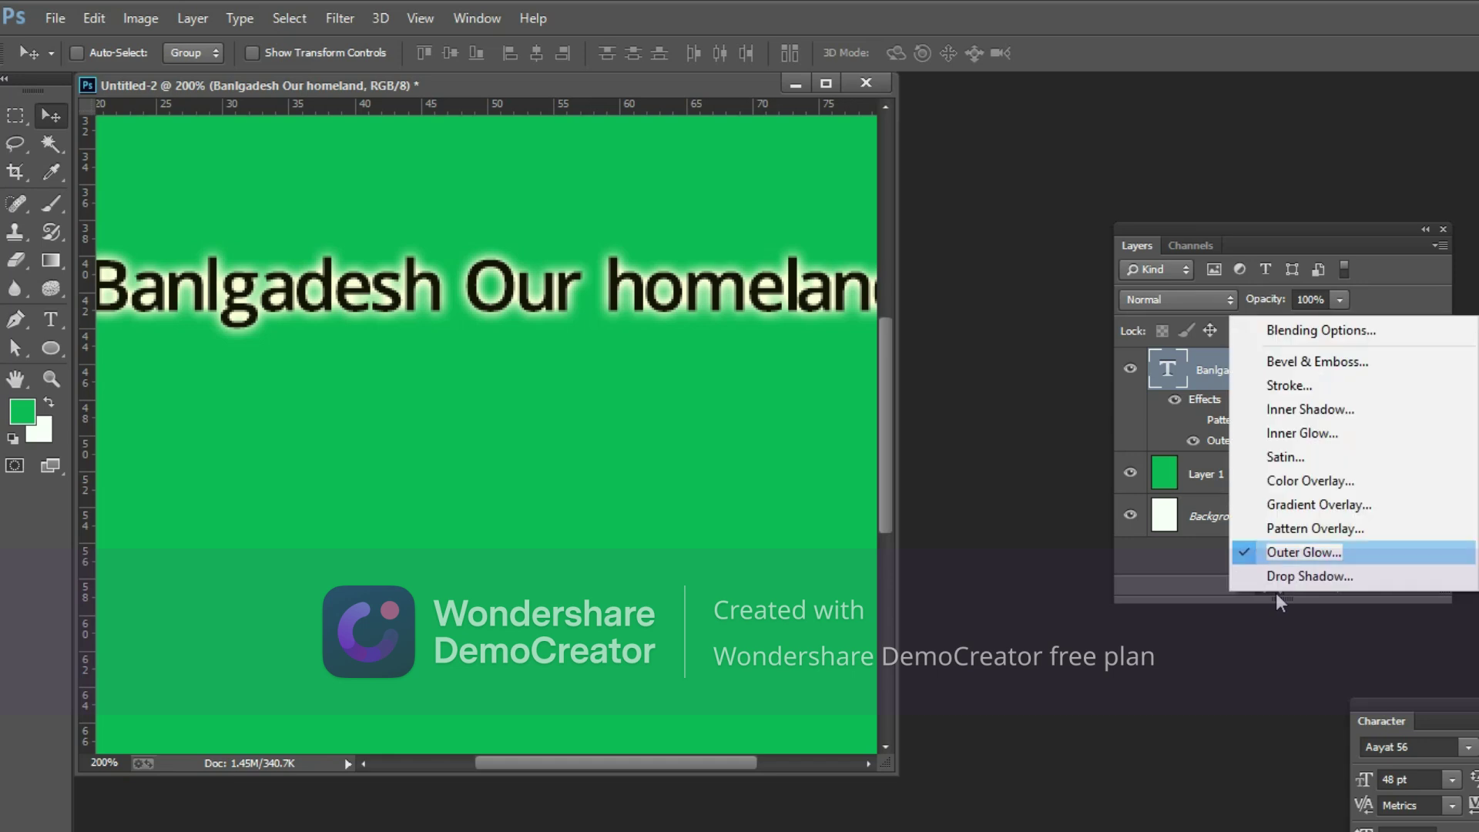
pyautogui.press('Escape')
pyautogui.doubleClick(1233, 440)
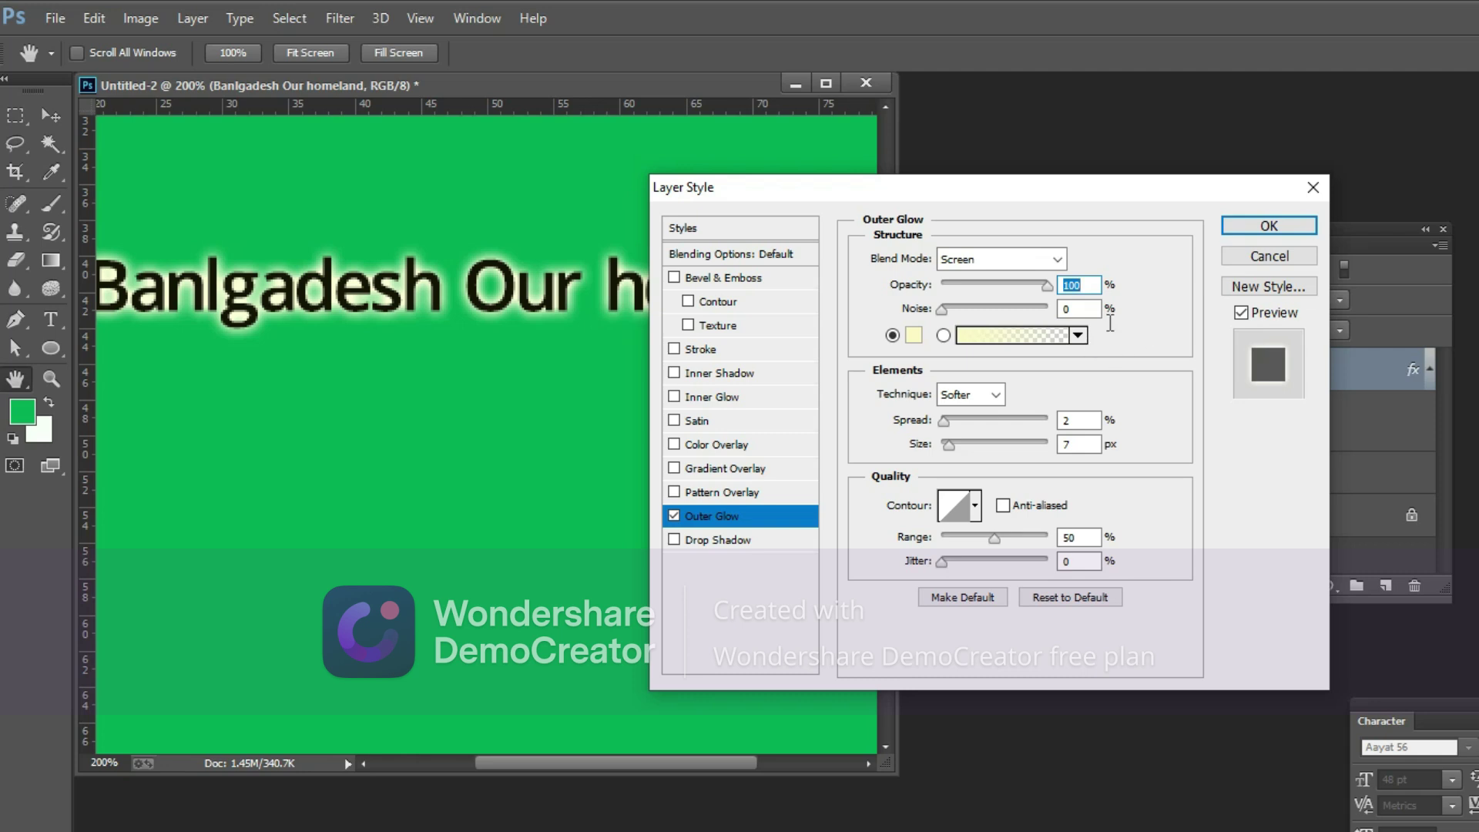
pyautogui.click(1091, 285)
pyautogui.click(1094, 420)
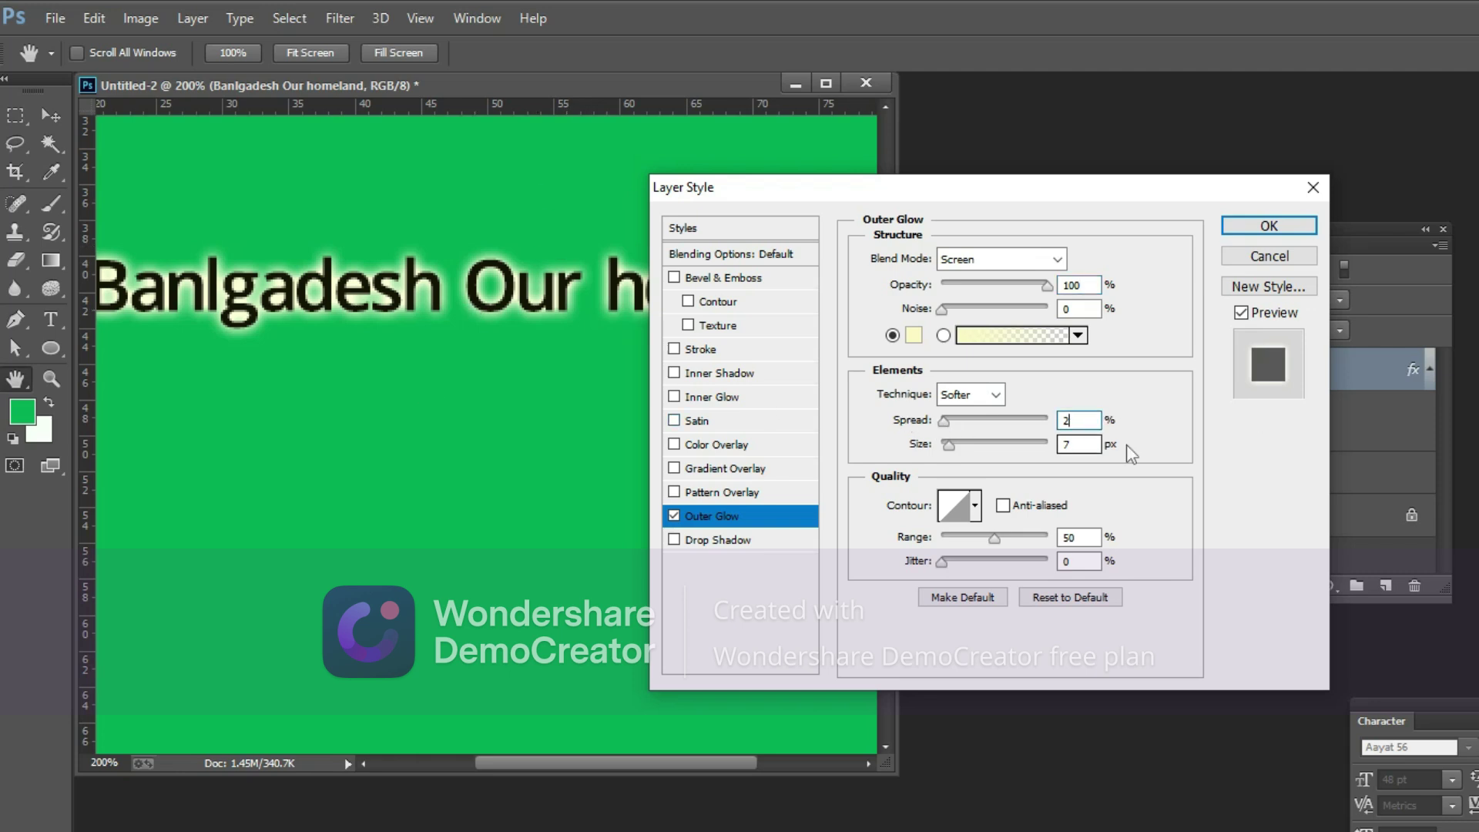
pyautogui.doubleClick(1081, 421)
pyautogui.press('Up')
pyautogui.press('Up')
pyautogui.press('Up')
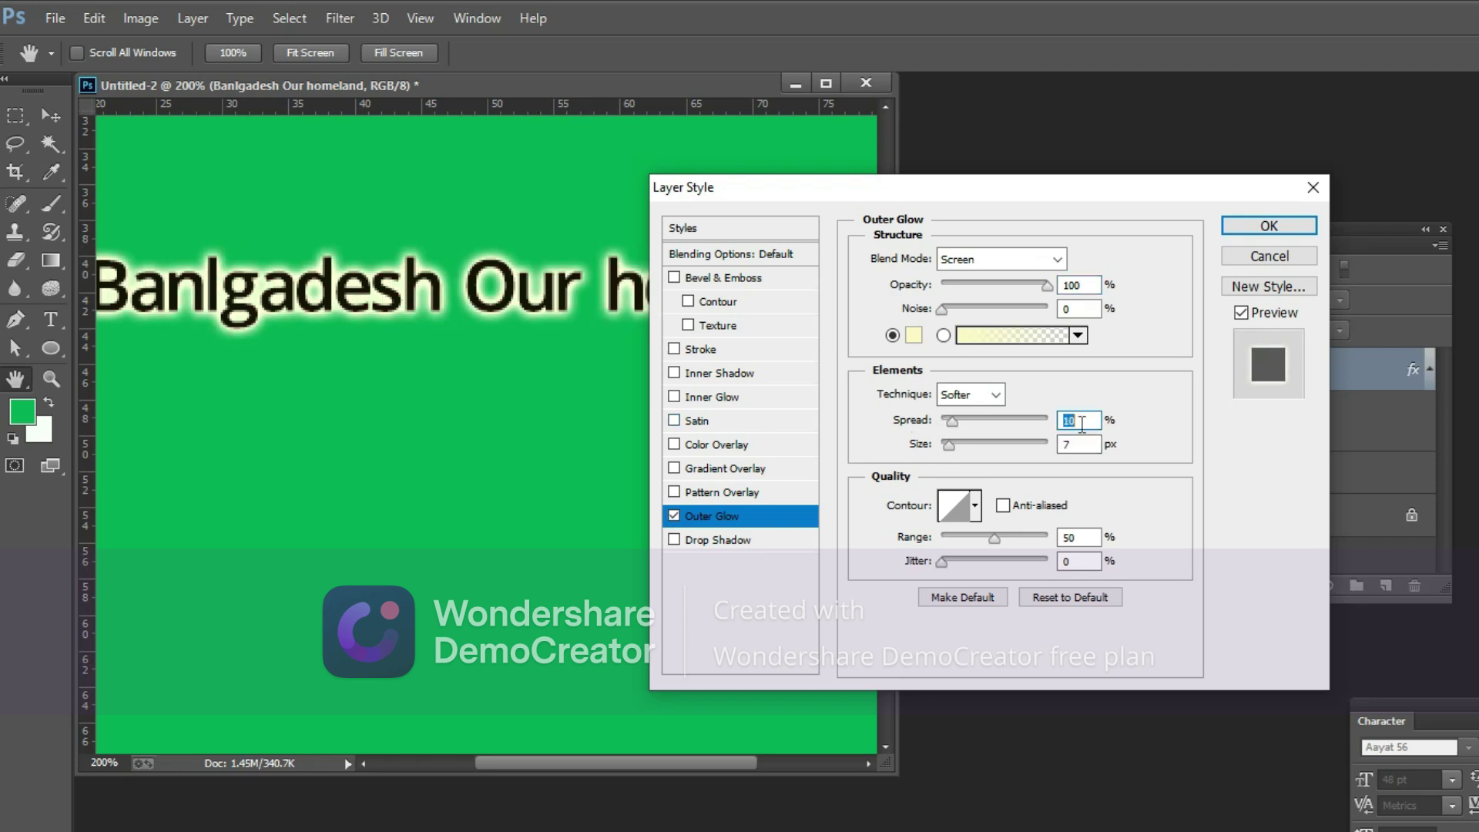
pyautogui.press('Up')
pyautogui.press('Up')
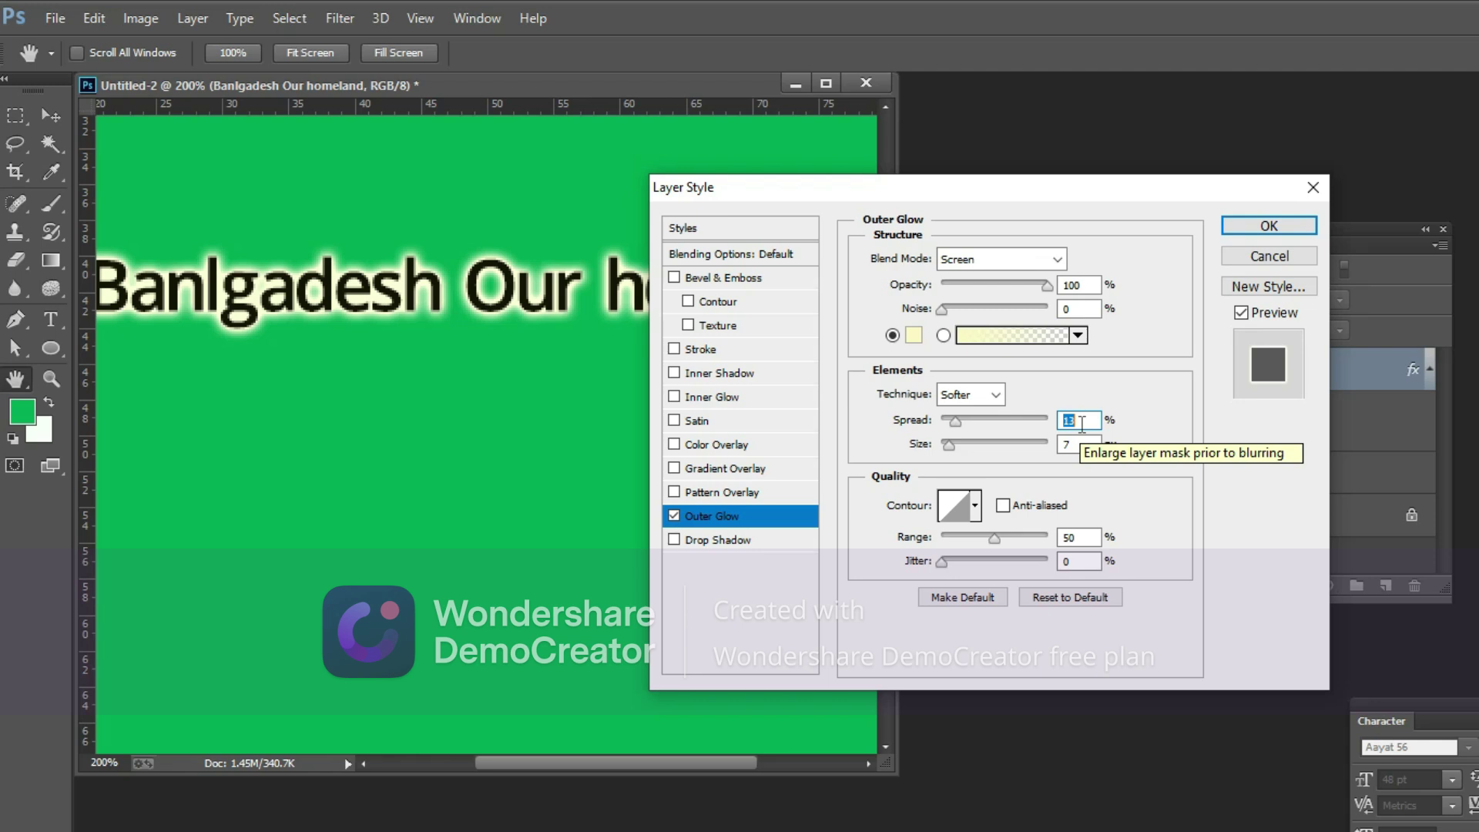
pyautogui.hotkey('shift', 'Down')
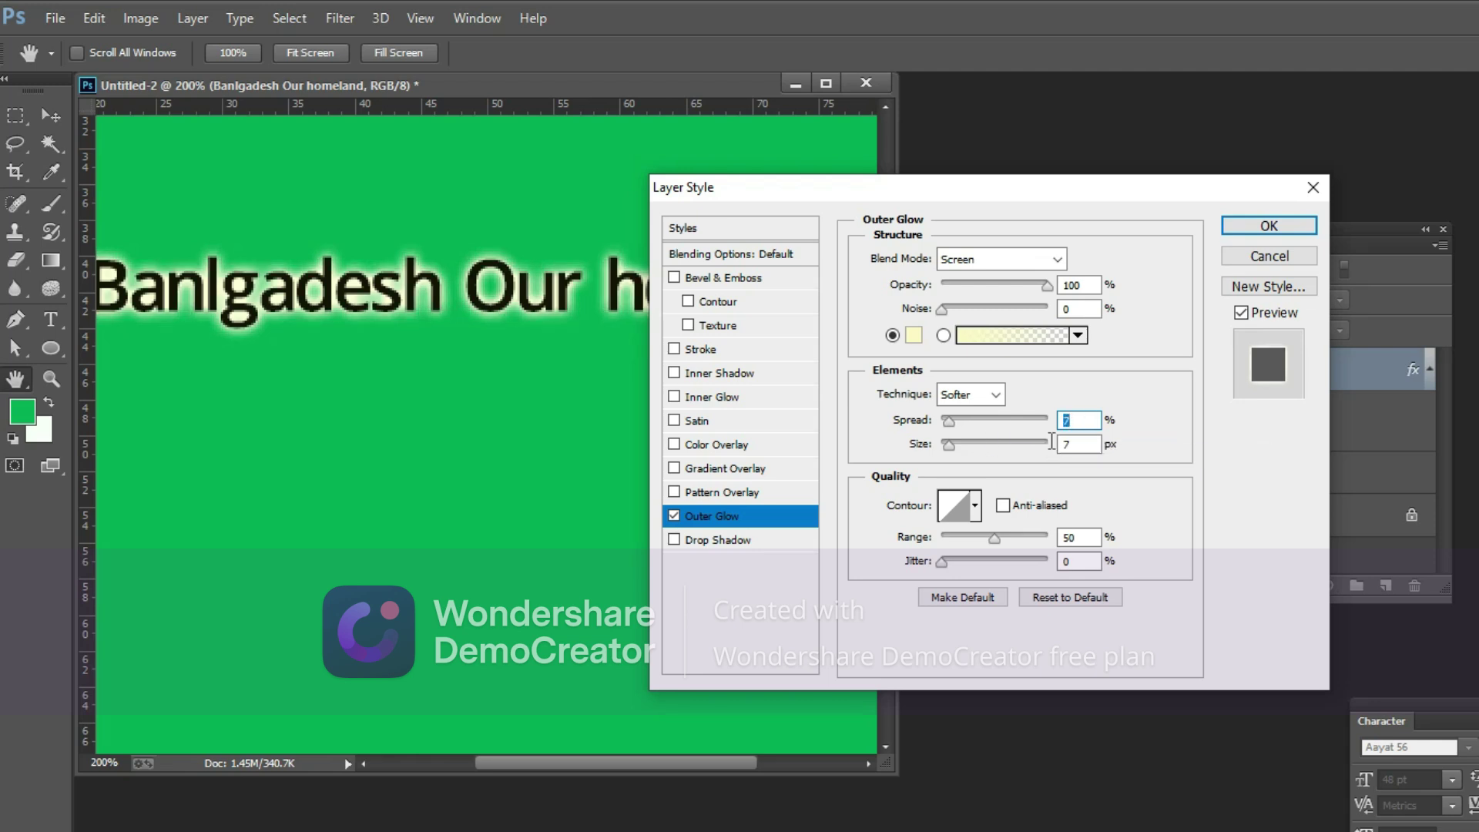
# Increase the outer glow size to 11 px.
pyautogui.click(1082, 445)
pyautogui.hotkey('shift', 'Up')
pyautogui.press('Up')
pyautogui.press('Up')
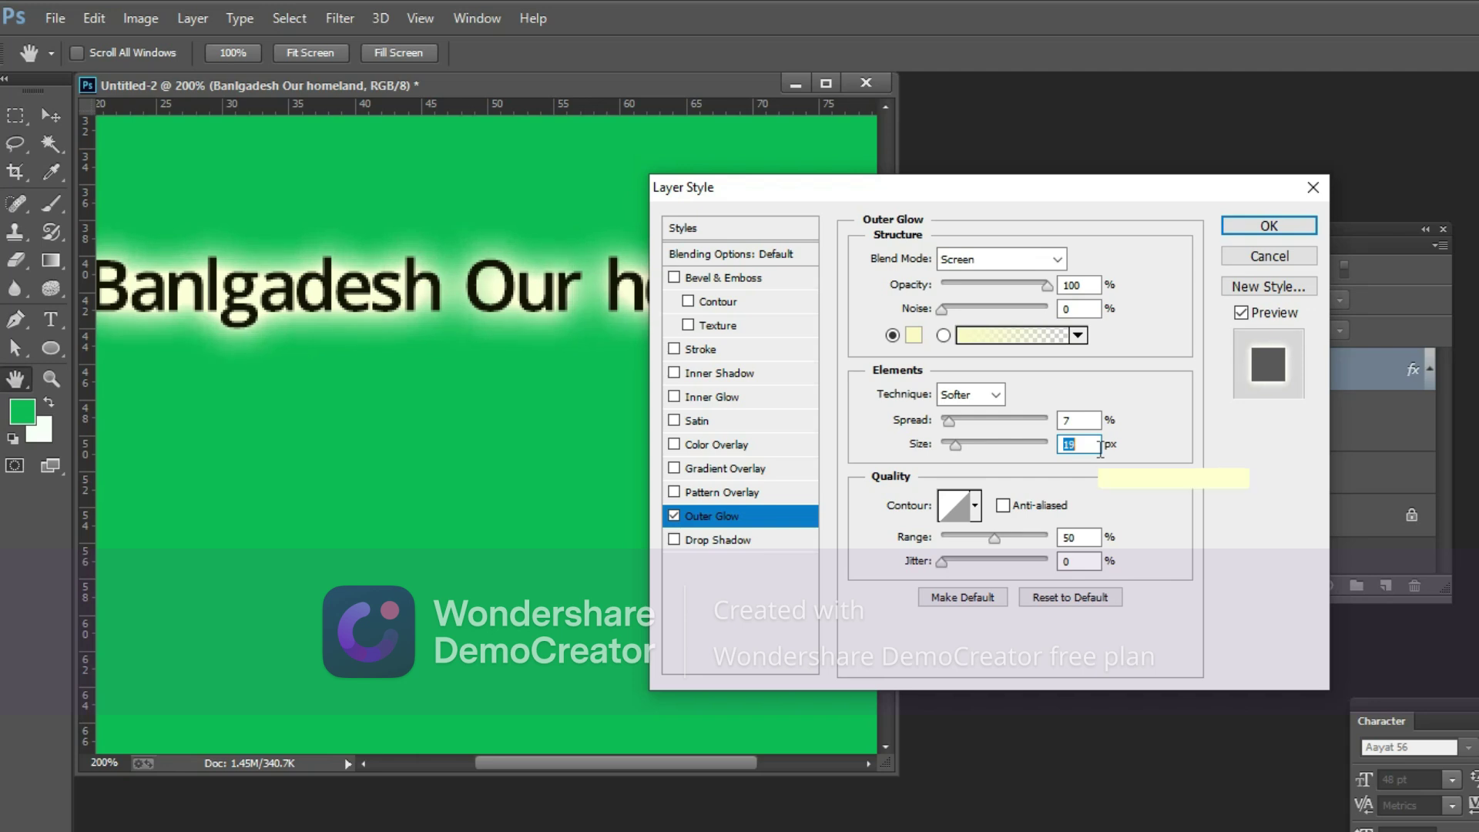
pyautogui.press('Down')
pyautogui.press('Down')
pyautogui.press('Down')
pyautogui.press('Down')
pyautogui.press('Down')
pyautogui.press('Down')
pyautogui.press('Down')
pyautogui.press('Down')
pyautogui.press('Down')
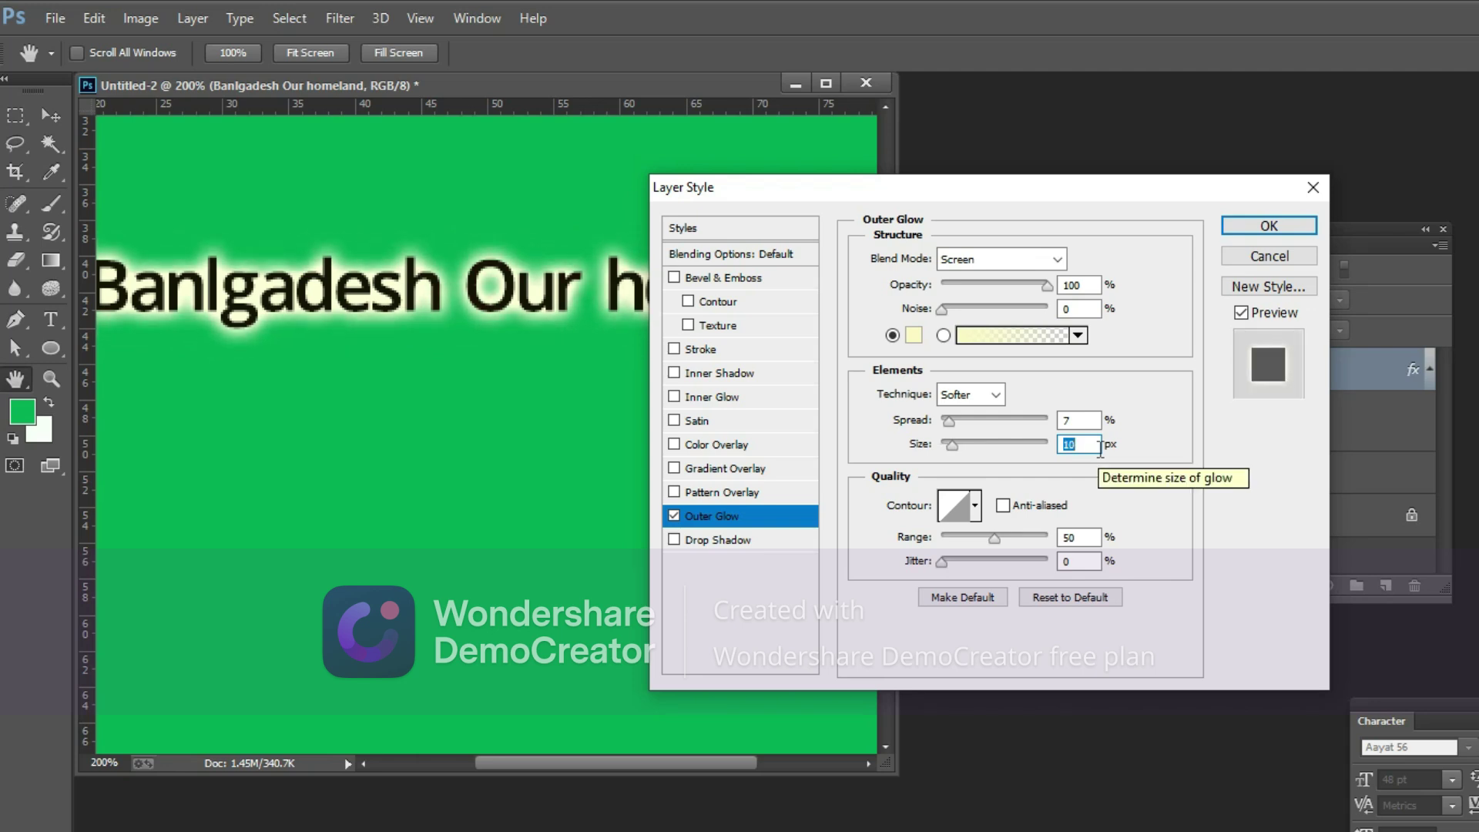
pyautogui.press('Up')
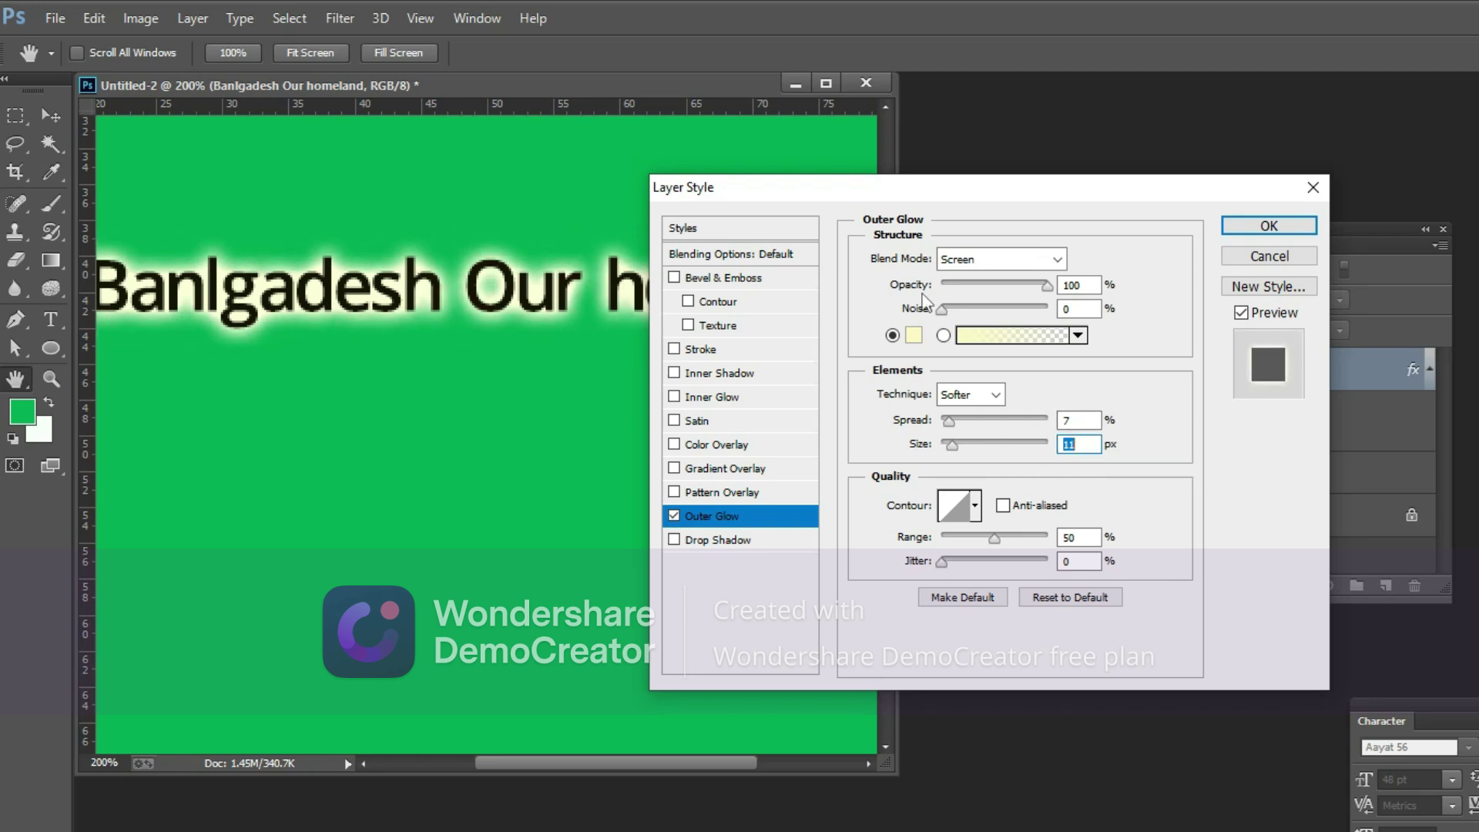
# Try the Precise glow technique, revert to Softer, and adjust the glow's range and jitter.
pyautogui.click(945, 395)
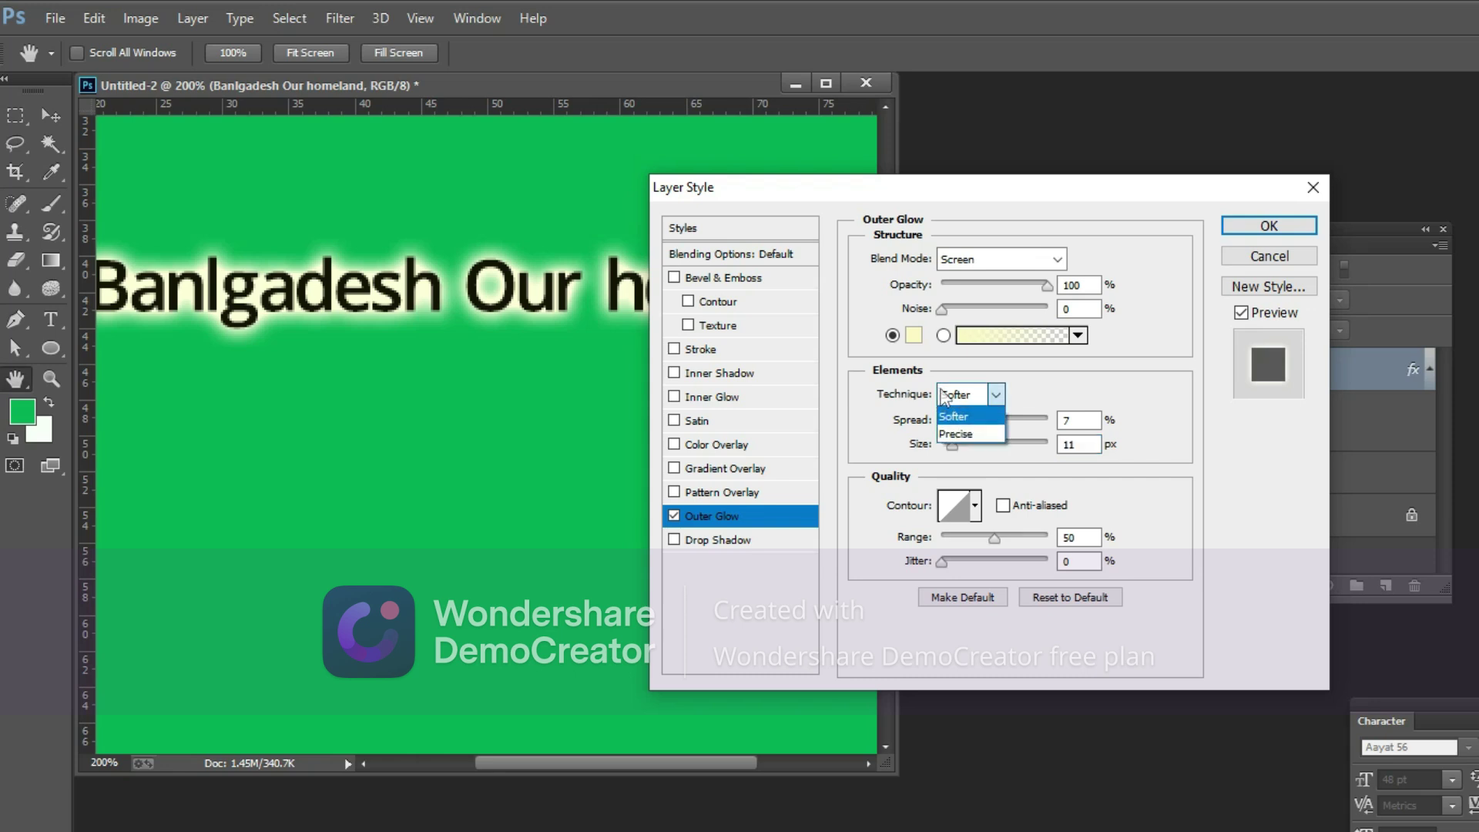
pyautogui.click(955, 433)
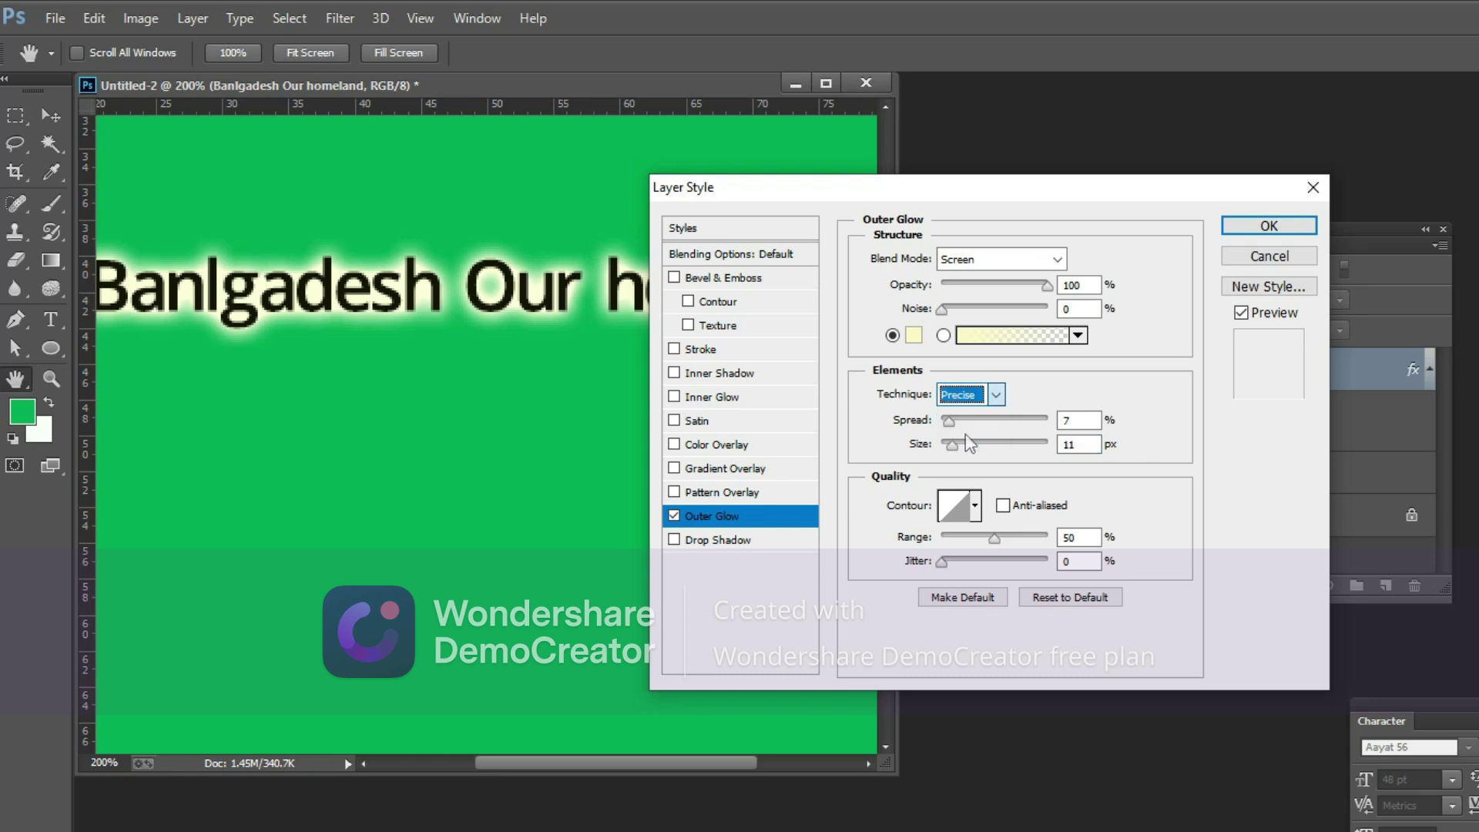
pyautogui.click(968, 395)
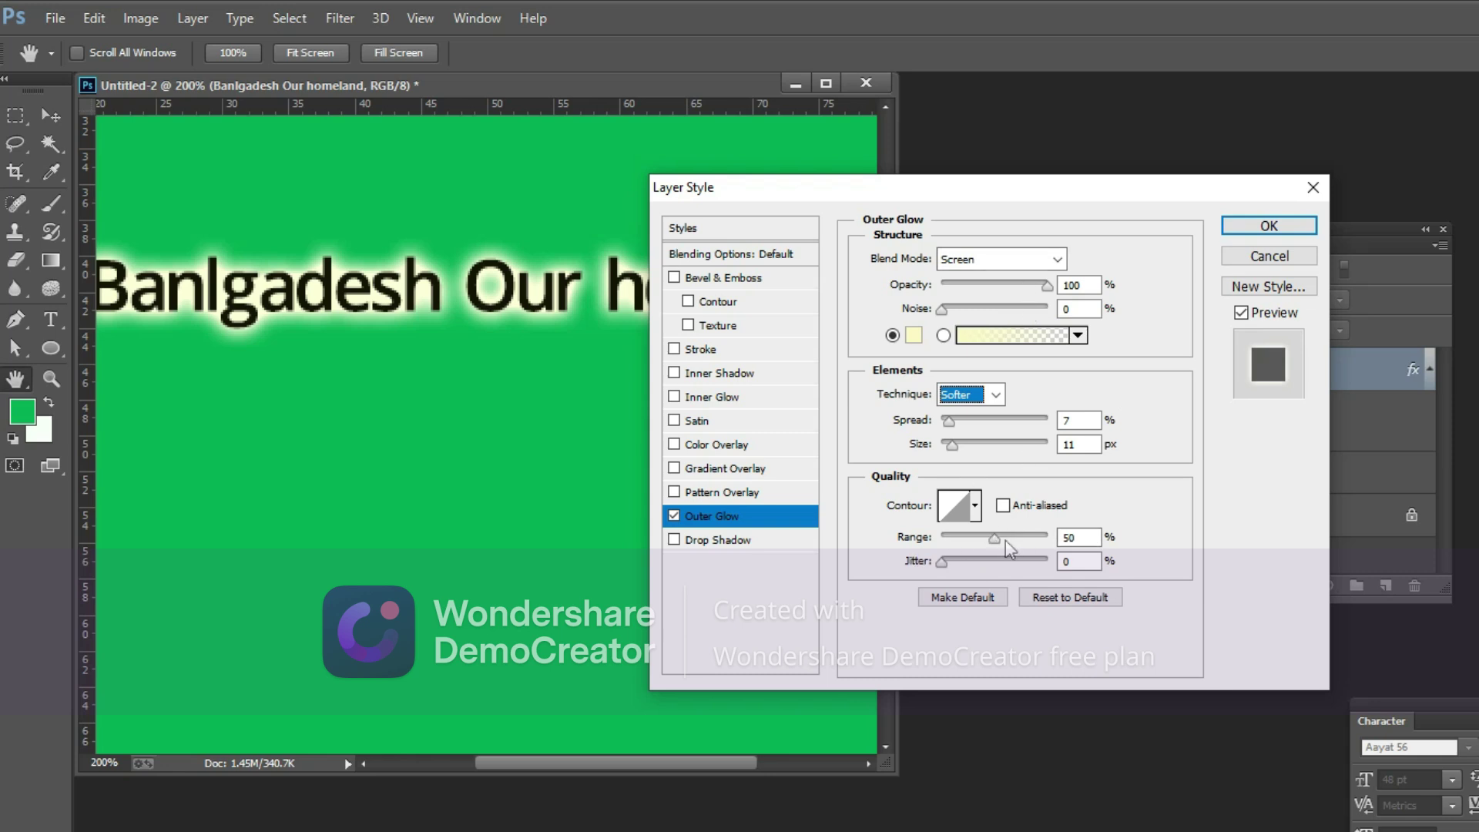
pyautogui.moveTo(993, 538); pyautogui.dragTo(993, 538)
pyautogui.moveTo(942, 562)
pyautogui.mouseDown()
pyautogui.moveTo(959, 563)
pyautogui.moveTo(905, 566)
pyautogui.mouseUp()
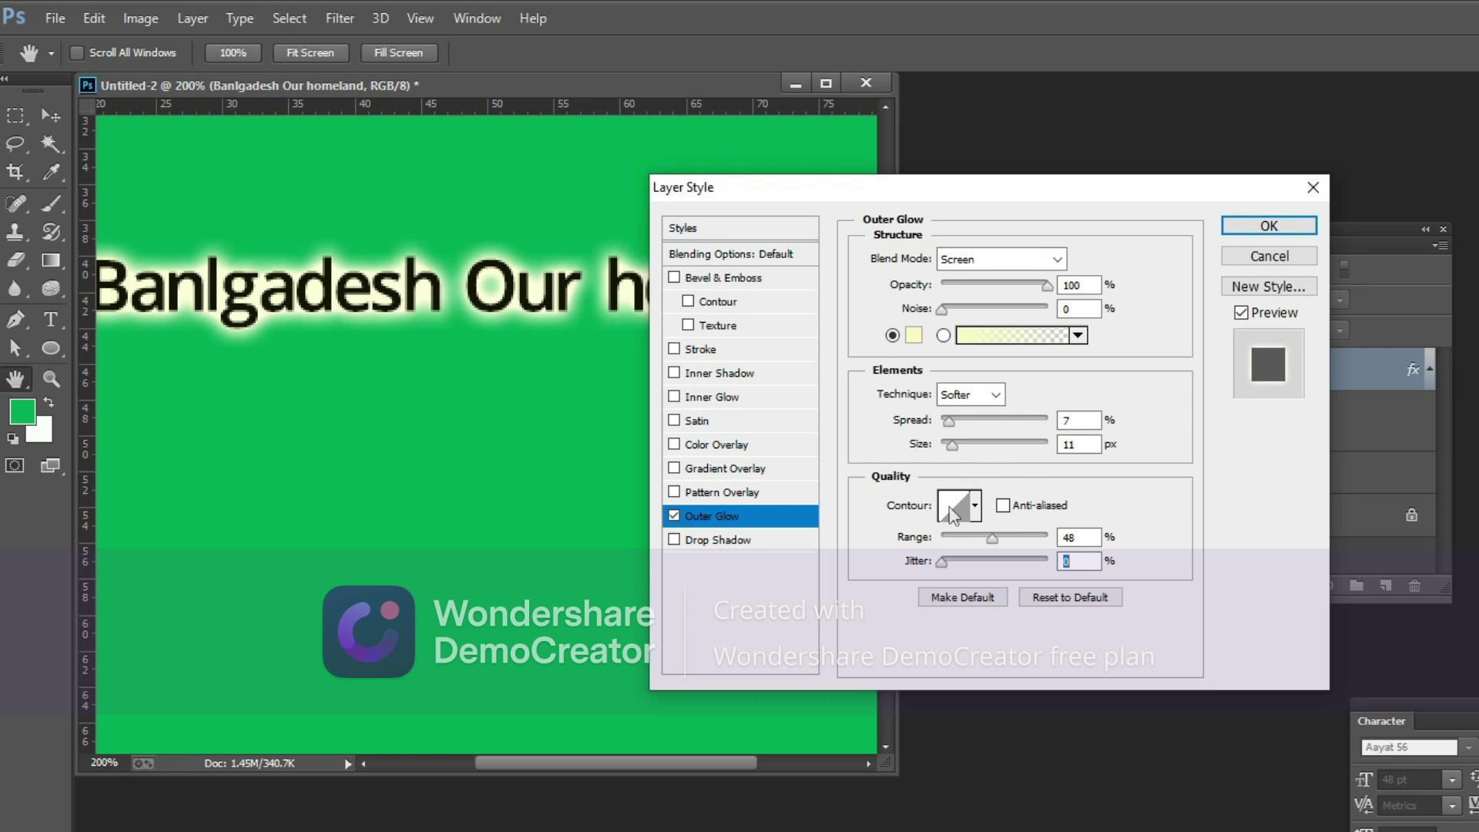
# Try several glow contour presets, keep Linear, and enable Drop Shadow.
pyautogui.click(975, 506)
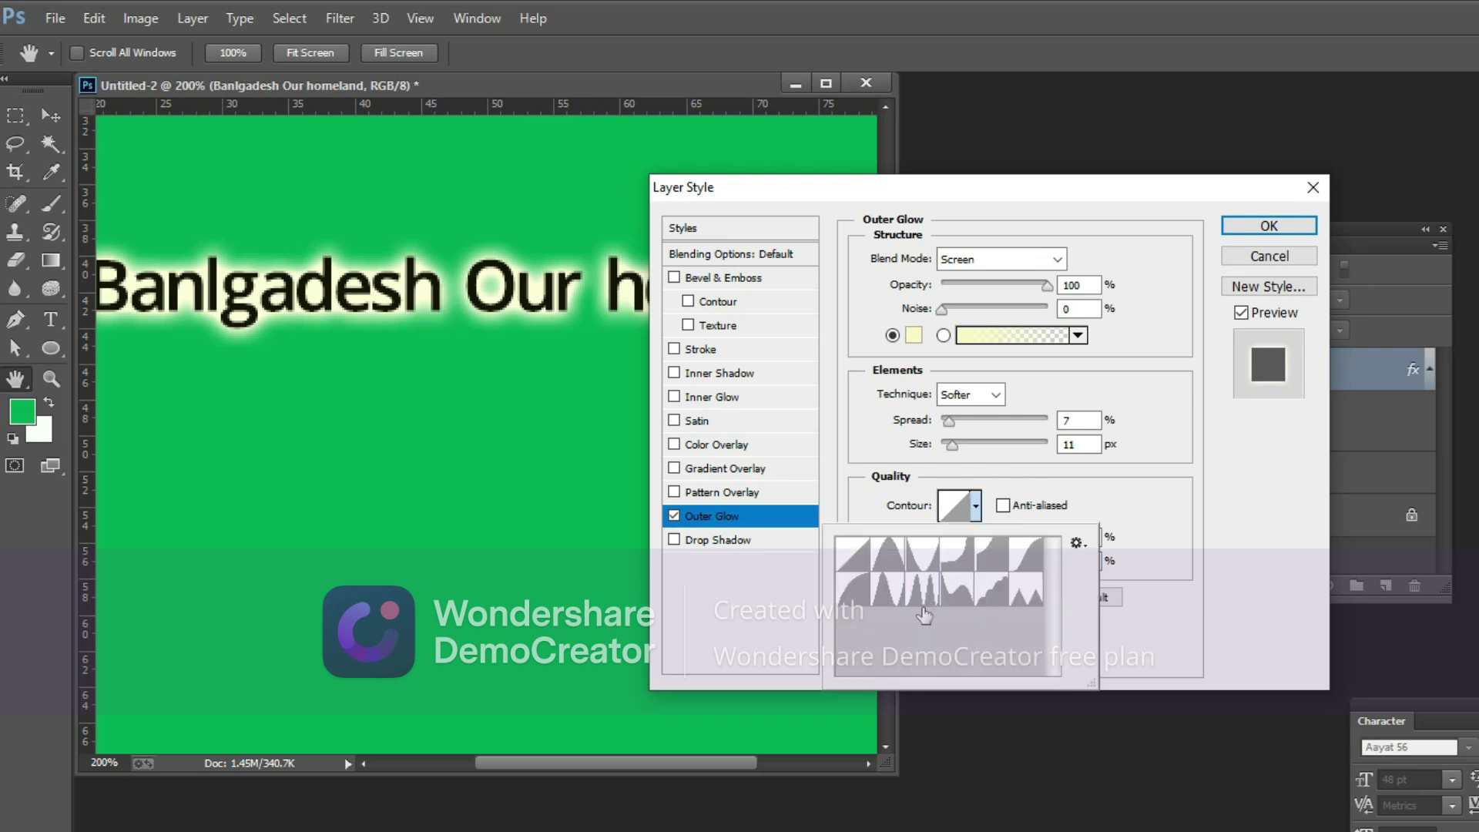
pyautogui.click(924, 612)
pyautogui.click(892, 571)
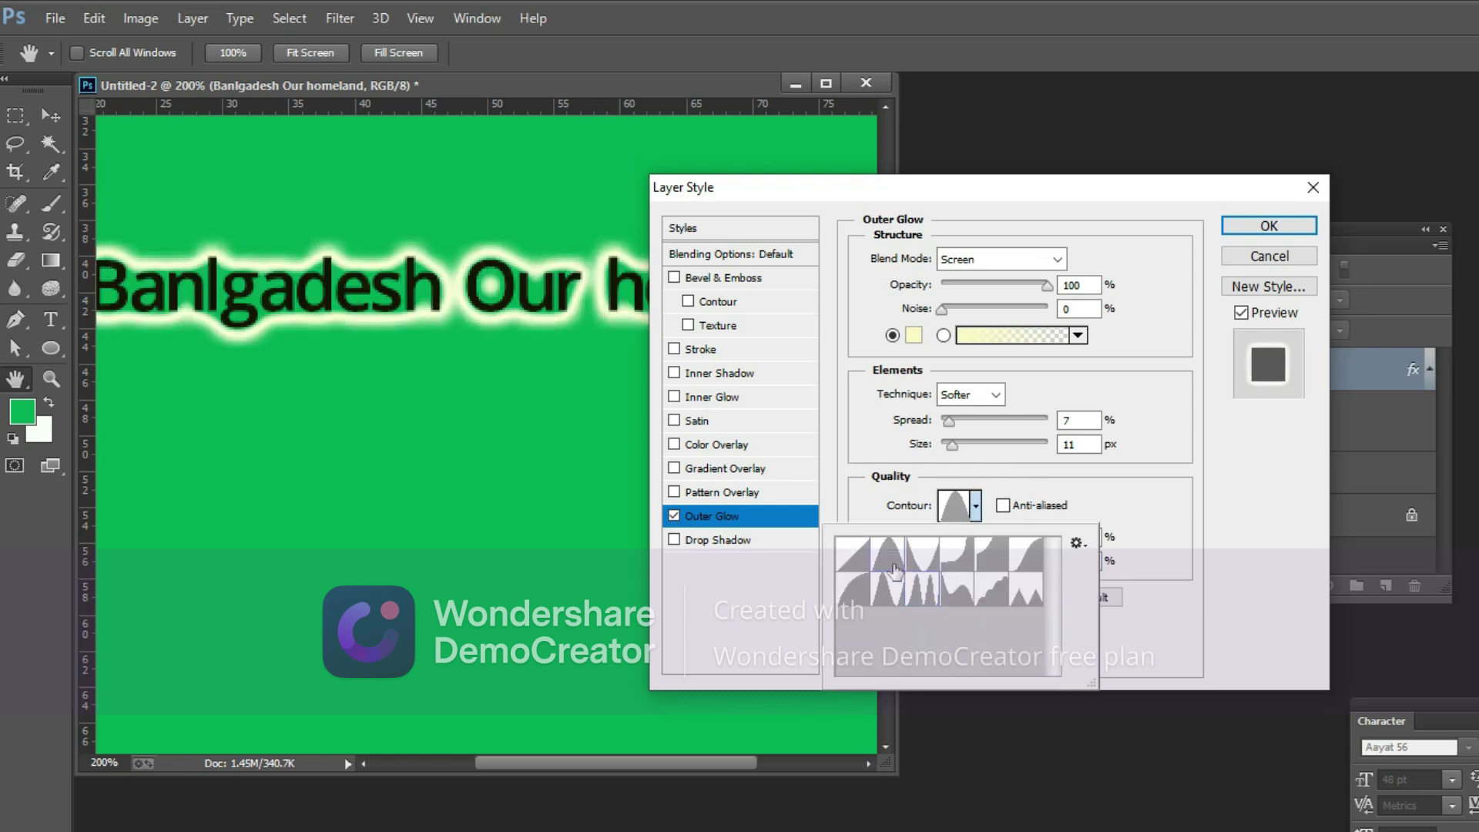
pyautogui.click(853, 590)
pyautogui.click(943, 571)
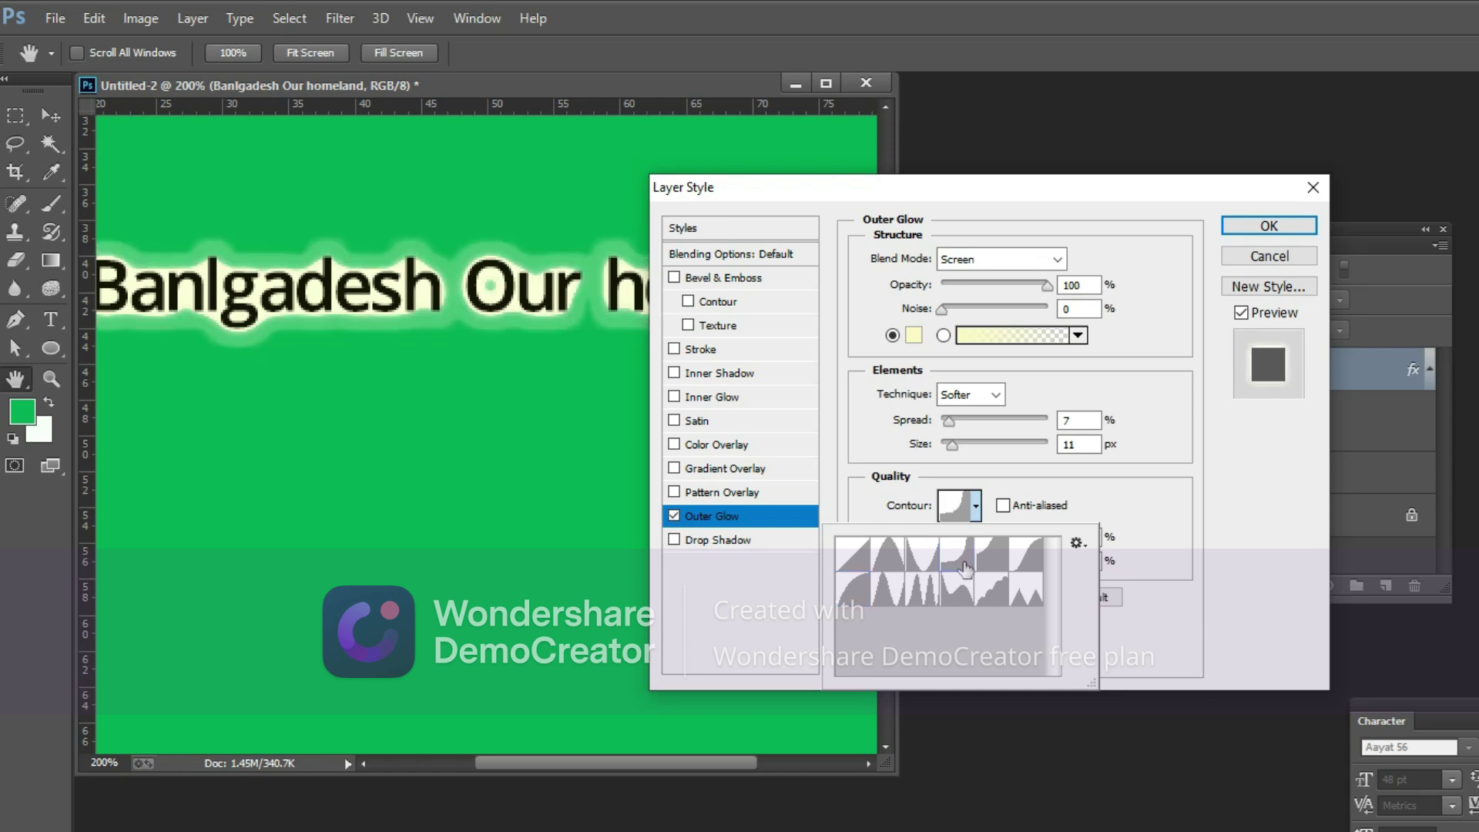
pyautogui.click(863, 548)
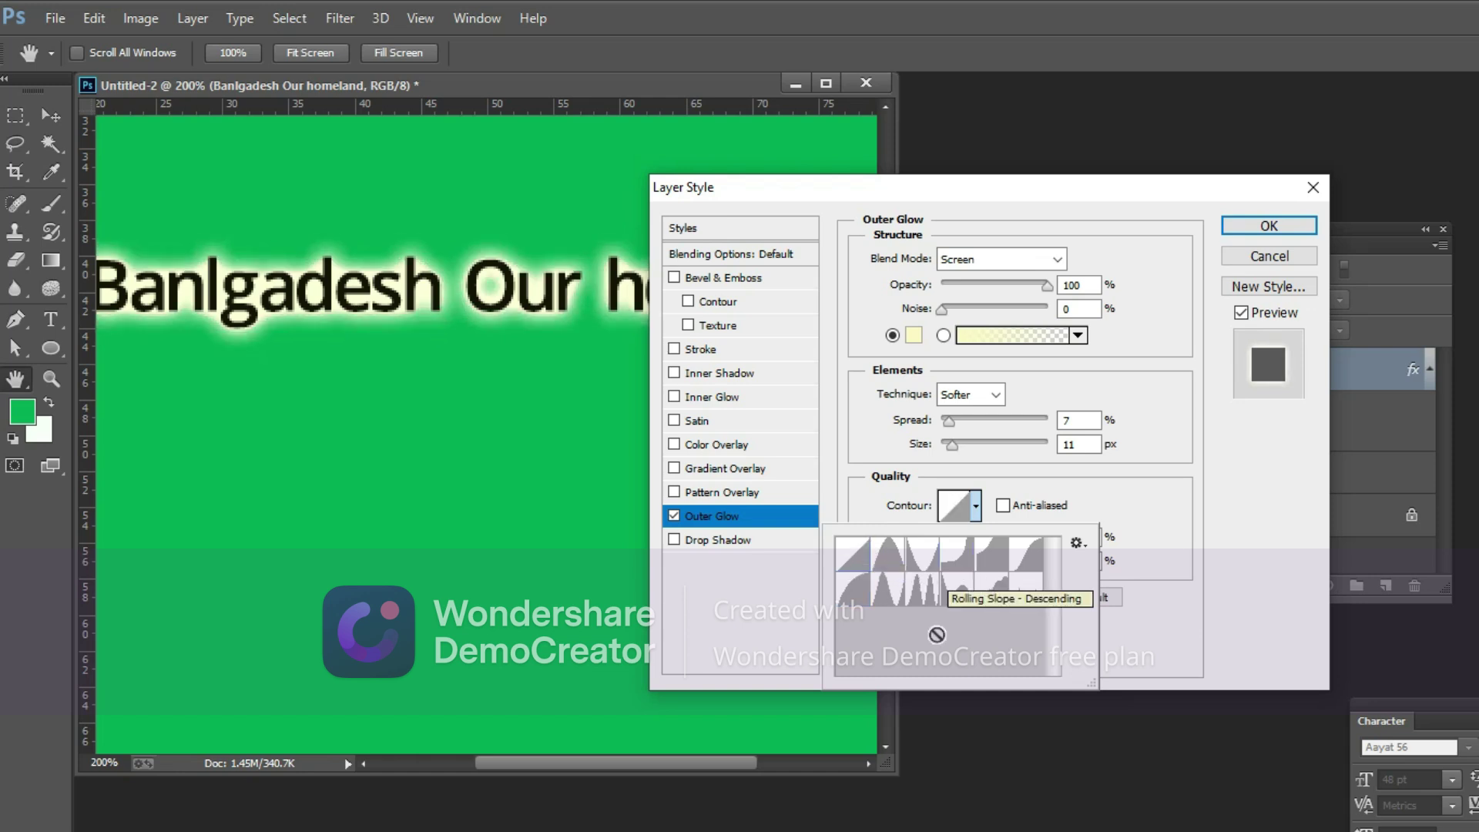
pyautogui.click(1153, 459)
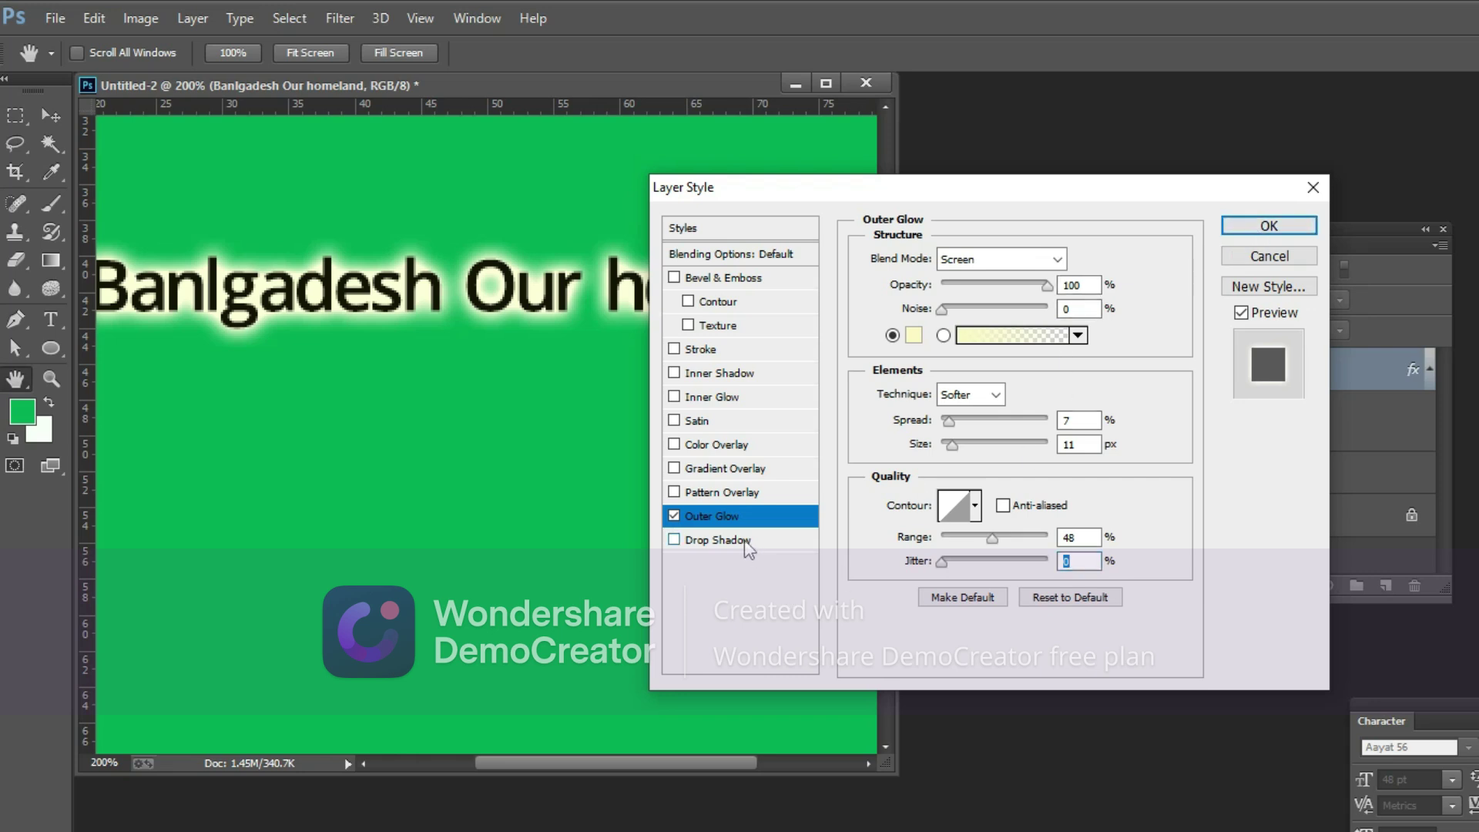
pyautogui.click(716, 540)
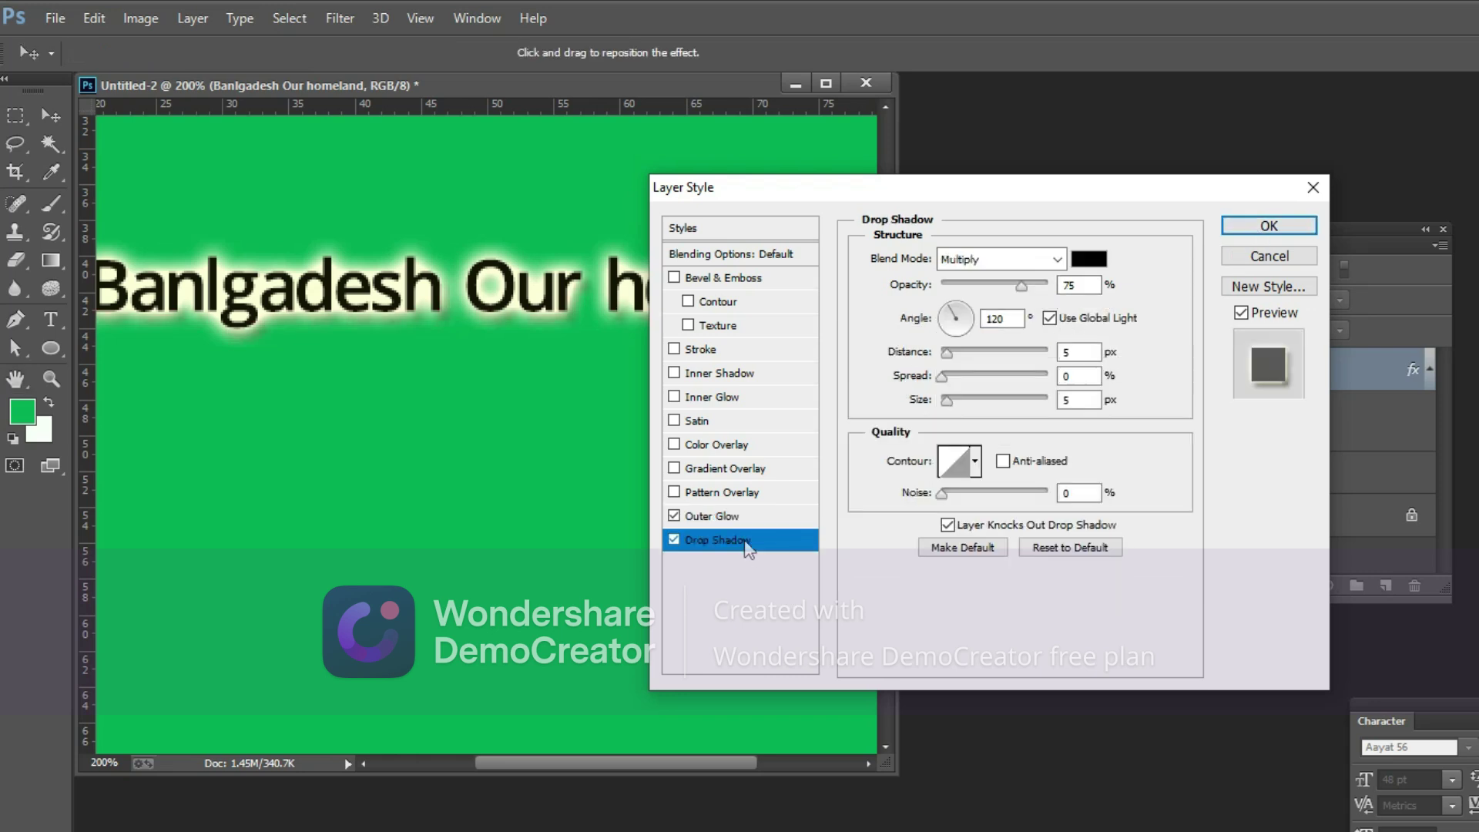
# Remove the outer glow and lighten the drop shadow with more distance, 6% spread and lower opacity.
pyautogui.click(674, 516)
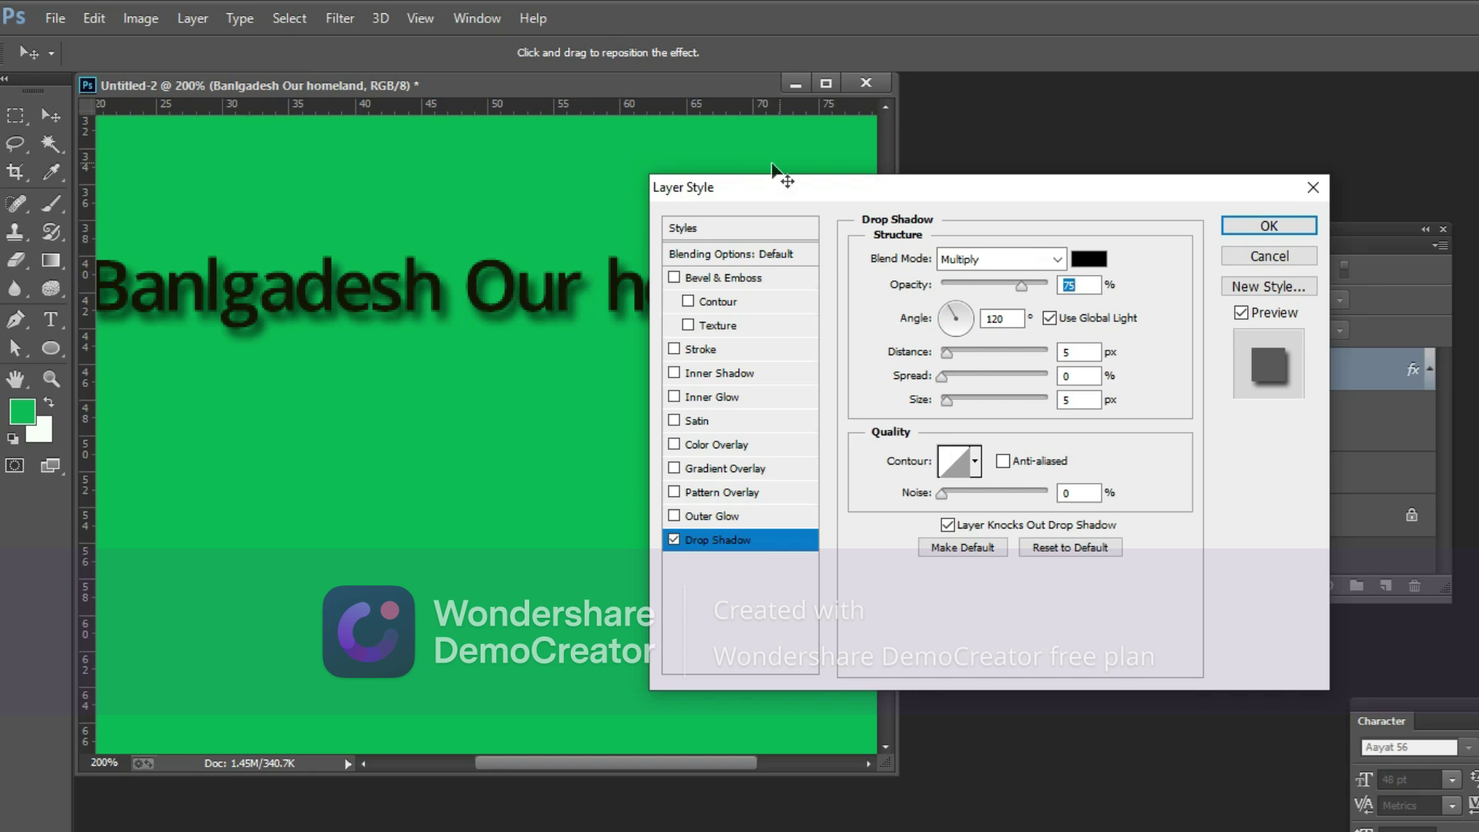
pyautogui.moveTo(801, 201); pyautogui.dragTo(958, 281)
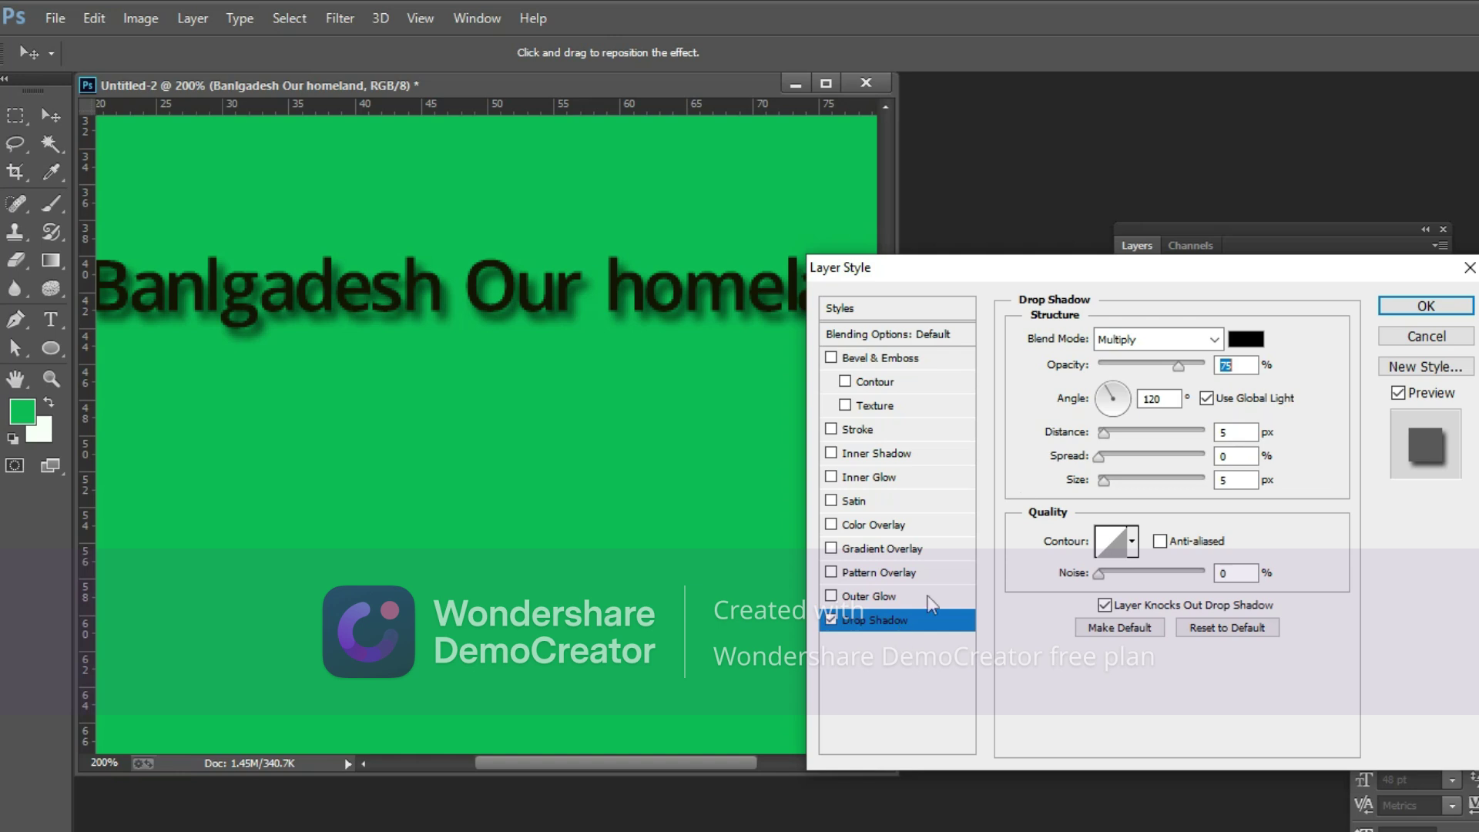
pyautogui.moveTo(1107, 434)
pyautogui.mouseDown()
pyautogui.moveTo(1122, 432)
pyautogui.moveTo(1105, 444)
pyautogui.mouseUp()
pyautogui.moveTo(1098, 458)
pyautogui.mouseDown()
pyautogui.moveTo(1118, 462)
pyautogui.moveTo(1105, 459)
pyautogui.moveTo(1116, 484)
pyautogui.moveTo(1103, 494)
pyautogui.mouseUp()
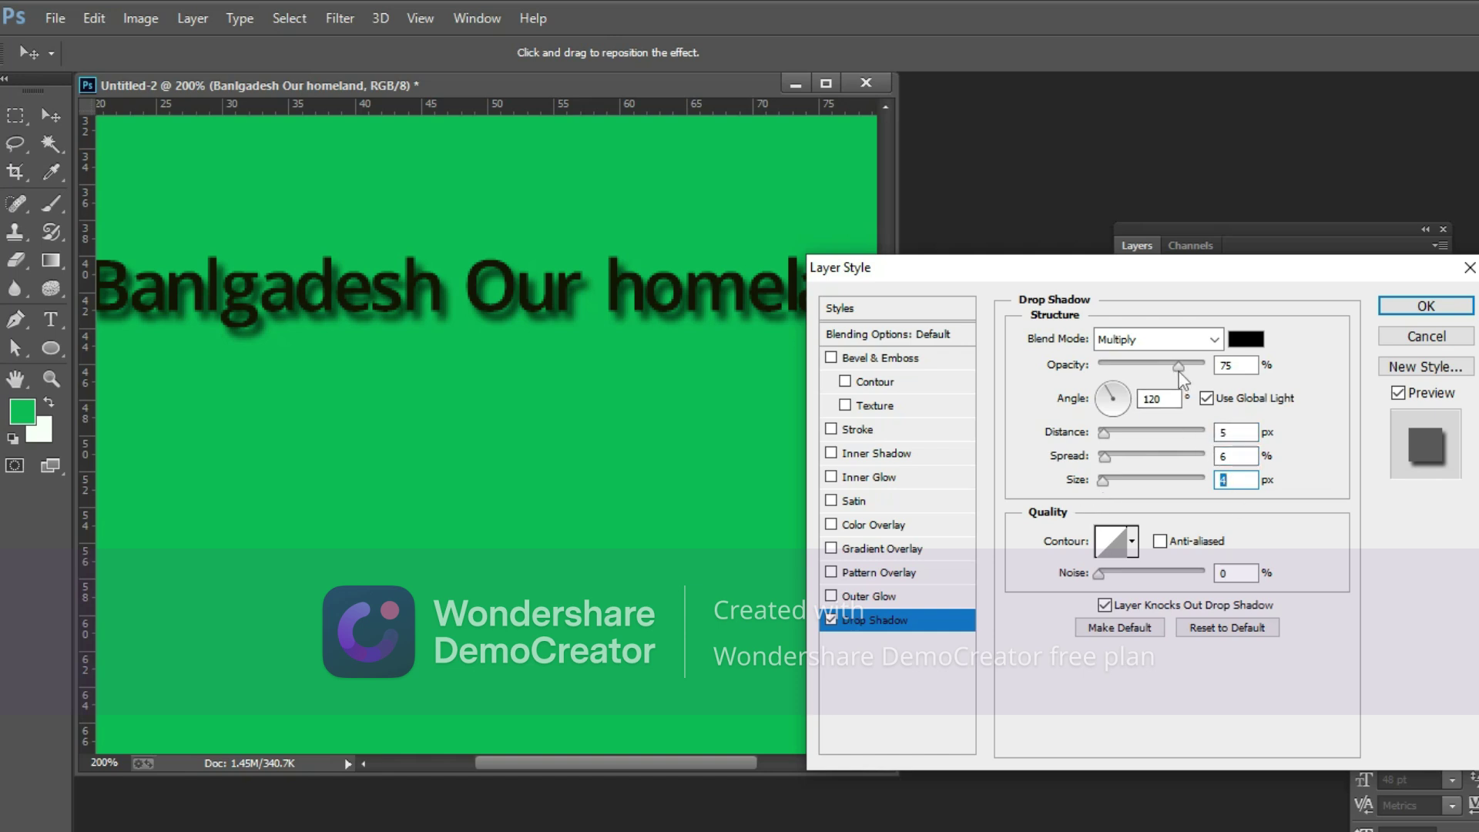
pyautogui.moveTo(1178, 366)
pyautogui.mouseDown()
pyautogui.moveTo(1114, 368)
pyautogui.moveTo(1140, 401)
pyautogui.mouseUp()
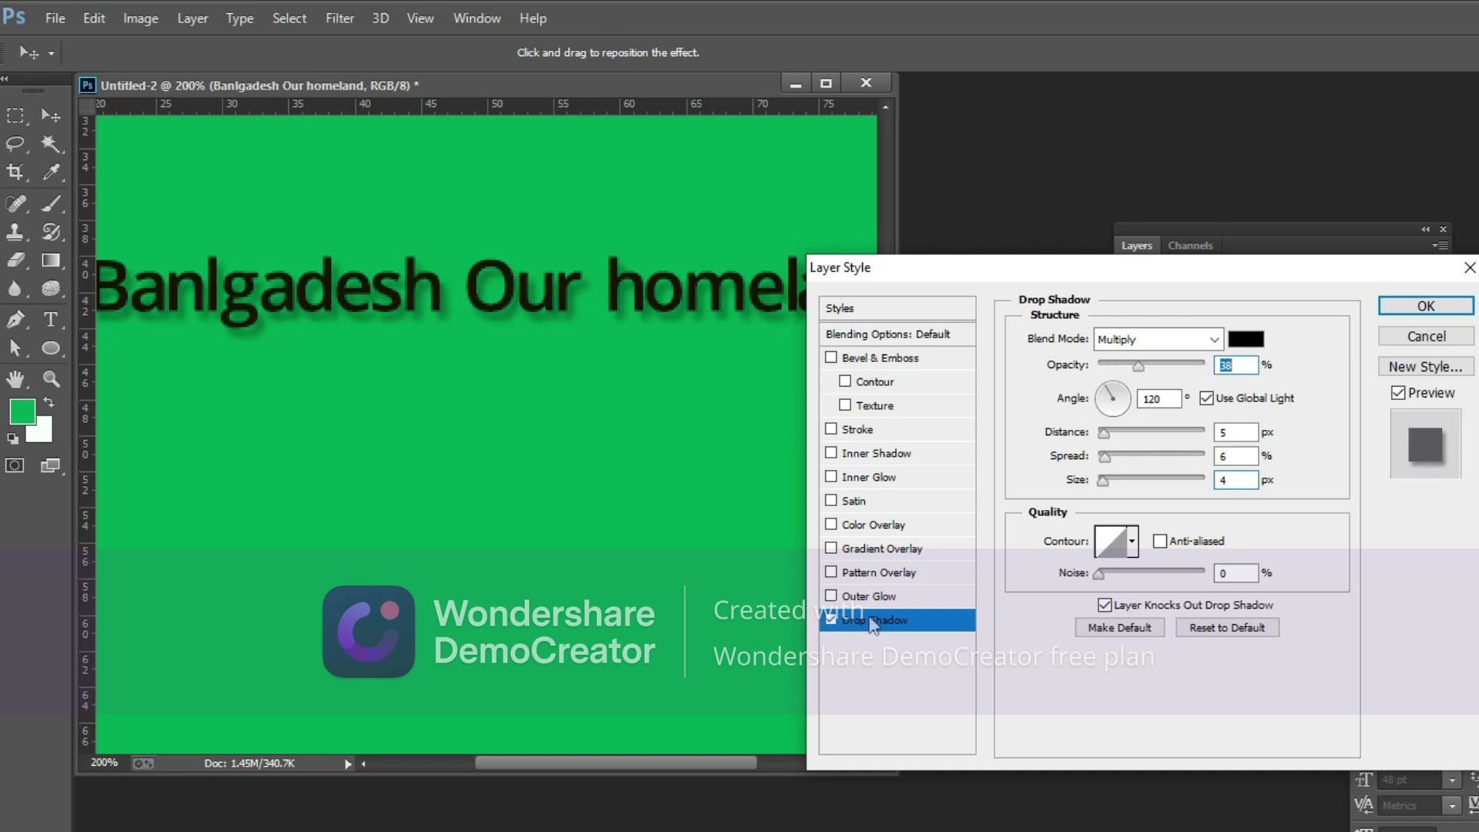
# Add a 3 px white stroke around the headline text.
pyautogui.click(869, 433)
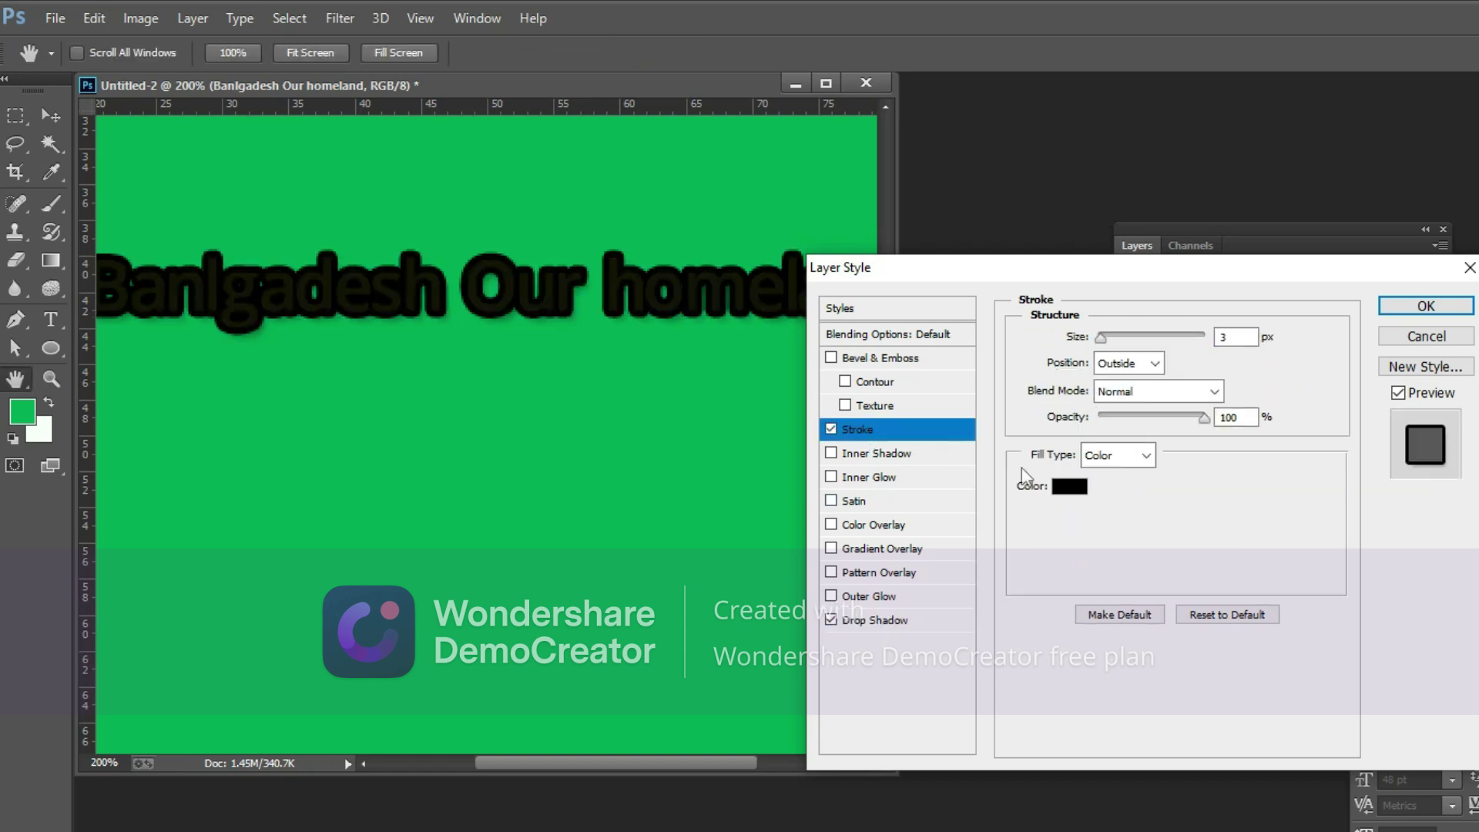
pyautogui.click(1070, 486)
pyautogui.moveTo(880, 421); pyautogui.dragTo(853, 385)
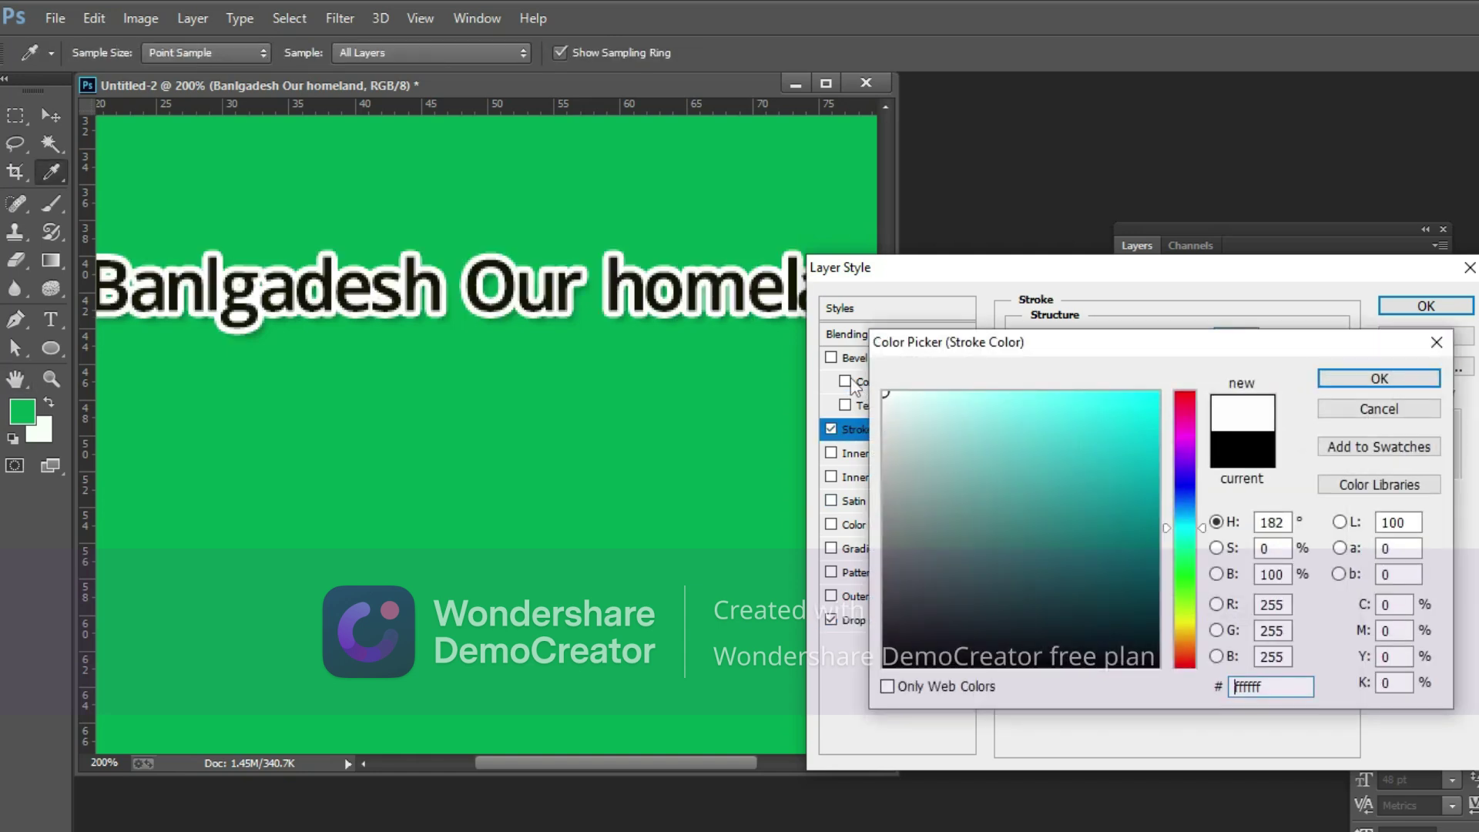
pyautogui.click(1366, 381)
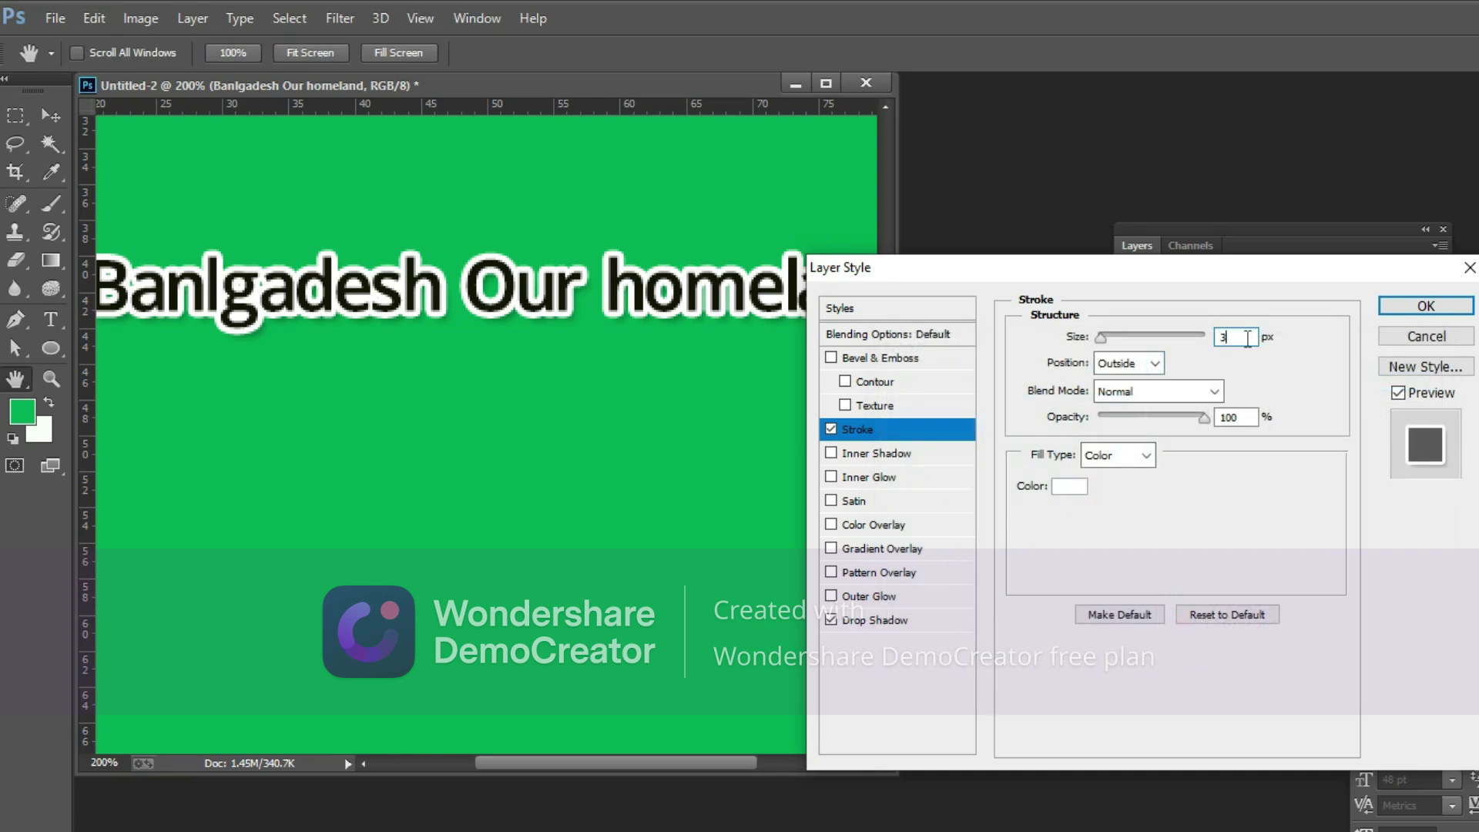
pyautogui.press('Down')
# Adjust the drop shadow's distance and noise and darken it to 85% opacity.
pyautogui.click(909, 621)
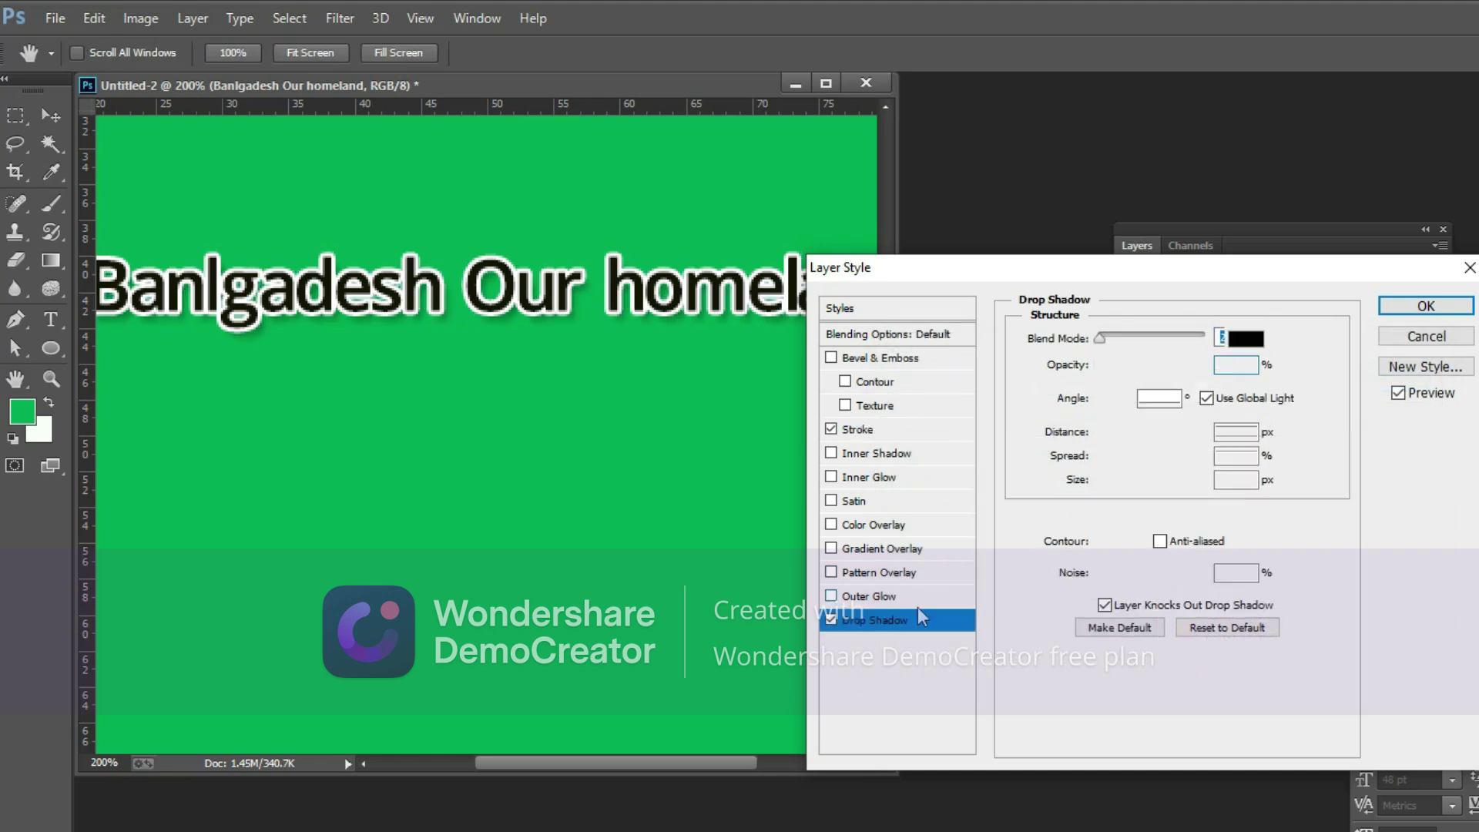
pyautogui.moveTo(1103, 433)
pyautogui.mouseDown()
pyautogui.moveTo(1116, 456)
pyautogui.moveTo(1100, 482)
pyautogui.mouseUp()
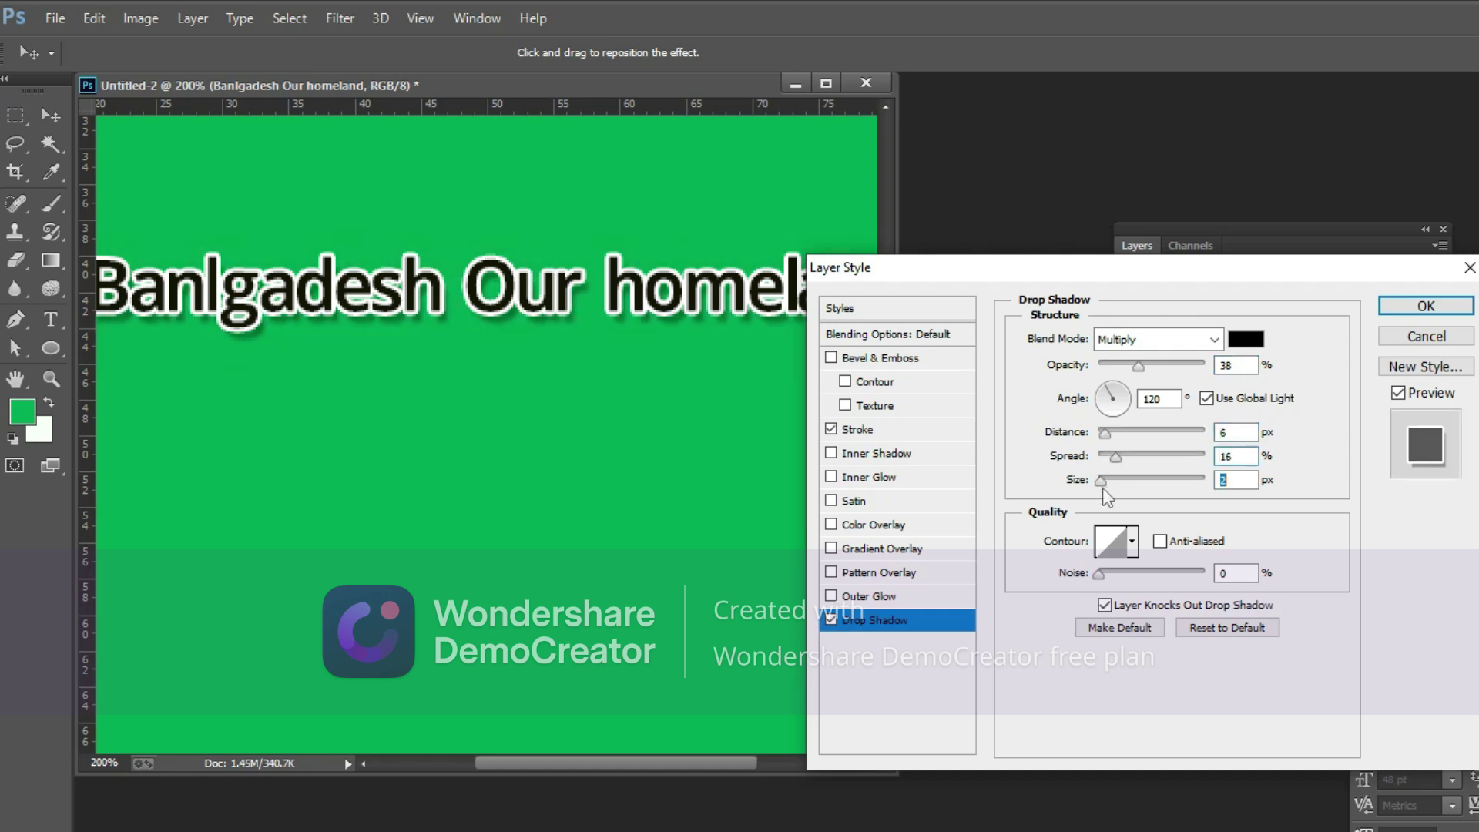
pyautogui.click(1100, 575)
pyautogui.moveTo(1140, 364); pyautogui.dragTo(1189, 367)
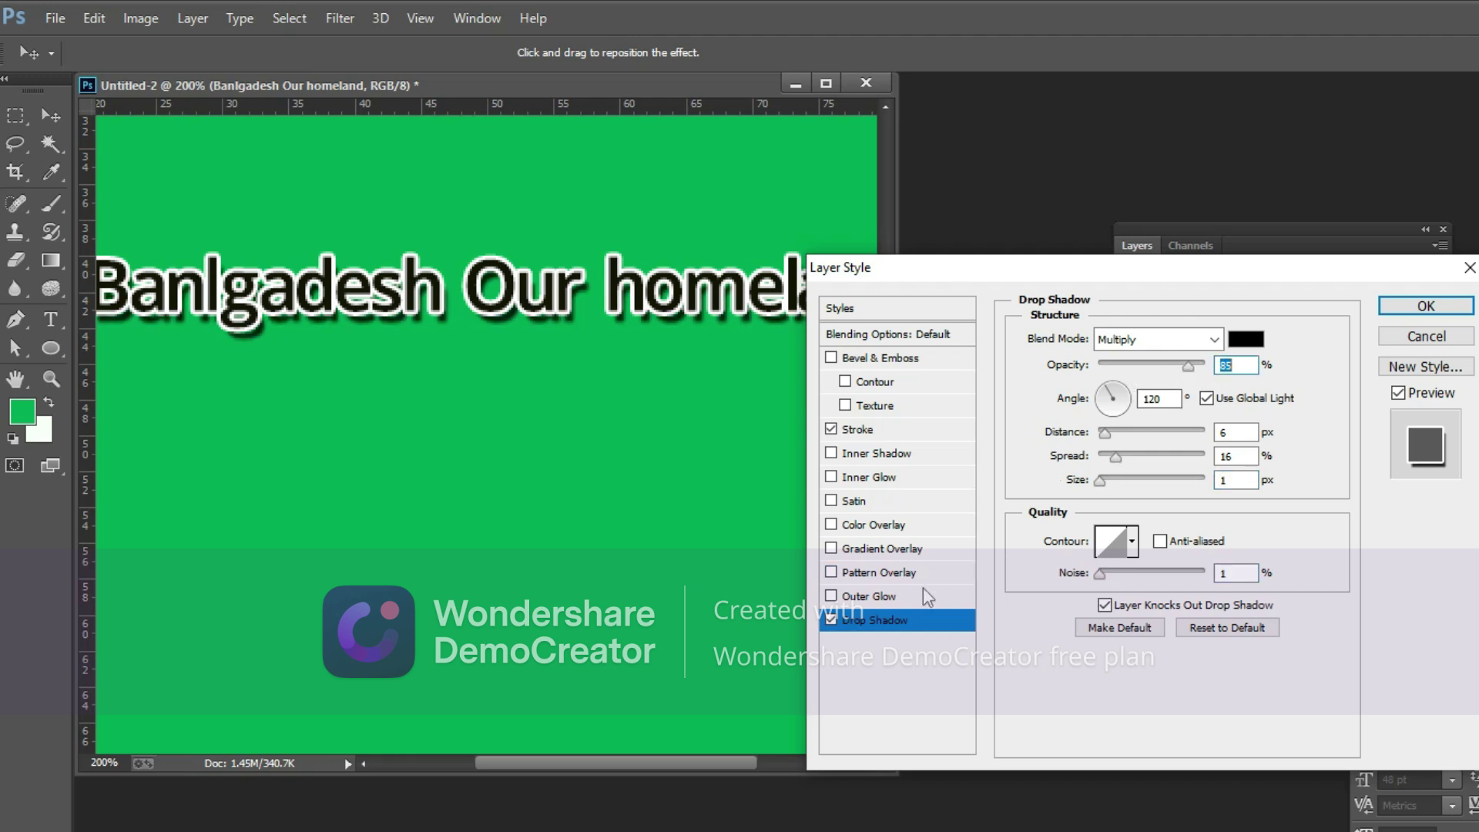
# Set the white stroke to 2 px and apply the layer style.
pyautogui.click(933, 434)
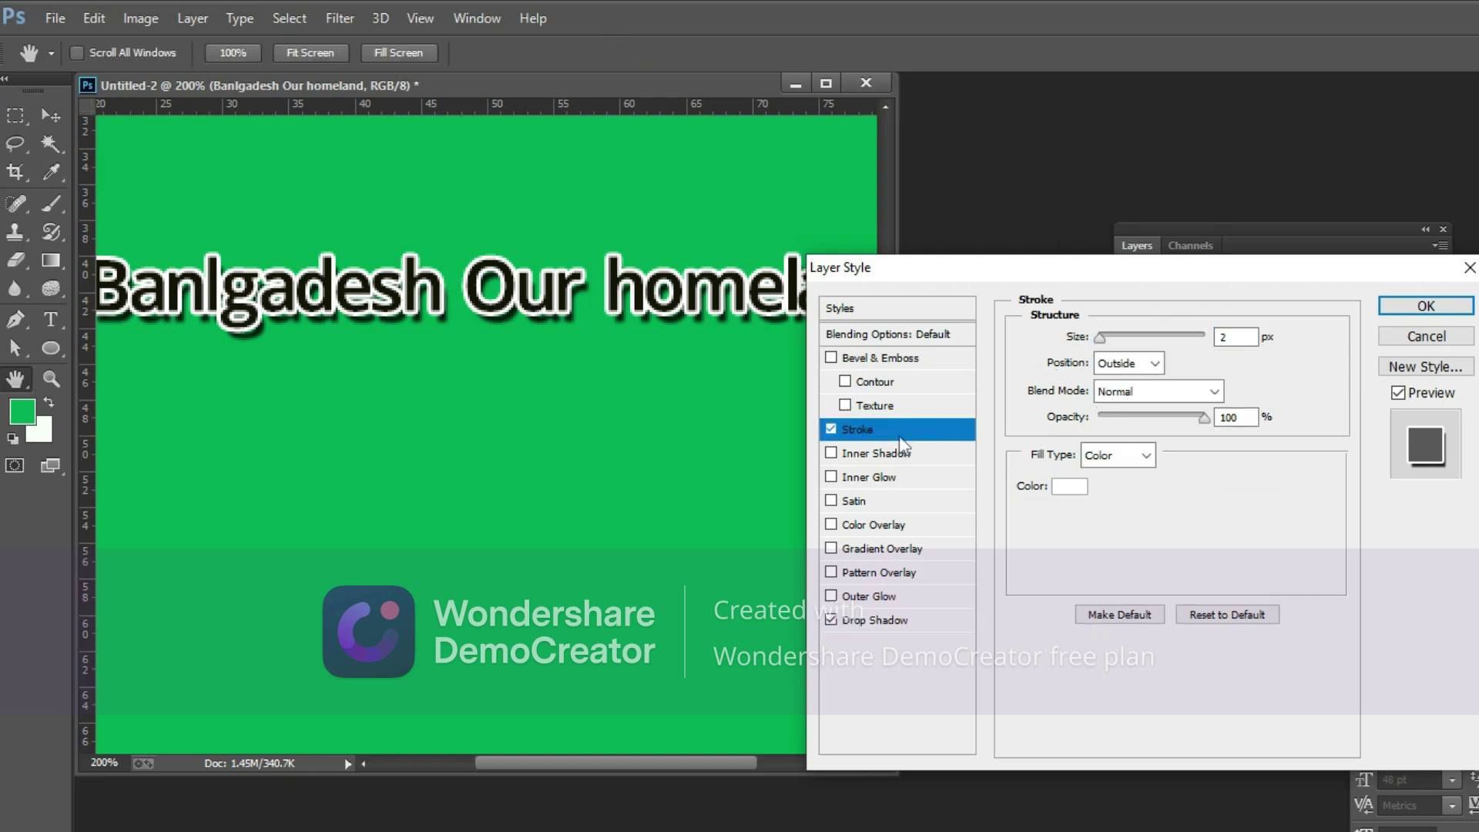
pyautogui.click(1238, 339)
pyautogui.press('Down')
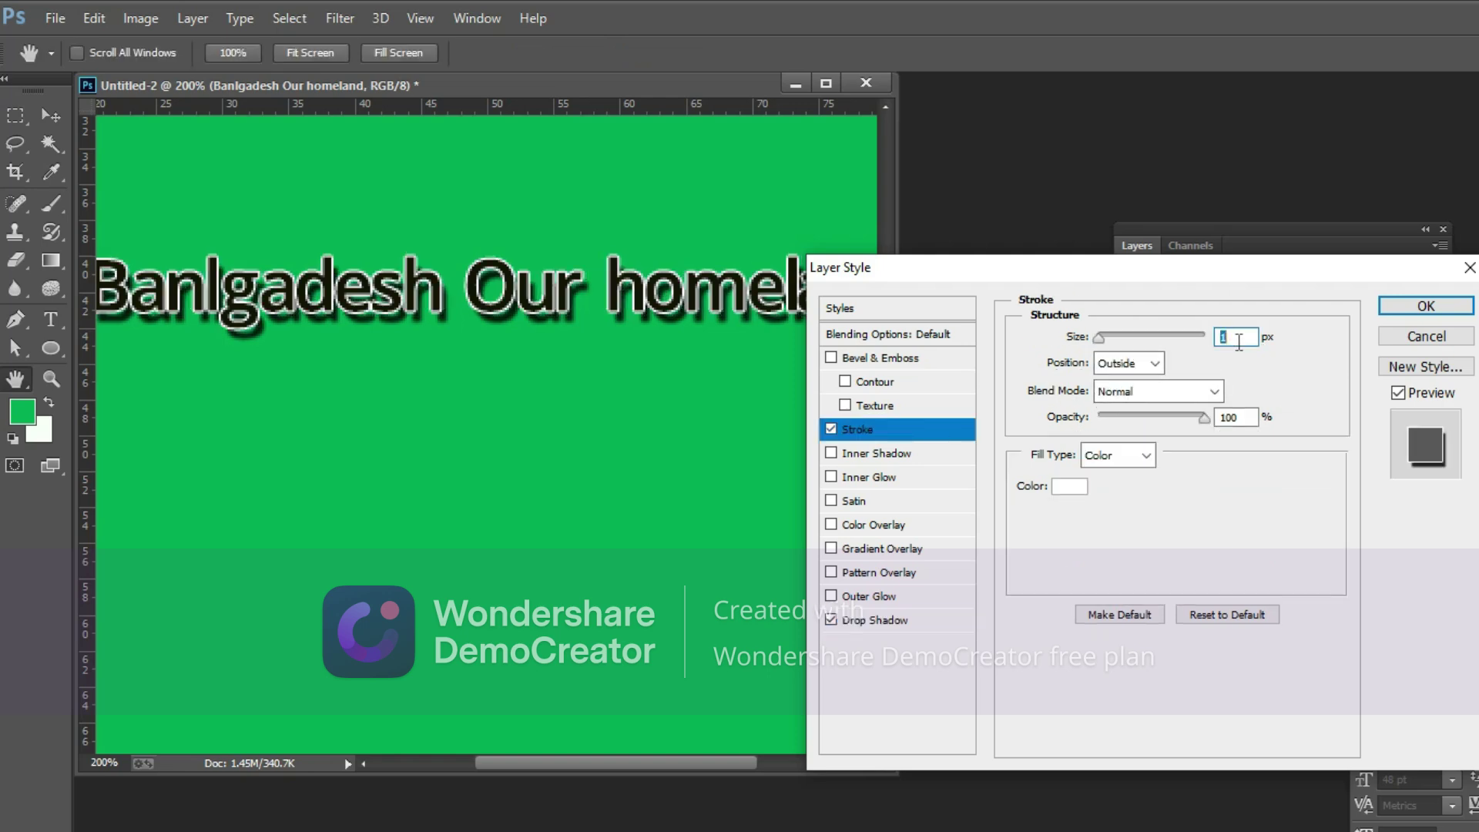
pyautogui.press('Up')
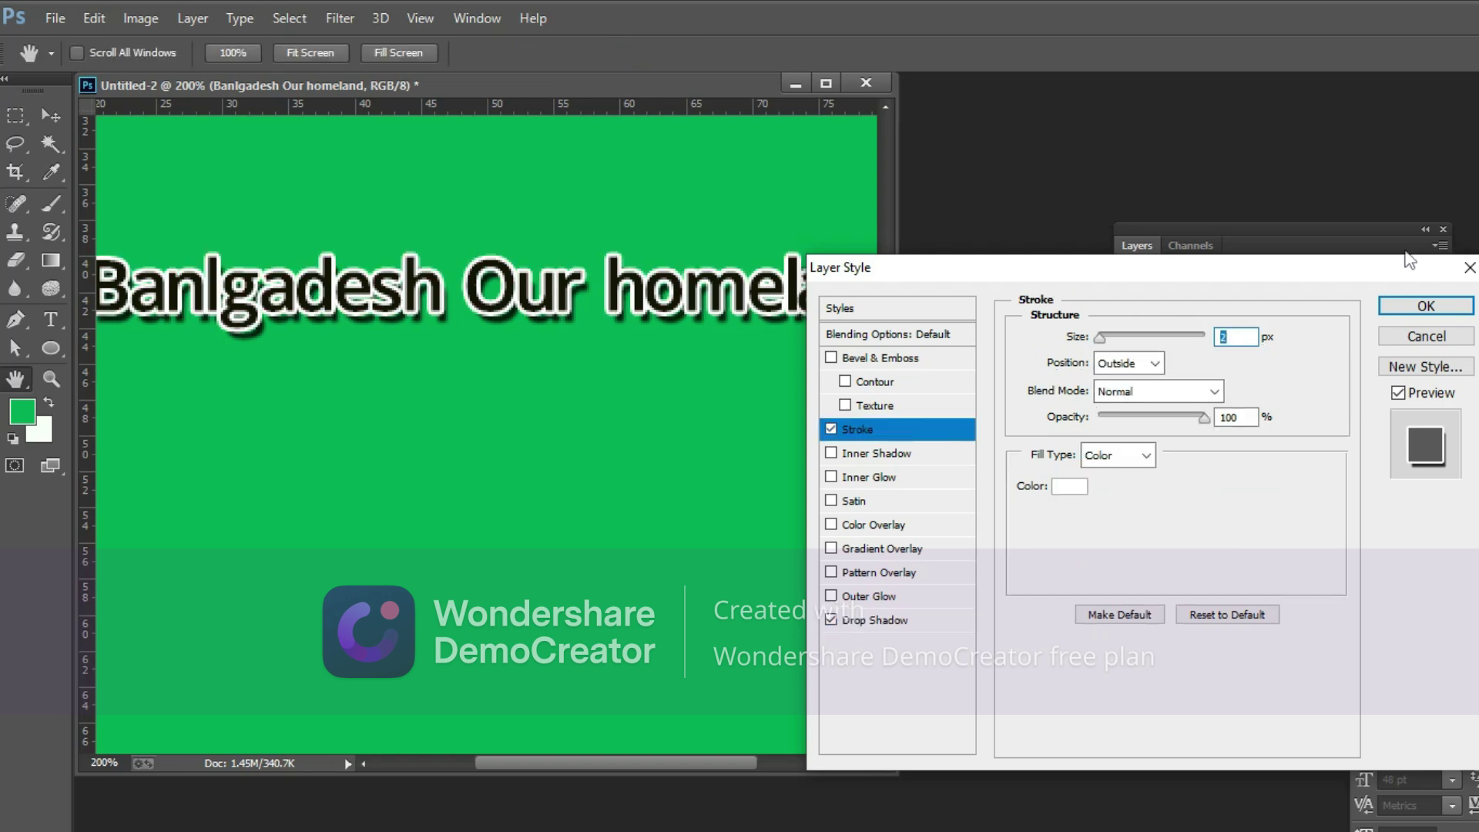
pyautogui.click(1387, 314)
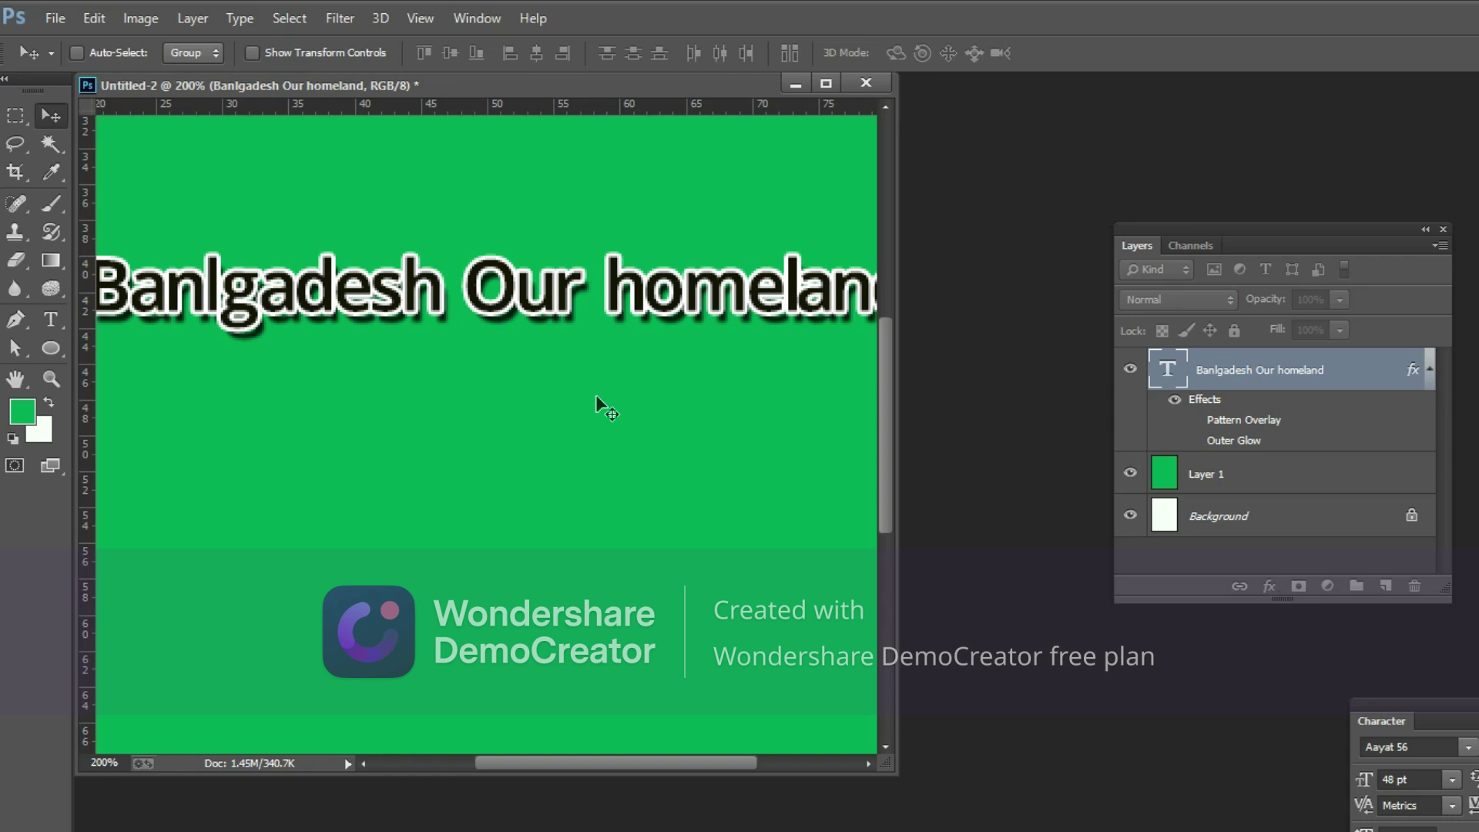
# Zoom out and back in to inspect the styled 'Banlgadesh Our homeland' headline on green.
pyautogui.hotkey('ctrl', '-')
pyautogui.hotkey('ctrl', '-')
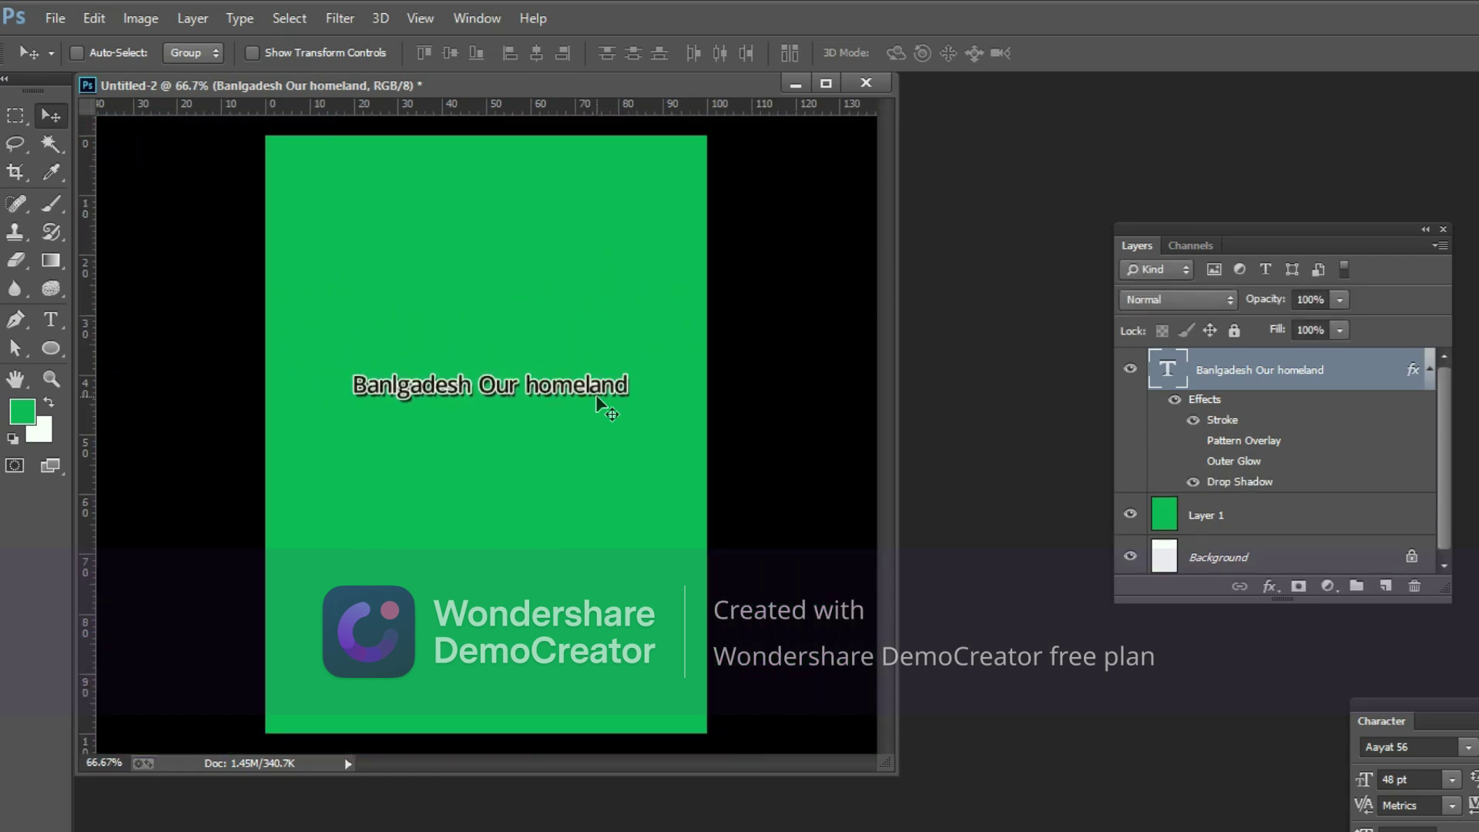
pyautogui.hotkey('ctrl', '+')
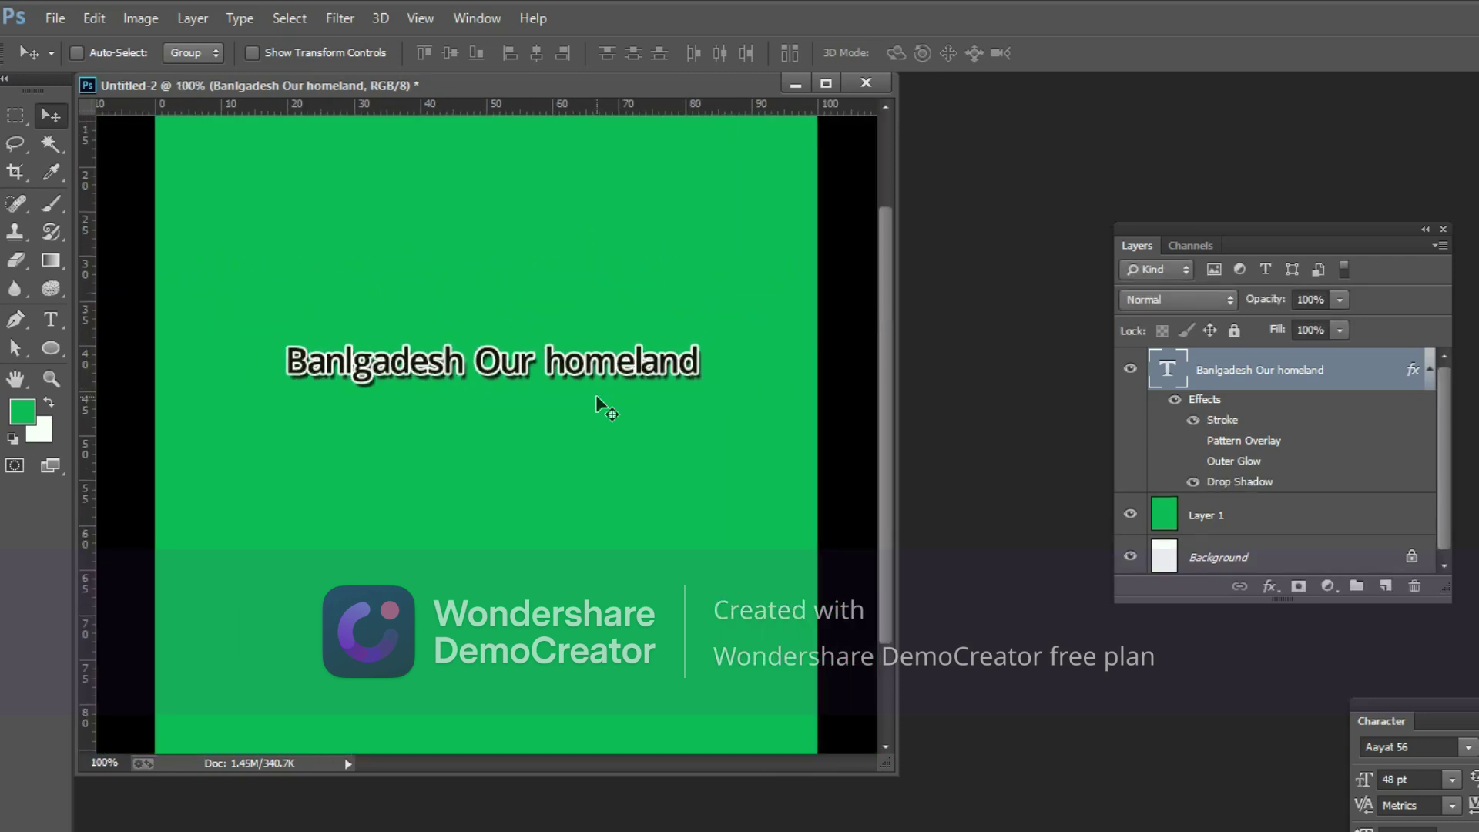